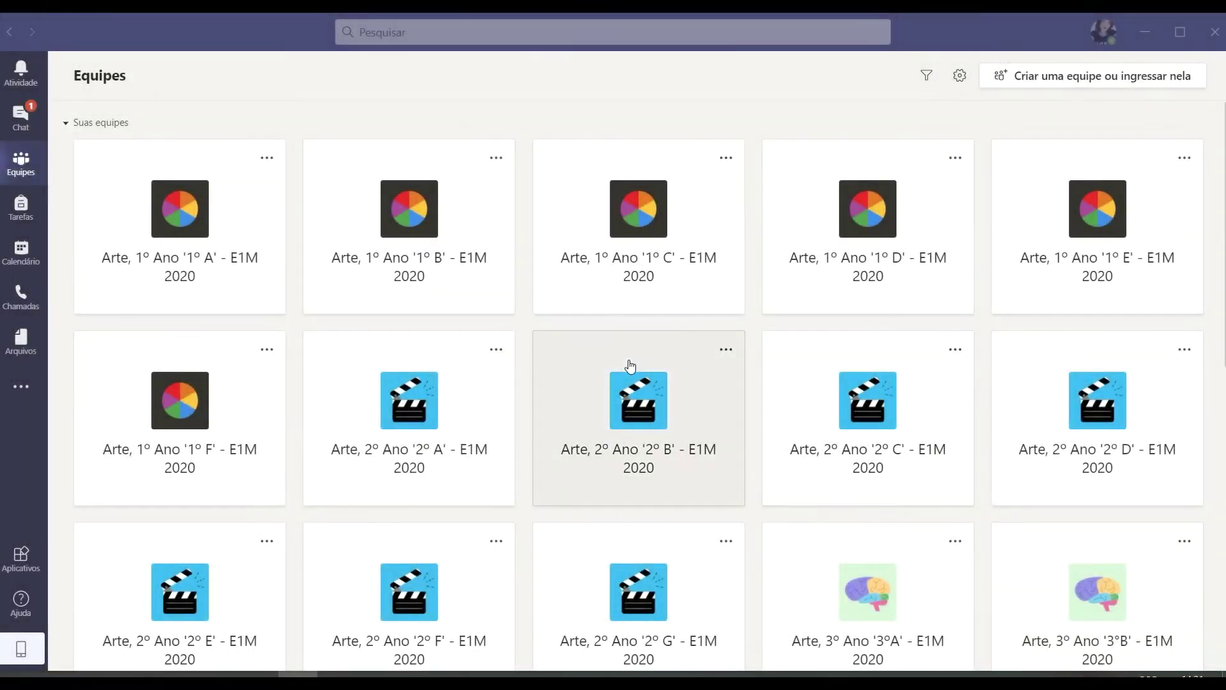
Open the assignments (Tarefas) of the Turma Teste team
{"action": "scroll", "coordinate": [630, 365], "scroll_direction": "down", "scroll_amount": 1}
{"action": "scroll", "coordinate": [630, 365], "scroll_direction": "down", "scroll_amount": 6}
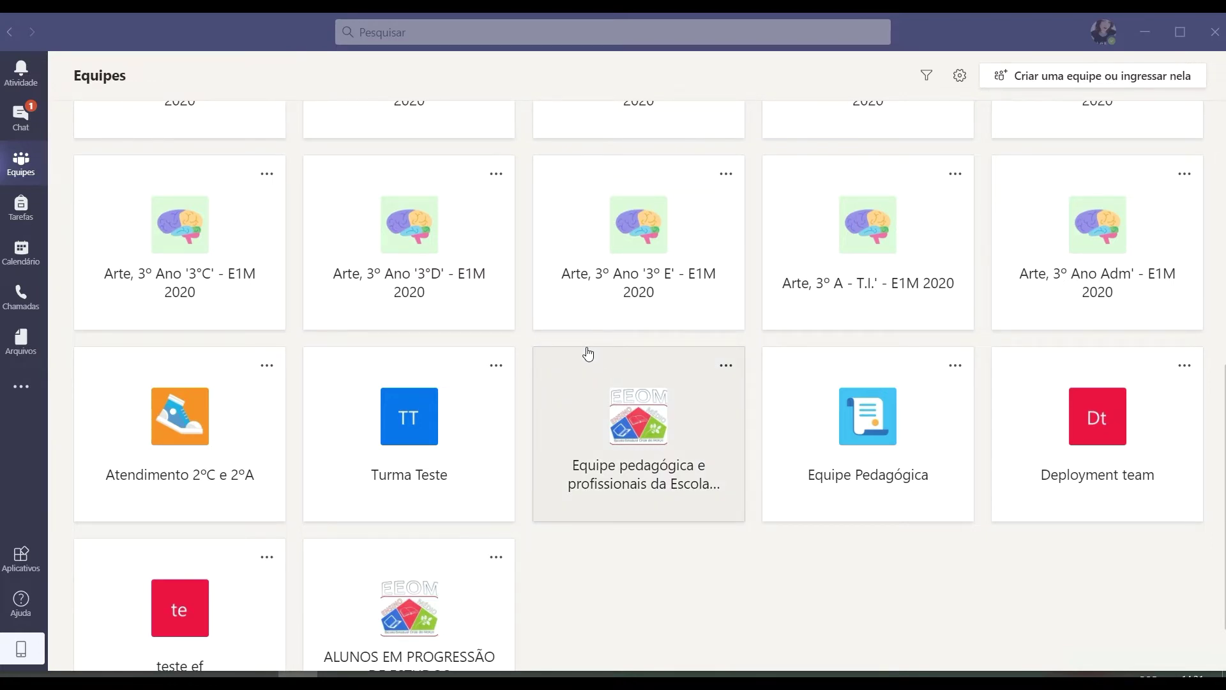
{"action": "left_click", "coordinate": [410, 435]}
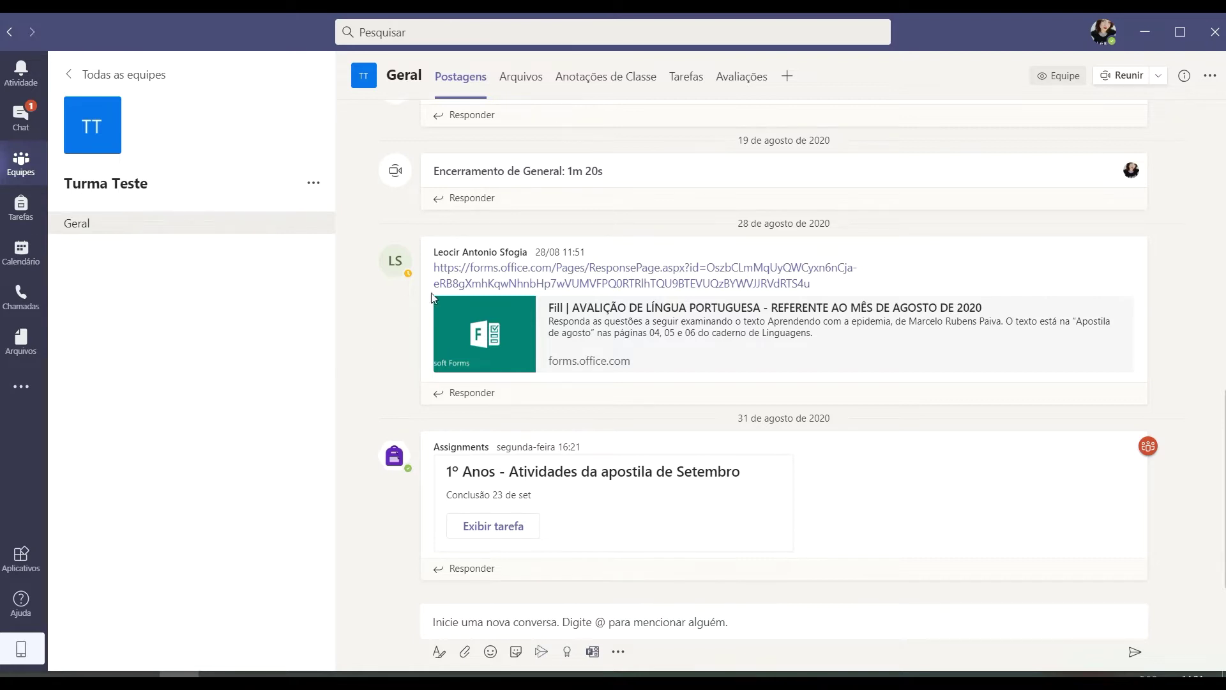
{"action": "left_click", "coordinate": [687, 77]}
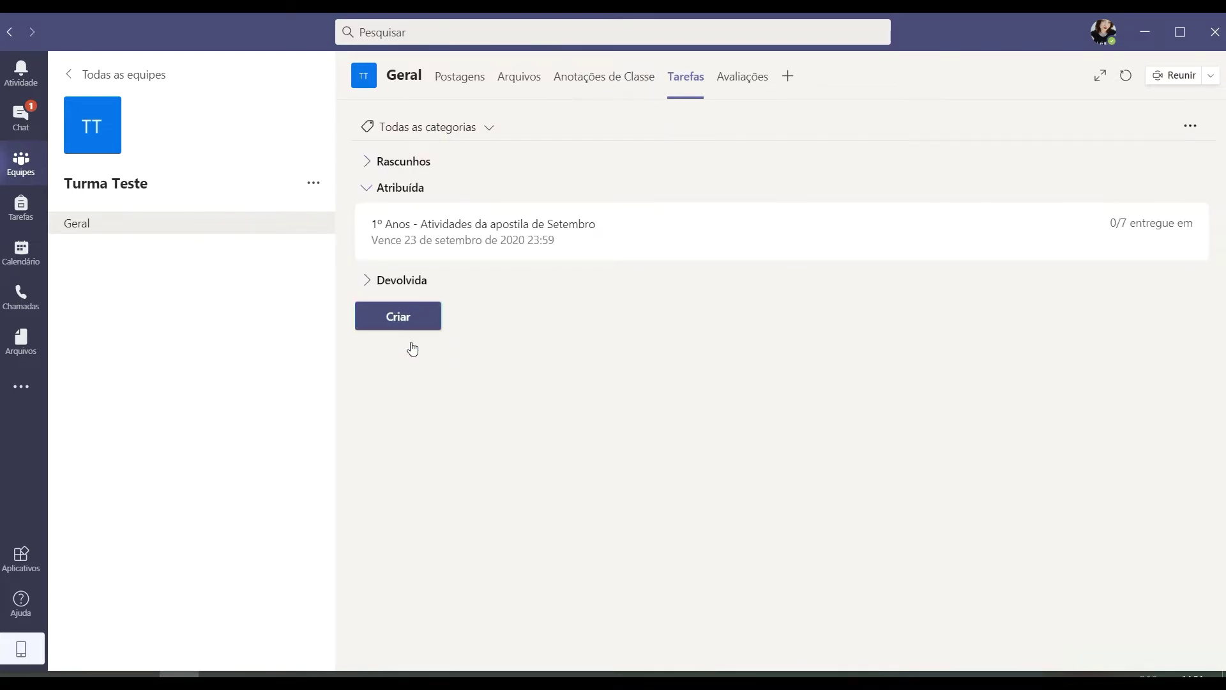
Create a quiz assignment (Questionário) based on a new blank test in Microsoft Forms
{"action": "left_click", "coordinate": [409, 321]}
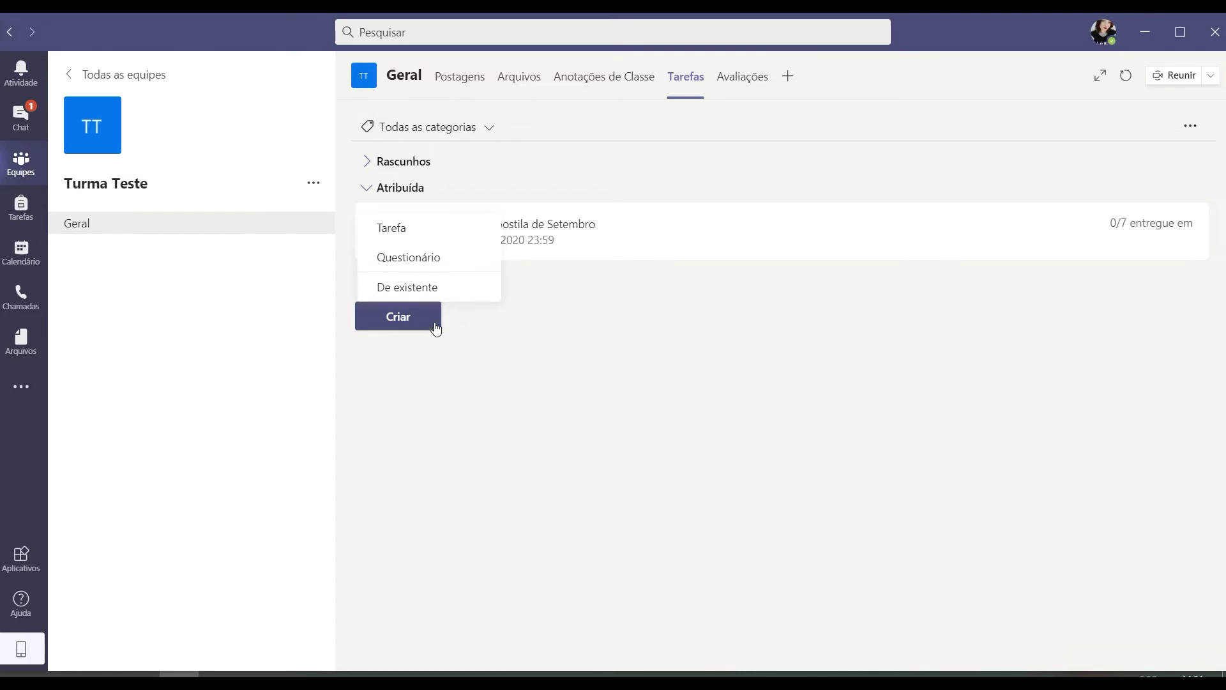
{"action": "left_click", "coordinate": [437, 264]}
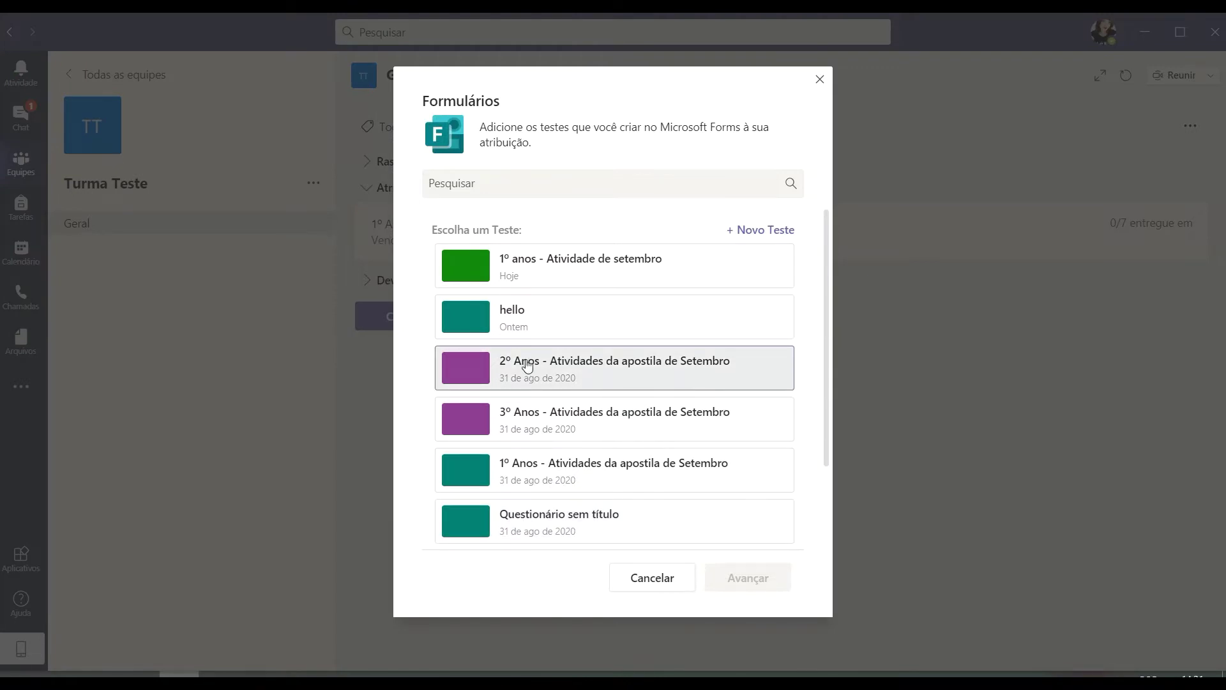
{"action": "left_click", "coordinate": [765, 231]}
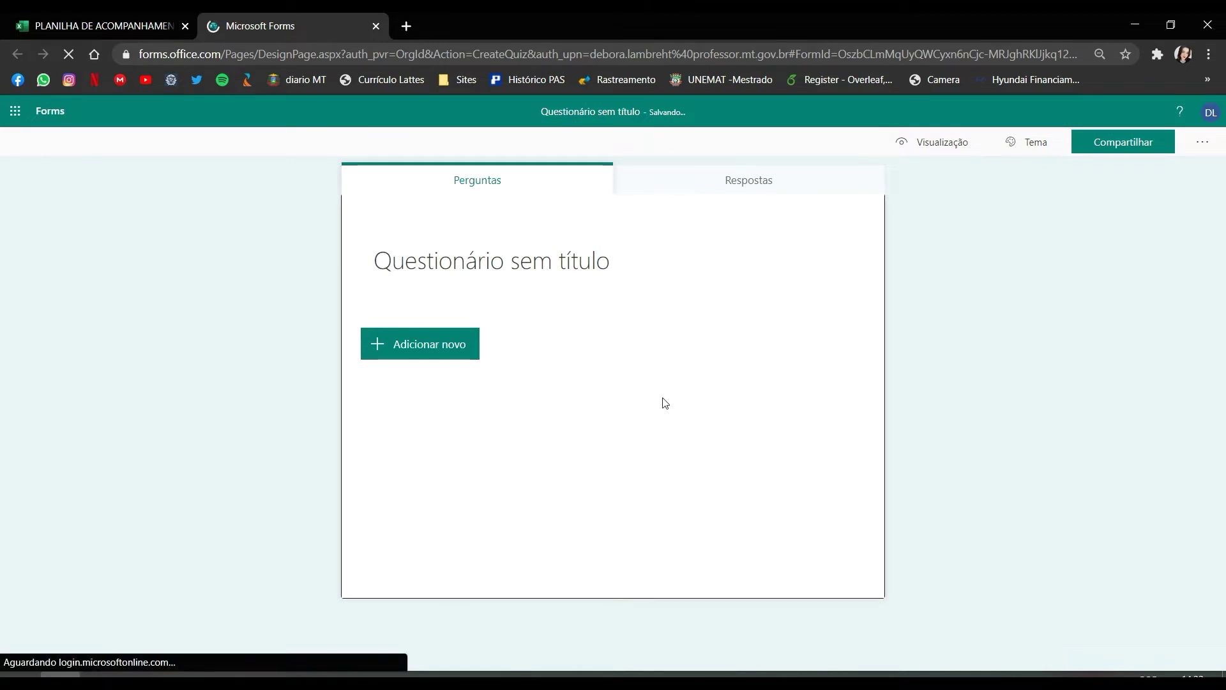
Title the quiz "2ºanos - ARTE - Atividades do mês de setembro"
{"action": "left_click", "coordinate": [548, 262]}
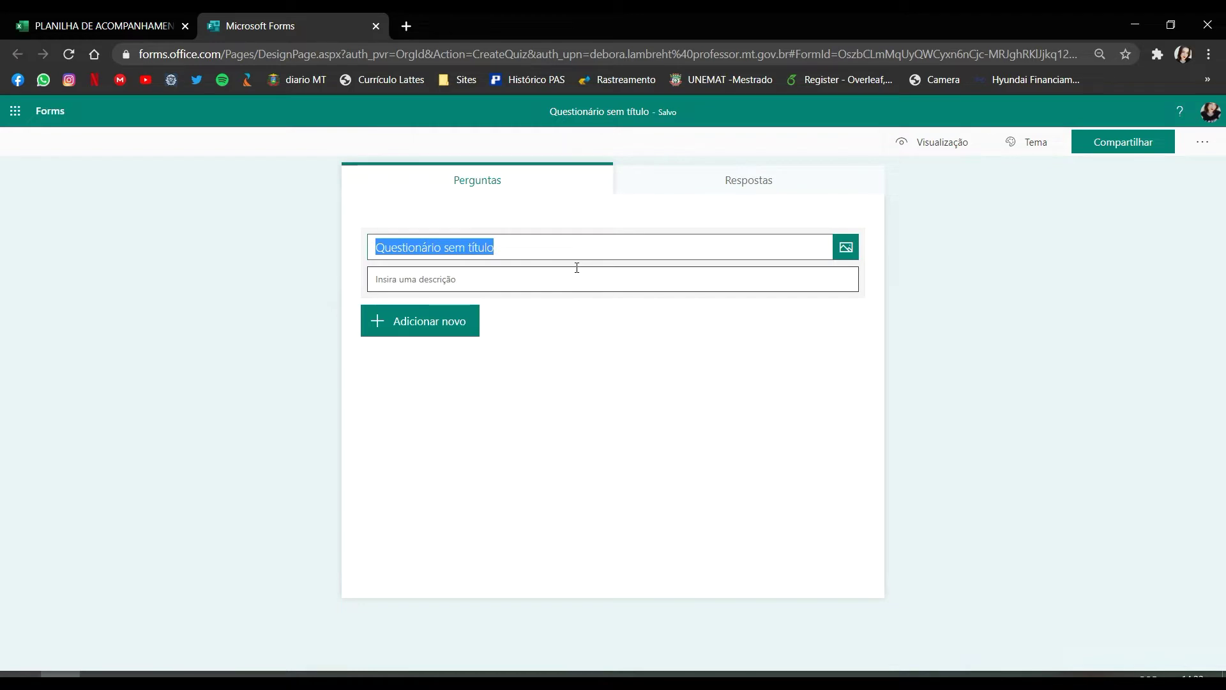
{"action": "type", "text": "2"}
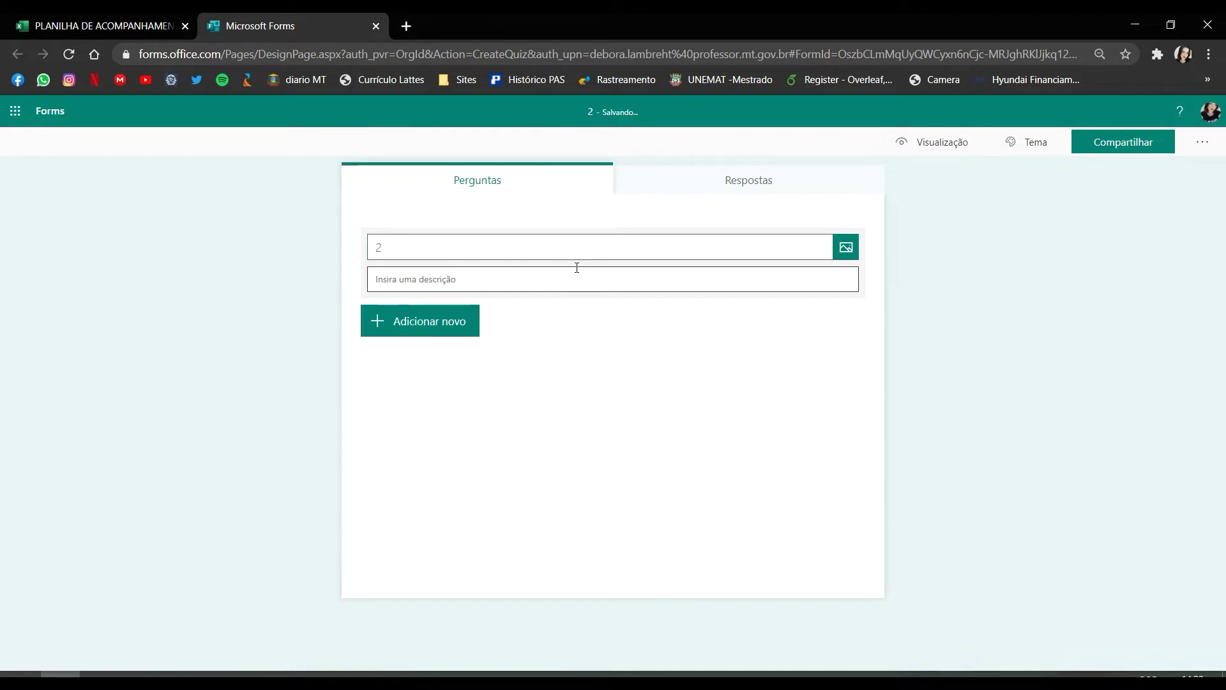
{"action": "type", "text": "ºanos - a"}
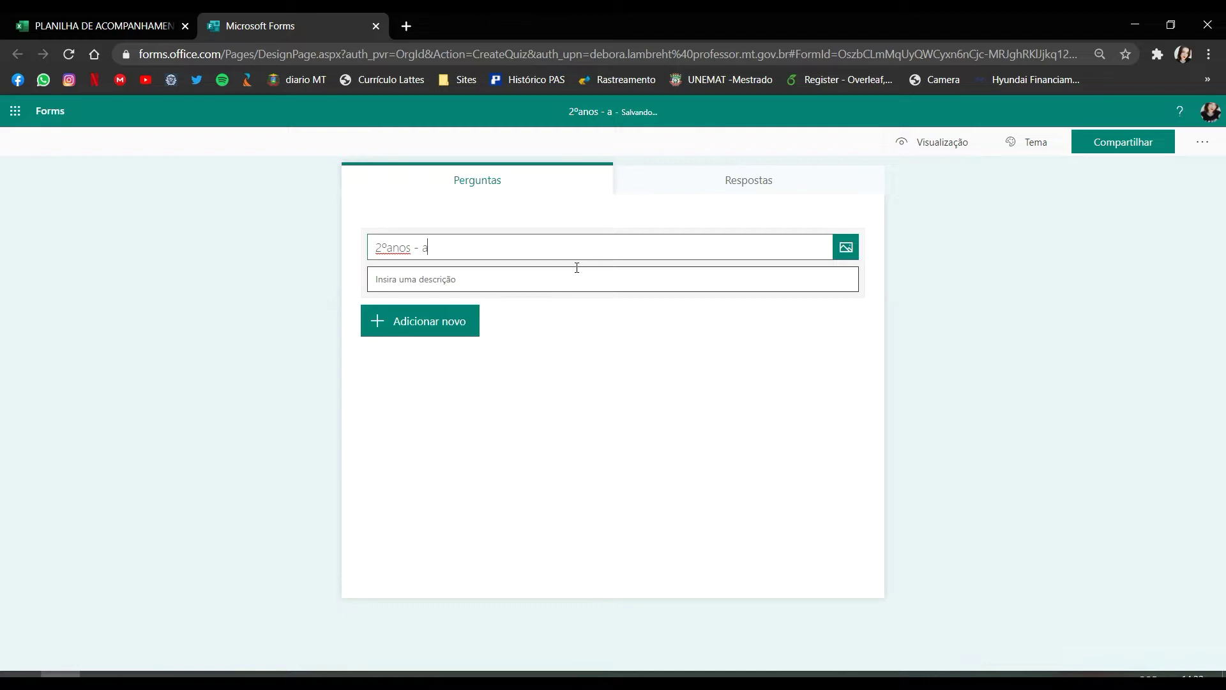
{"action": "key", "text": "BackSpace"}
{"action": "type", "text": "ARTE - "}
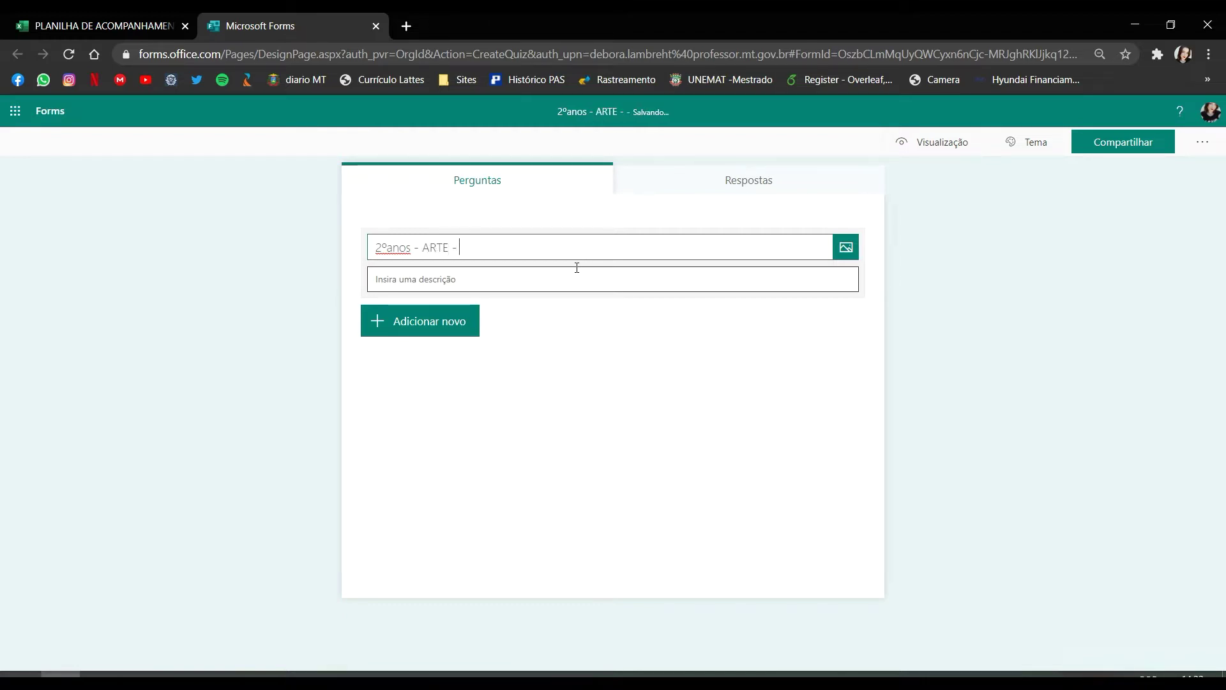
{"action": "type", "text": "A"}
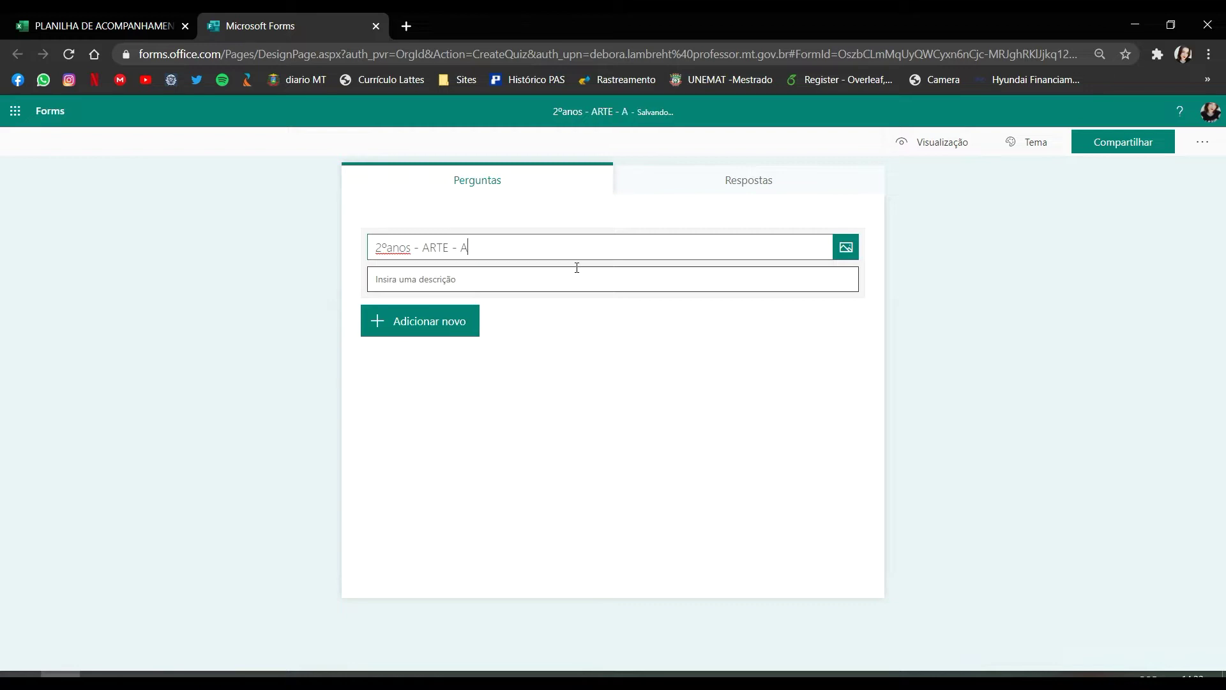
{"action": "type", "text": "tividades d"}
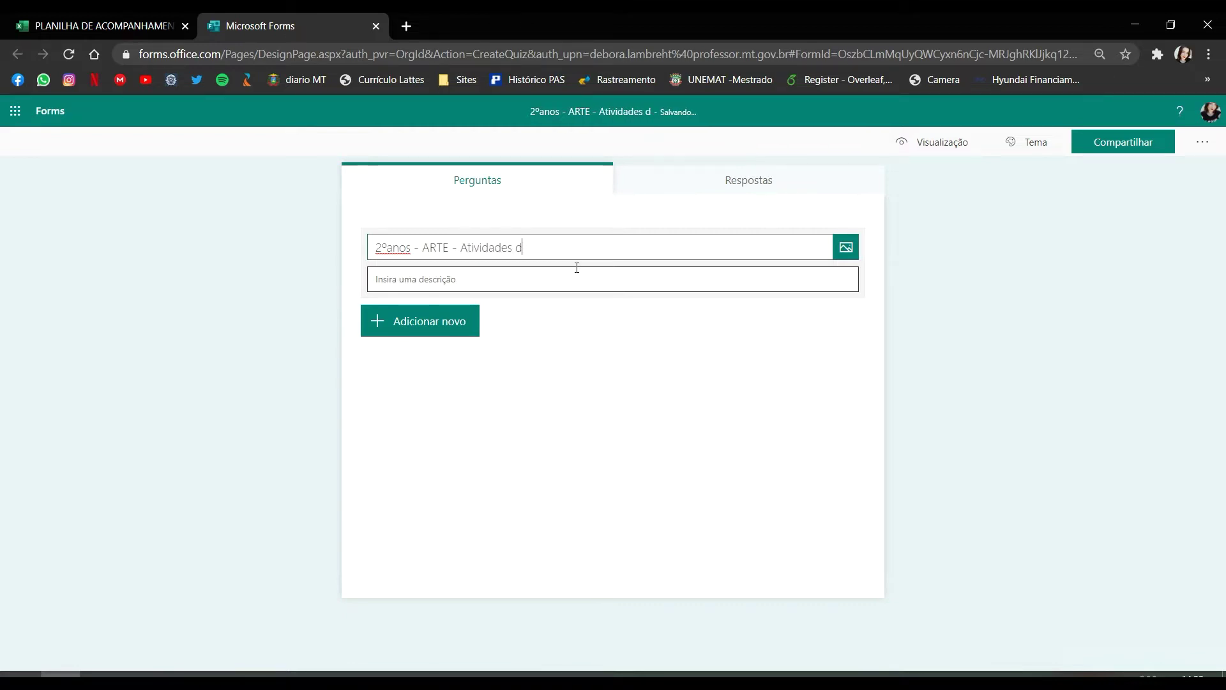
{"action": "type", "text": "o mÊs"}
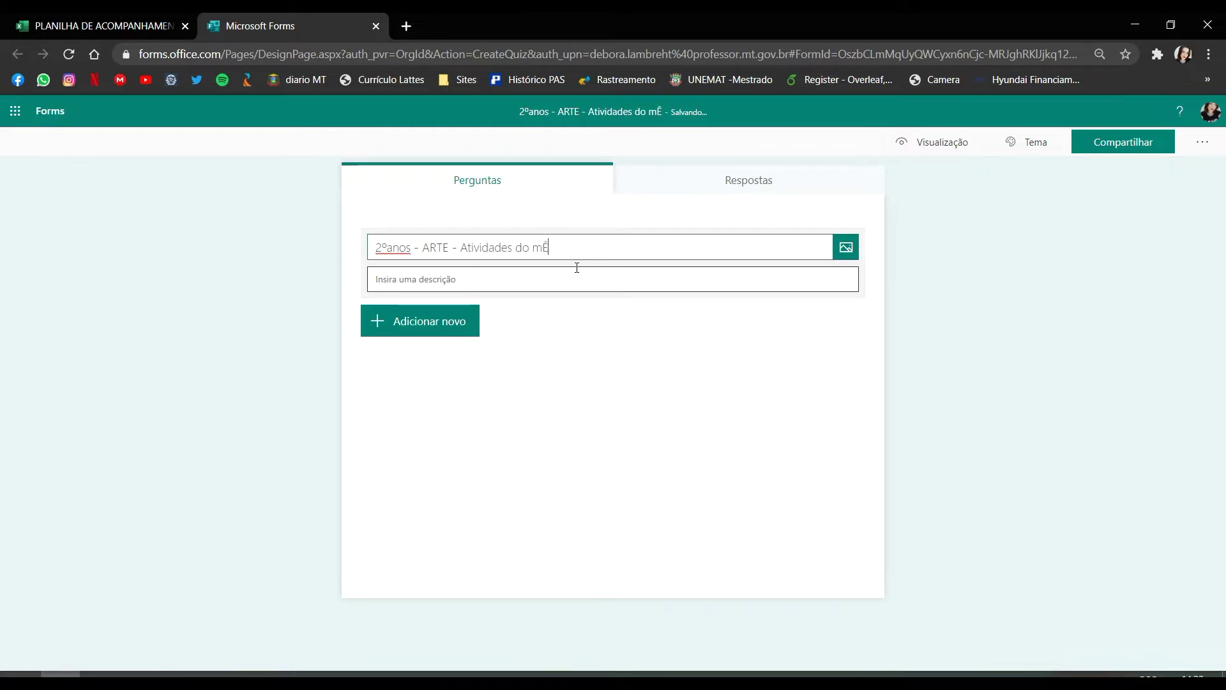
{"action": "key", "text": "BackSpace"}
{"action": "key", "text": "BackSpace"}
{"action": "type", "text": "ês de setembr"}
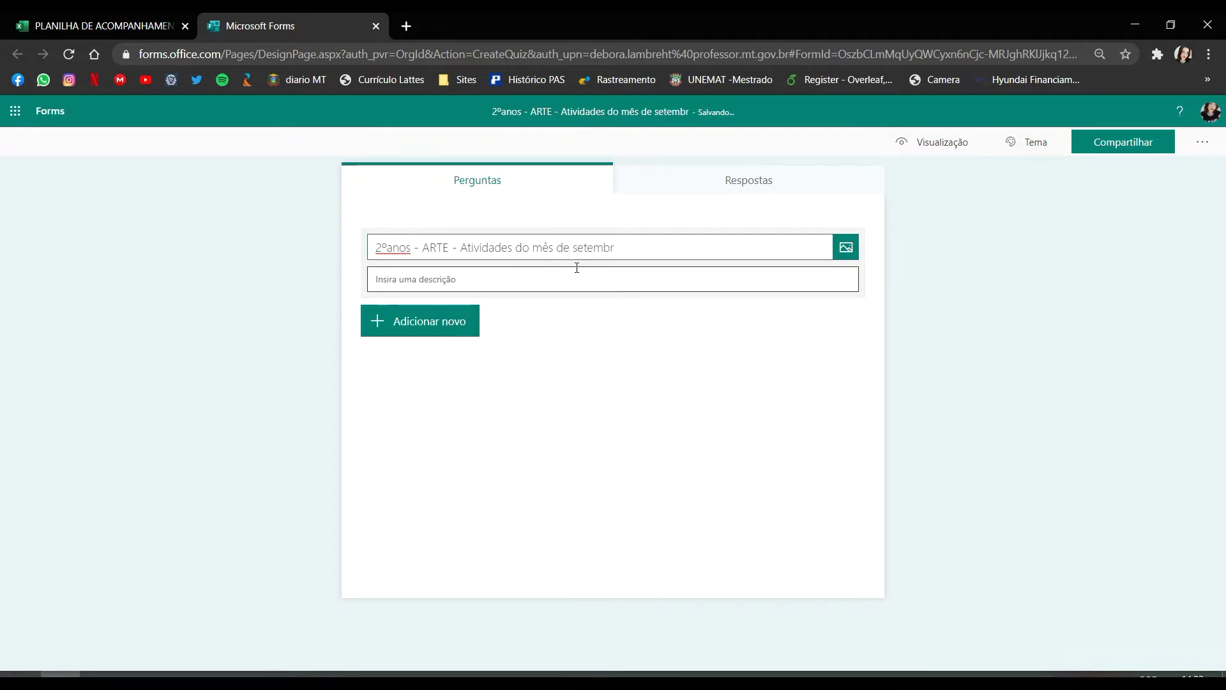
{"action": "type", "text": "o"}
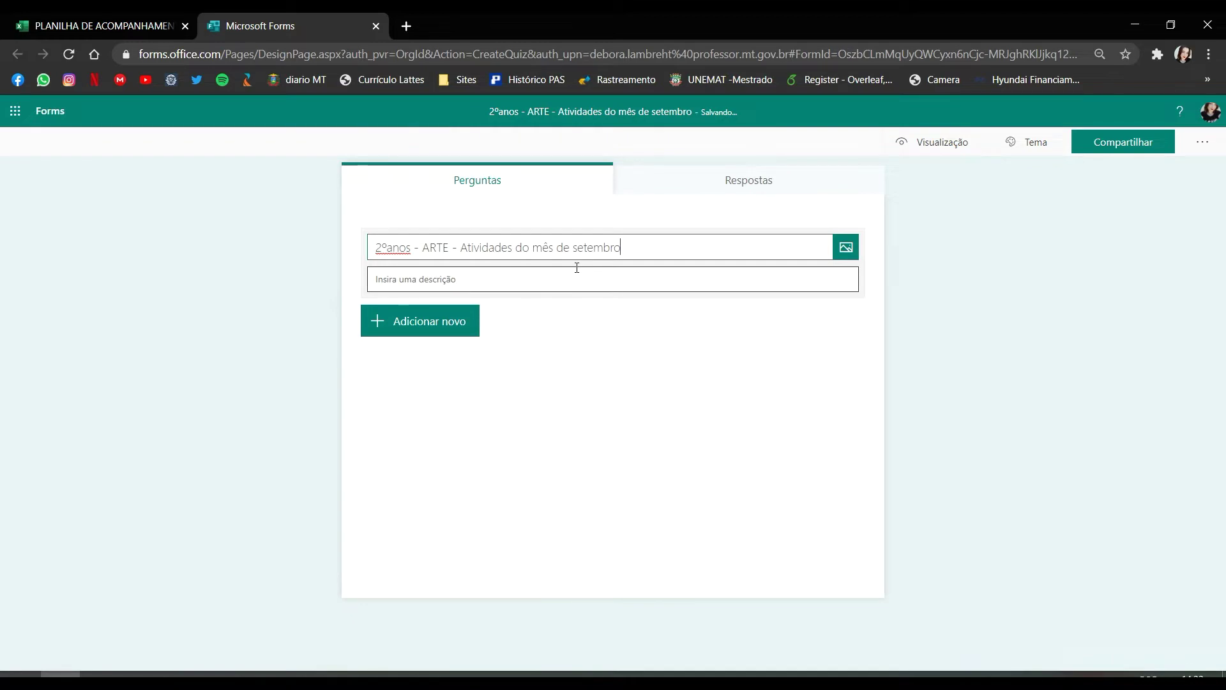
Enter the quiz description "atividades que resultarão nas presenças dos alunos referentes ao mês de setembro"
{"action": "left_click", "coordinate": [467, 288]}
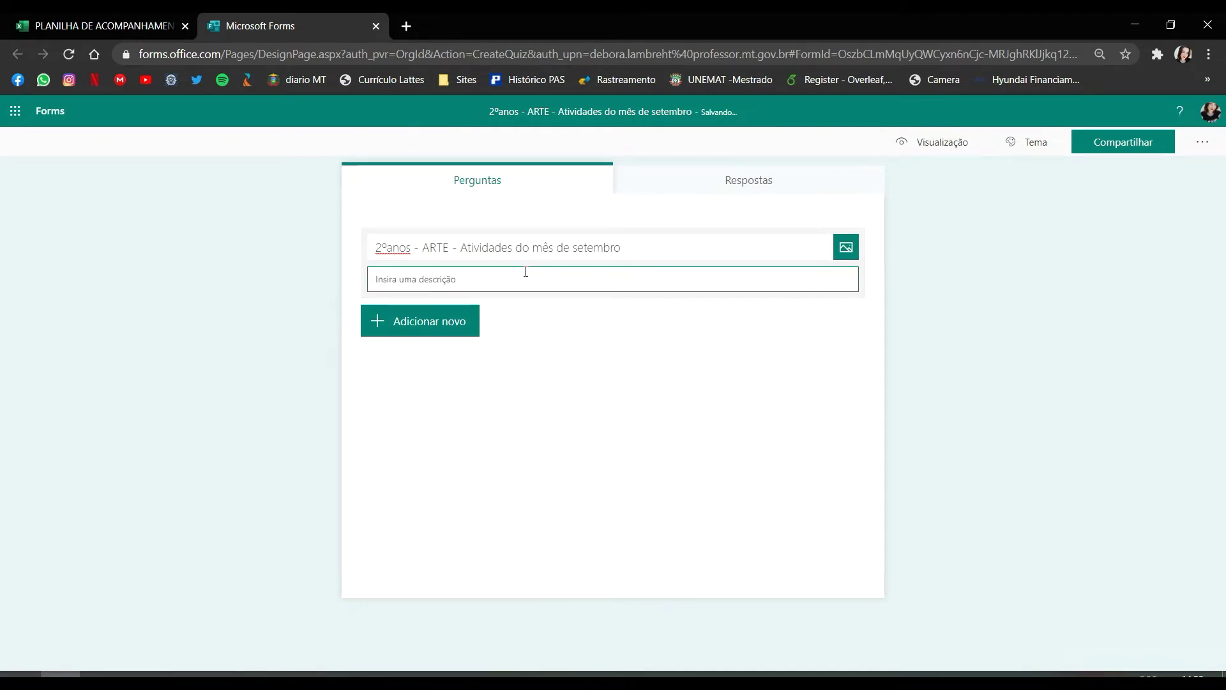
{"action": "type", "text": "atividade"}
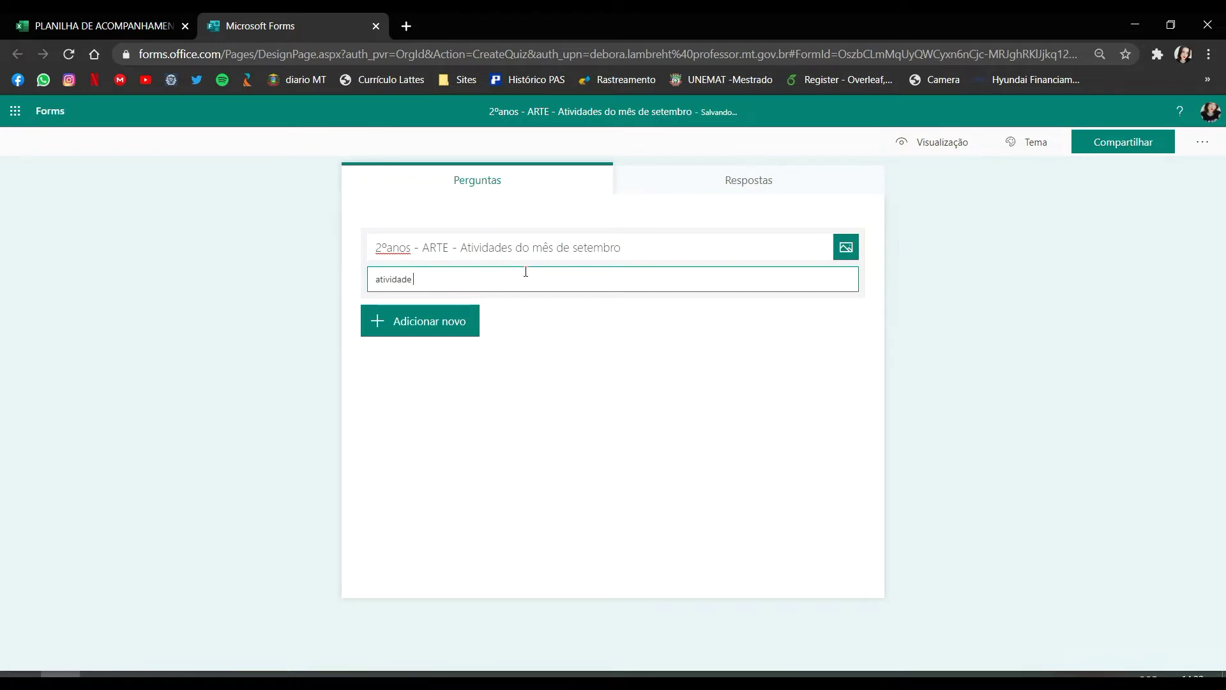
{"action": "type", "text": "s que resultarão nas pres"}
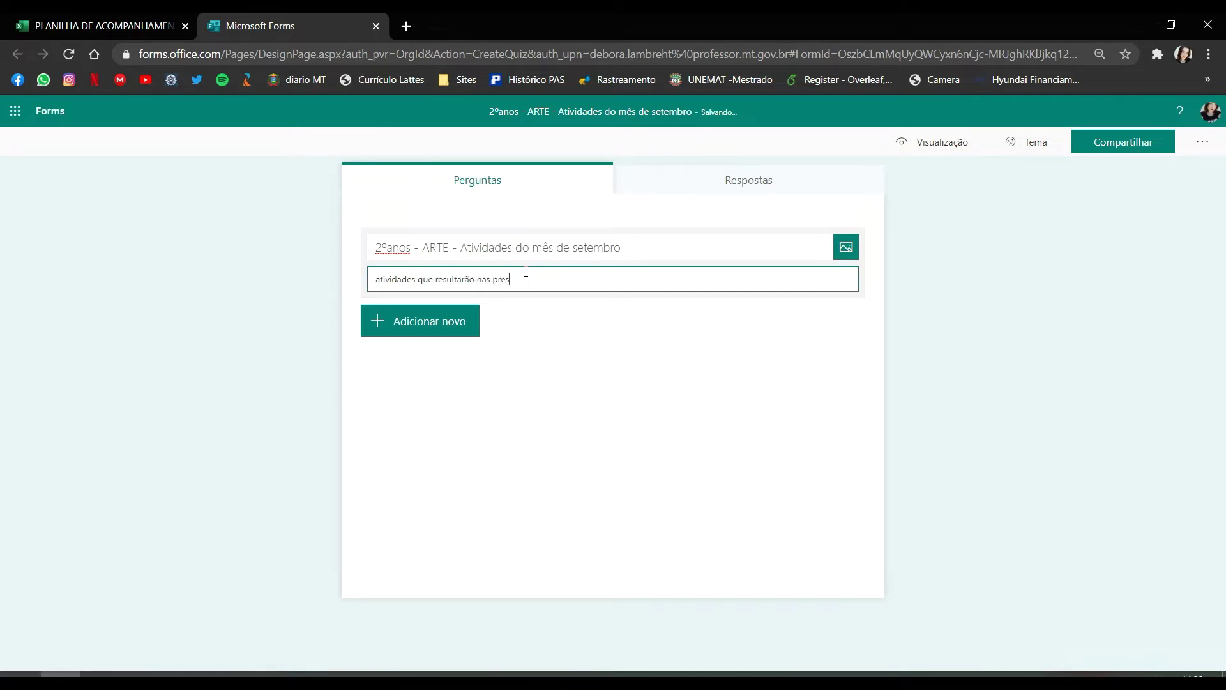
{"action": "type", "text": "enças dos alunos referentes ao mês de setembro"}
Look through the image search, OneDrive and local upload sources for a title image without adding one
{"action": "left_click", "coordinate": [847, 249]}
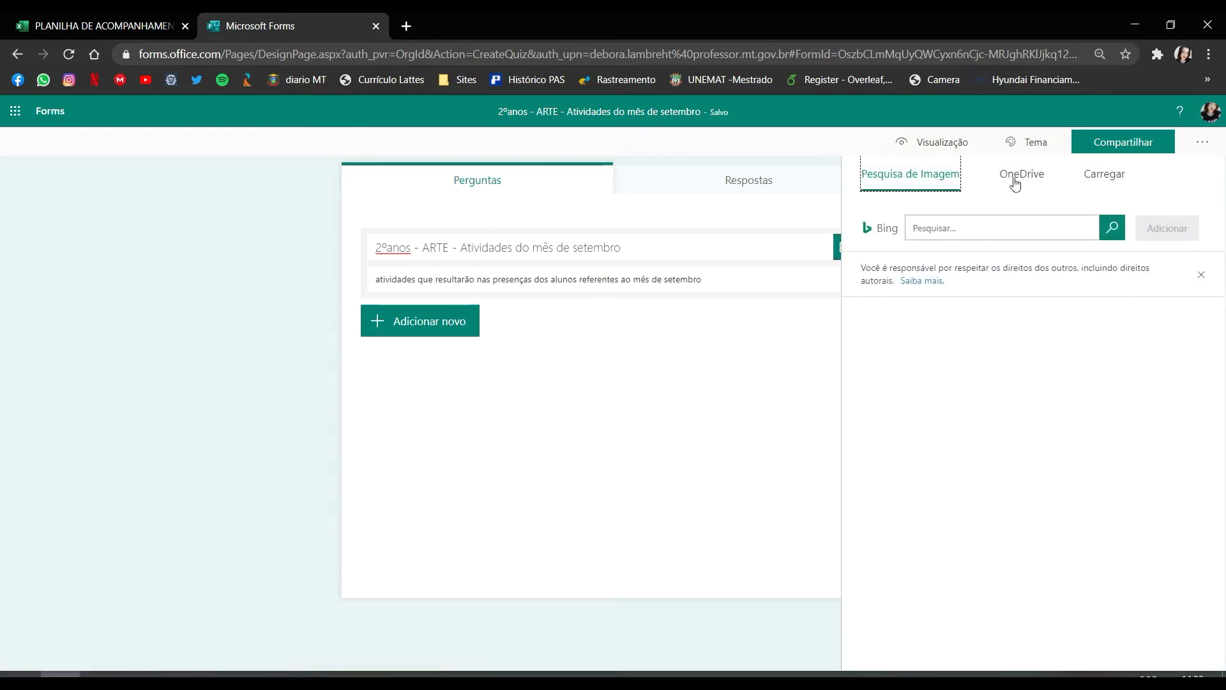
{"action": "left_click", "coordinate": [1036, 178]}
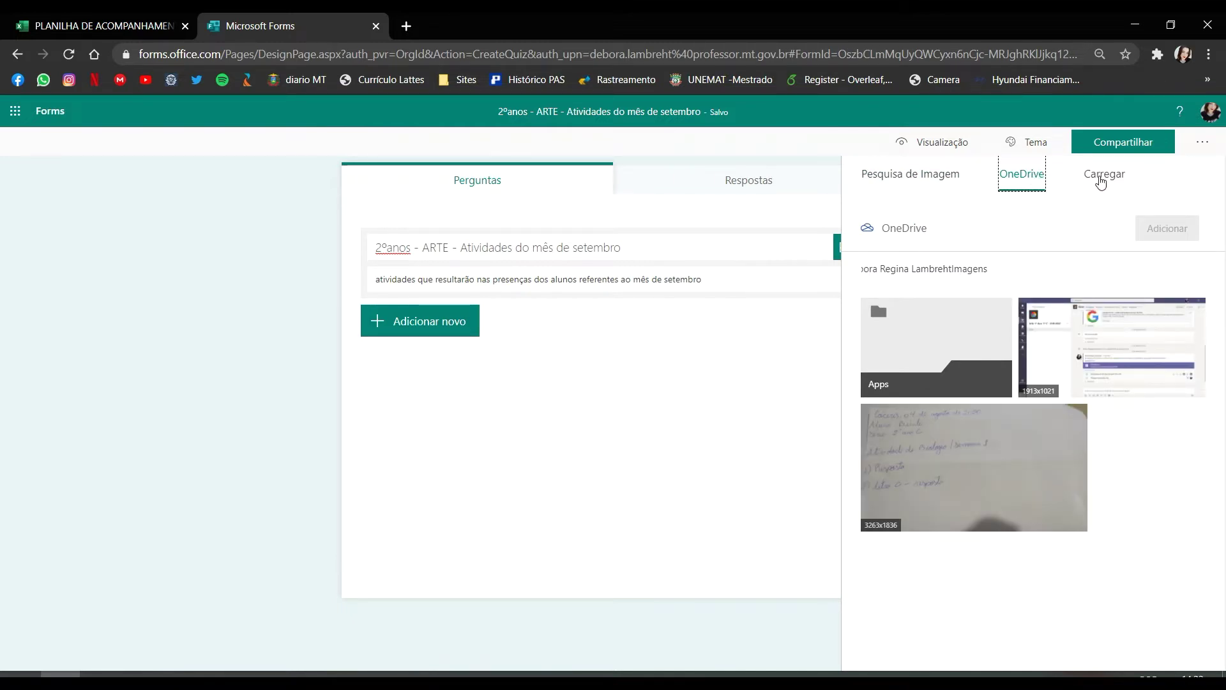
{"action": "left_click", "coordinate": [1101, 183]}
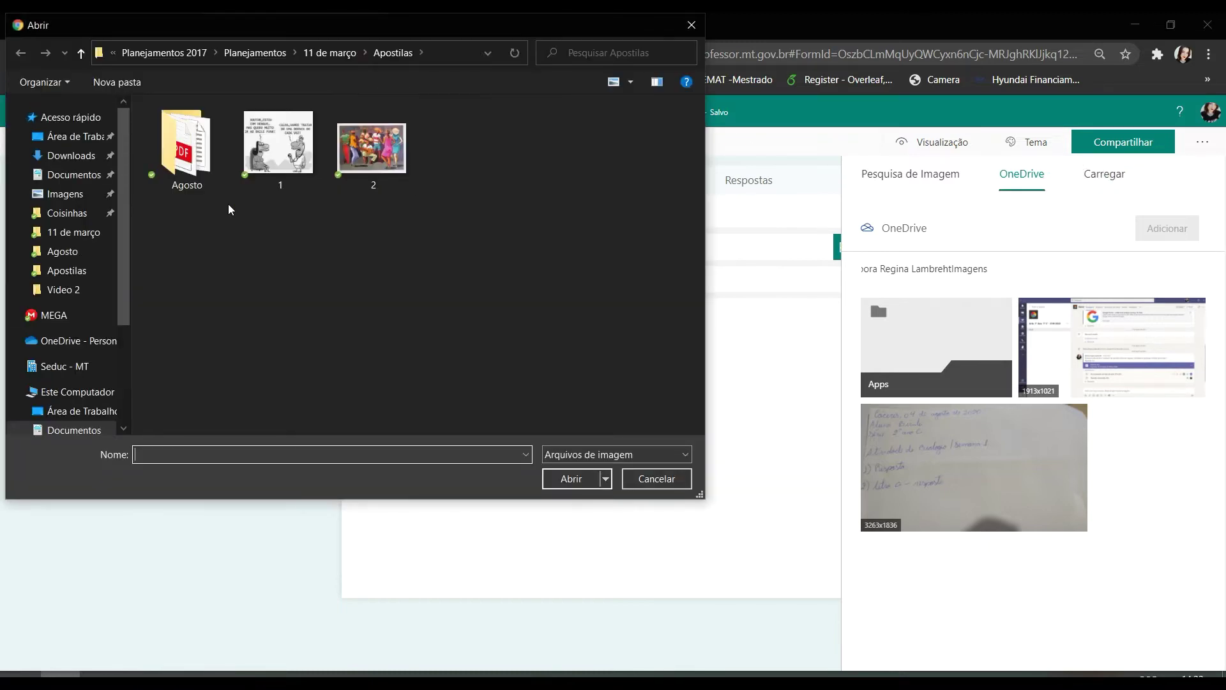
{"action": "left_click", "coordinate": [692, 25]}
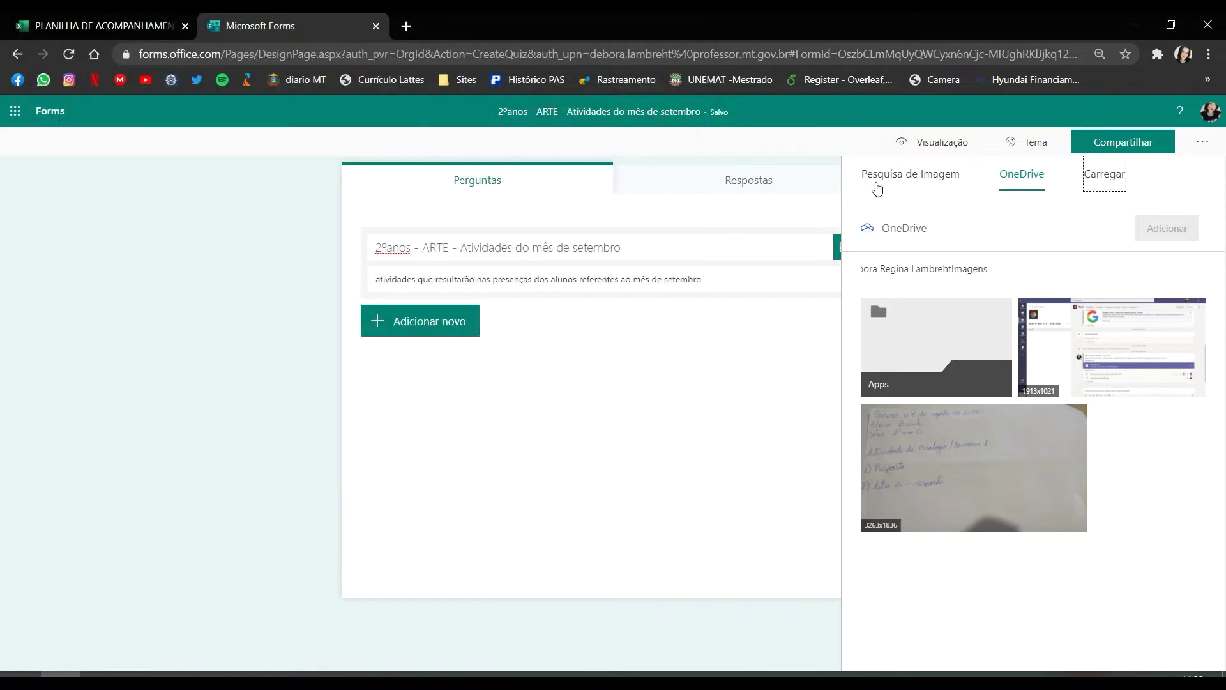
{"action": "left_click", "coordinate": [820, 339]}
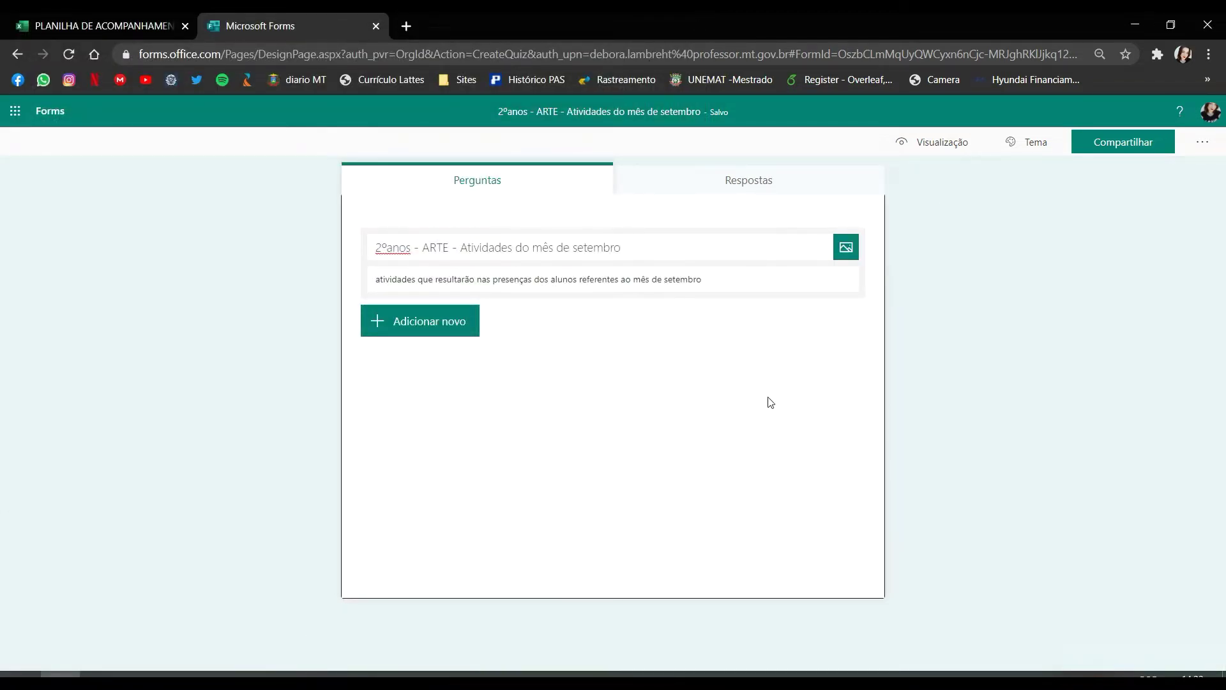
Review the available question types and add a text question titled "Nome Completo"
{"action": "left_click", "coordinate": [438, 326]}
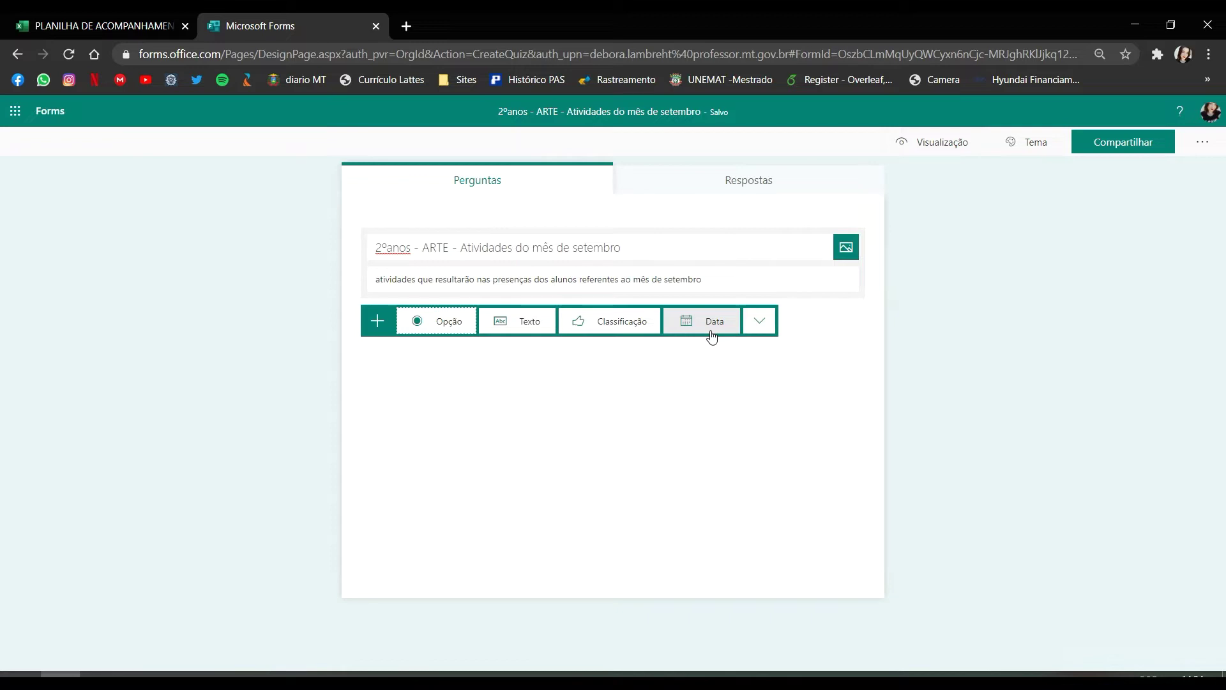
{"action": "left_click", "coordinate": [769, 326]}
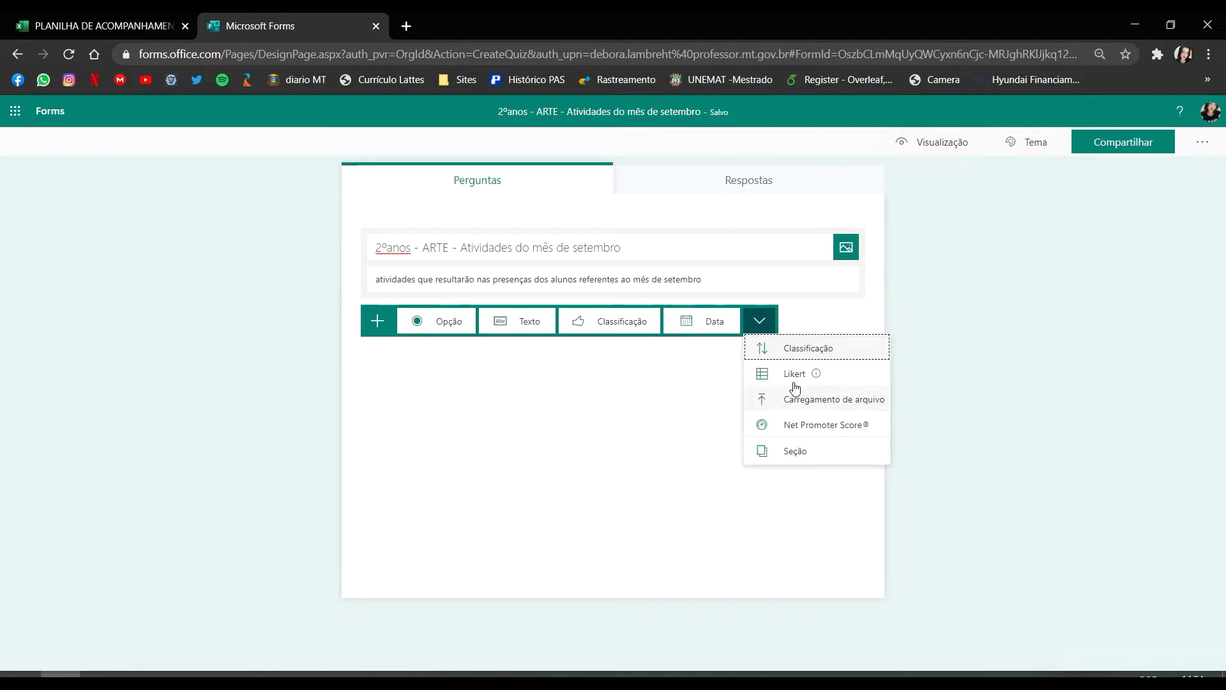
{"action": "left_click", "coordinate": [591, 442]}
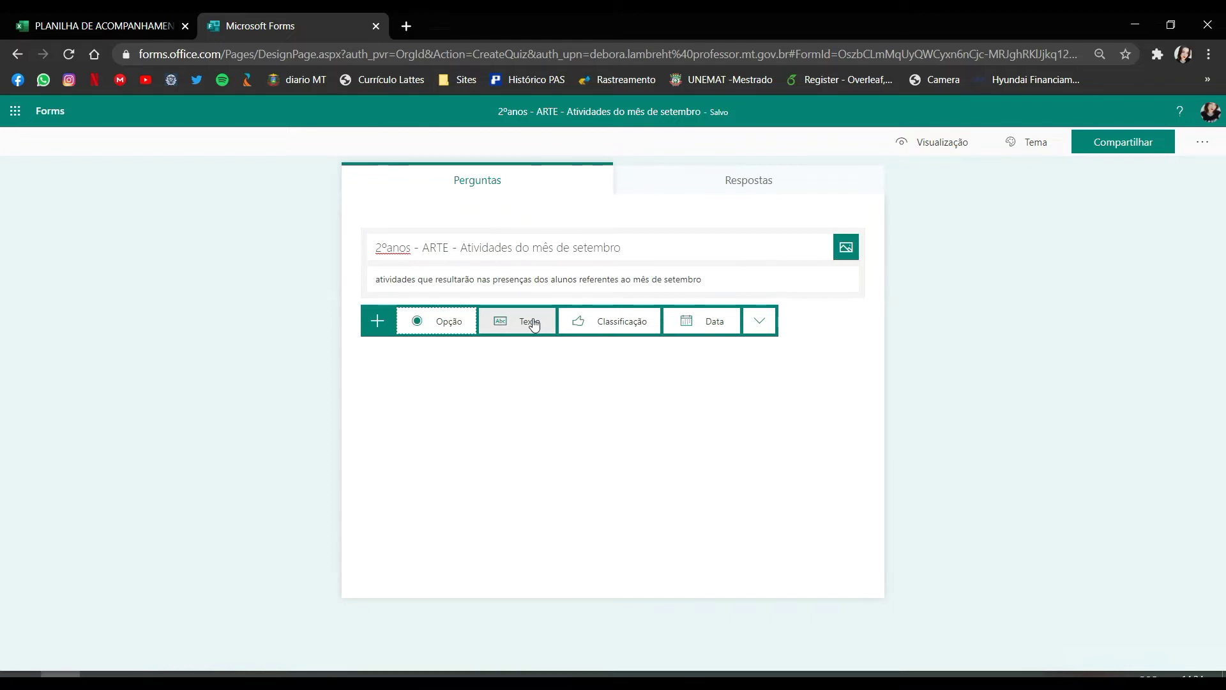
{"action": "left_click", "coordinate": [534, 321]}
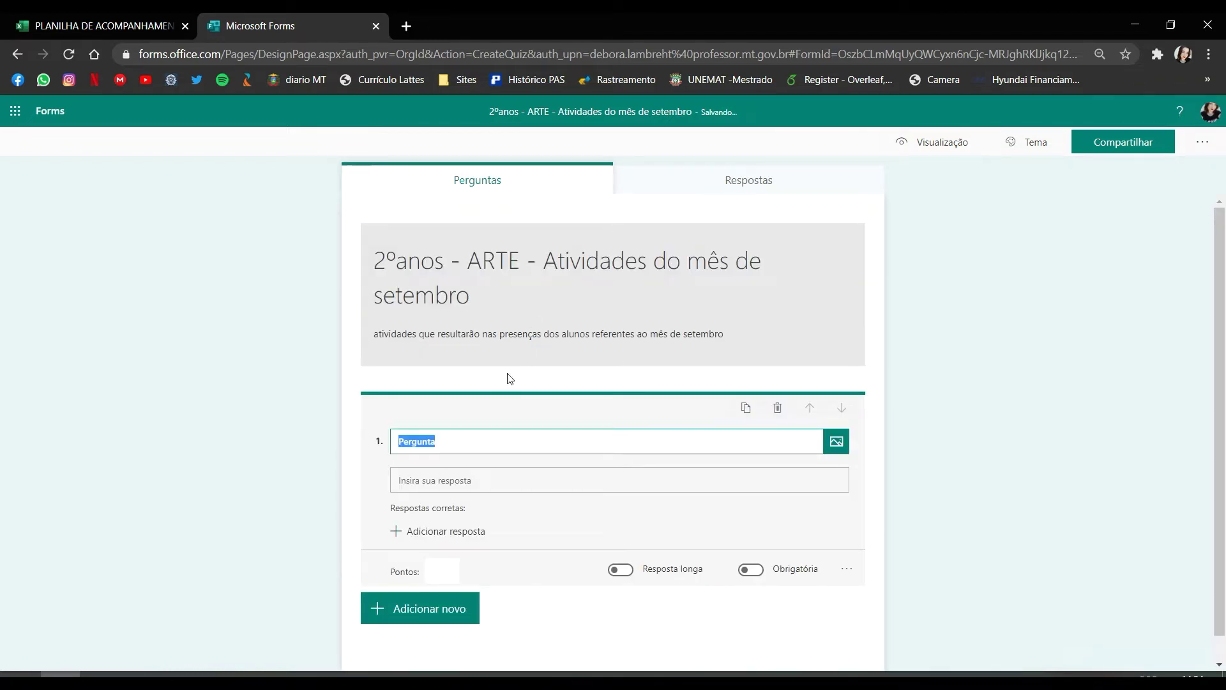
{"action": "key", "text": "BackSpace"}
{"action": "type", "text": "N"}
{"action": "key", "text": "BackSpace"}
{"action": "type", "text": "Nome"}
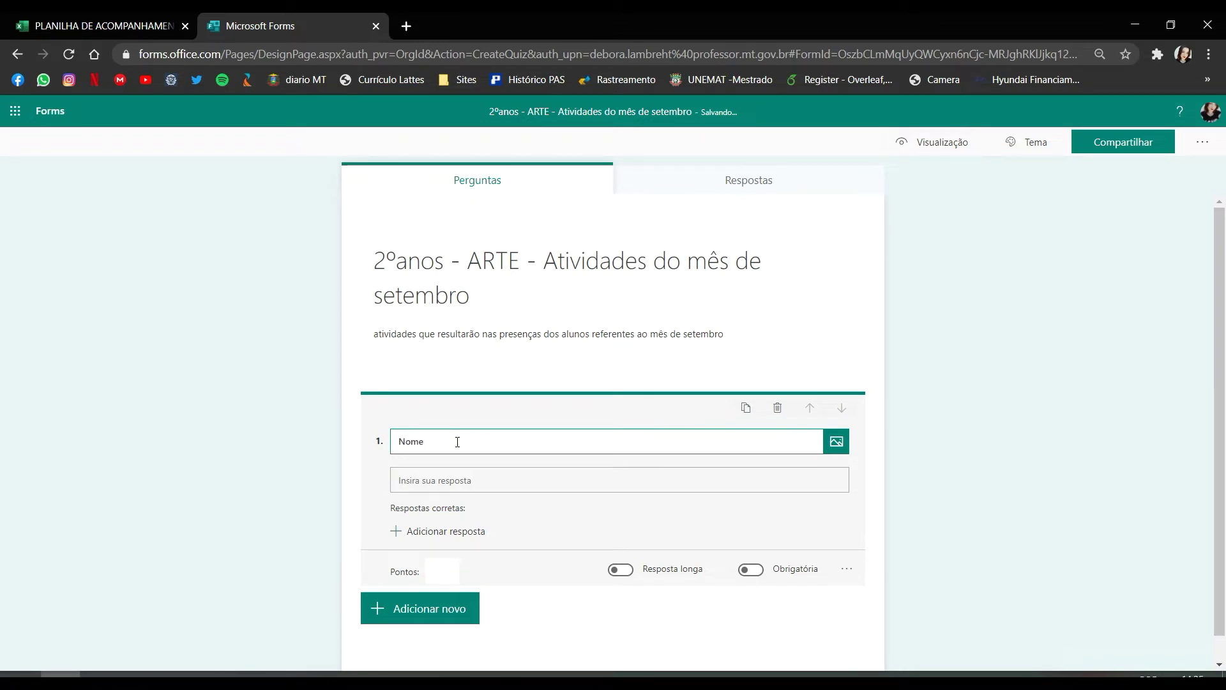
{"action": "type", "text": " Completo"}
Make the "Nome Completo" question mandatory, trying the long answer option and turning it back off
{"action": "scroll", "coordinate": [458, 441], "scroll_direction": "down", "scroll_amount": 1}
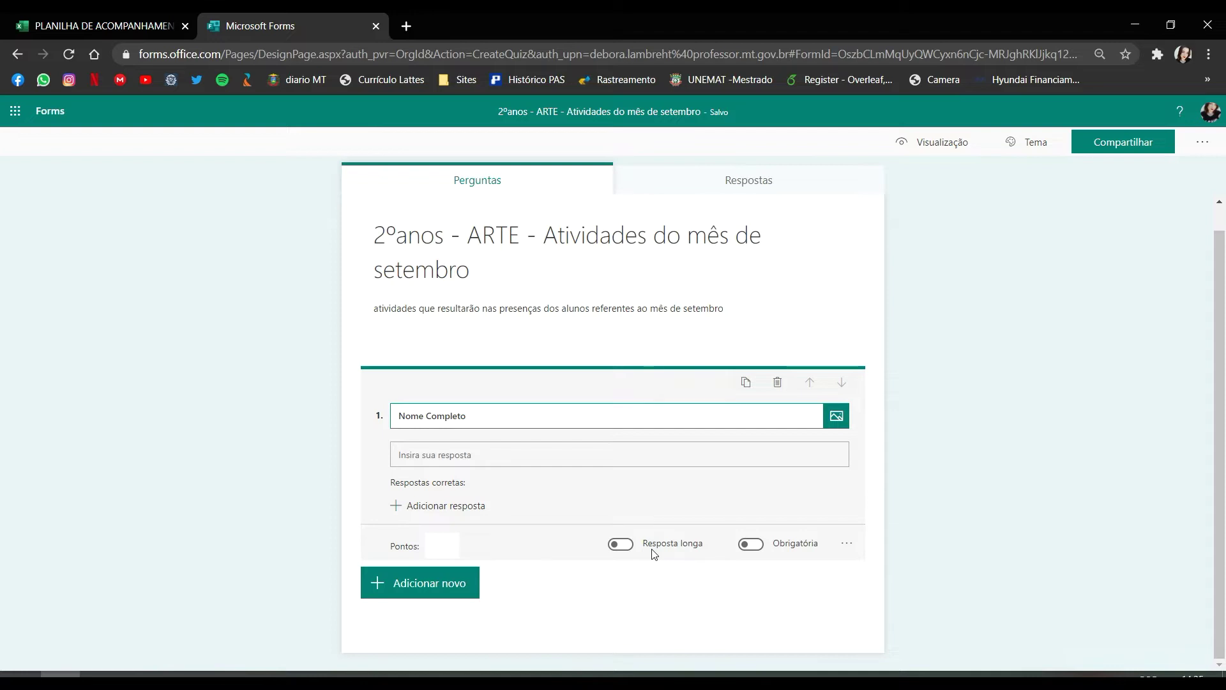
{"action": "left_click", "coordinate": [622, 543]}
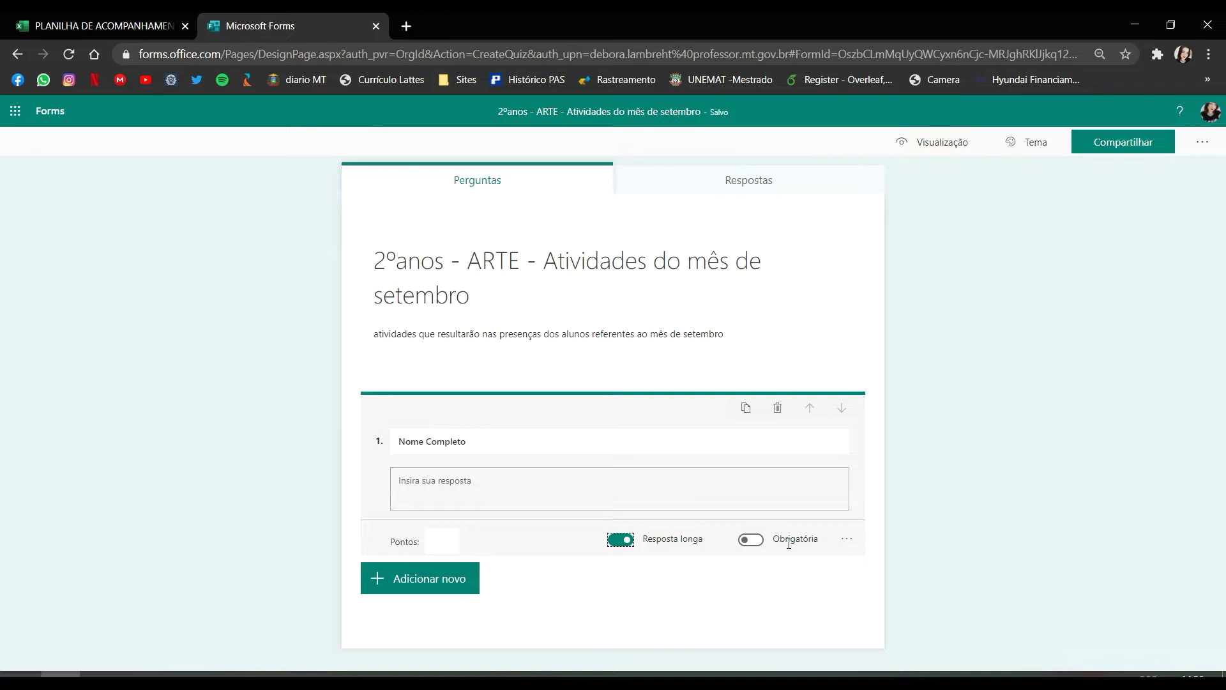
{"action": "left_click", "coordinate": [751, 540]}
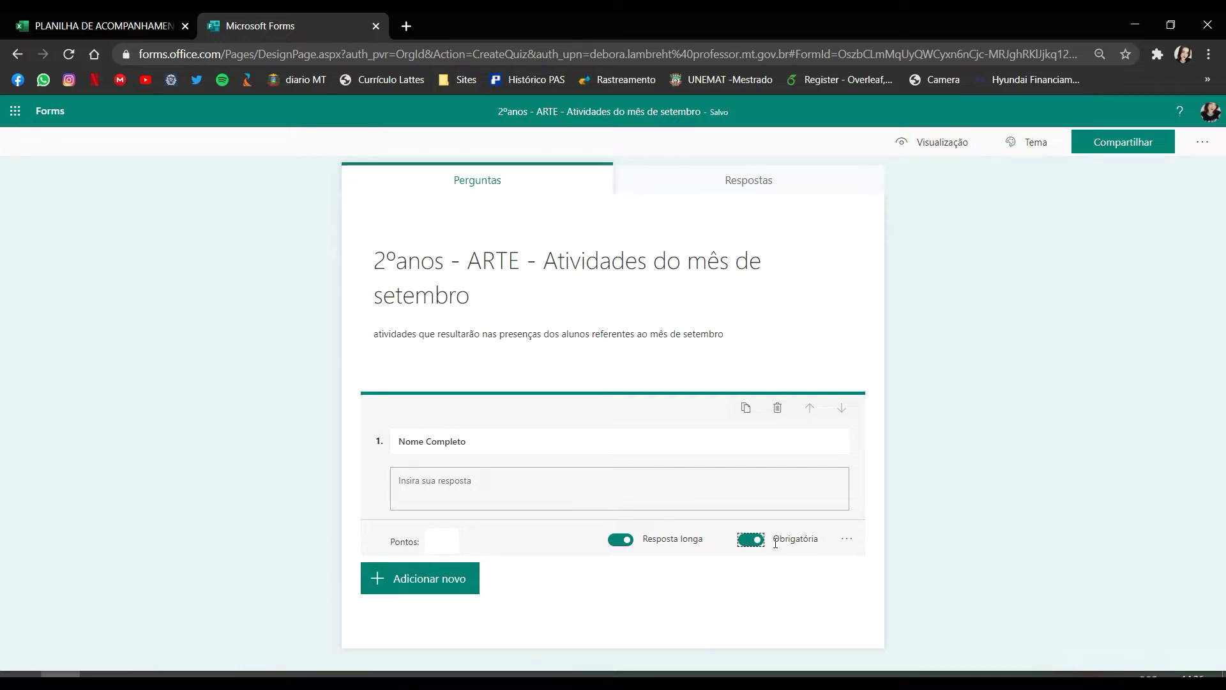
{"action": "left_click", "coordinate": [617, 540]}
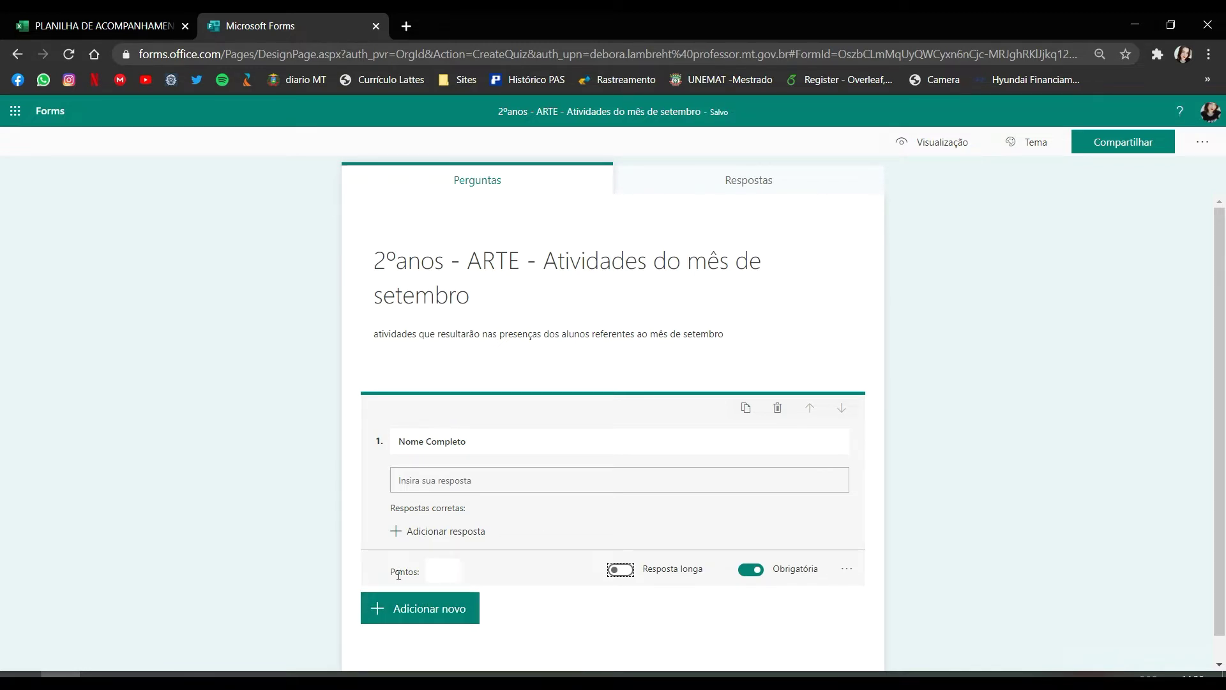
{"action": "left_click", "coordinate": [444, 575]}
Add a multiple-choice question titled "Série:" below "Nome Completo"
{"action": "scroll", "coordinate": [467, 582], "scroll_direction": "down", "scroll_amount": 1}
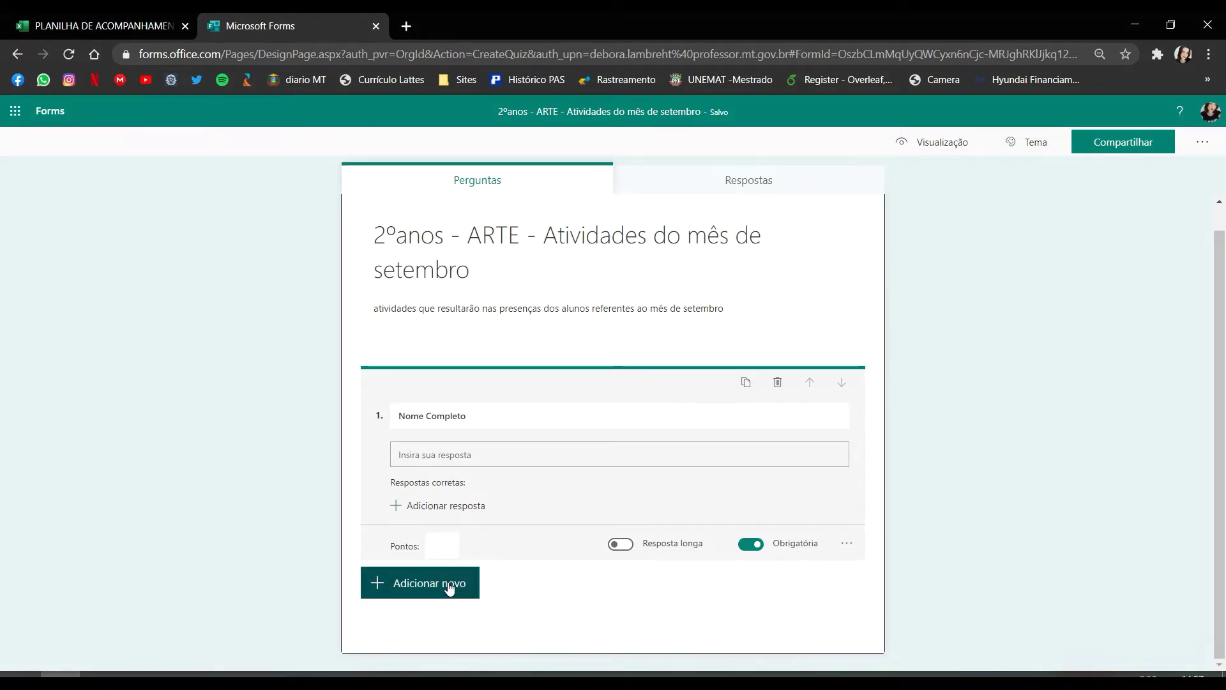
{"action": "left_click", "coordinate": [450, 585]}
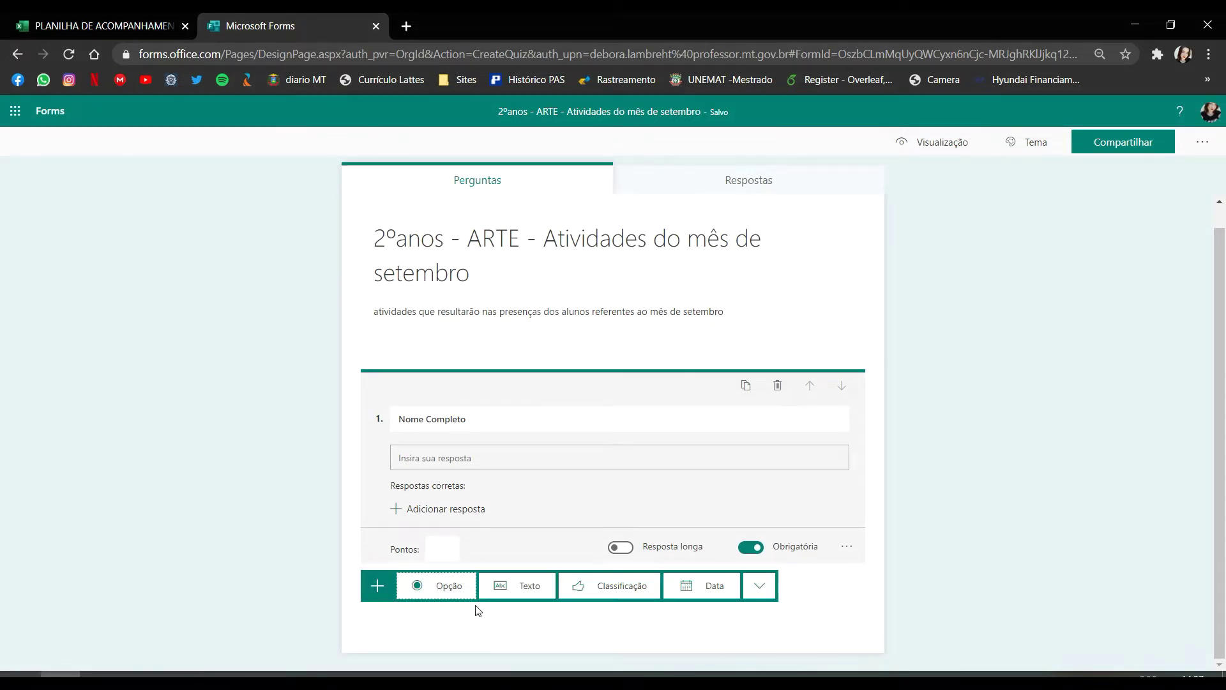
{"action": "left_click", "coordinate": [455, 586]}
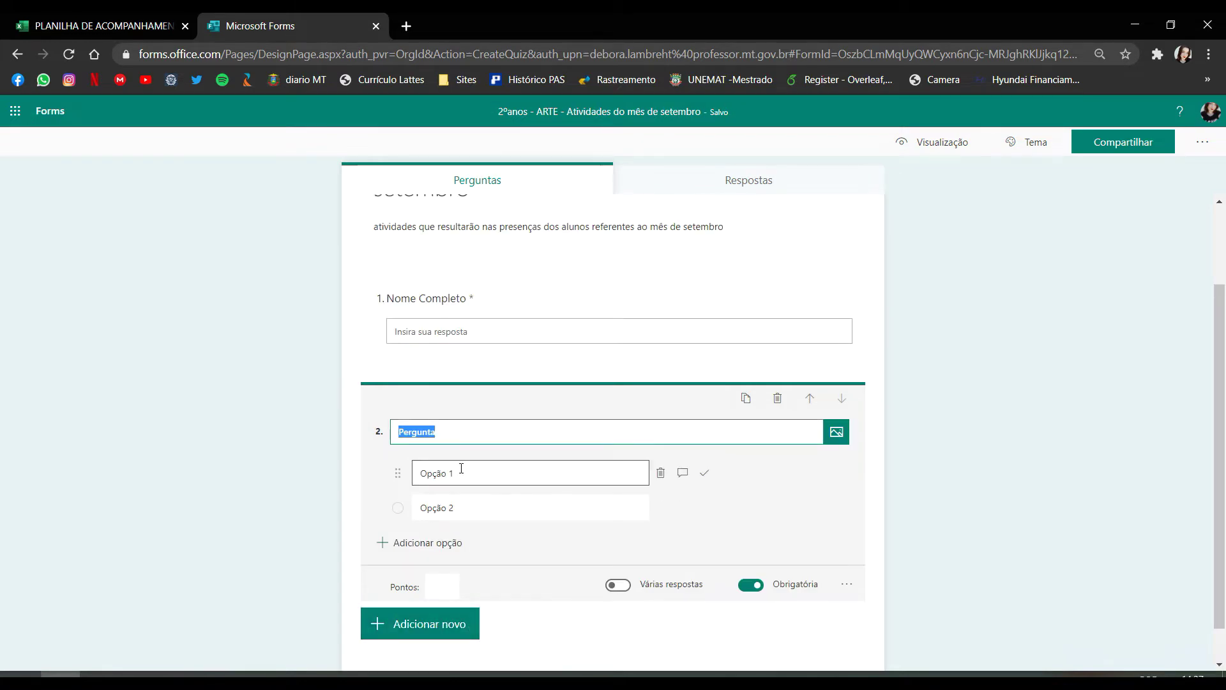
{"action": "left_click", "coordinate": [457, 432]}
{"action": "key", "text": "ctrl+BackSpace"}
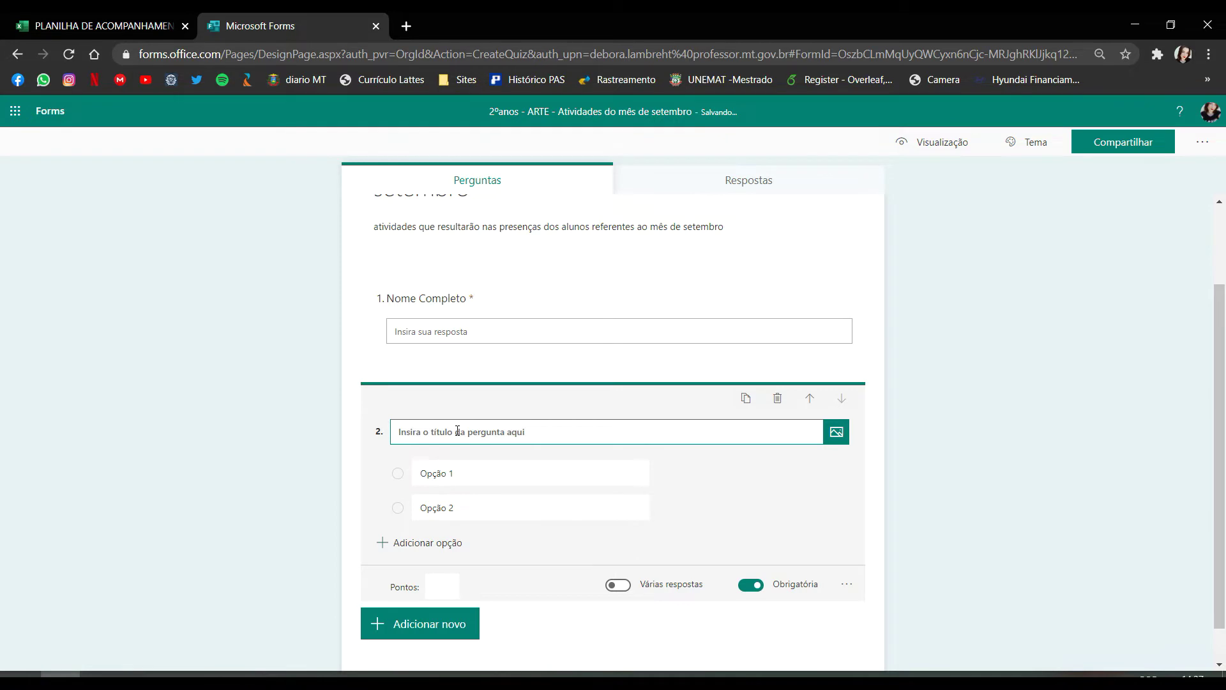
{"action": "type", "text": "Séri"}
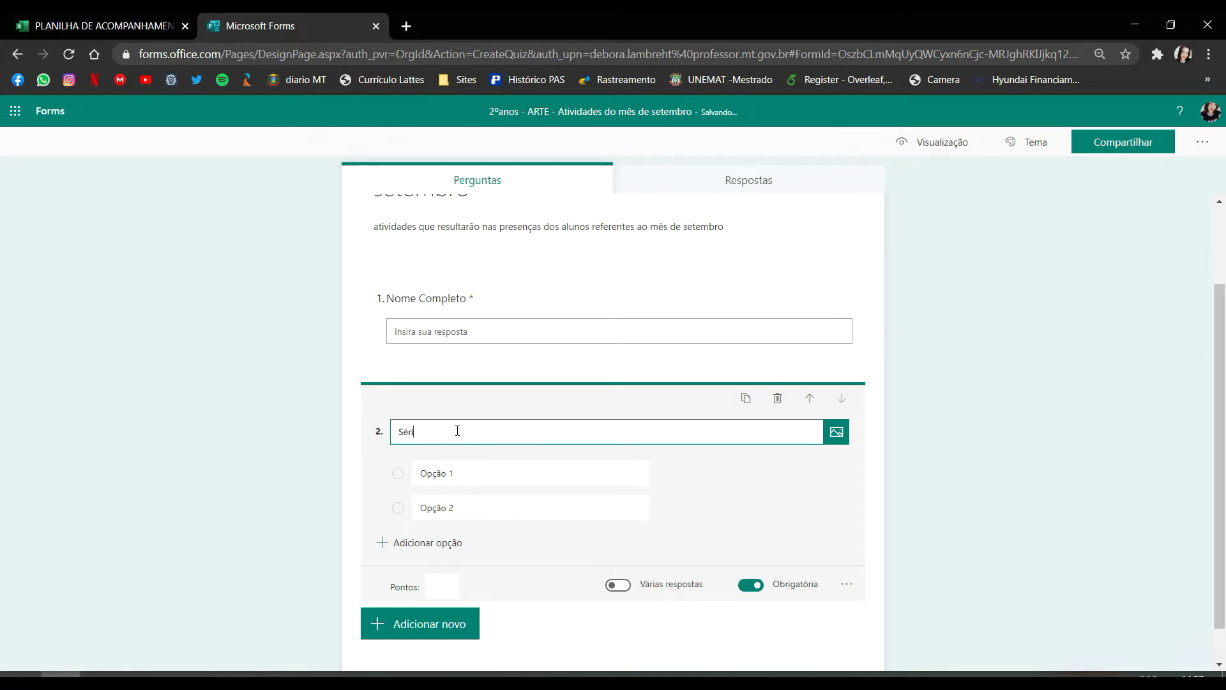
{"action": "type", "text": "e:"}
Name the first two answer options of the "Série:" question 2ºA and 2ºB
{"action": "key", "text": "Tab"}
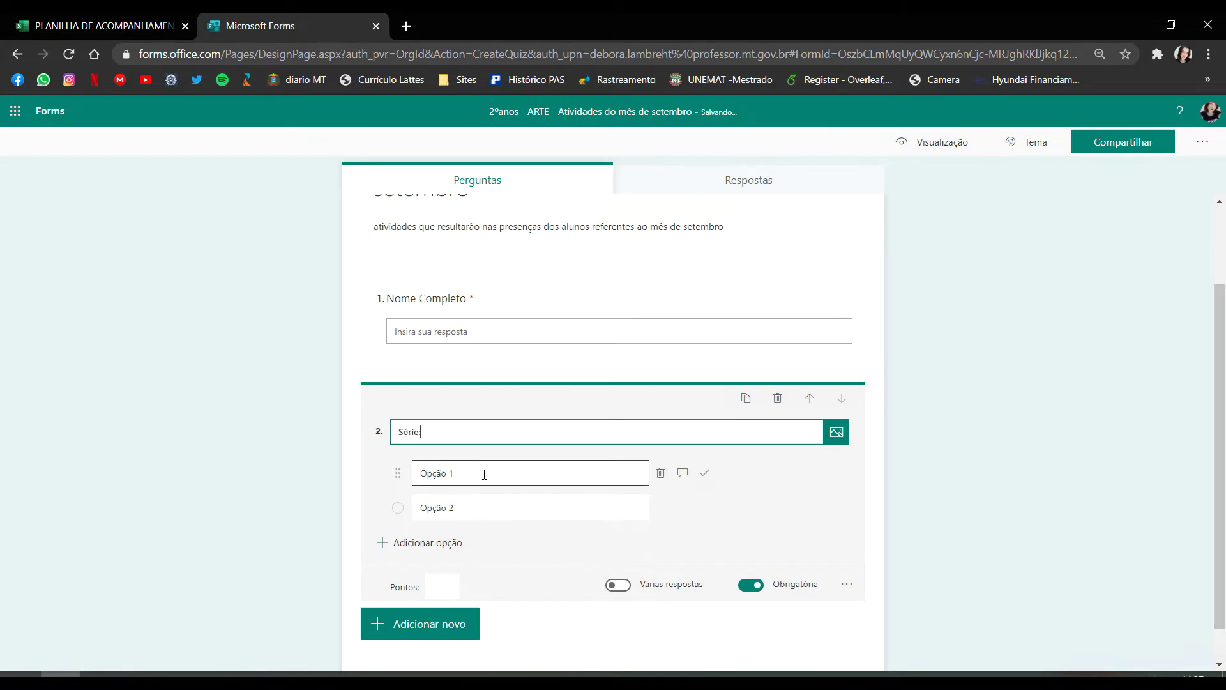
{"action": "type", "text": "2ºA"}
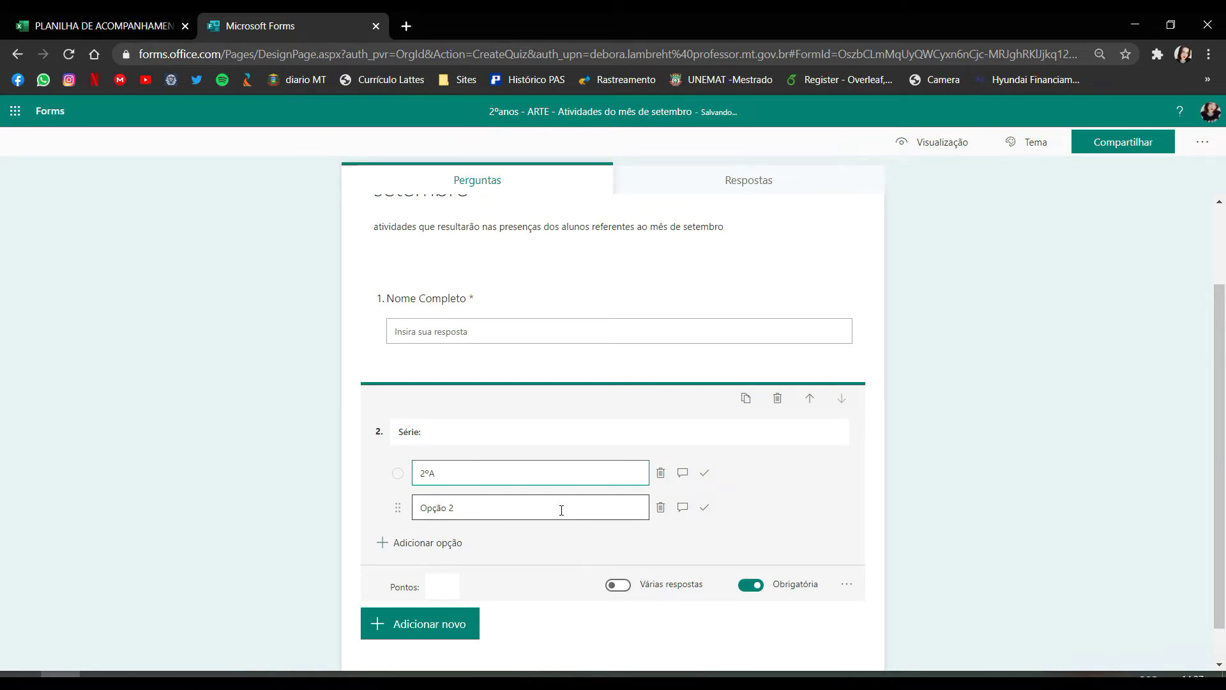
{"action": "key", "text": "Tab"}
{"action": "type", "text": "2ºB"}
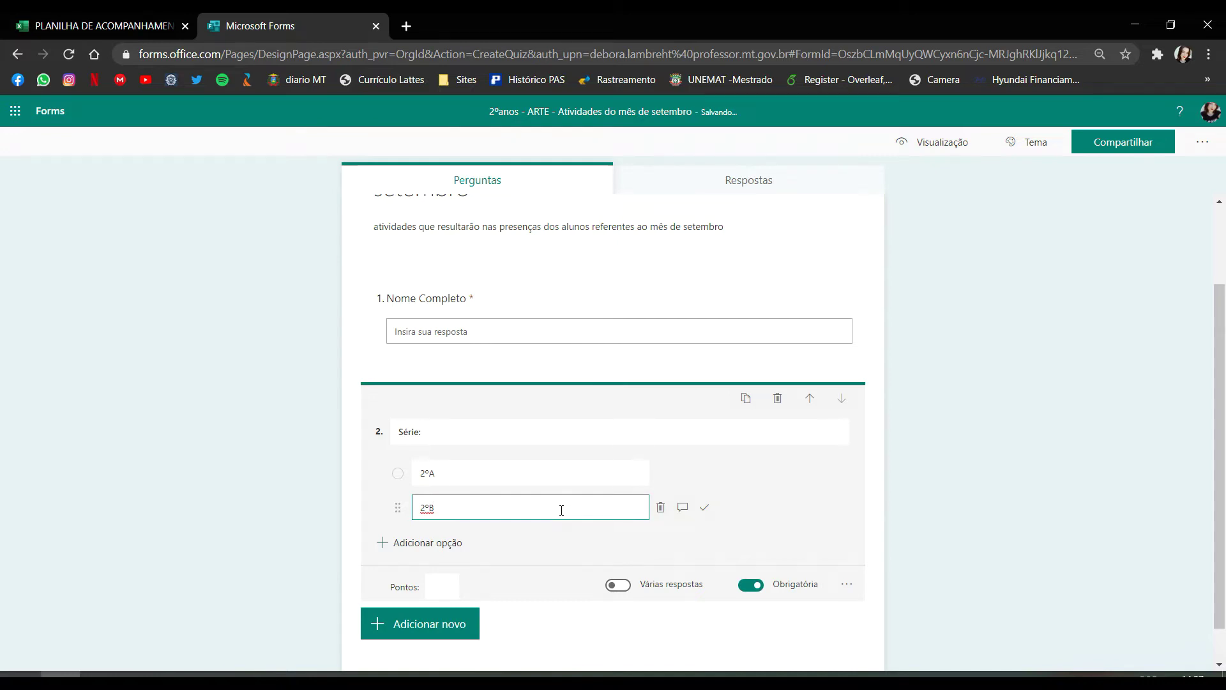
Add a third option named 2ºC to the "Série:" question and mark 2ºA as the correct answer
{"action": "left_click", "coordinate": [424, 543]}
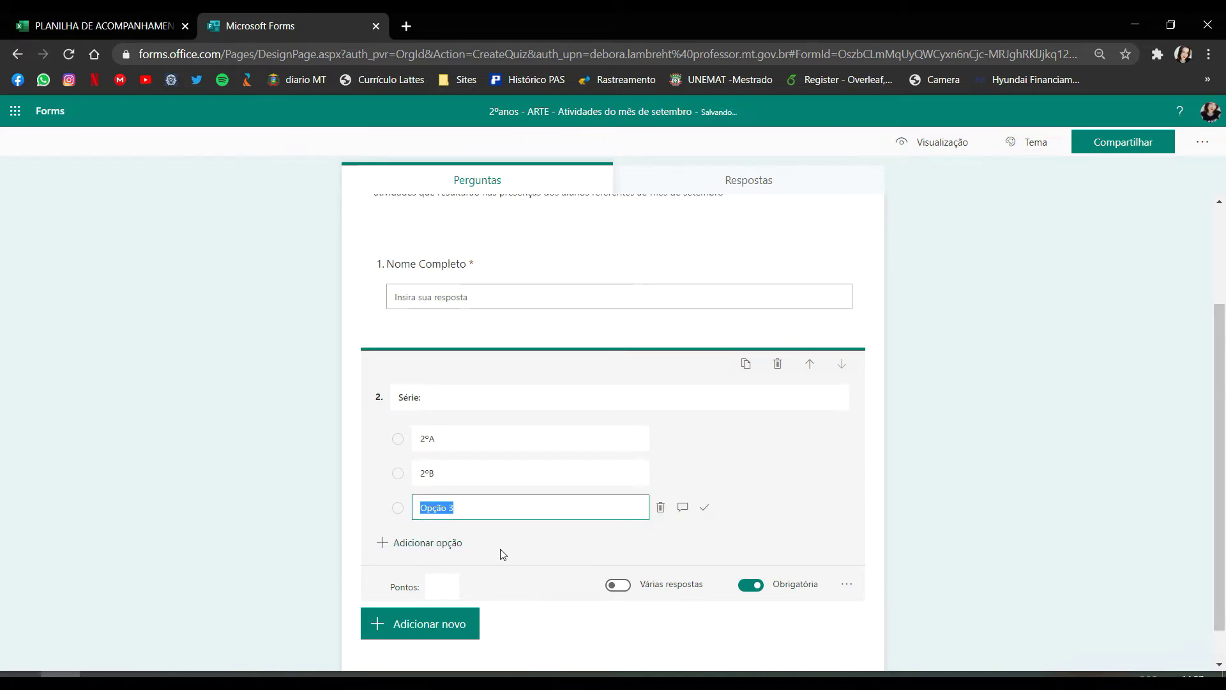
{"action": "left_click", "coordinate": [483, 508]}
{"action": "key", "text": "BackSpace"}
{"action": "key", "text": "BackSpace"}
{"action": "key", "text": "BackSpace"}
{"action": "key", "text": "BackSpace"}
{"action": "key", "text": "BackSpace"}
{"action": "key", "text": "BackSpace"}
{"action": "key", "text": "BackSpace"}
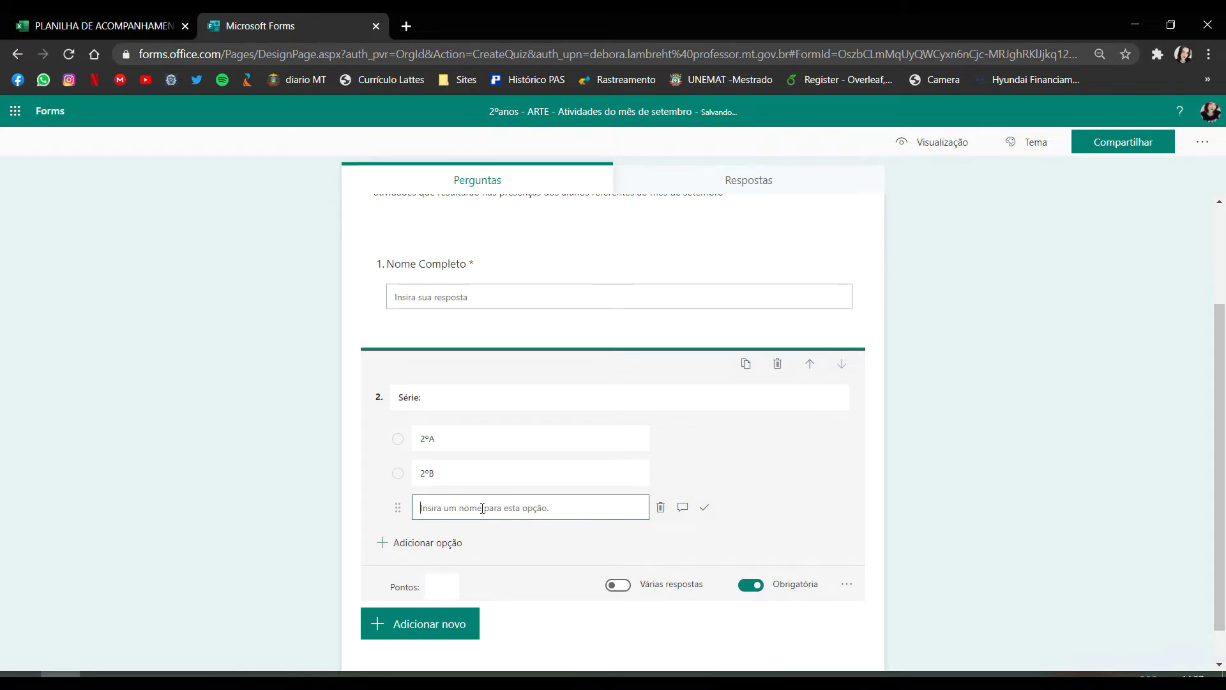
{"action": "type", "text": "2ºc"}
{"action": "type", "text": "C"}
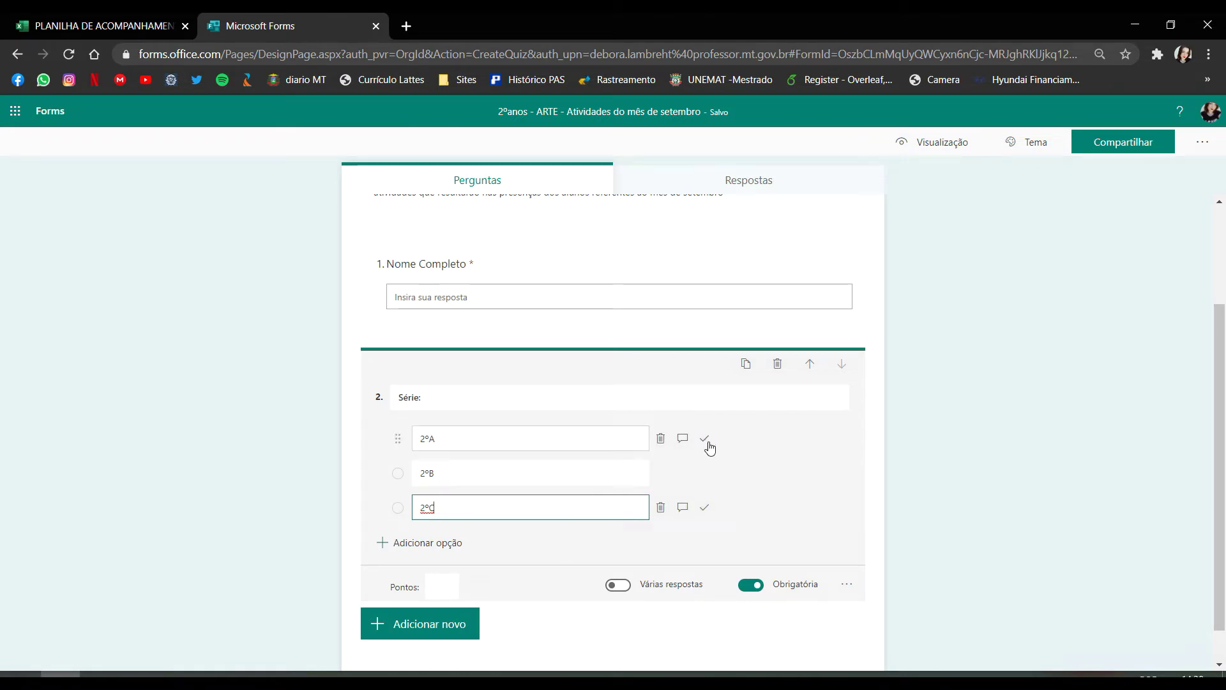
{"action": "left_click", "coordinate": [709, 448]}
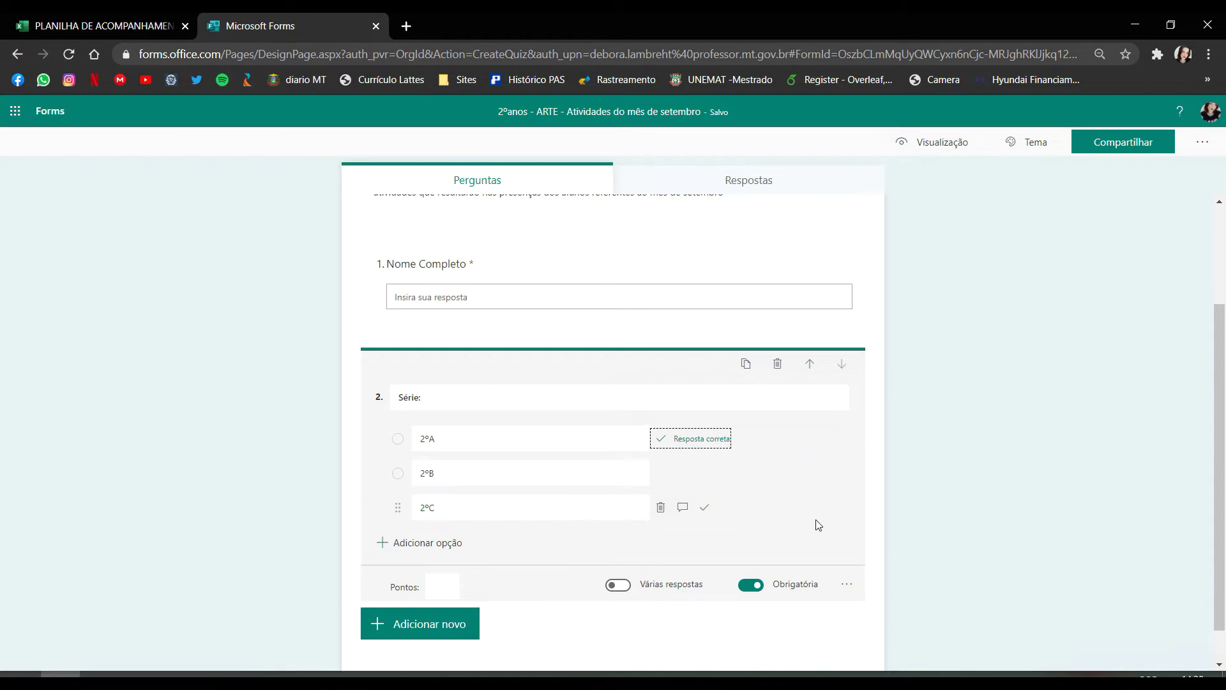
Try allowing multiple answers for "Série:" with 2ºB and 2ºC also marked correct, and revert these changes
{"action": "scroll", "coordinate": [570, 623], "scroll_direction": "down", "scroll_amount": 1}
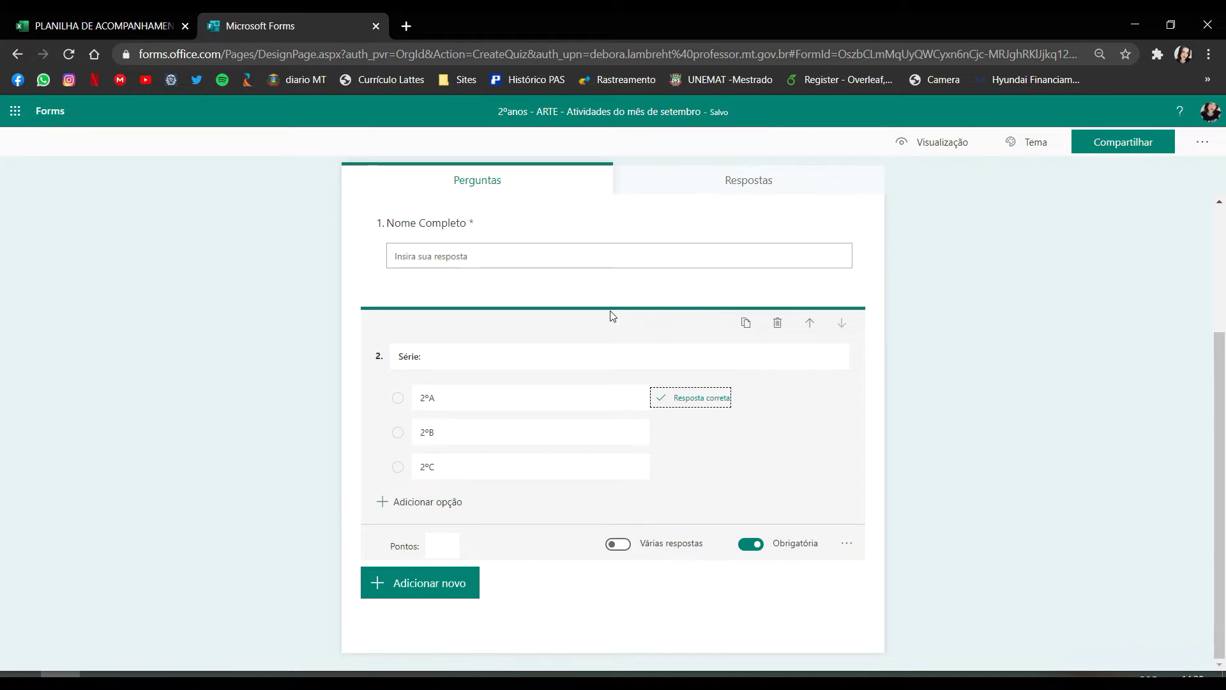
{"action": "left_click", "coordinate": [631, 542]}
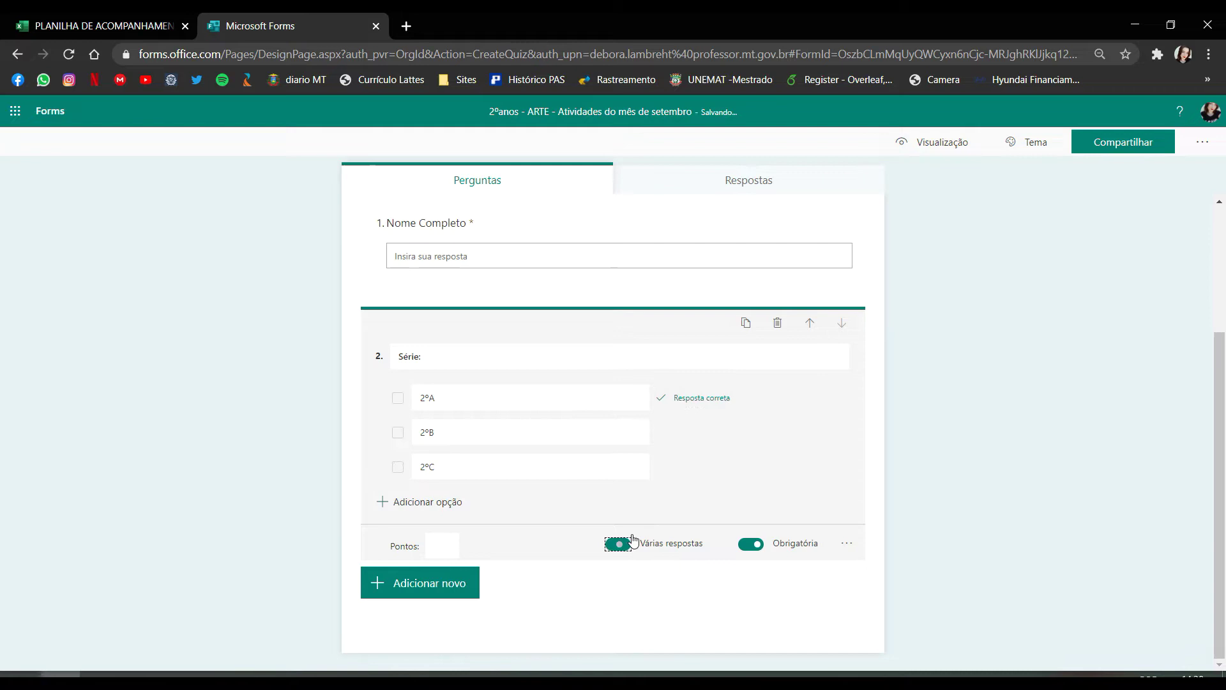
{"action": "left_click", "coordinate": [705, 467]}
{"action": "left_click", "coordinate": [704, 433]}
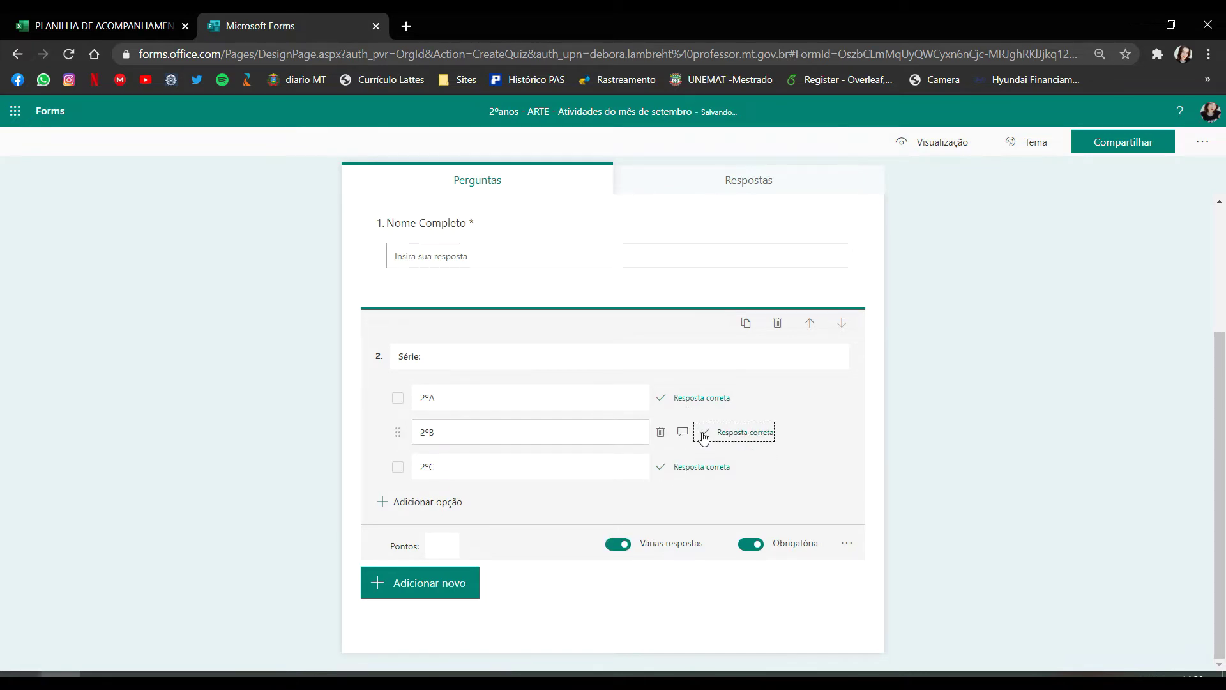
{"action": "left_click", "coordinate": [704, 434]}
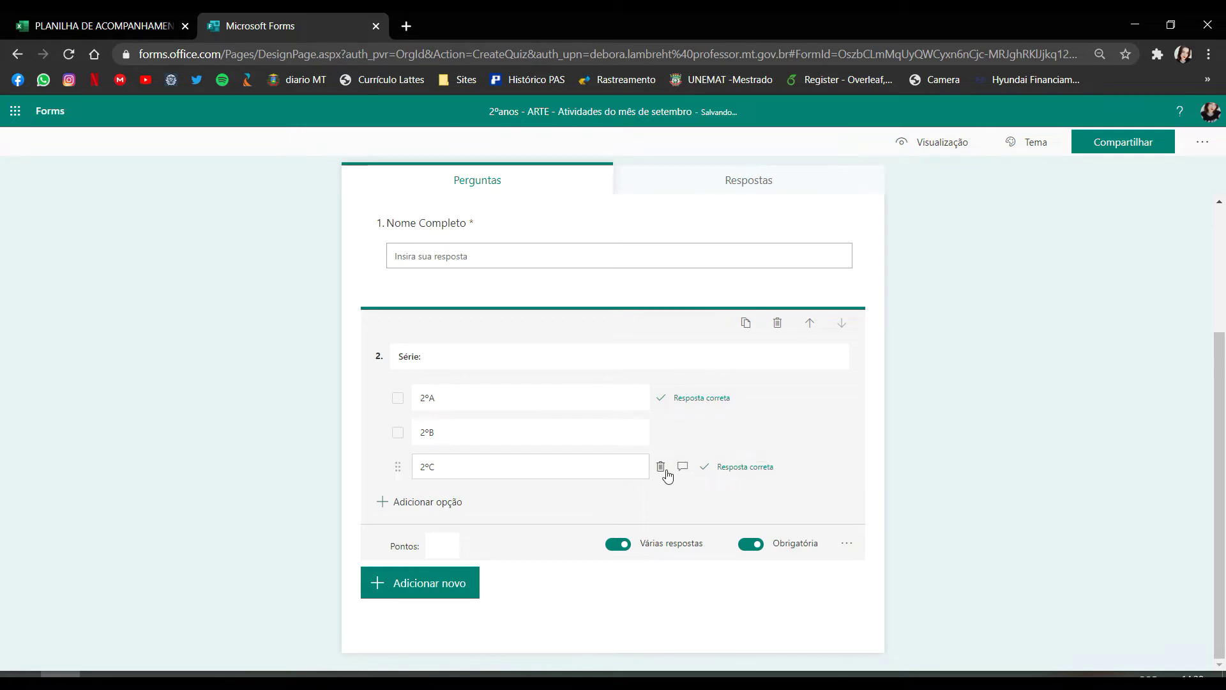
{"action": "left_click", "coordinate": [706, 467]}
{"action": "left_click", "coordinate": [619, 545]}
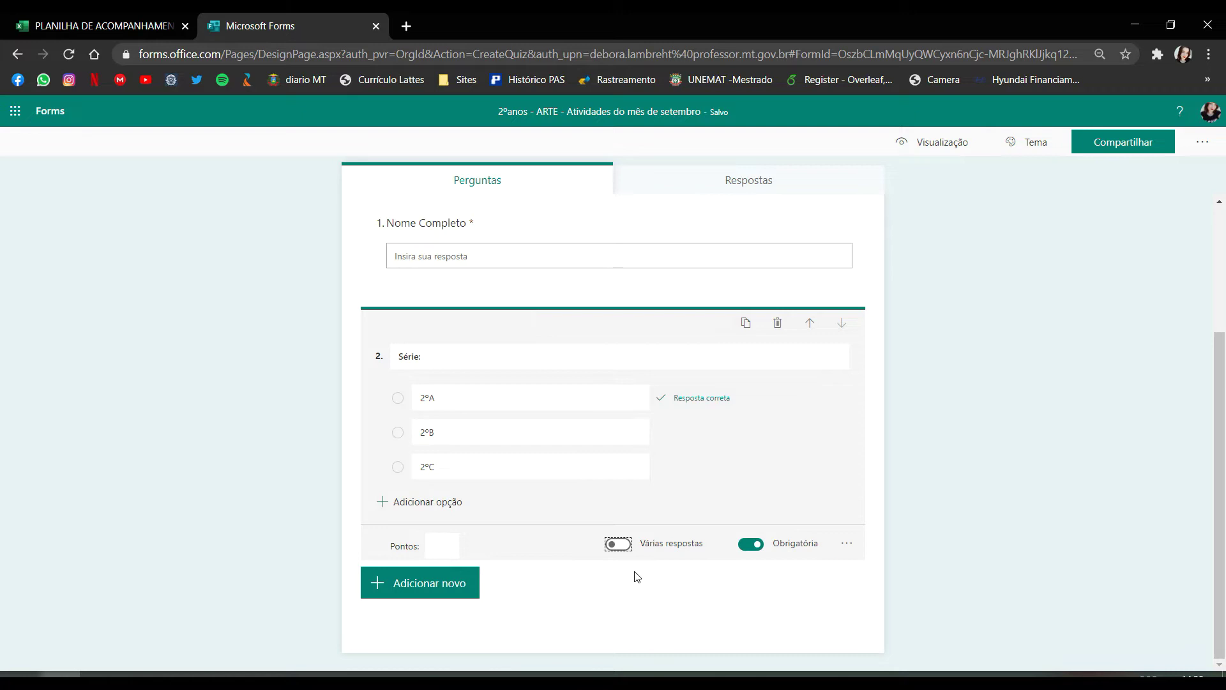
Add a file upload question, accept the OneDrive folder notice, and title it "faça um desenho de um círculo."
{"action": "left_click", "coordinate": [432, 583]}
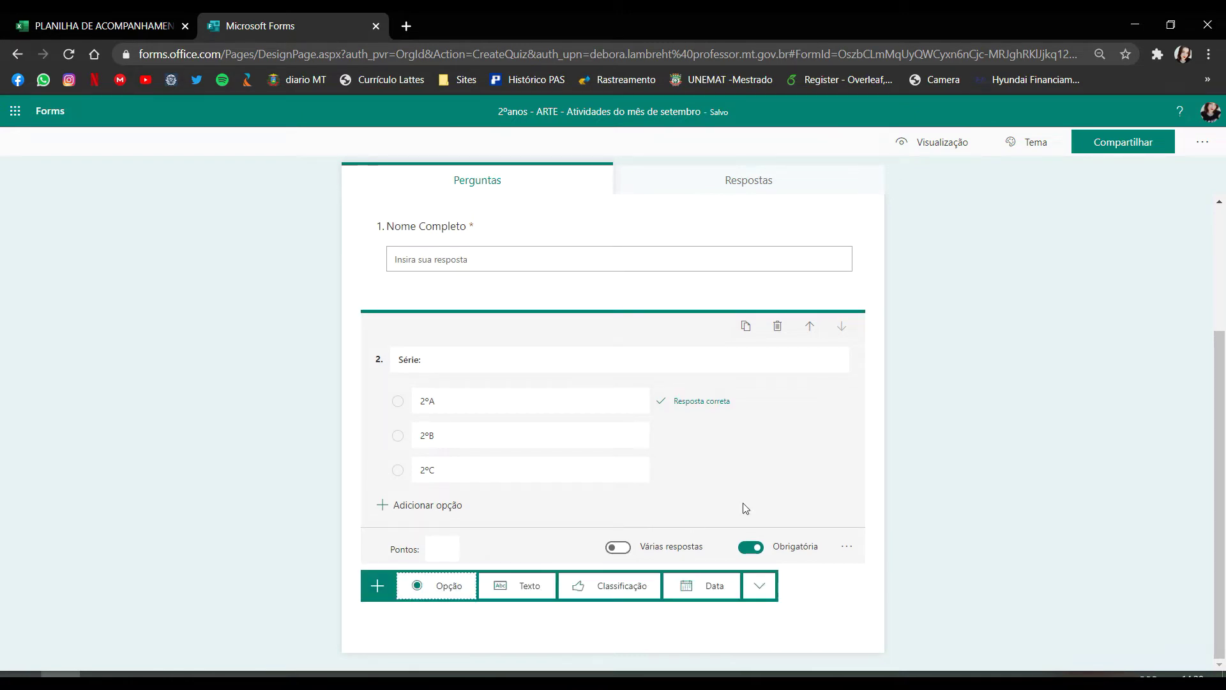
{"action": "left_click", "coordinate": [767, 596]}
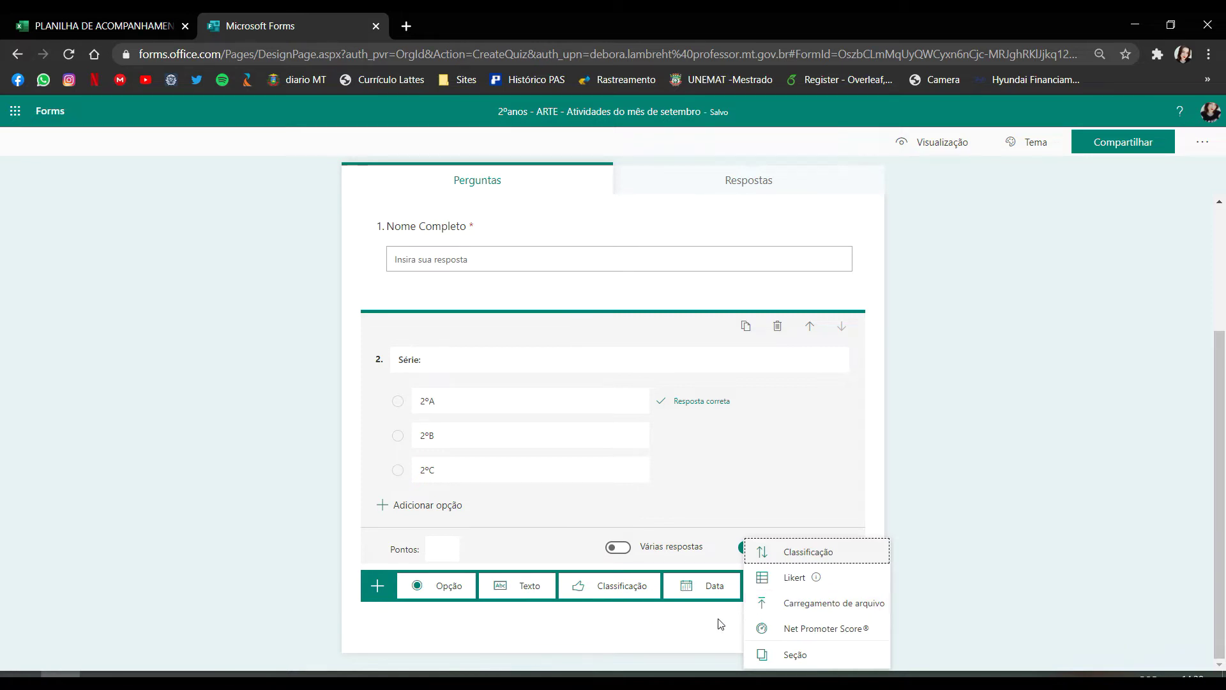
{"action": "left_click", "coordinate": [816, 606]}
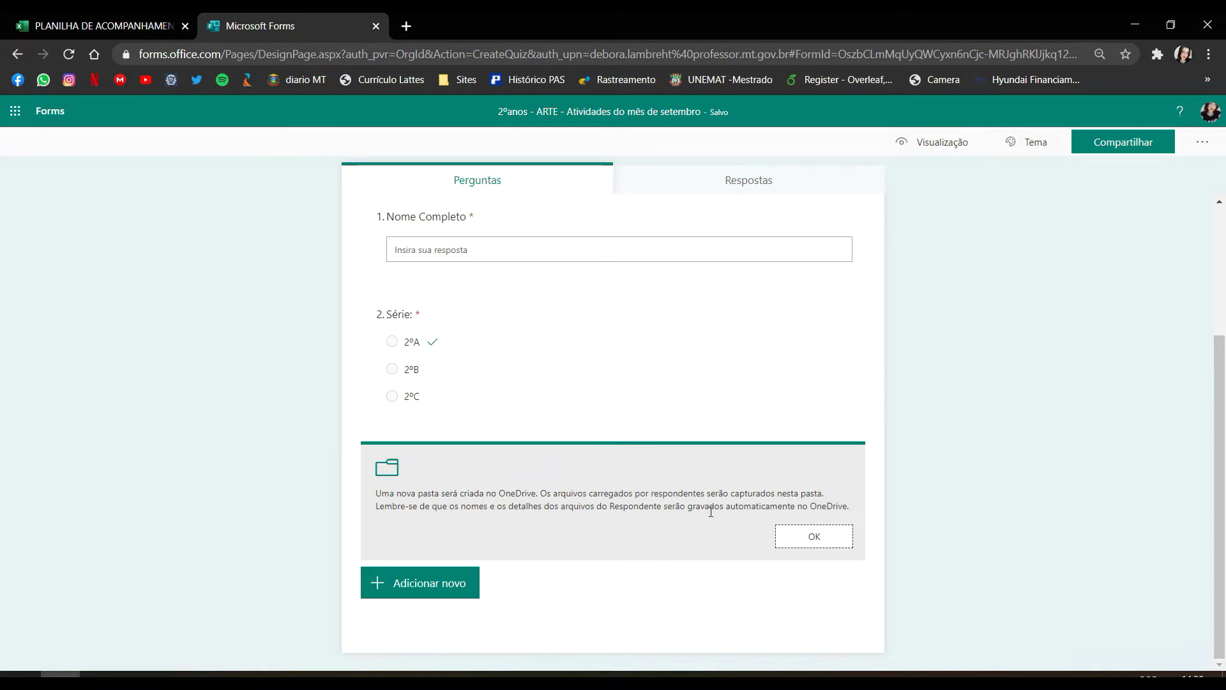
{"action": "left_click", "coordinate": [813, 536]}
{"action": "key", "text": "BackSpace"}
{"action": "type", "text": "faça um de"}
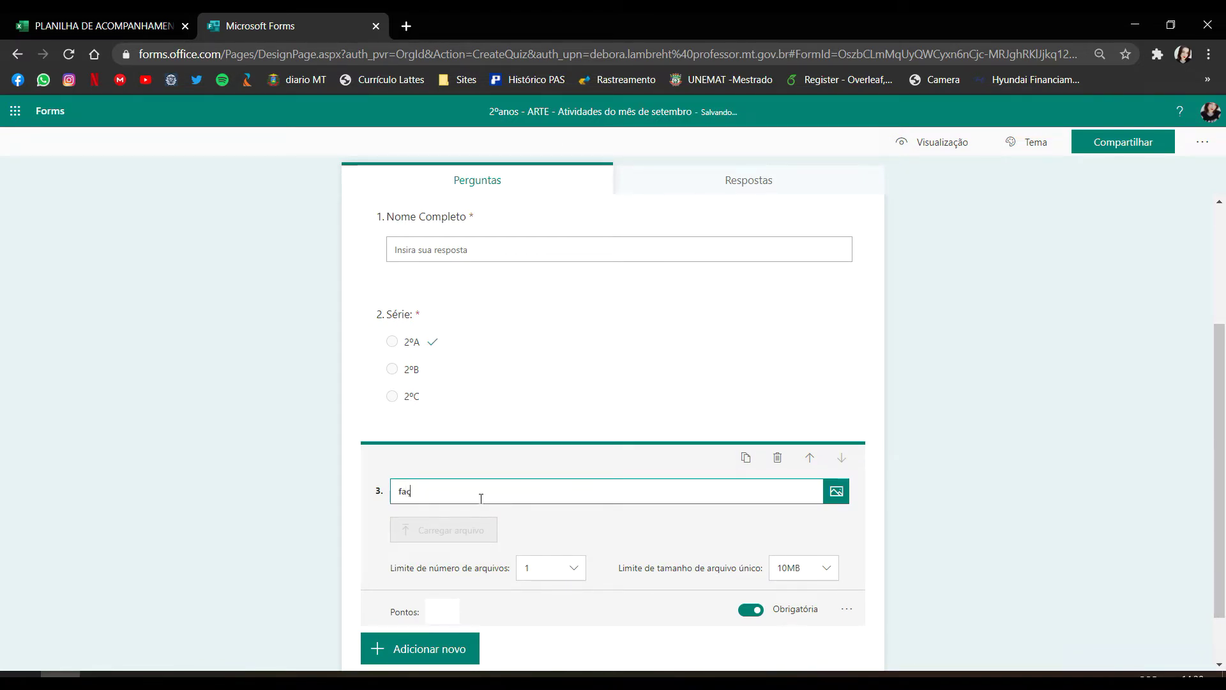
{"action": "type", "text": "senho de um círculo."}
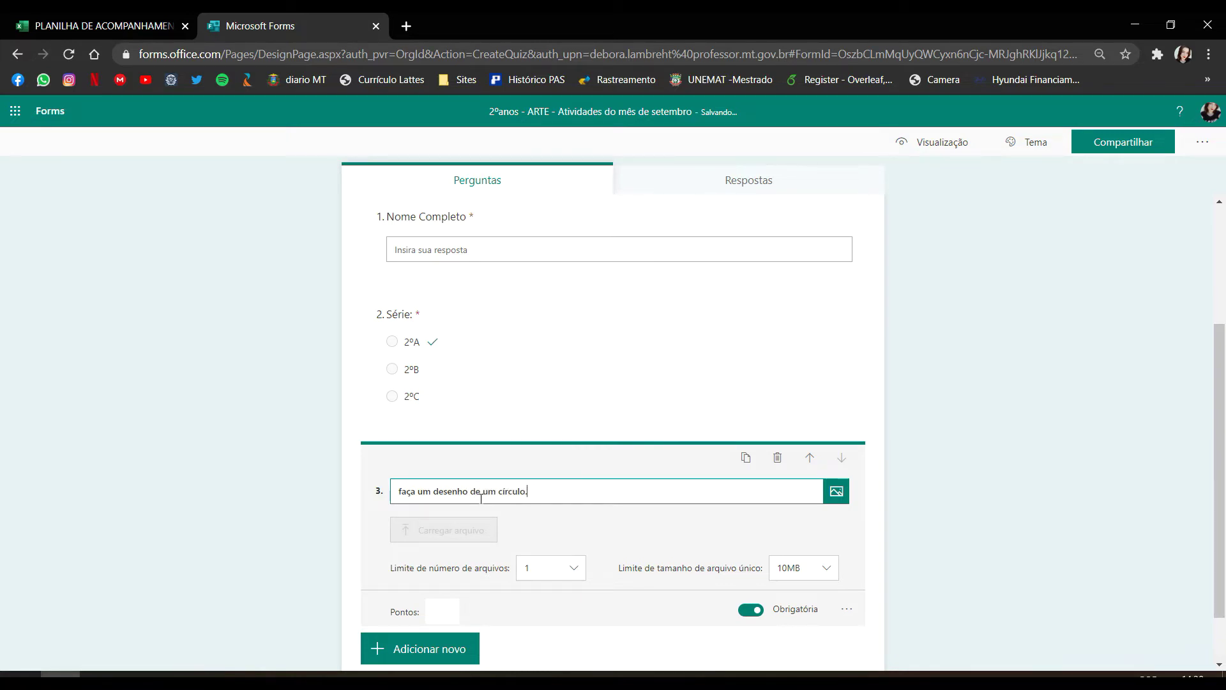
Review the file count and file size limit choices of the upload question, keeping 1 file and 10MB
{"action": "scroll", "coordinate": [559, 473], "scroll_direction": "down", "scroll_amount": 1}
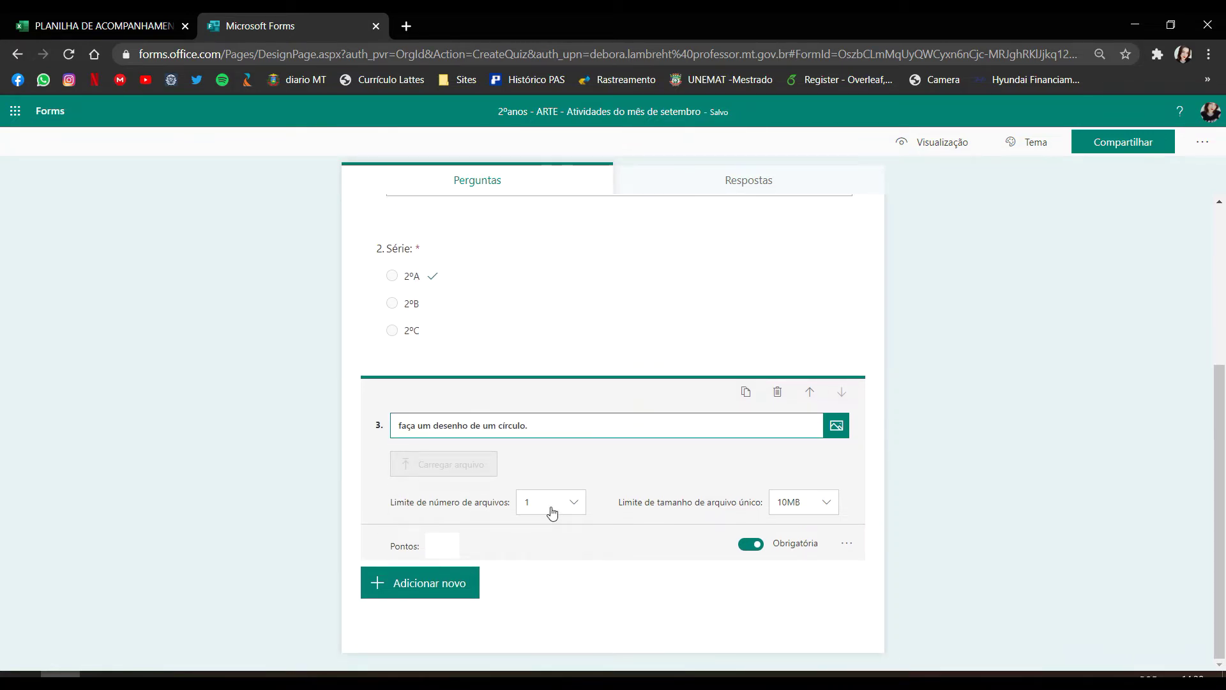
{"action": "left_click", "coordinate": [574, 505]}
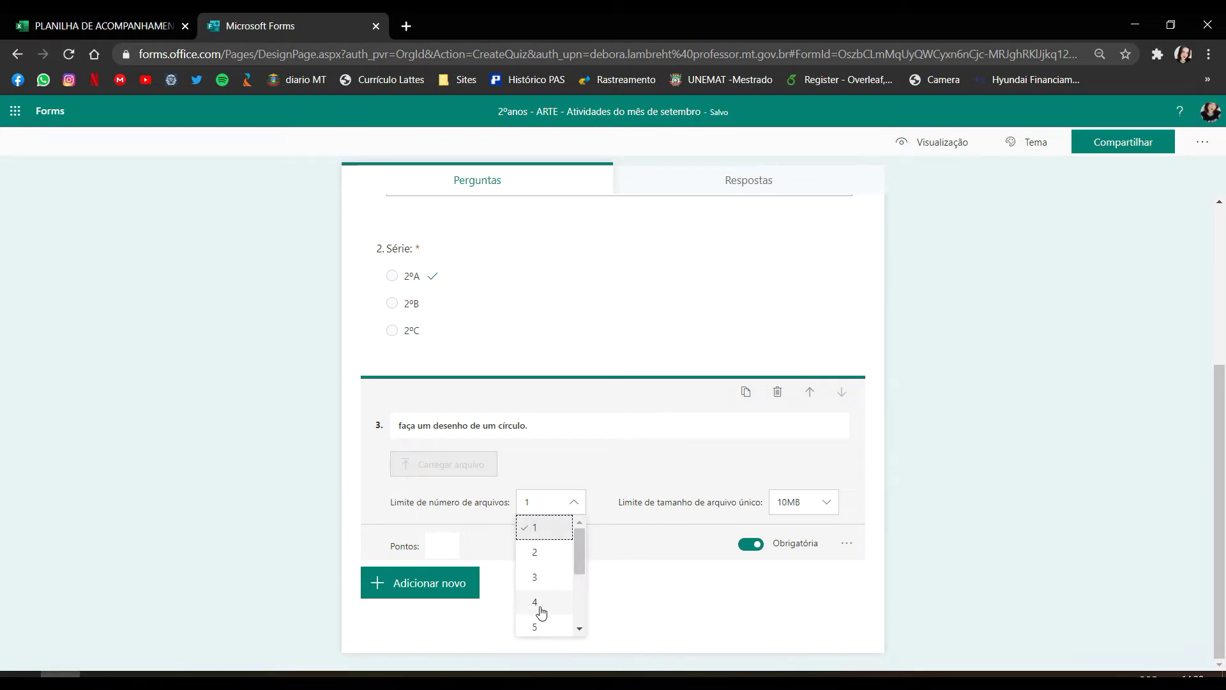
{"action": "left_click", "coordinate": [586, 509]}
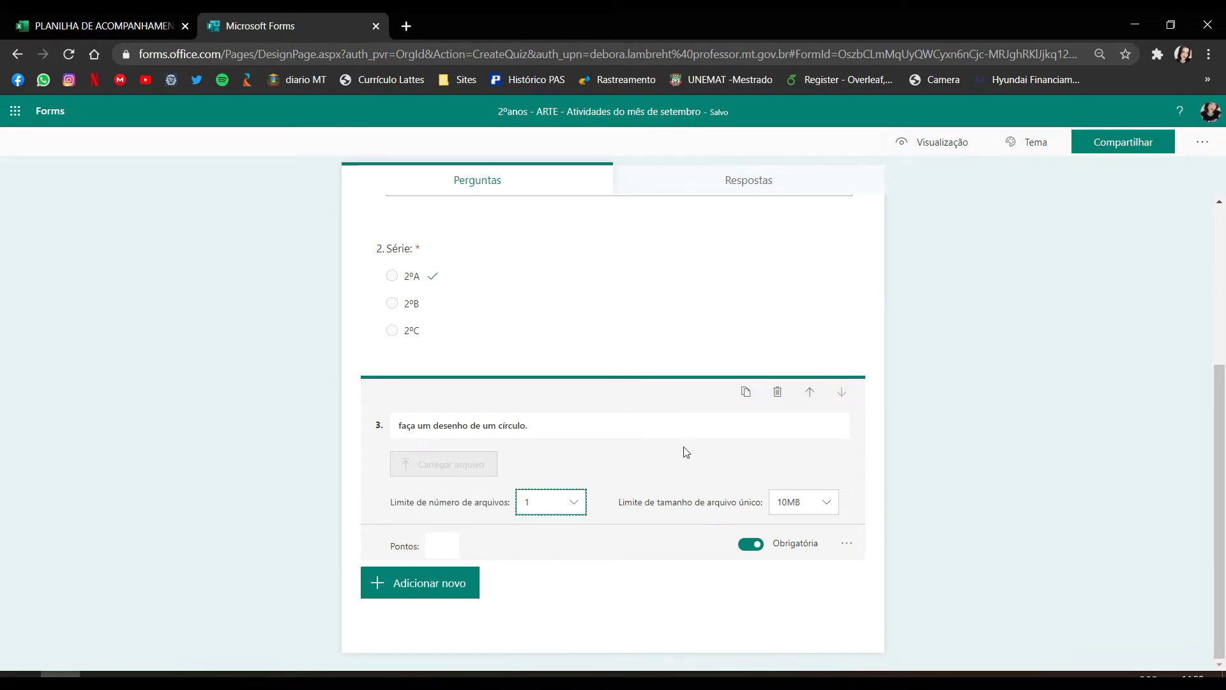
{"action": "left_click", "coordinate": [830, 505]}
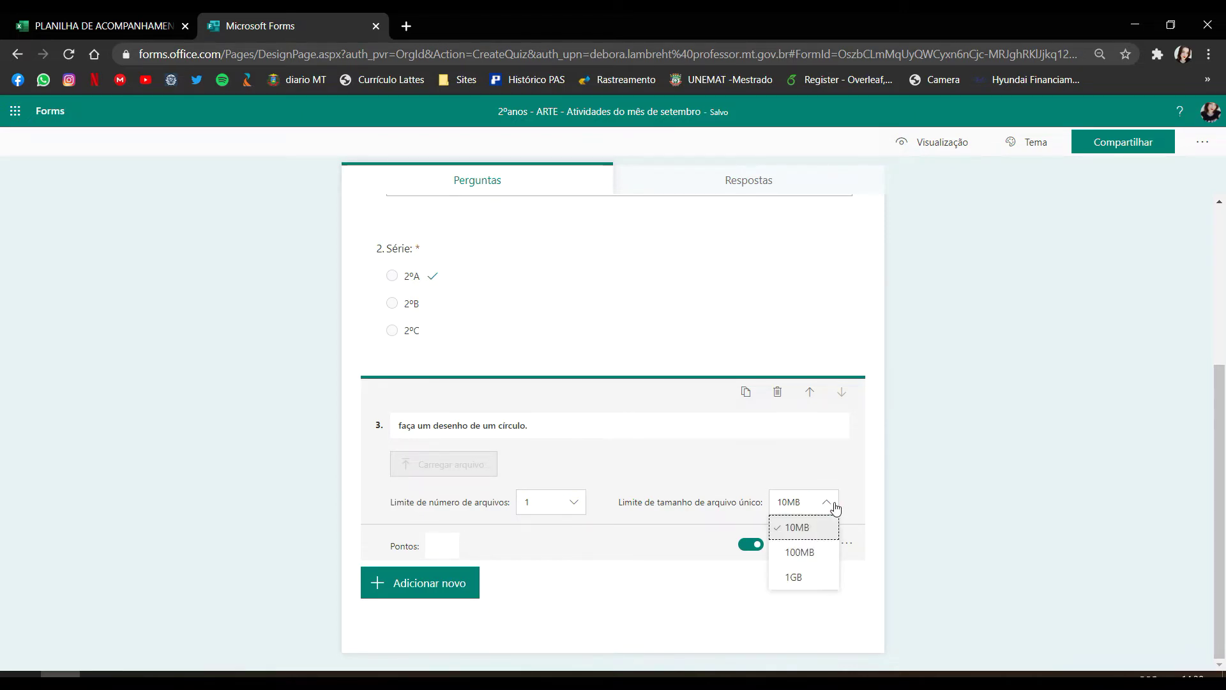
{"action": "left_click", "coordinate": [810, 530]}
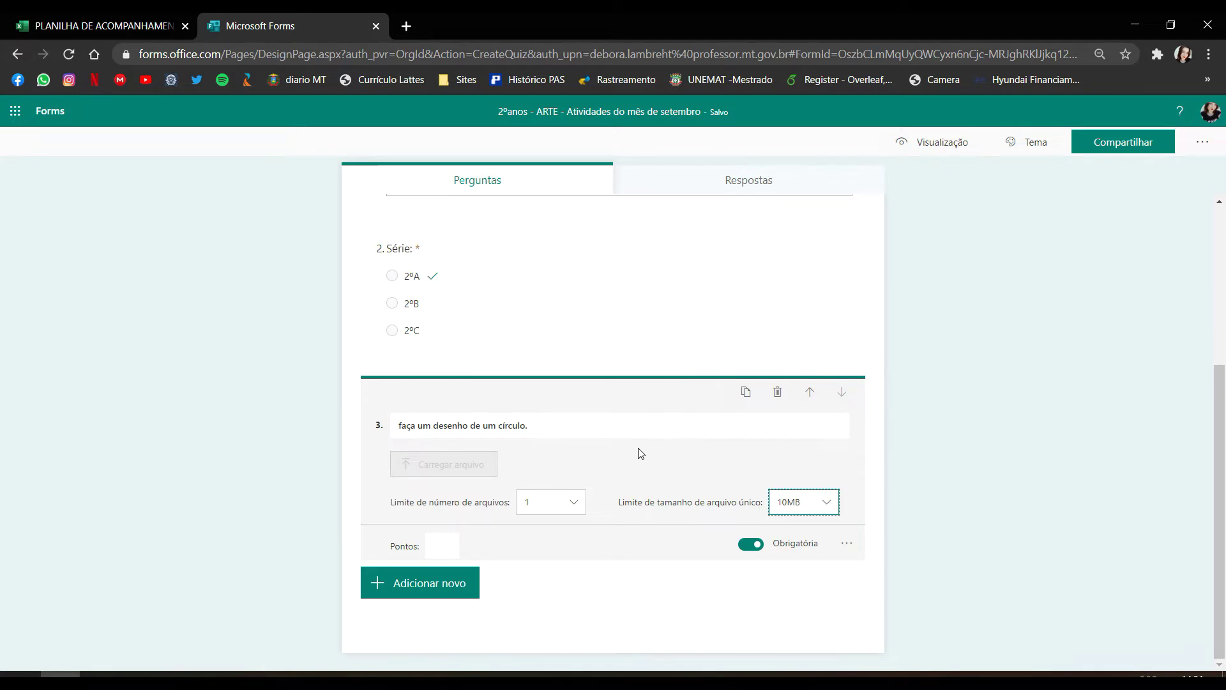
Restrict the upload question's accepted file types to PDF and Imagem
{"action": "left_click", "coordinate": [848, 544]}
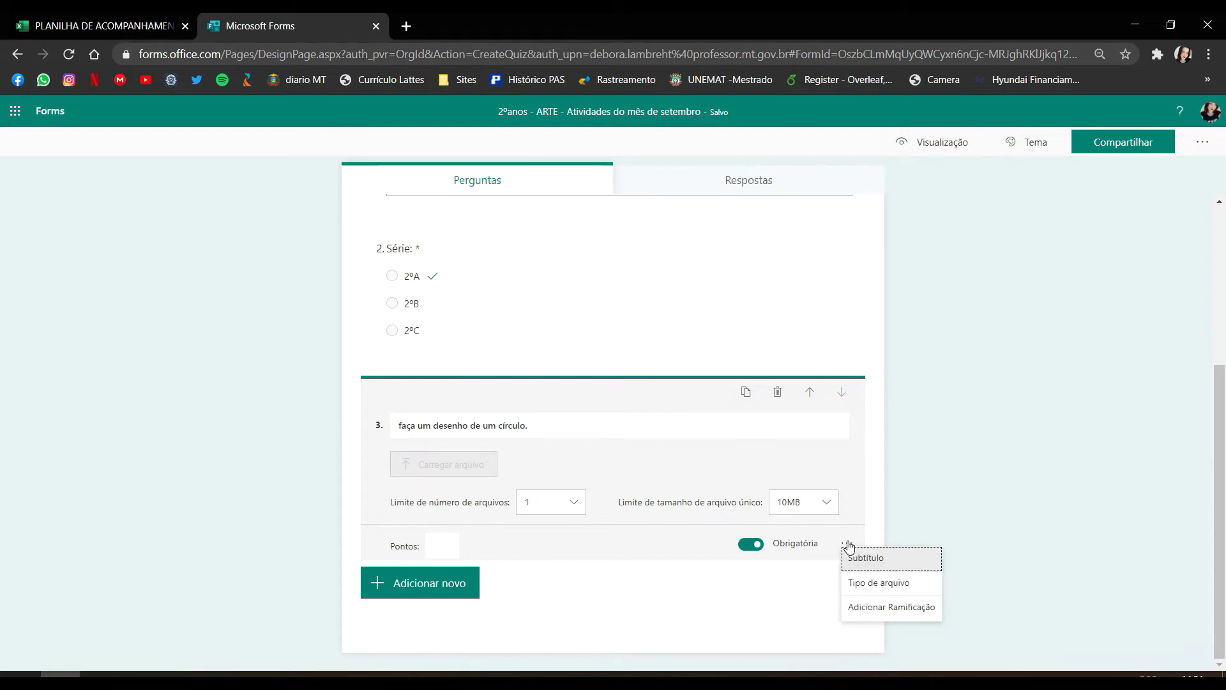
{"action": "left_click", "coordinate": [892, 585]}
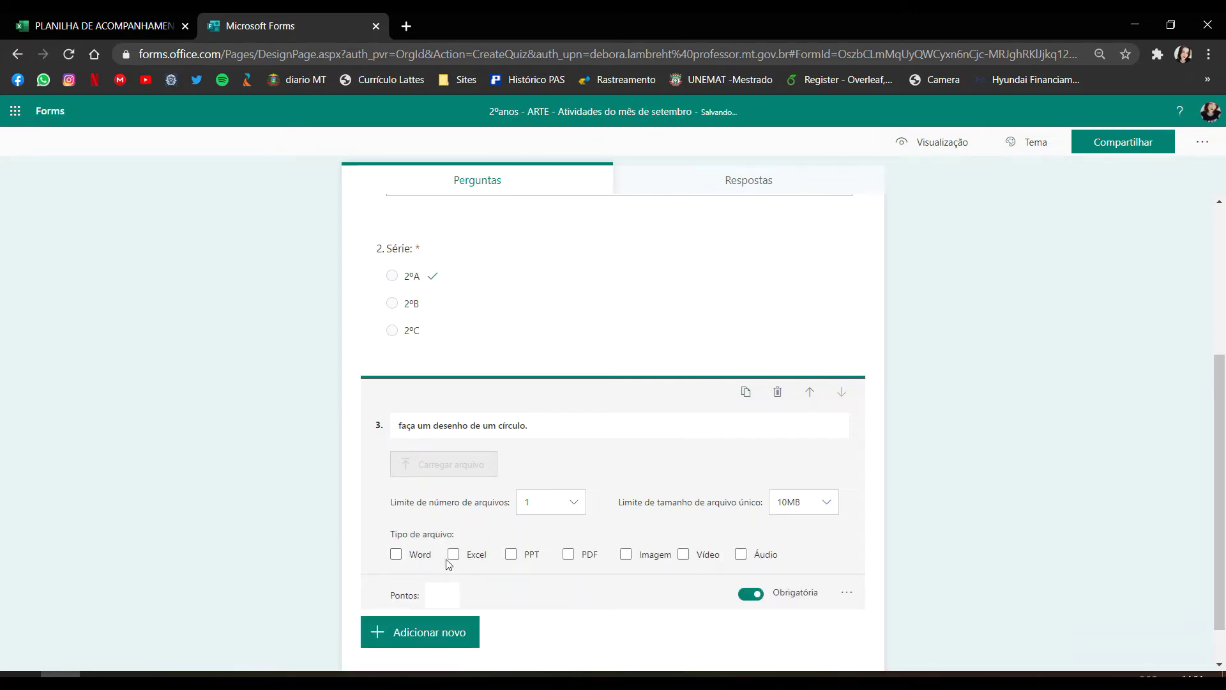
{"action": "left_click", "coordinate": [574, 557]}
{"action": "left_click", "coordinate": [627, 556]}
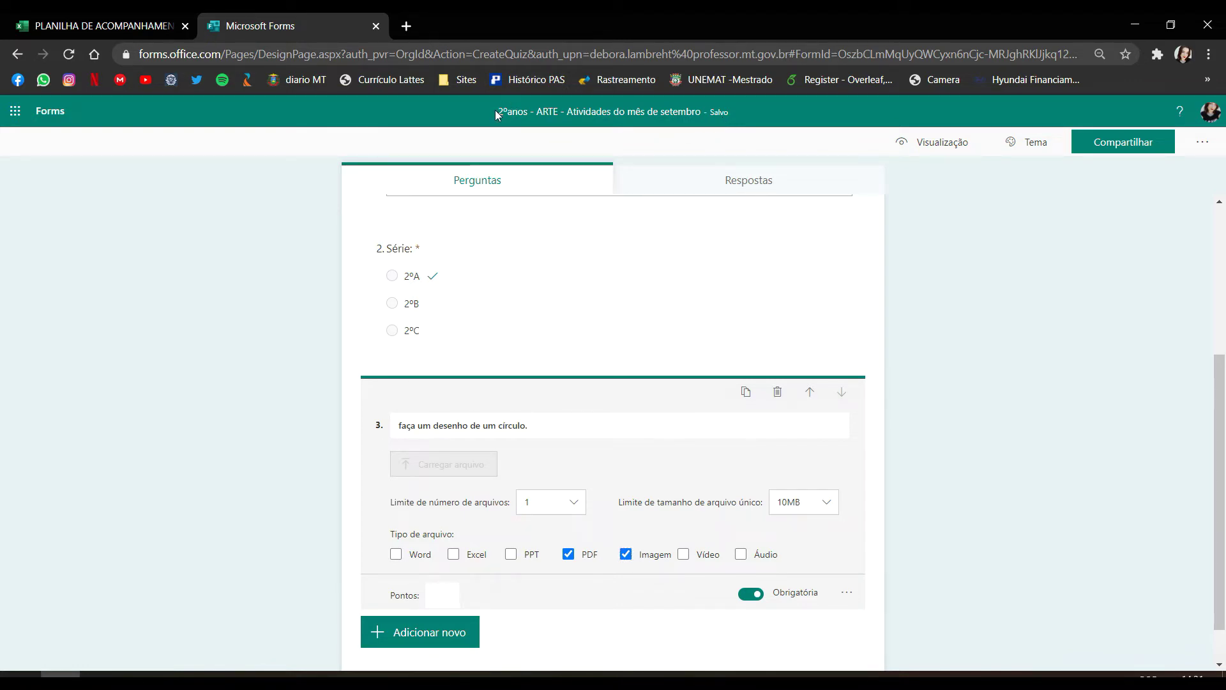
{"action": "left_click_drag", "start_coordinate": [497, 111], "coordinate": [729, 114]}
{"action": "left_click", "coordinate": [741, 113]}
Preview the quiz as students see it on a computer, testing the 2ºB answer for "Série:"
{"action": "scroll", "coordinate": [888, 332], "scroll_direction": "up", "scroll_amount": 4}
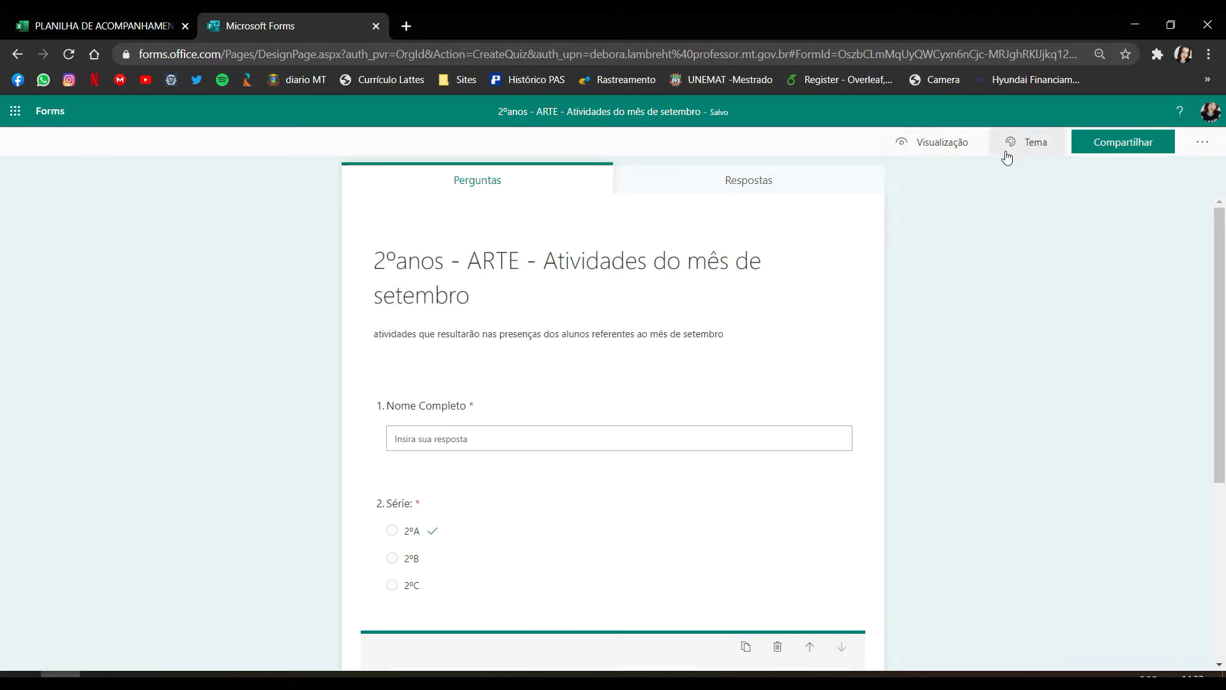
{"action": "left_click", "coordinate": [934, 147]}
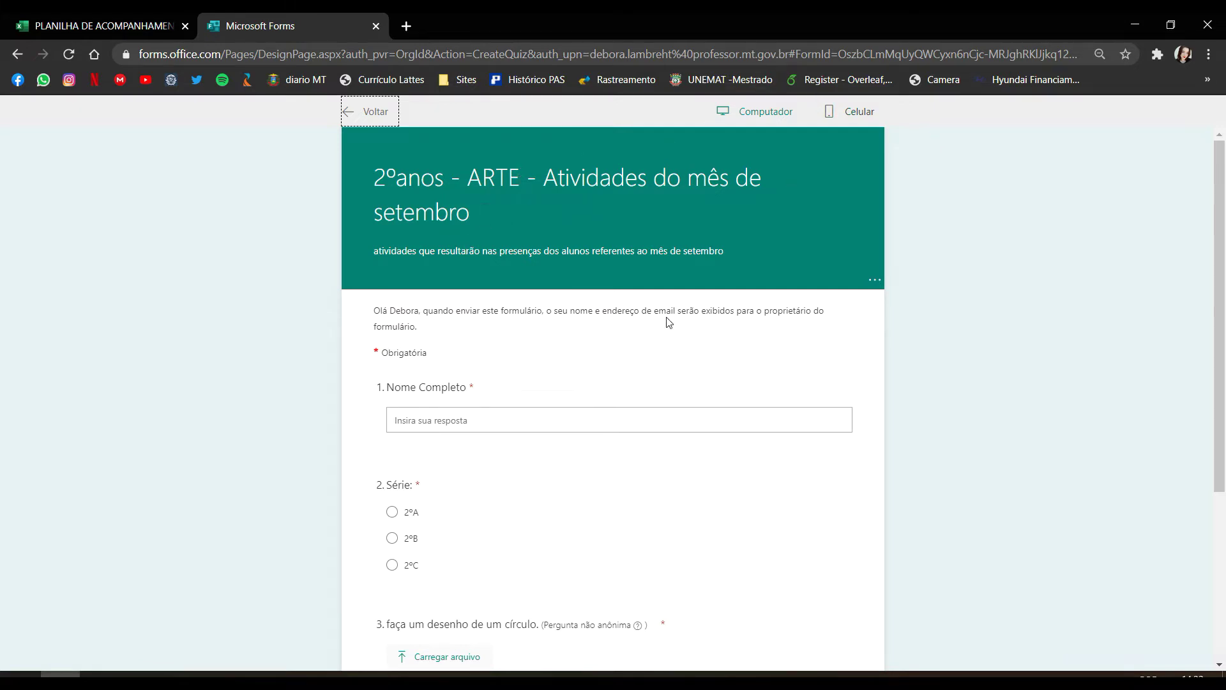
{"action": "scroll", "coordinate": [511, 403], "scroll_direction": "down", "scroll_amount": 1}
{"action": "left_click", "coordinate": [485, 458]}
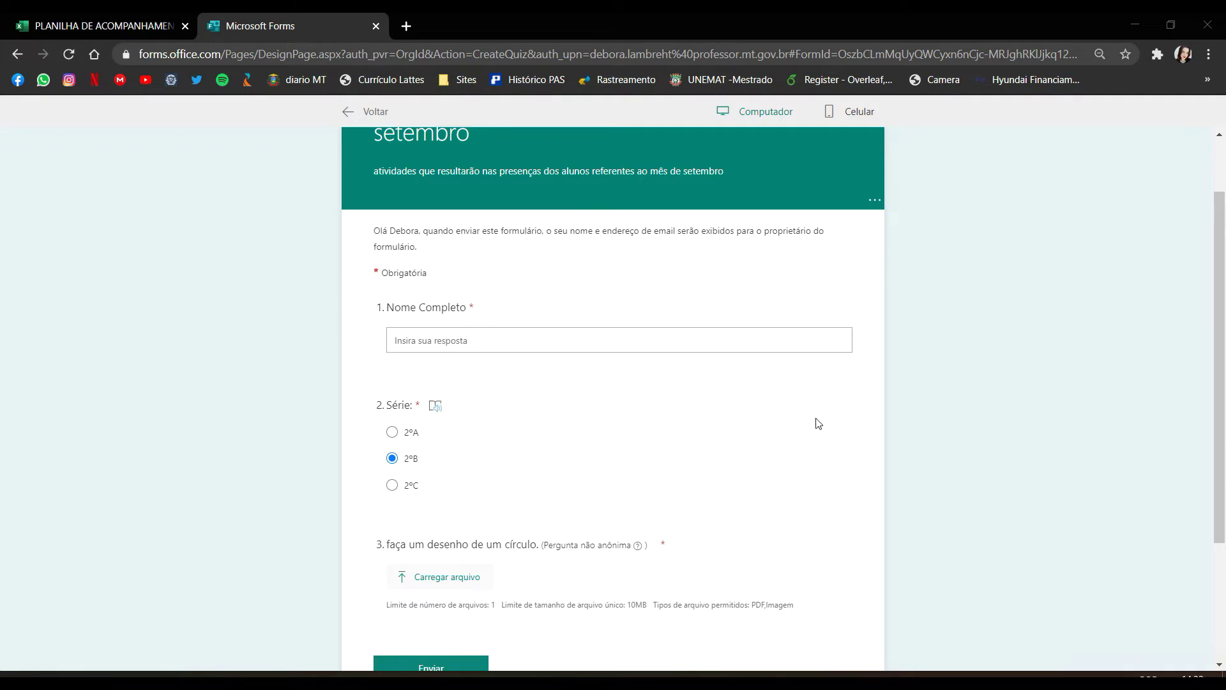
{"action": "scroll", "coordinate": [816, 421], "scroll_direction": "up", "scroll_amount": 2}
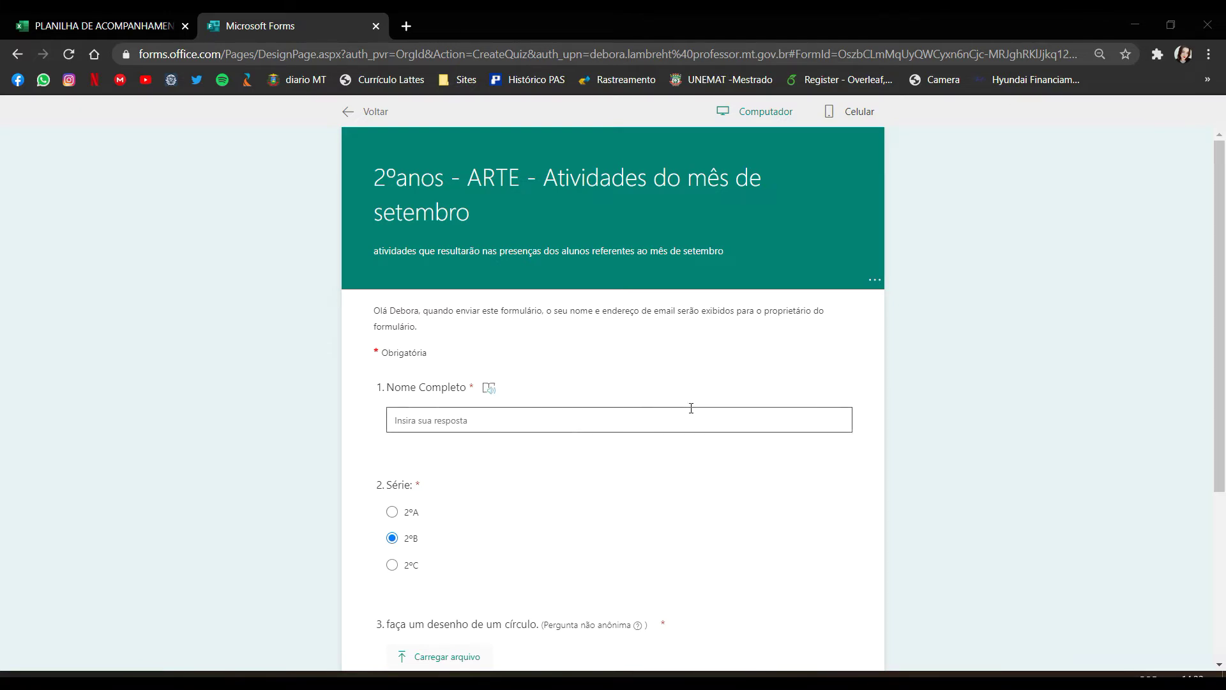
{"action": "left_click", "coordinate": [790, 113]}
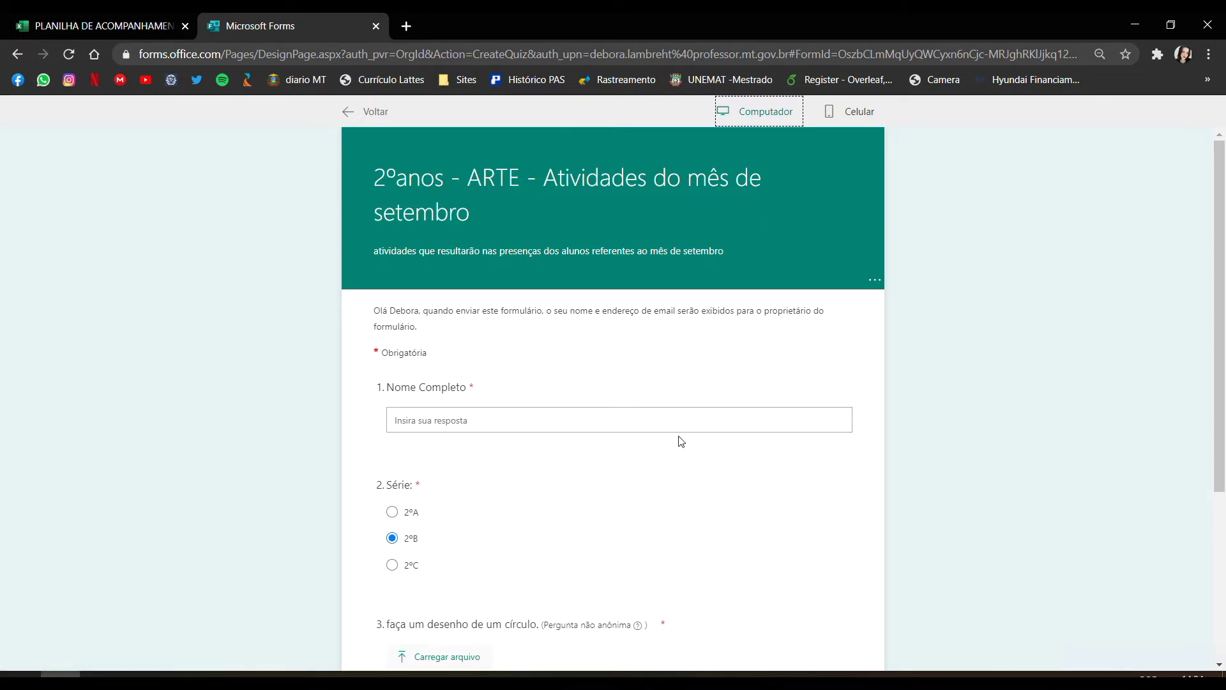
Review the quiz preview in both the phone and computer layouts and return to the question editor
{"action": "scroll", "coordinate": [683, 440], "scroll_direction": "down", "scroll_amount": 4}
{"action": "scroll", "coordinate": [681, 440], "scroll_direction": "up", "scroll_amount": 2}
{"action": "scroll", "coordinate": [681, 441], "scroll_direction": "up", "scroll_amount": 2}
{"action": "left_click", "coordinate": [848, 117]}
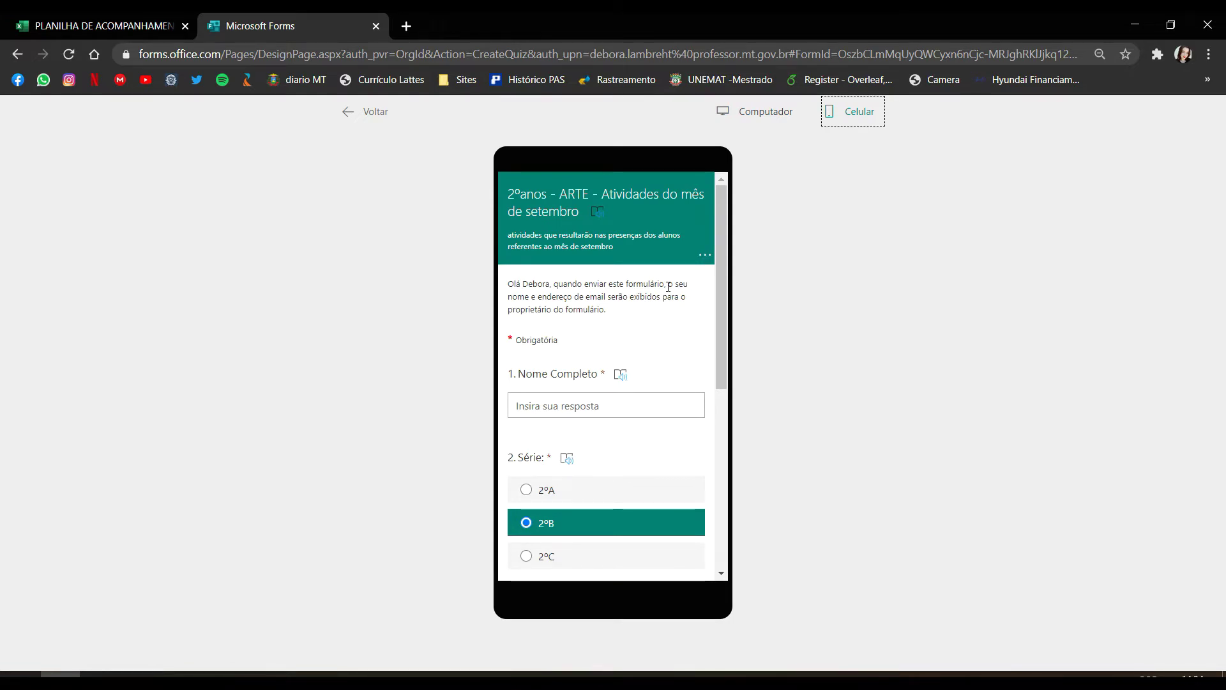
{"action": "scroll", "coordinate": [668, 287], "scroll_direction": "down", "scroll_amount": 5}
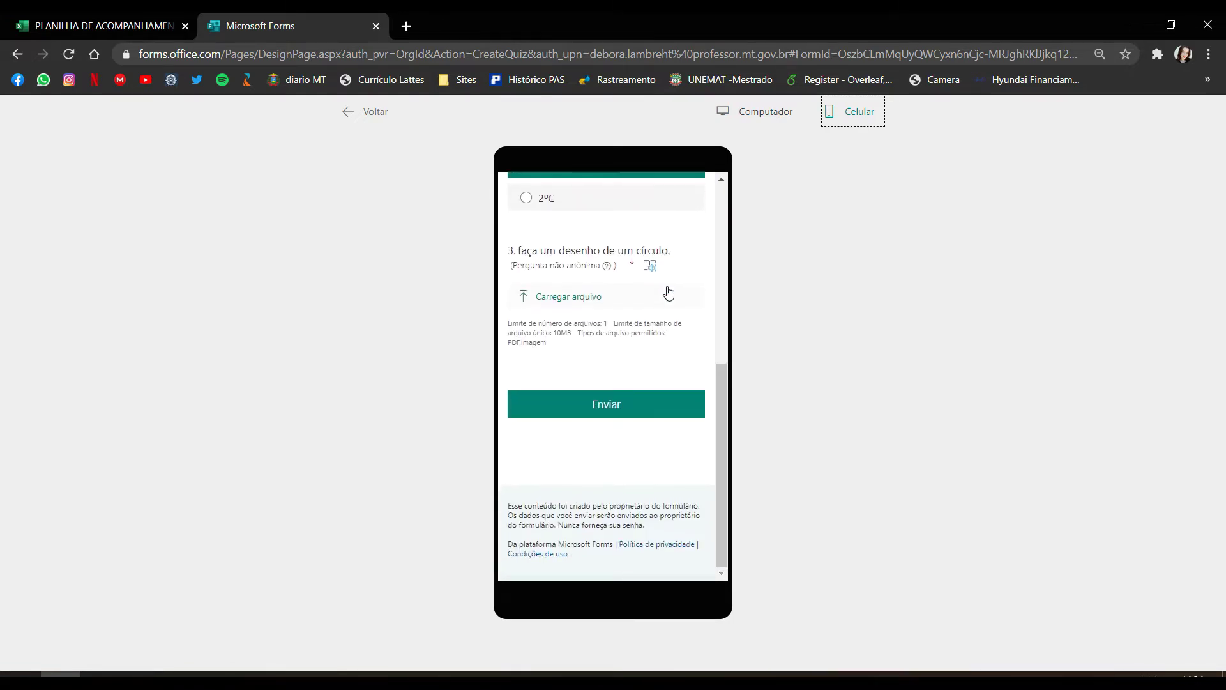
{"action": "scroll", "coordinate": [668, 293], "scroll_direction": "up", "scroll_amount": 5}
{"action": "left_click", "coordinate": [763, 116]}
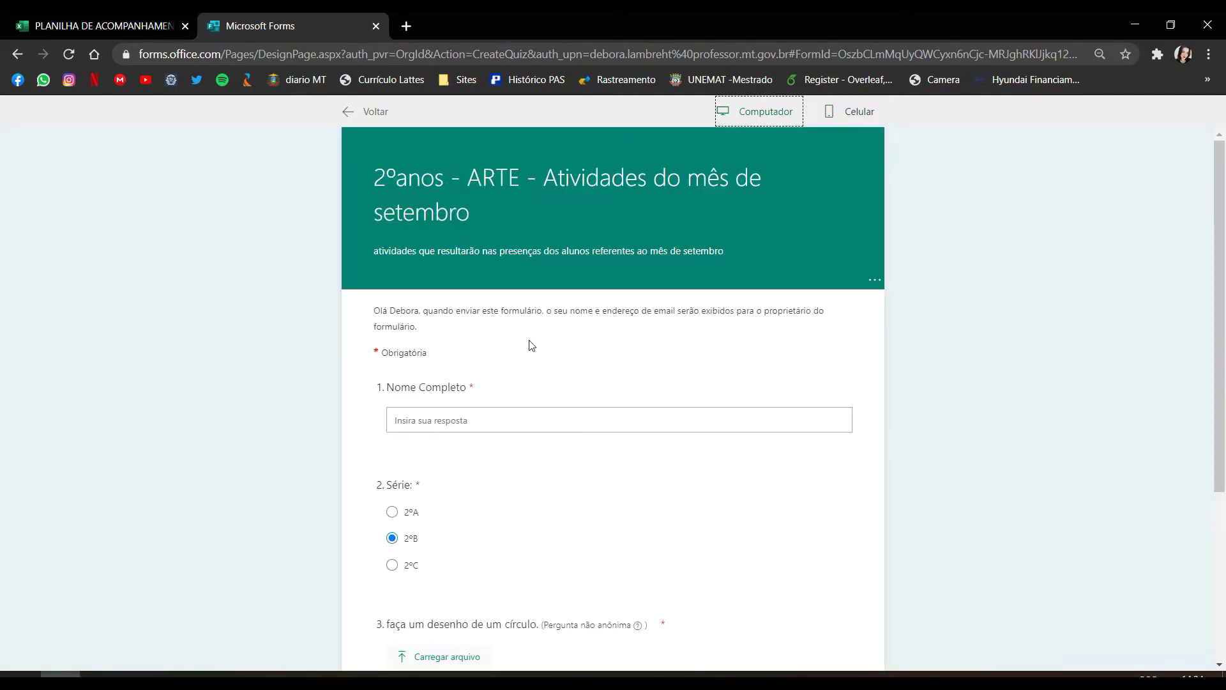
{"action": "left_click", "coordinate": [375, 112]}
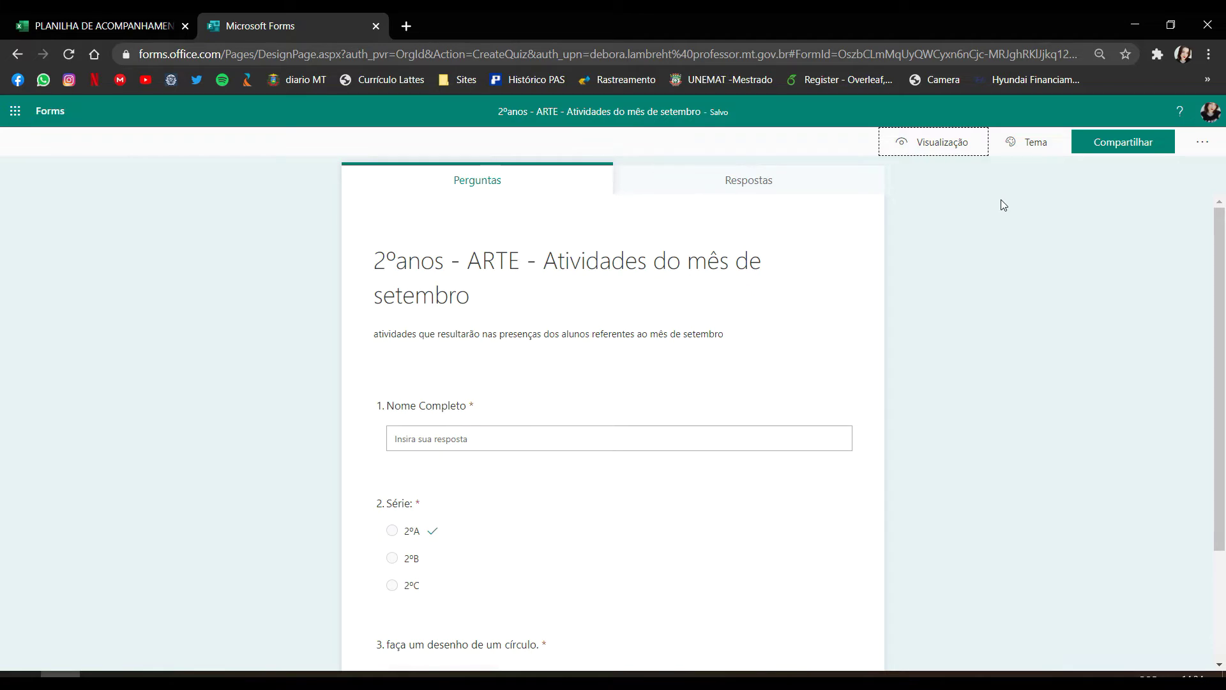
Try the purple office illustration theme on the quiz and settle on the plain pink color theme
{"action": "left_click", "coordinate": [1025, 145]}
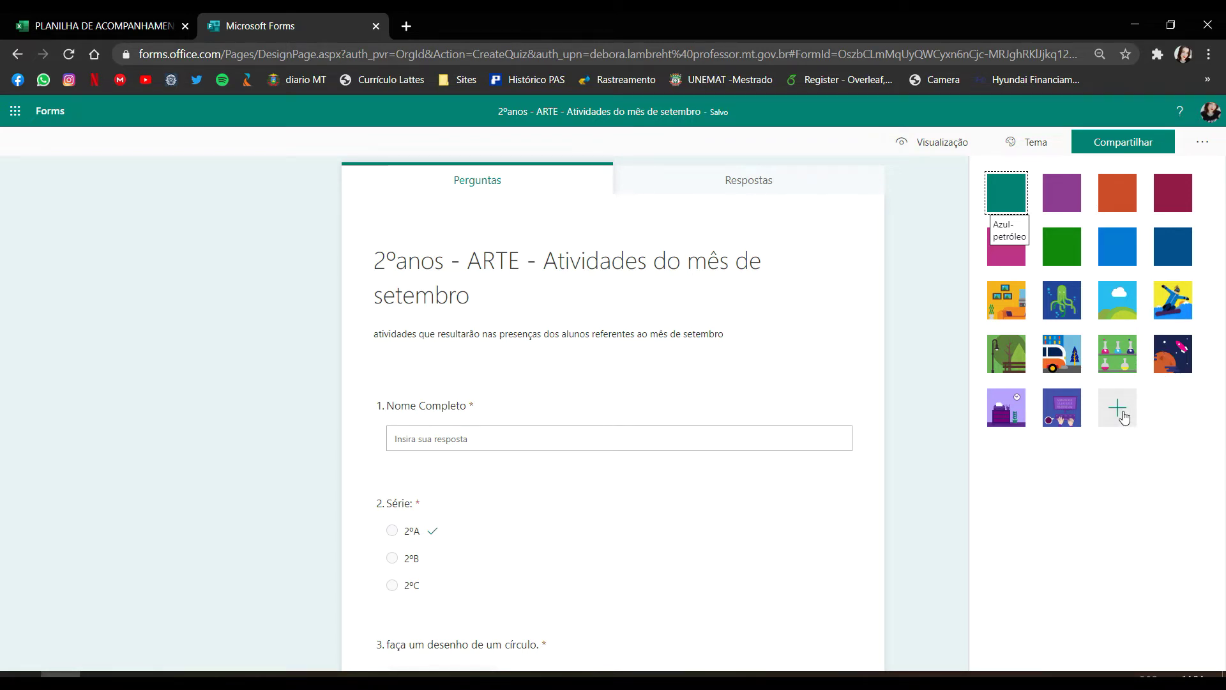
{"action": "left_click", "coordinate": [1001, 426]}
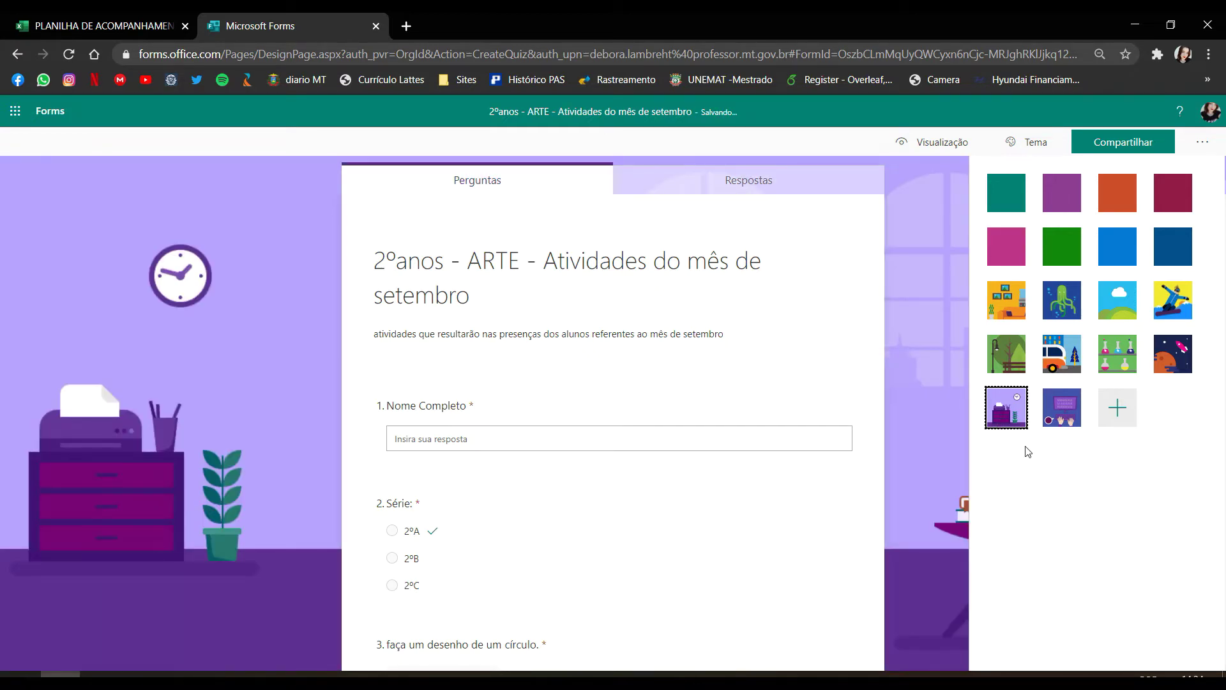
{"action": "left_click", "coordinate": [1014, 256]}
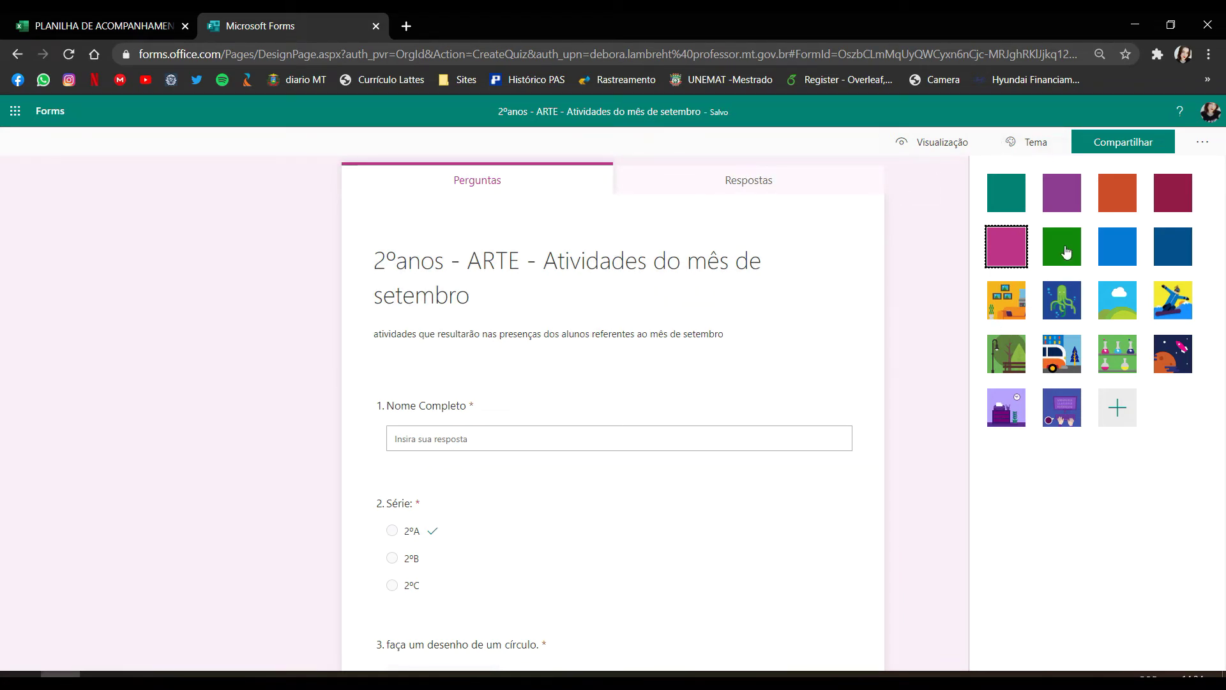
Preview the pink-themed quiz down to its submit area and return to editing
{"action": "left_click", "coordinate": [932, 146]}
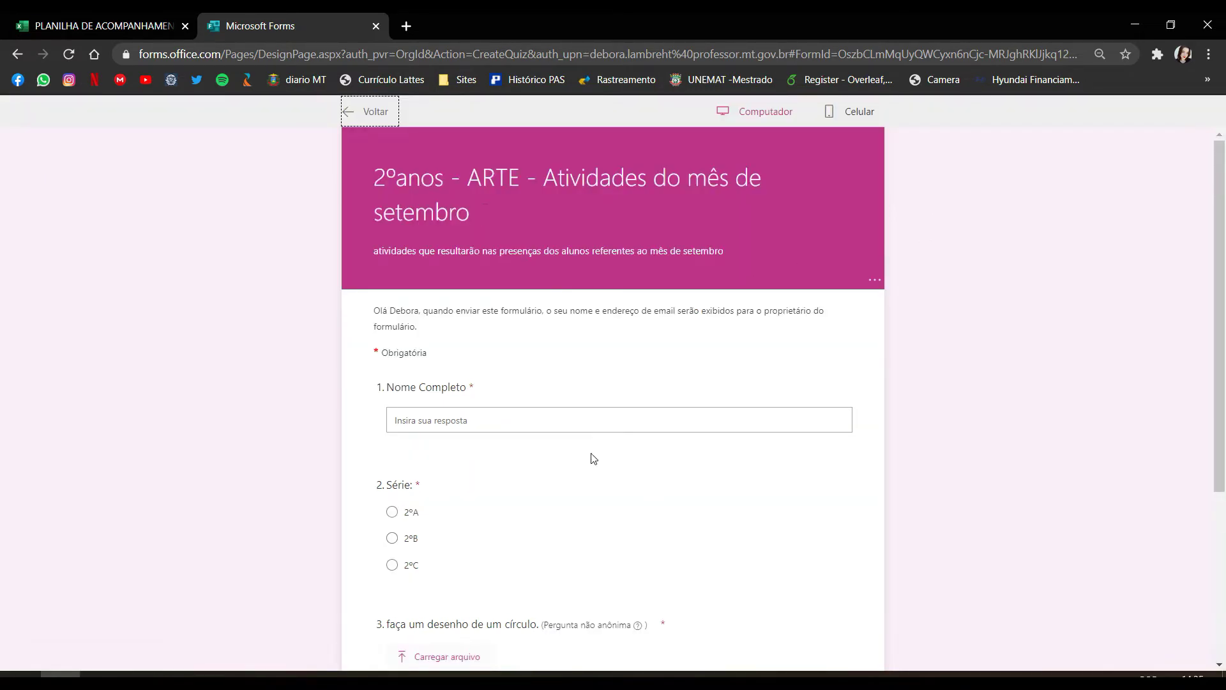
{"action": "scroll", "coordinate": [619, 440], "scroll_direction": "down", "scroll_amount": 4}
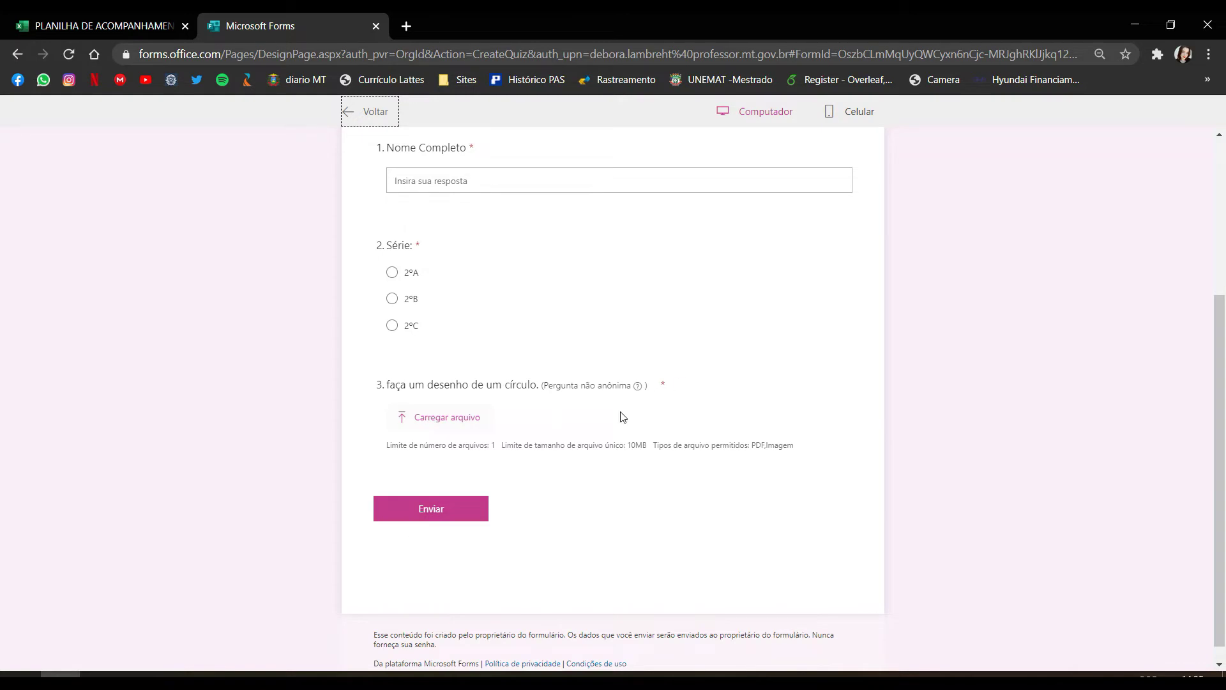
{"action": "scroll", "coordinate": [678, 384], "scroll_direction": "up", "scroll_amount": 4}
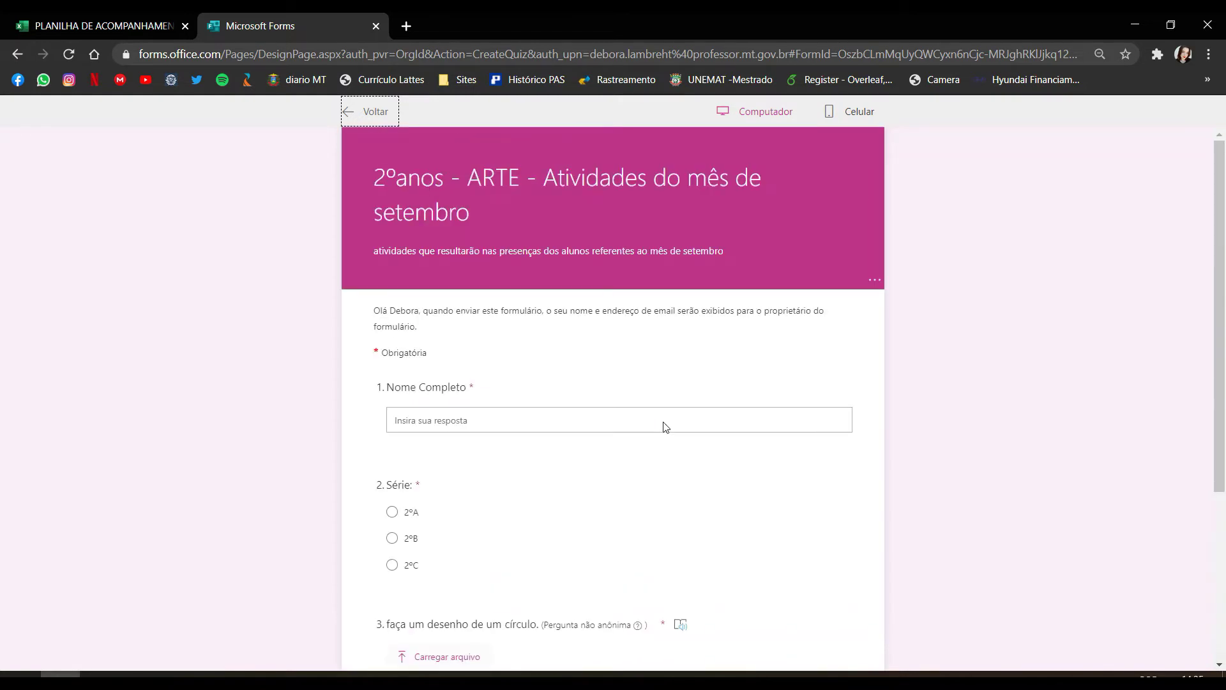
{"action": "left_click", "coordinate": [383, 113]}
Turn off "Mostrar resultados automaticamente" in the quiz settings
{"action": "left_click", "coordinate": [1202, 142]}
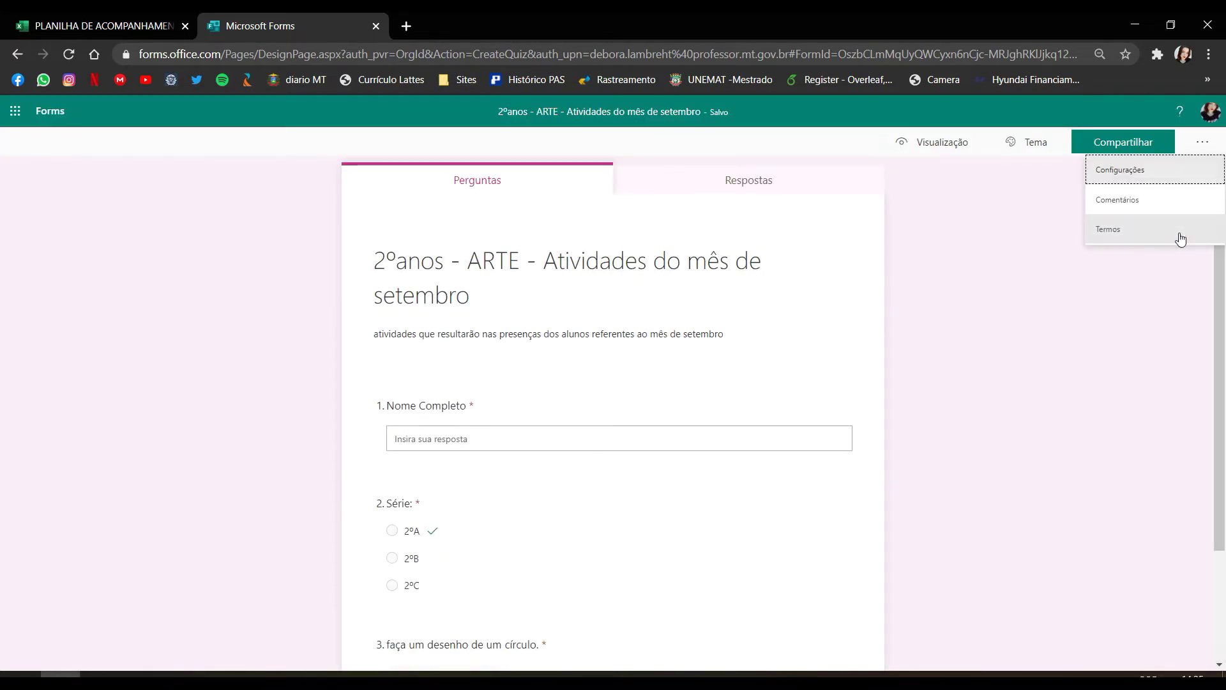
{"action": "left_click", "coordinate": [1007, 236]}
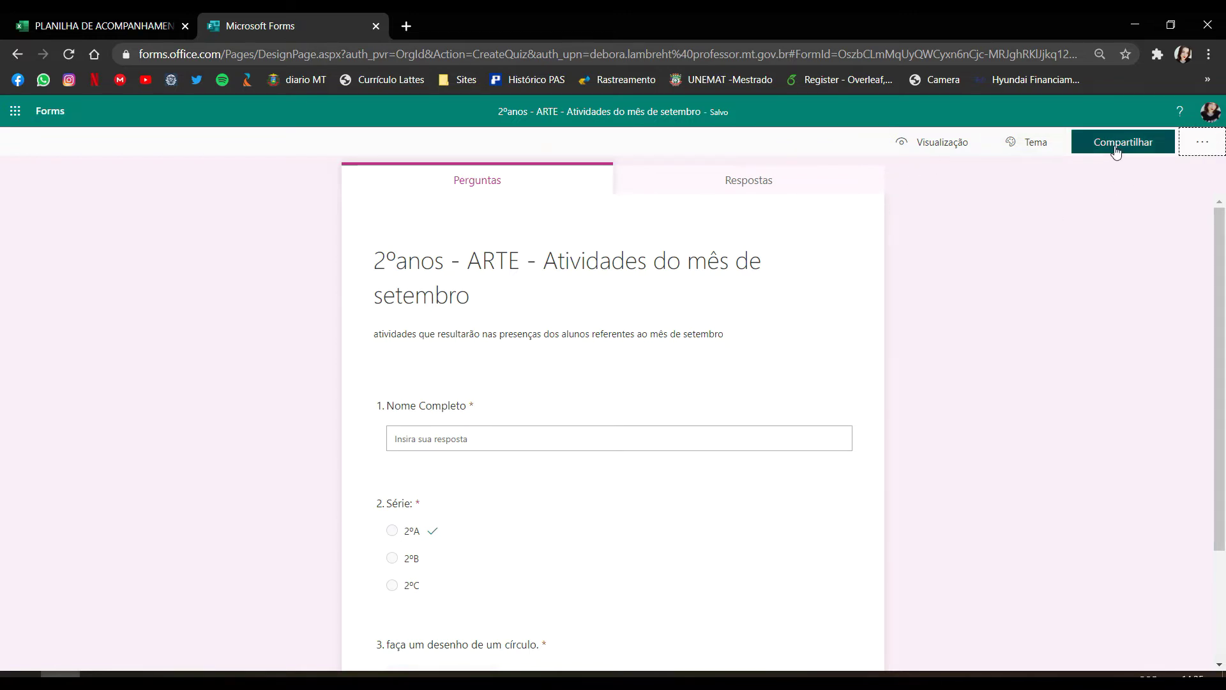
{"action": "left_click", "coordinate": [1204, 145]}
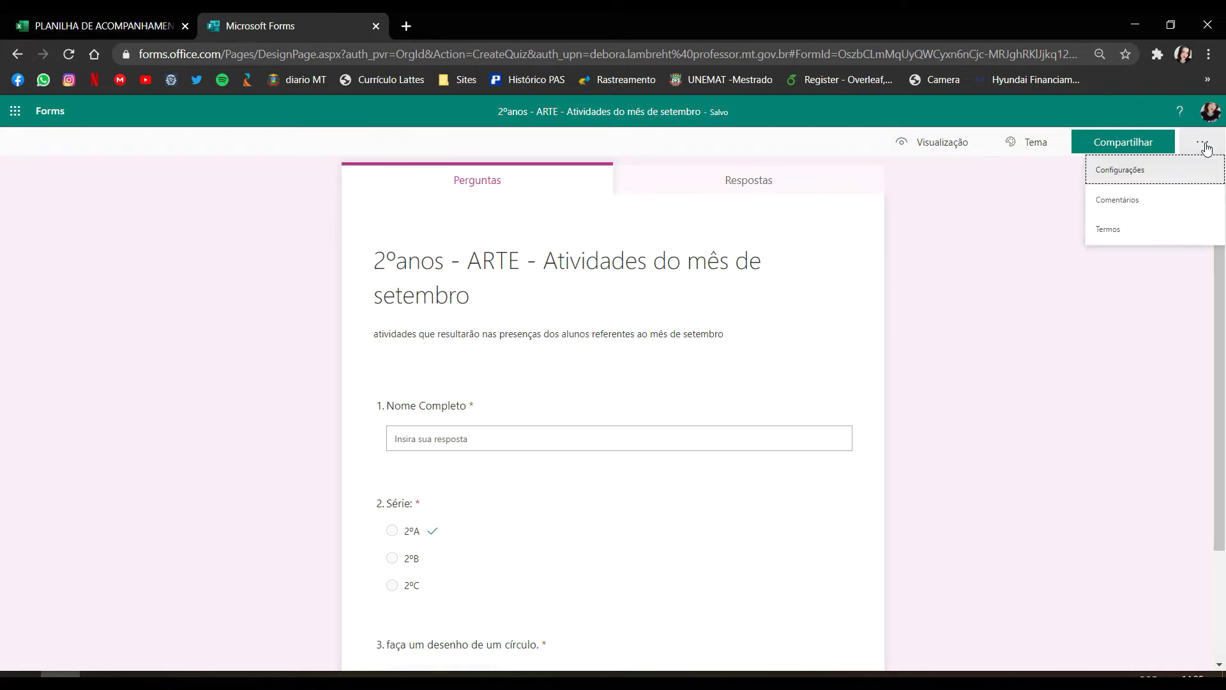
{"action": "left_click", "coordinate": [1122, 172]}
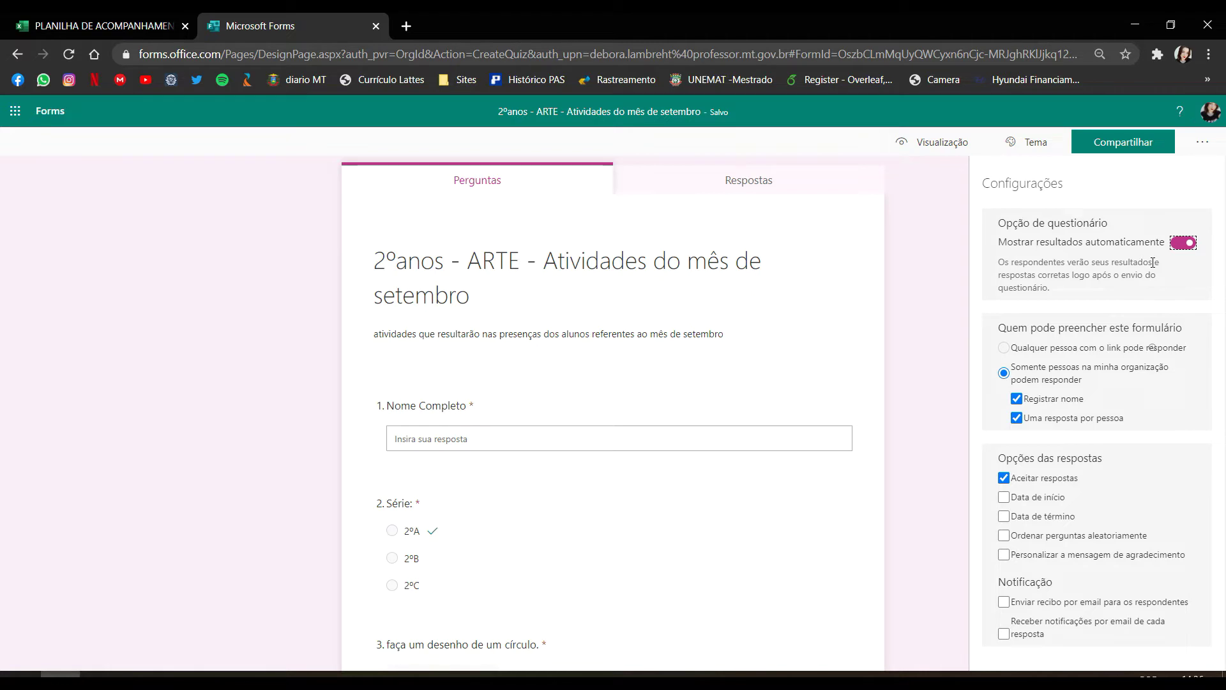
{"action": "left_click", "coordinate": [1185, 245]}
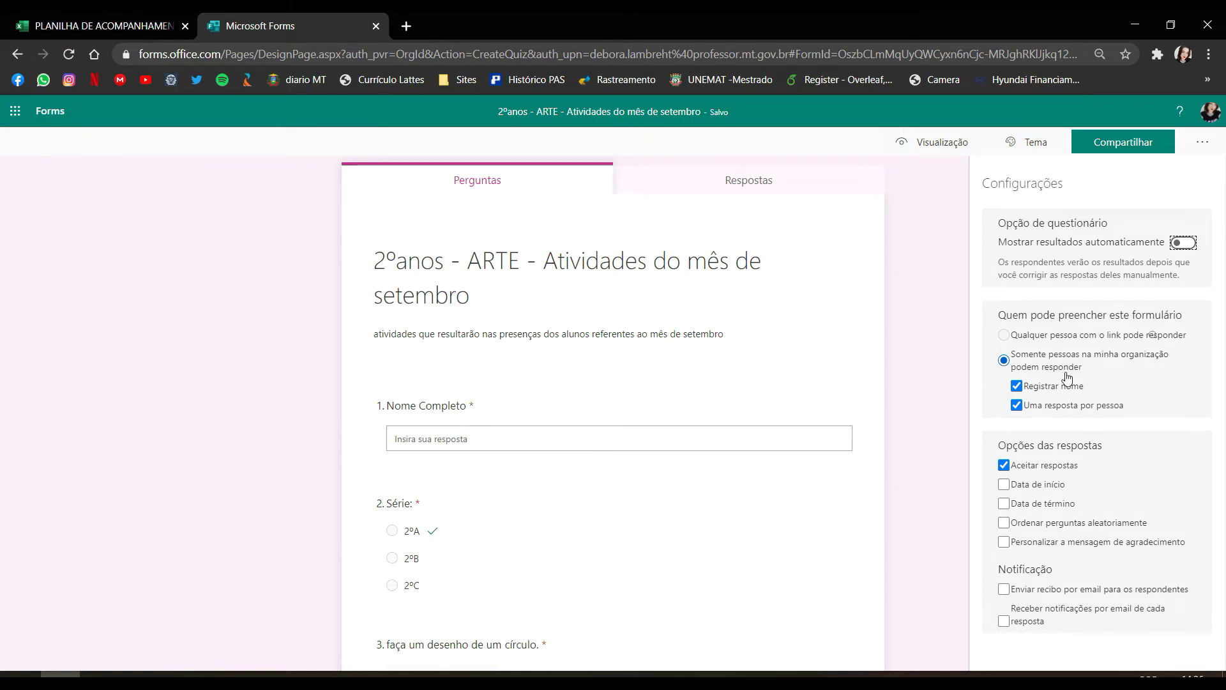
Delete the file upload question "faça um desenho de um círculo." from the quiz
{"action": "scroll", "coordinate": [787, 368], "scroll_direction": "down", "scroll_amount": 2}
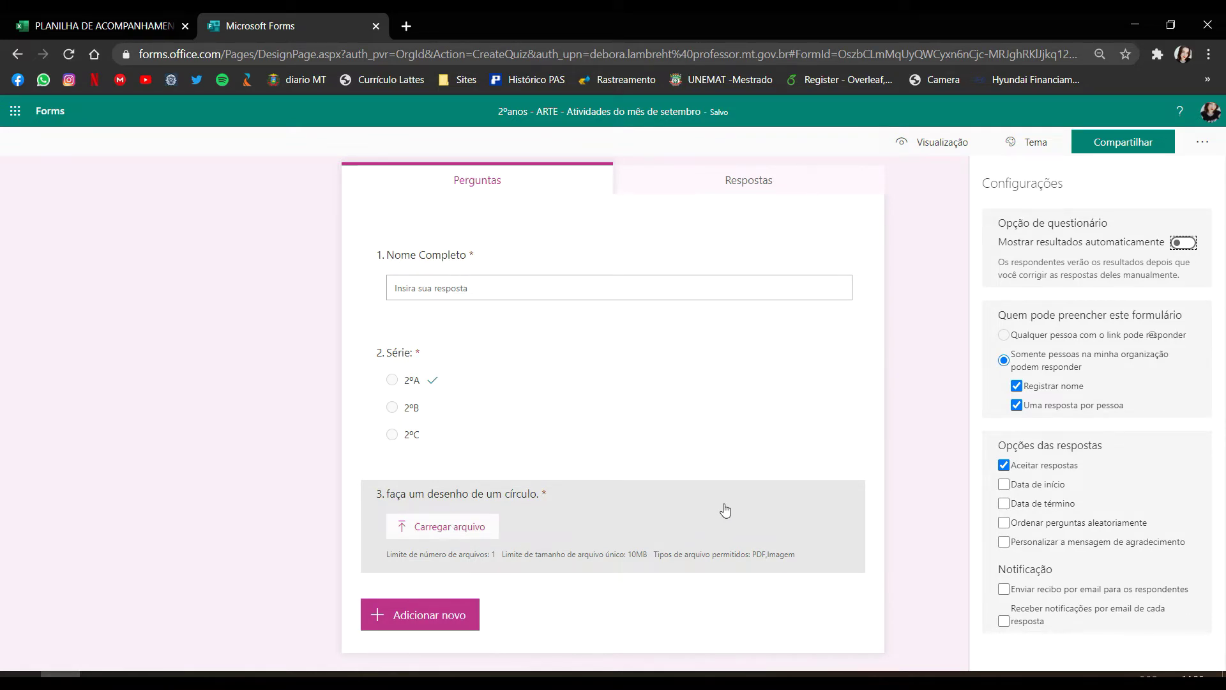
{"action": "left_click", "coordinate": [690, 528]}
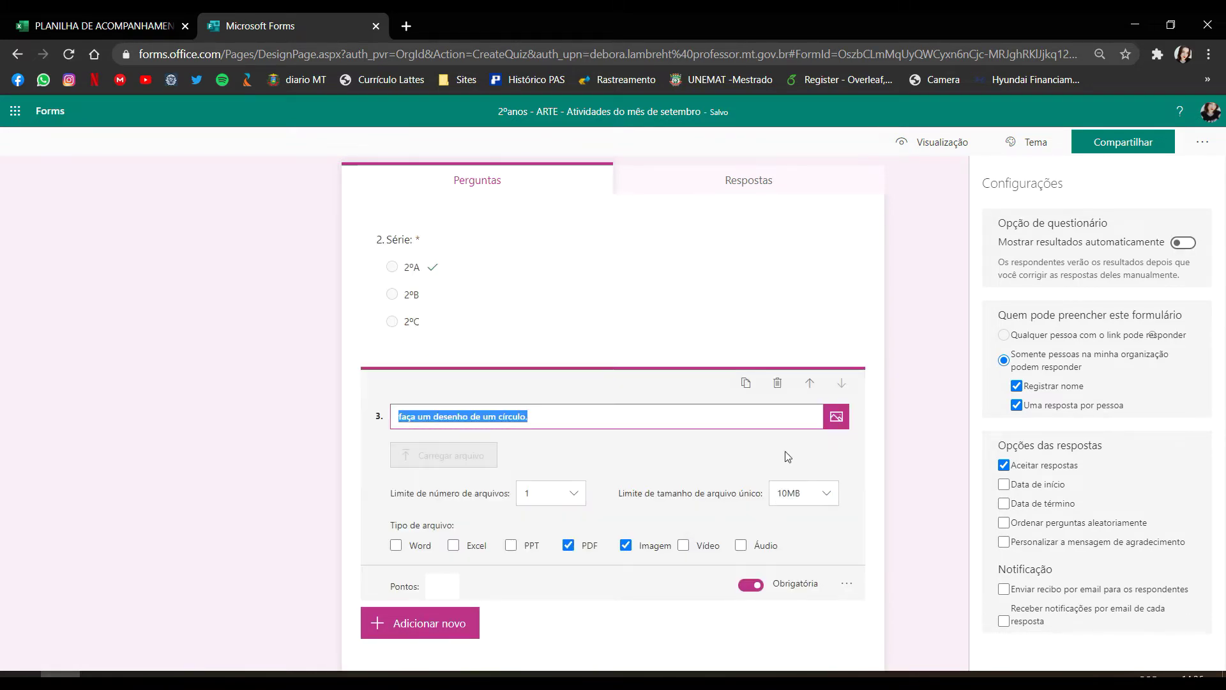
{"action": "left_click", "coordinate": [778, 383]}
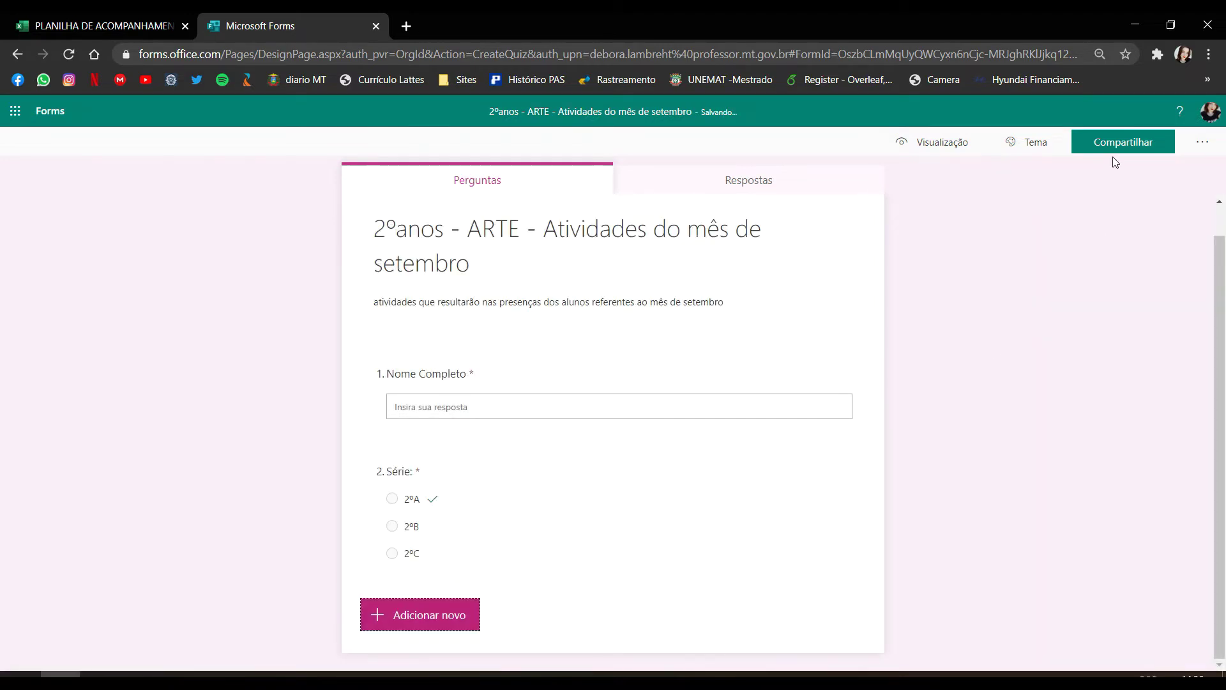
Allow anyone with the link to respond to the quiz, keeping "Aceitar respostas" enabled
{"action": "left_click", "coordinate": [1202, 142]}
{"action": "left_click", "coordinate": [1144, 169]}
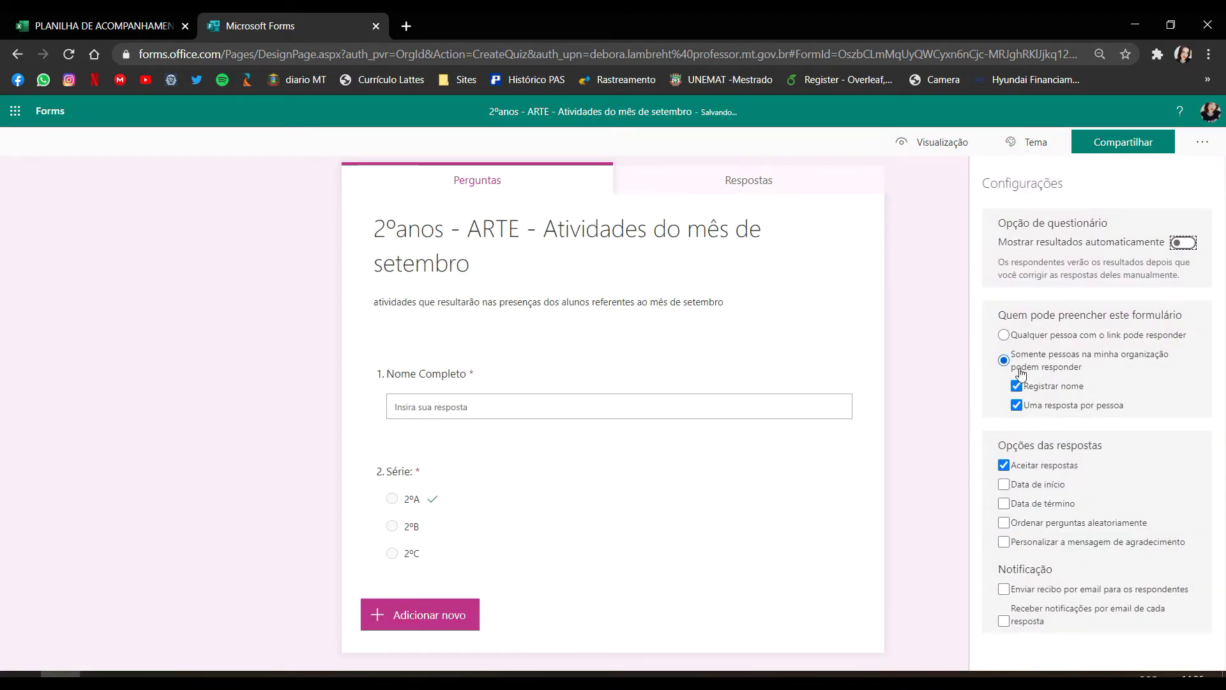
{"action": "left_click", "coordinate": [1004, 336]}
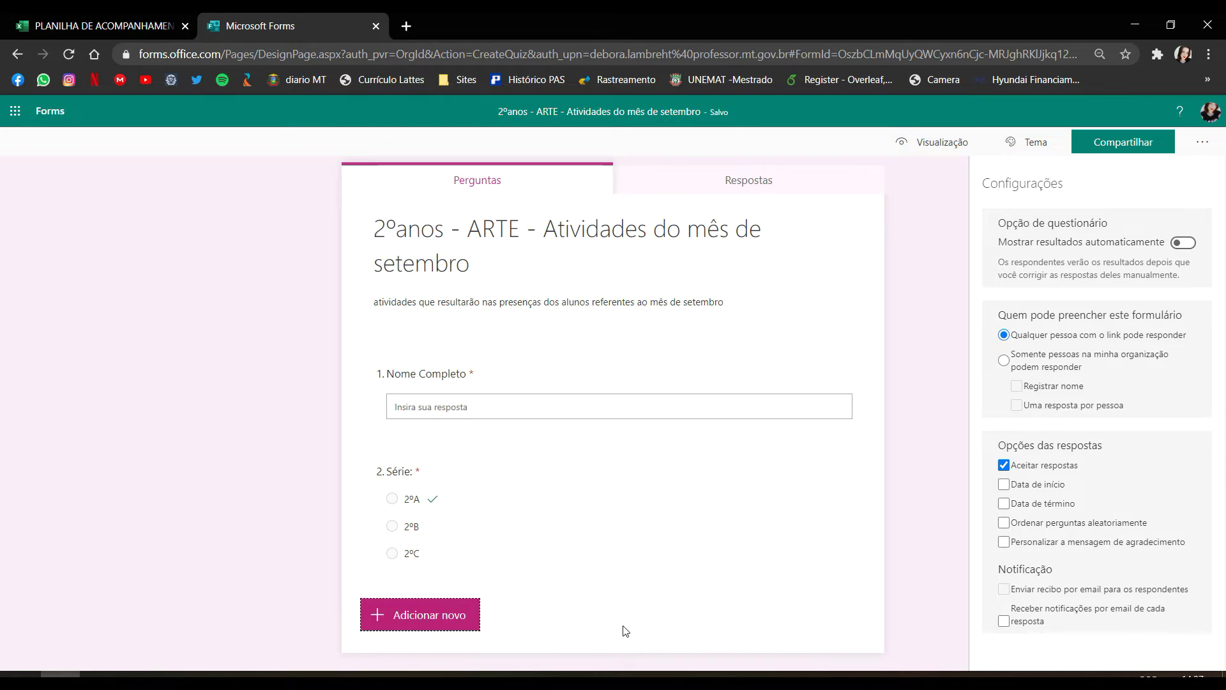
{"action": "left_click", "coordinate": [1004, 465]}
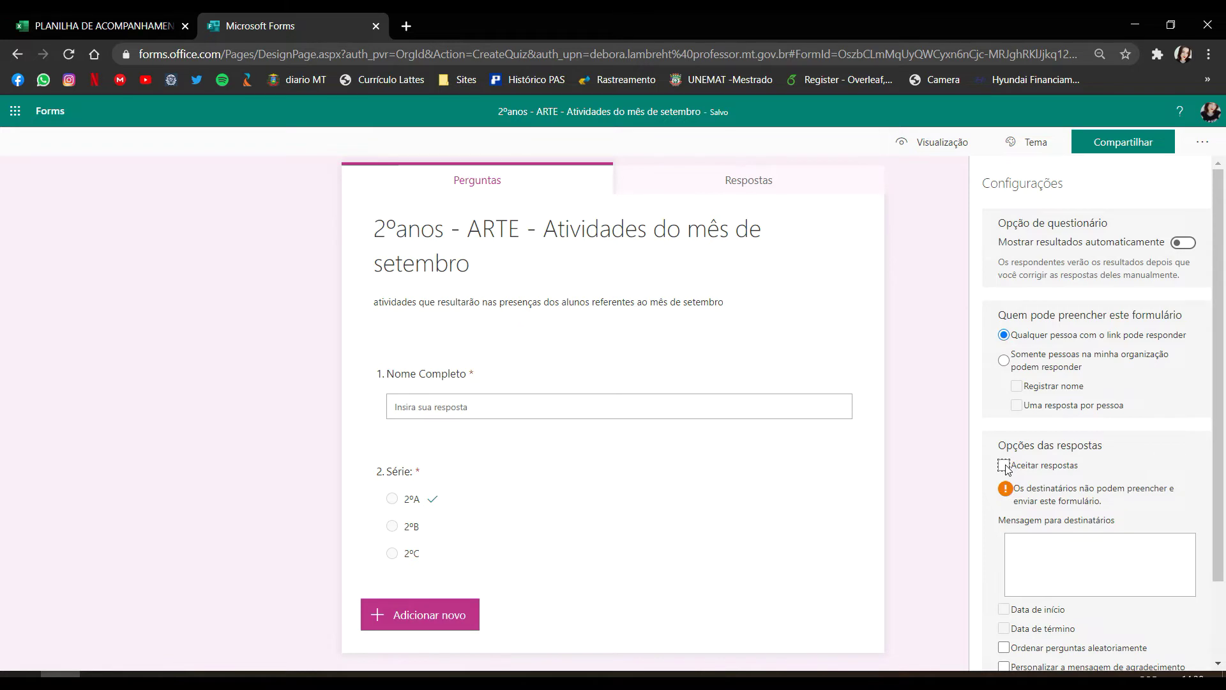
{"action": "left_click", "coordinate": [1005, 465]}
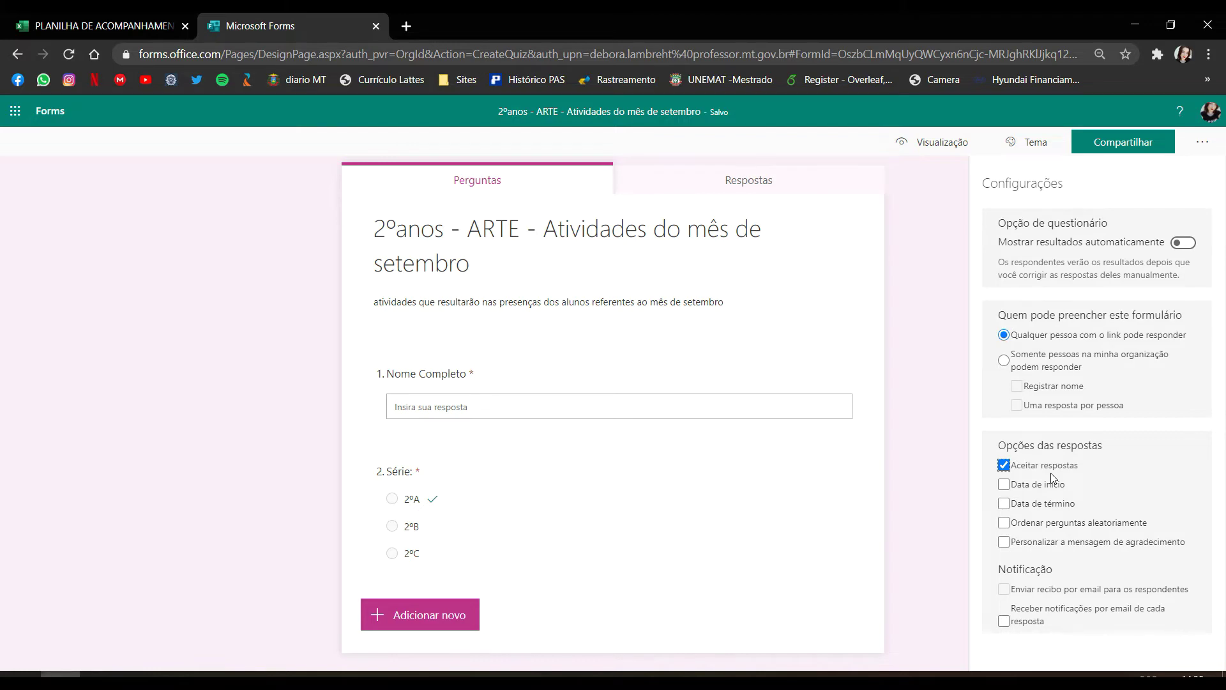
Enable the start and end dates for responses and set the start time on 02/09/2020 to 18:00
{"action": "left_click", "coordinate": [1004, 486]}
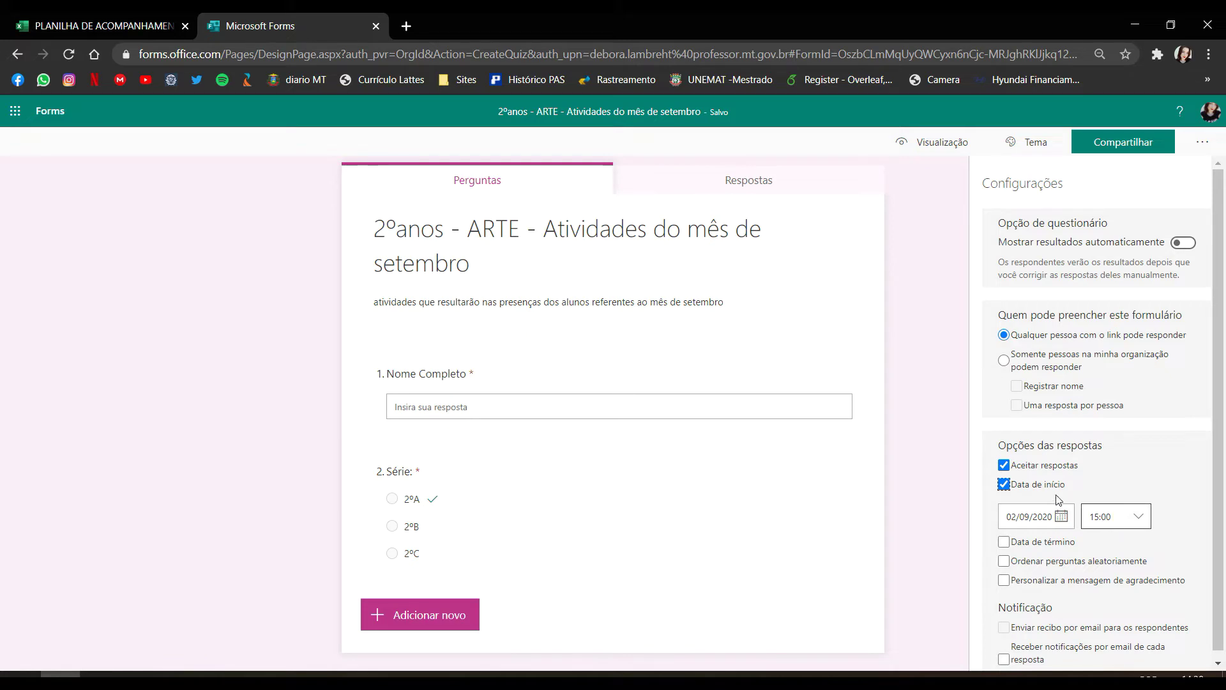
{"action": "left_click", "coordinate": [1006, 542]}
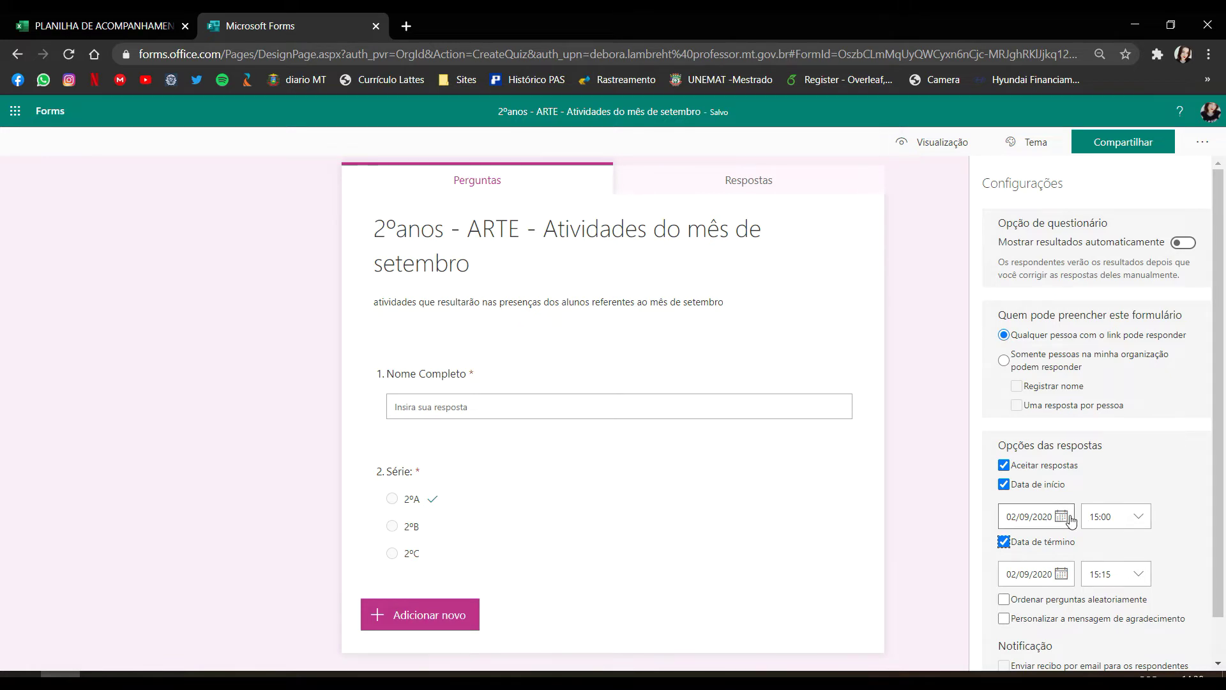
{"action": "left_click", "coordinate": [1132, 516]}
{"action": "scroll", "coordinate": [1112, 600], "scroll_direction": "down", "scroll_amount": 4}
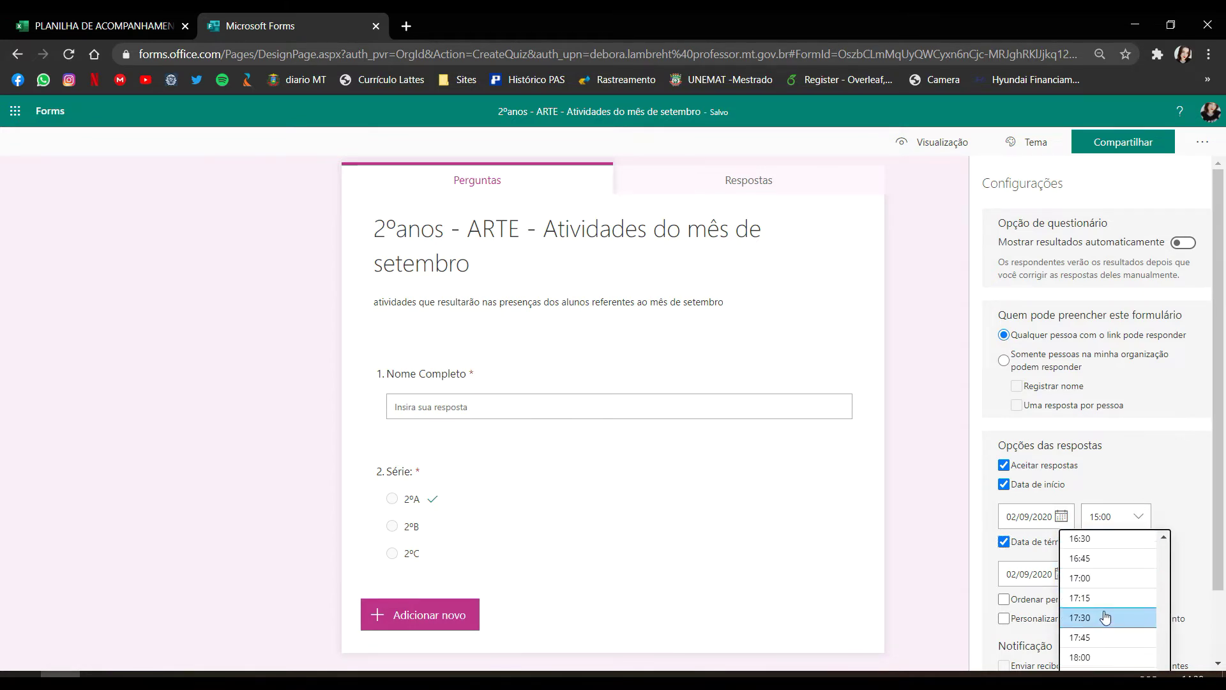
{"action": "left_click", "coordinate": [1094, 578]}
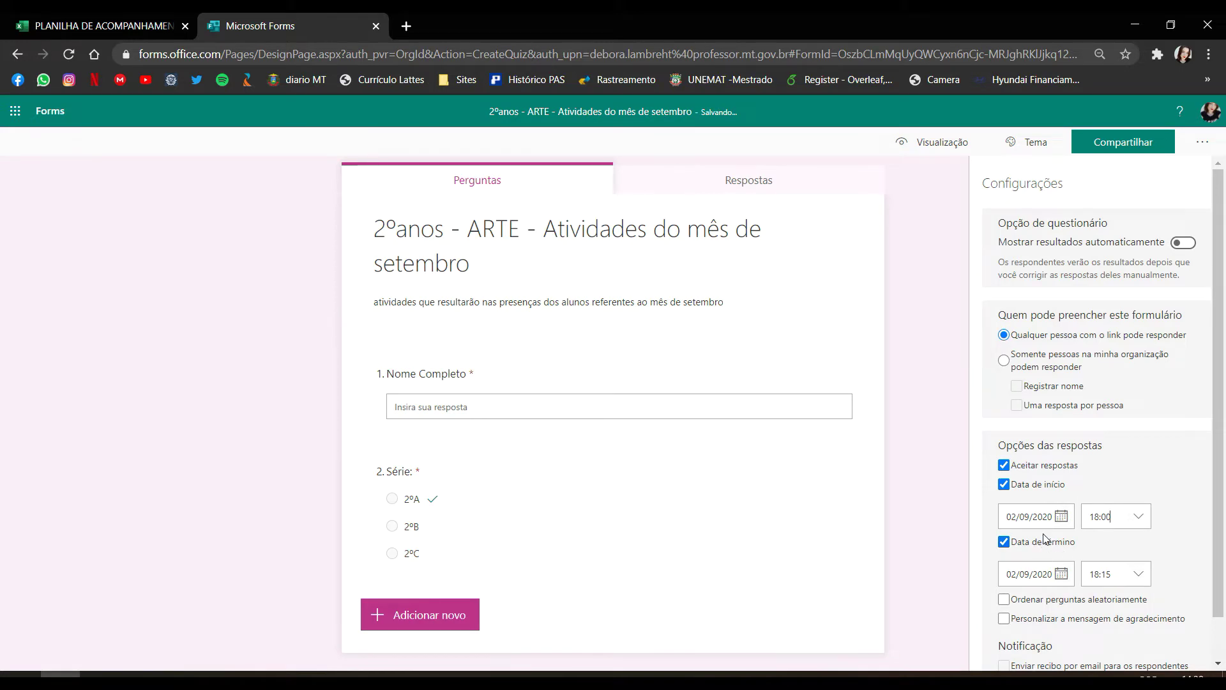
Try an end date of 10/09/2020 with a different end time, and remove both date limits
{"action": "left_click", "coordinate": [1060, 574]}
{"action": "scroll", "coordinate": [1118, 562], "scroll_direction": "down", "scroll_amount": 2}
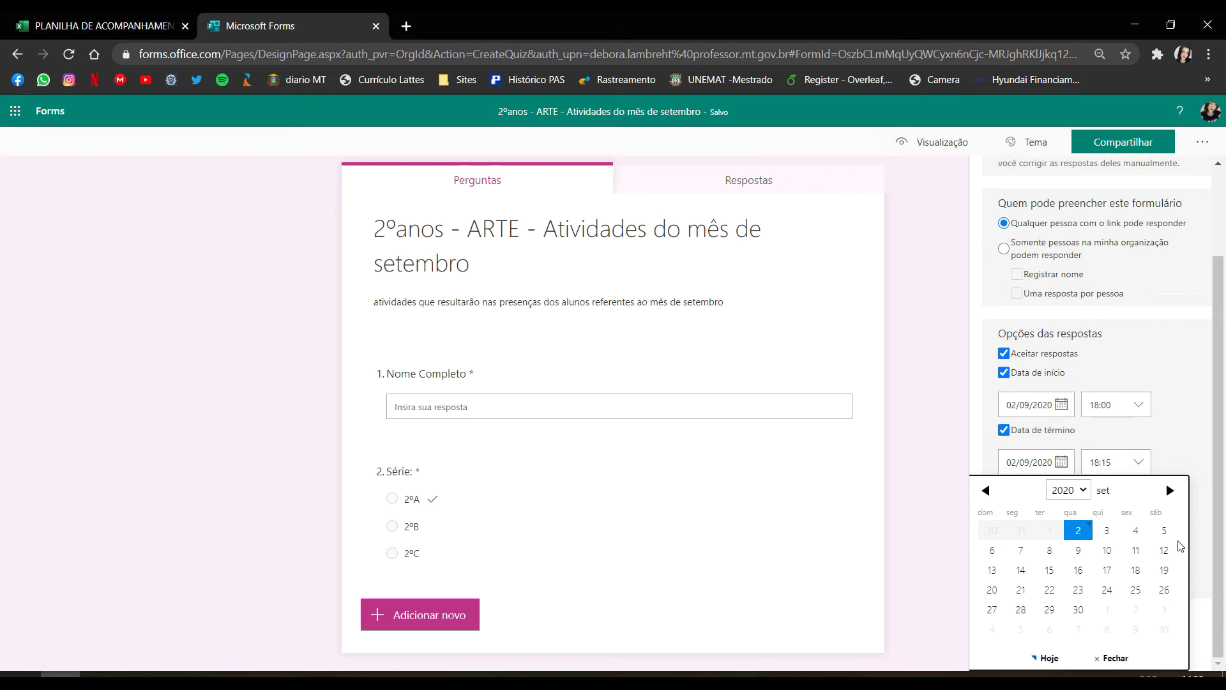
{"action": "left_click", "coordinate": [1107, 553]}
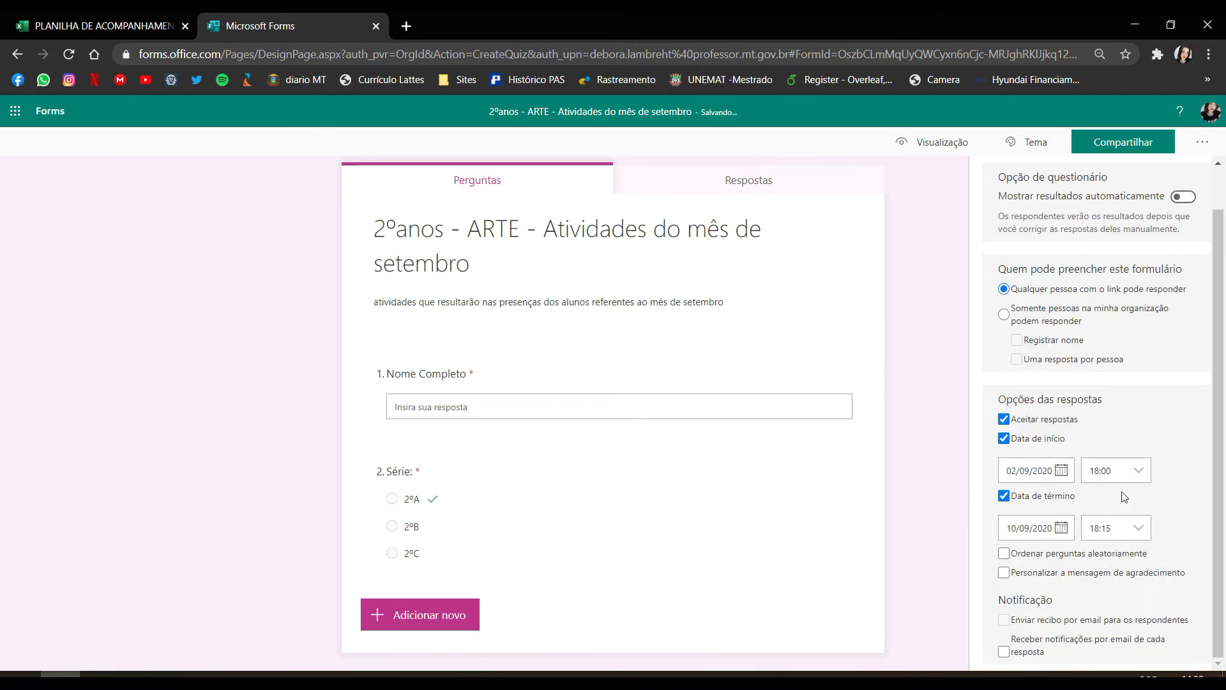
{"action": "left_click", "coordinate": [1131, 529]}
{"action": "left_click", "coordinate": [1110, 572]}
{"action": "left_click", "coordinate": [1004, 496]}
{"action": "left_click", "coordinate": [1005, 479]}
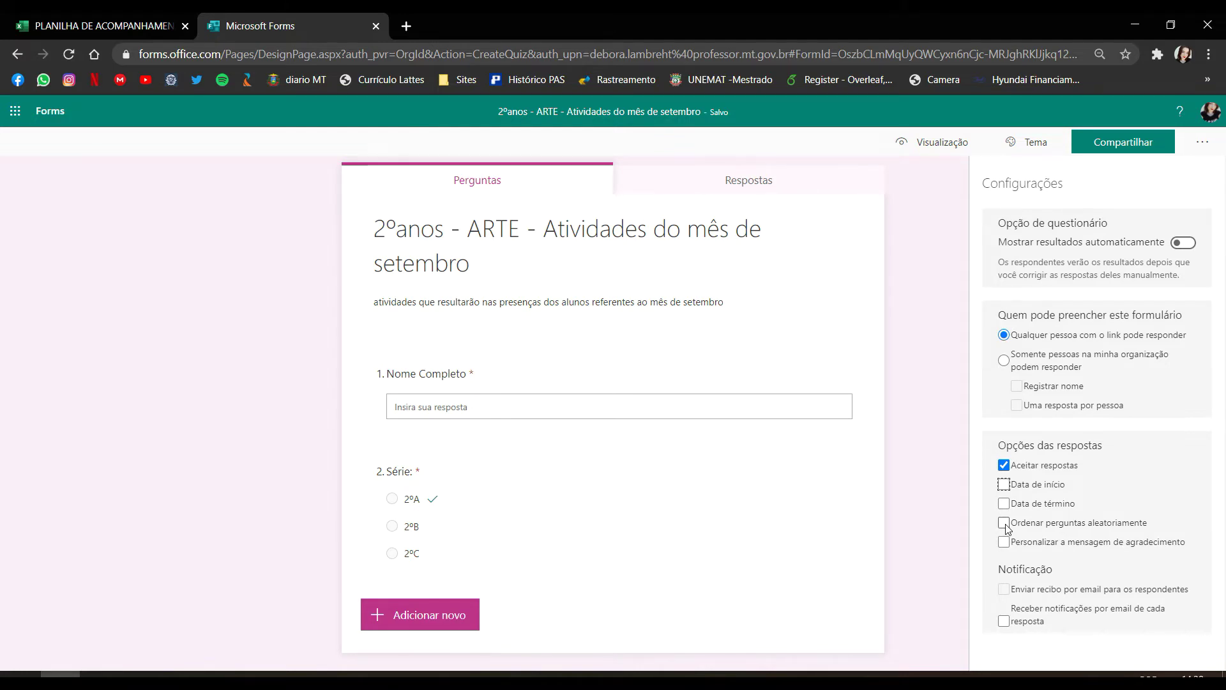
Try the random question order, response acceptance and automatic results options, restoring each one
{"action": "left_click", "coordinate": [1004, 524]}
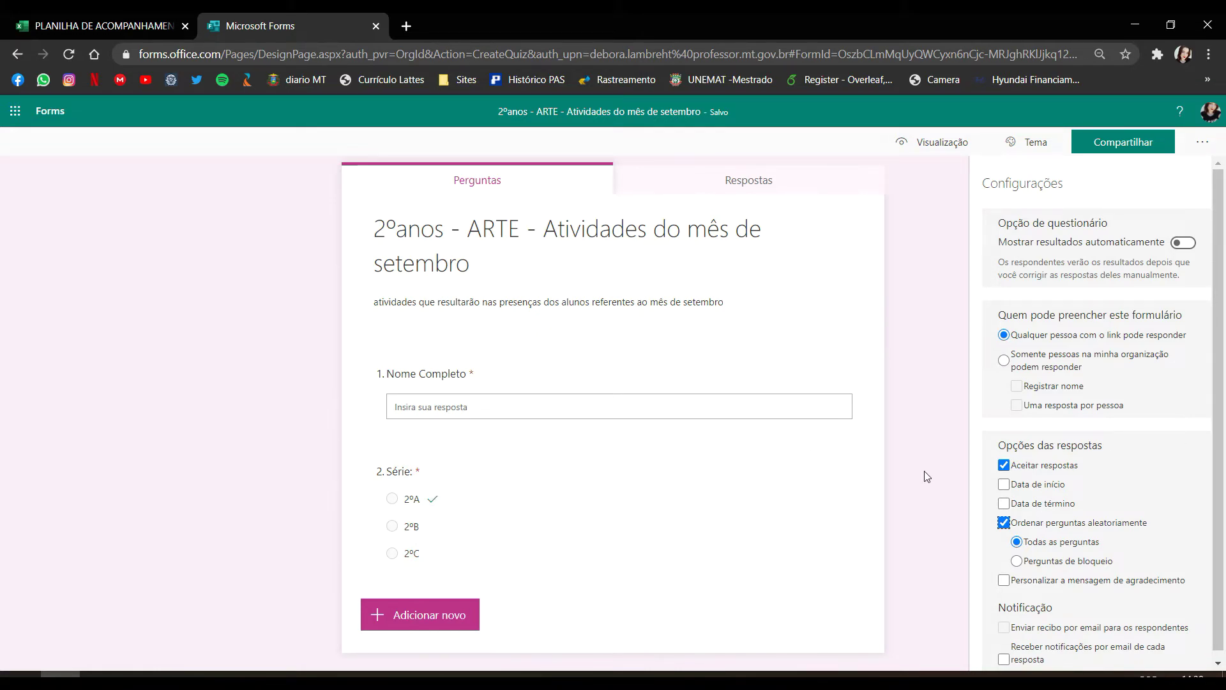
{"action": "left_click", "coordinate": [1005, 523]}
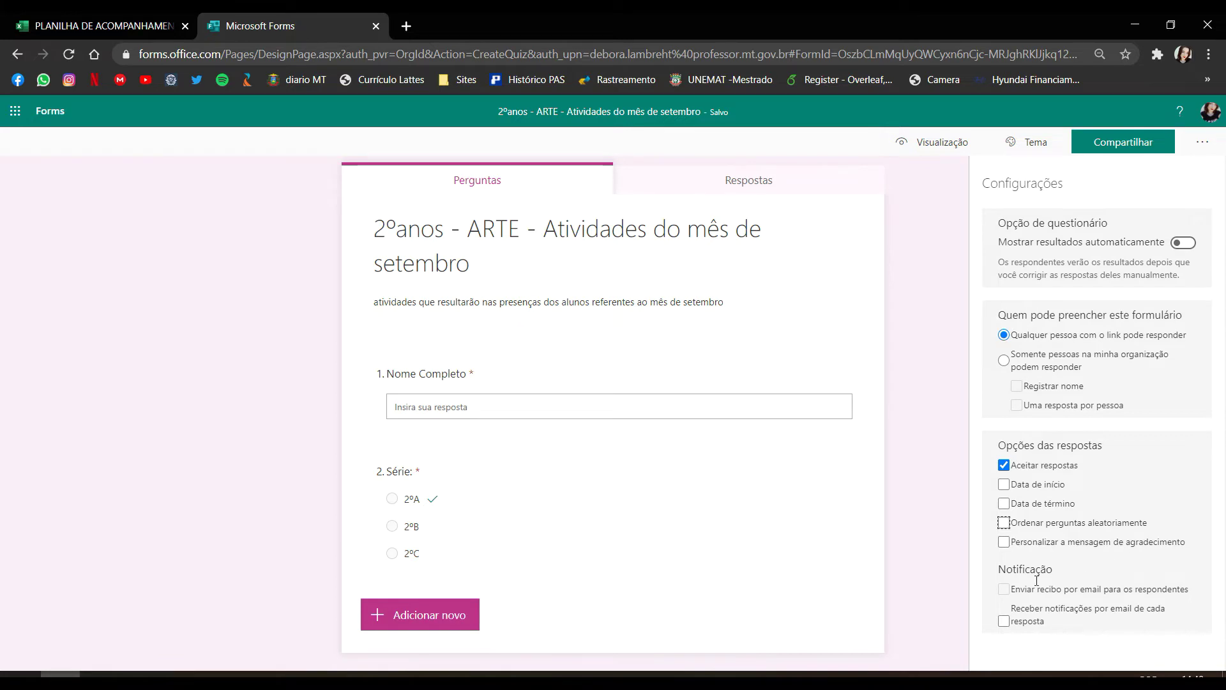
{"action": "left_click", "coordinate": [1004, 468]}
{"action": "left_click", "coordinate": [1004, 468]}
{"action": "left_click", "coordinate": [1190, 244]}
{"action": "left_click", "coordinate": [1189, 244]}
{"action": "left_click", "coordinate": [1210, 156]}
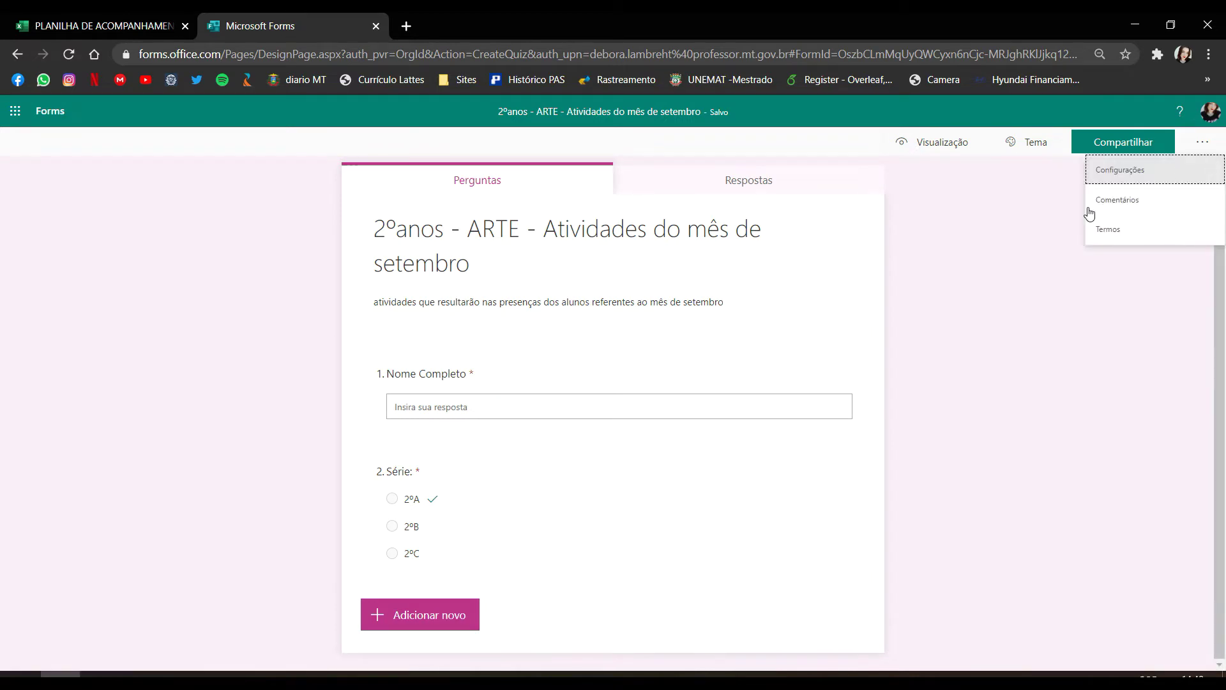
{"action": "left_click", "coordinate": [1085, 396]}
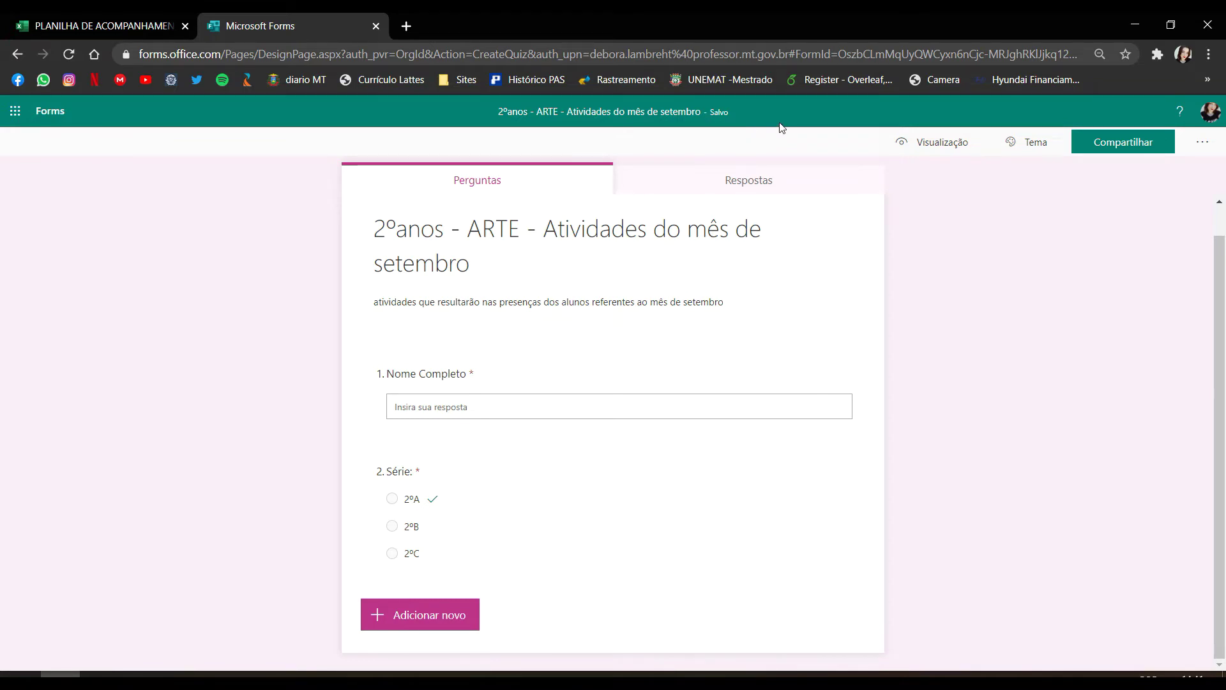
Switch to Teams and create a Questionário assignment in Turma Teste using the quiz "2ºanos - ARTE - Atividades do mês de setembro"
{"action": "left_click", "coordinate": [179, 675]}
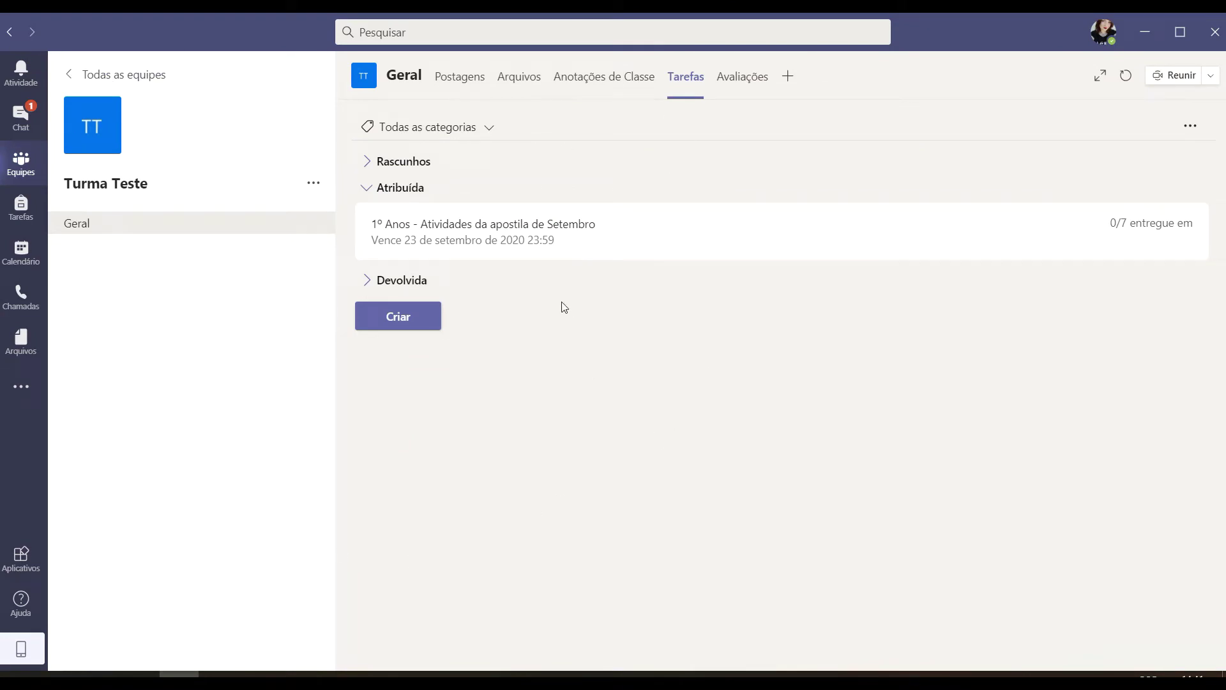
{"action": "left_click", "coordinate": [396, 319]}
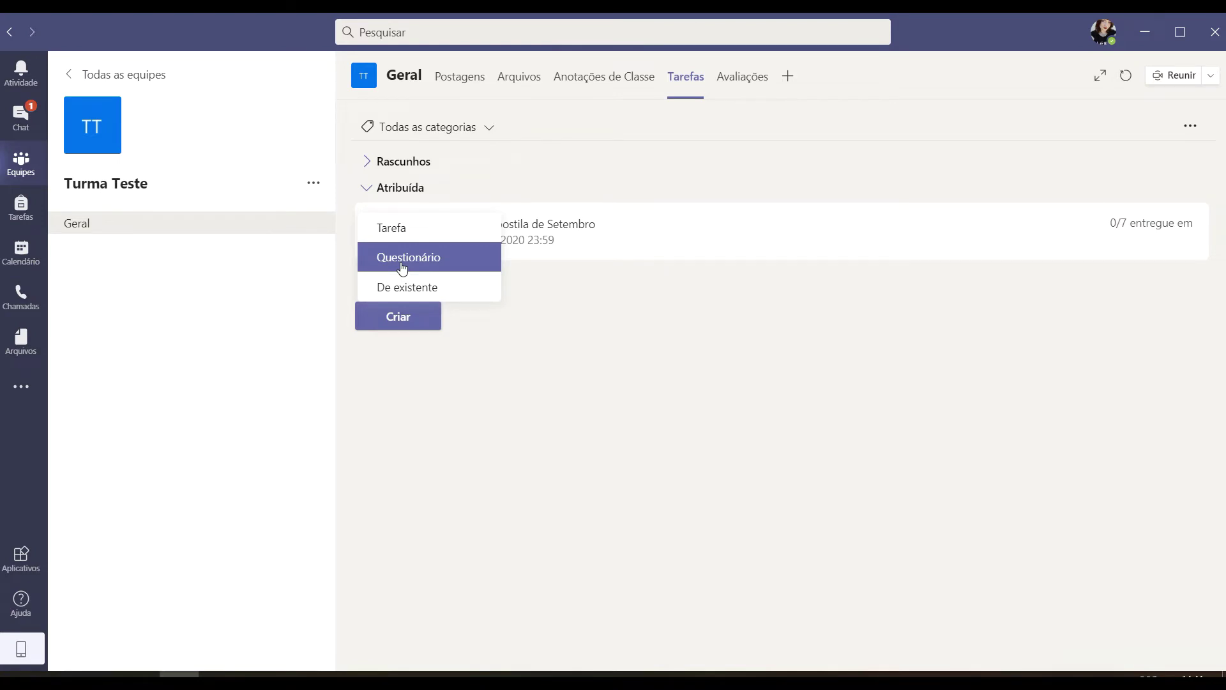
{"action": "left_click", "coordinate": [402, 264]}
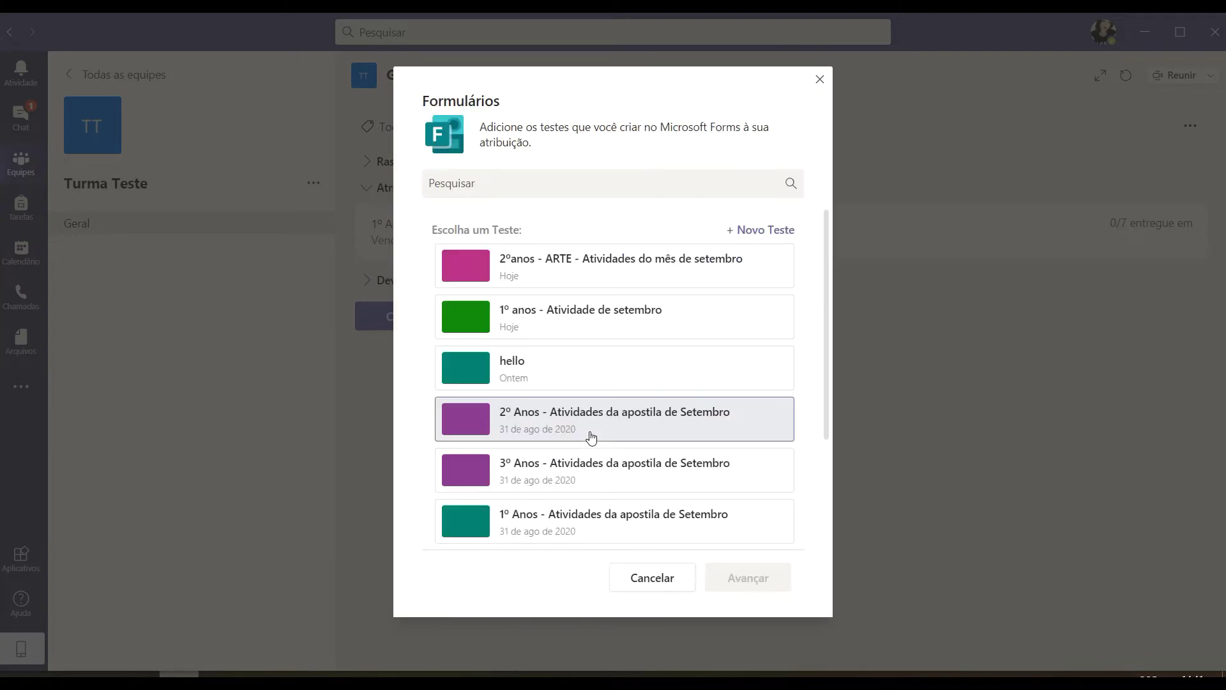
{"action": "left_click", "coordinate": [571, 271]}
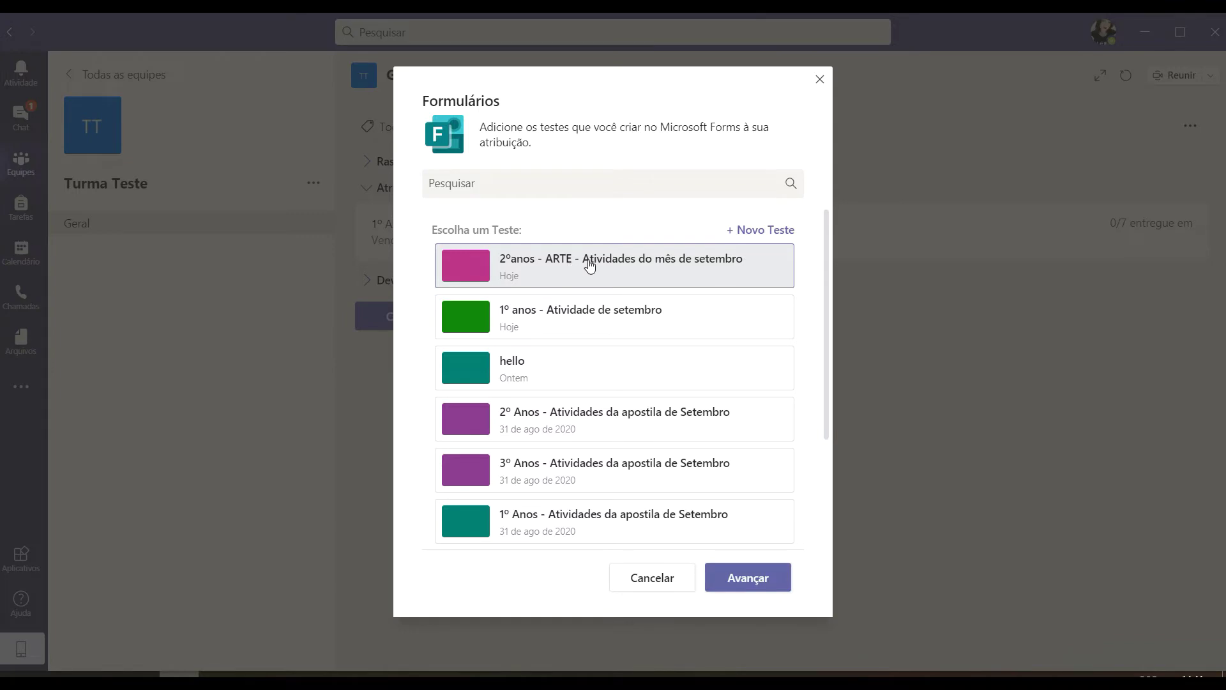
{"action": "left_click", "coordinate": [751, 578]}
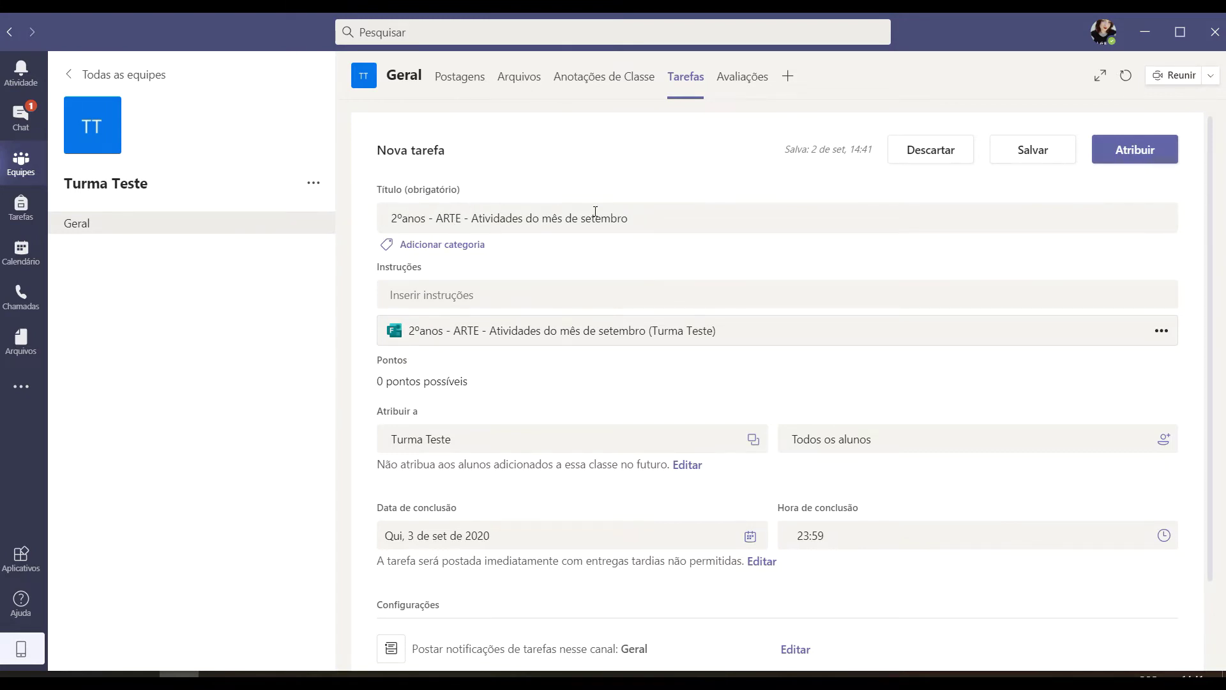
Enter the assignment instructions "Responde as atividades pelo amor de Deus."
{"action": "left_click", "coordinate": [436, 299]}
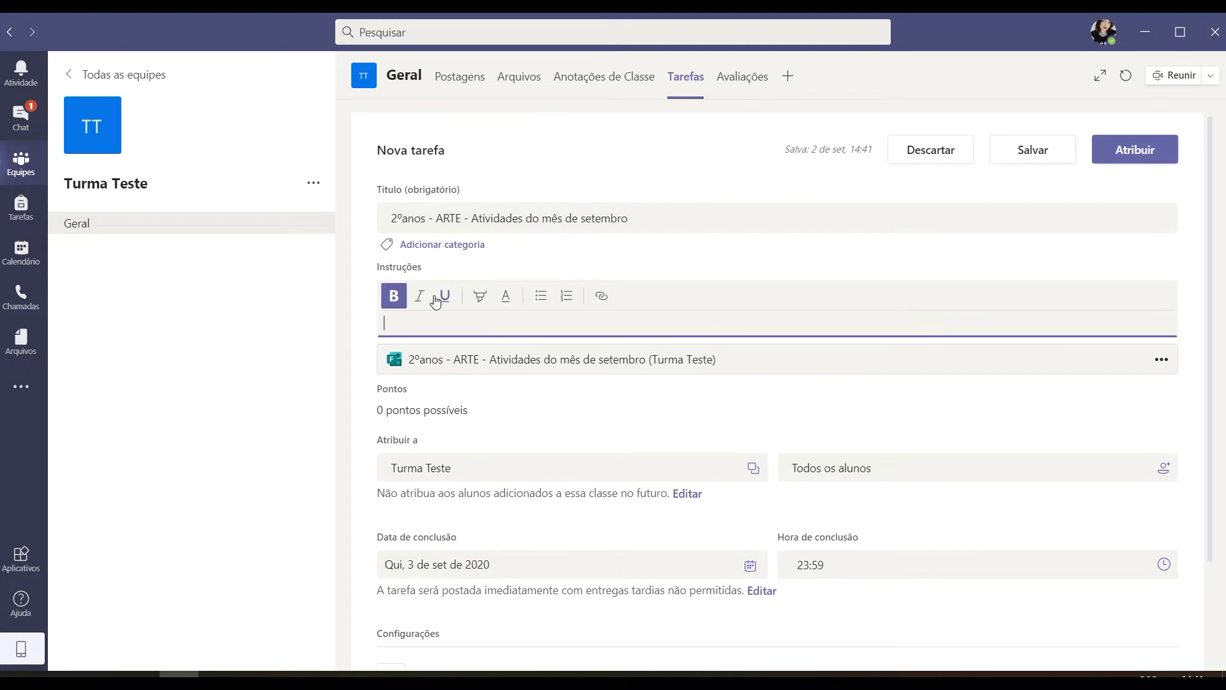
{"action": "left_click", "coordinate": [419, 319]}
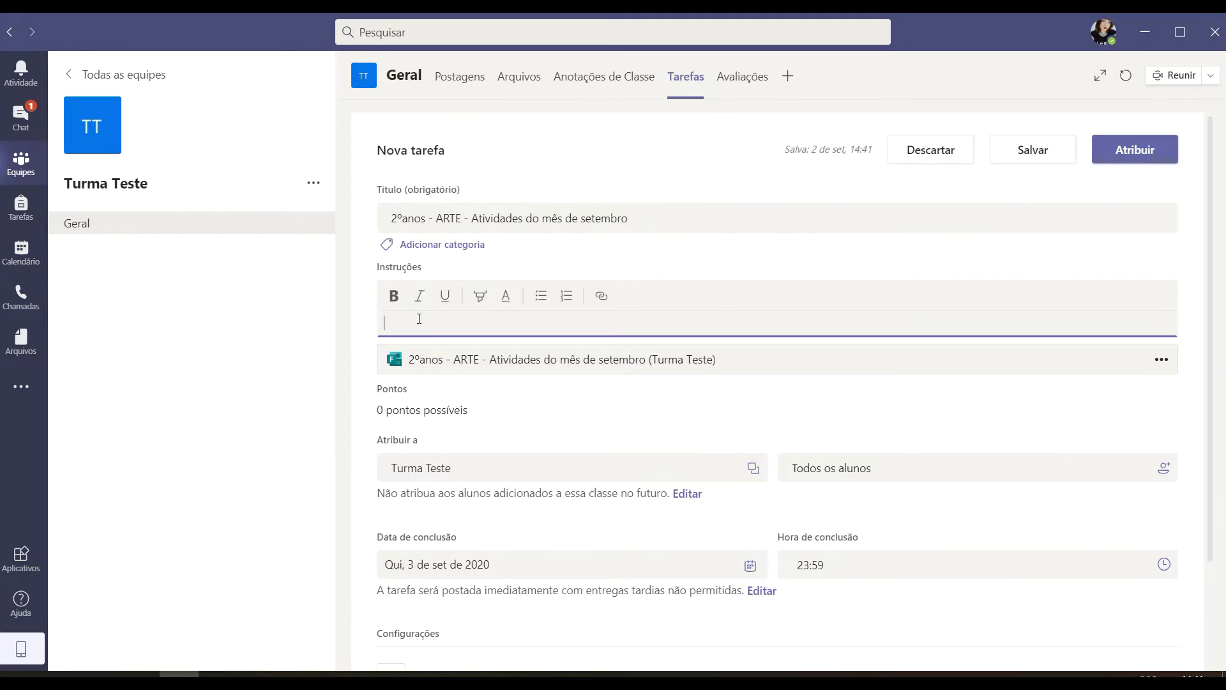
{"action": "type", "text": "pela"}
{"action": "key", "text": "BackSpace"}
{"action": "key", "text": "BackSpace"}
{"action": "key", "text": "BackSpace"}
{"action": "key", "text": "BackSpace"}
{"action": "type", "text": "Responde as atividades pelo"}
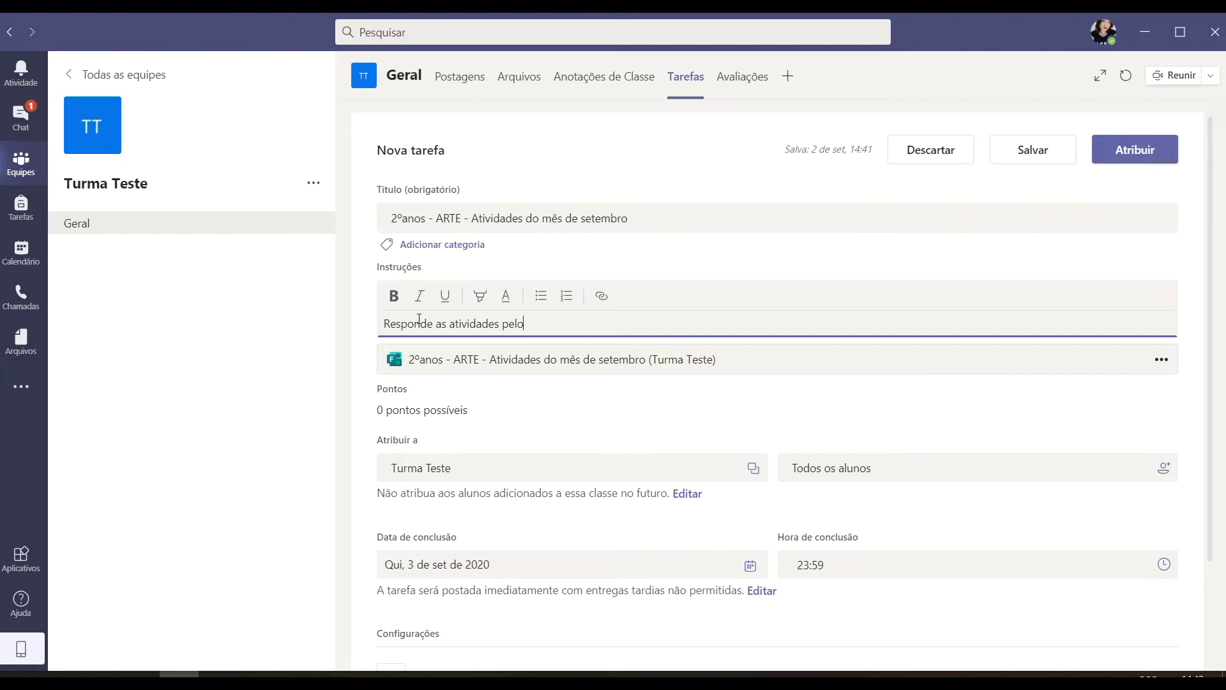
{"action": "type", "text": " amor de Deus"}
Assign the task also to the Arte 2º Ano classes A, B, C, D, E, F and G, keeping Turma Teste
{"action": "scroll", "coordinate": [474, 393], "scroll_direction": "down", "scroll_amount": 2}
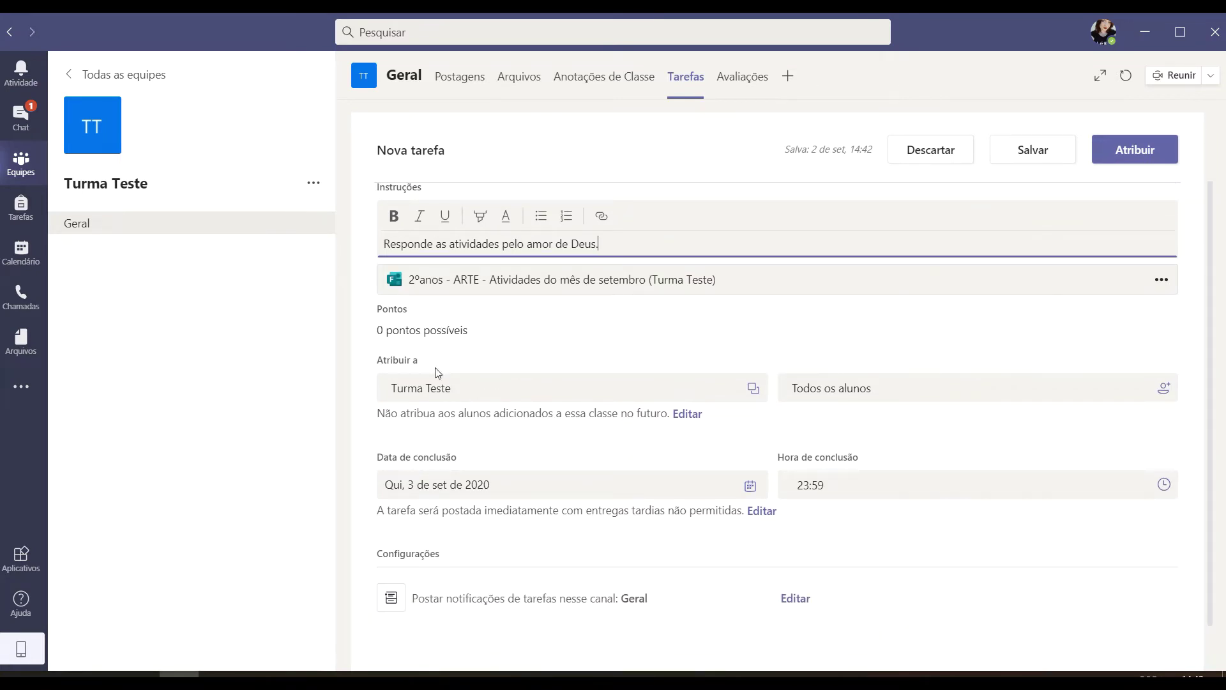
{"action": "left_click", "coordinate": [757, 392]}
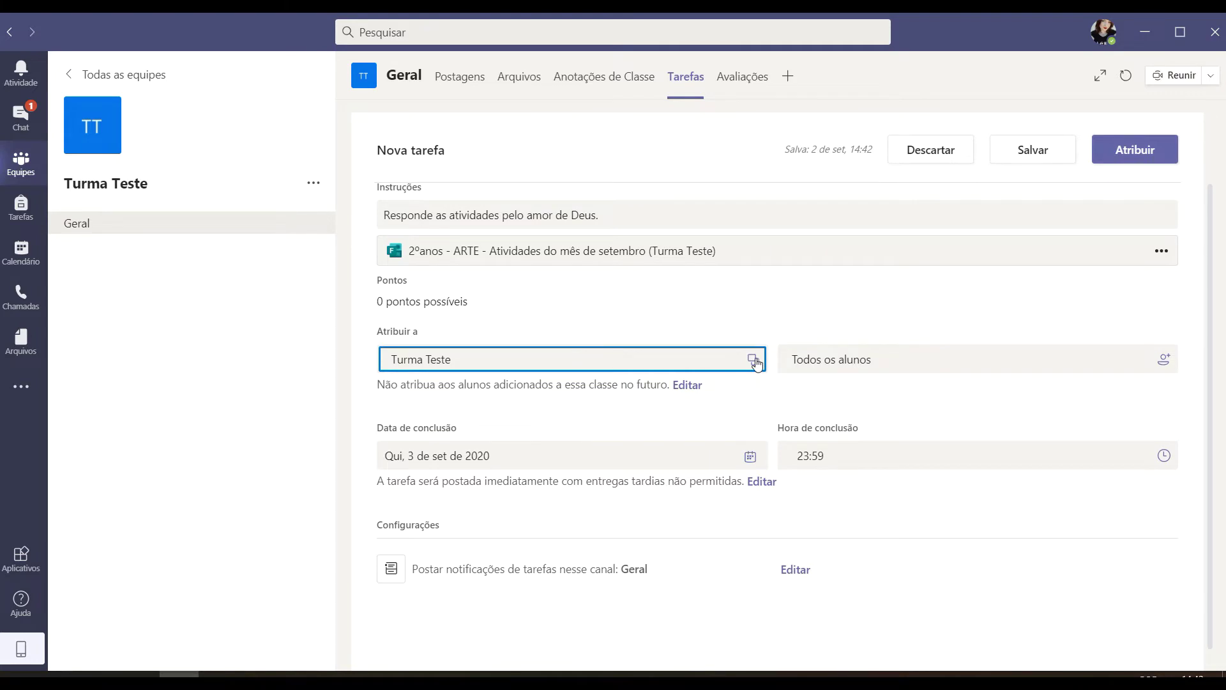
{"action": "left_click", "coordinate": [754, 359]}
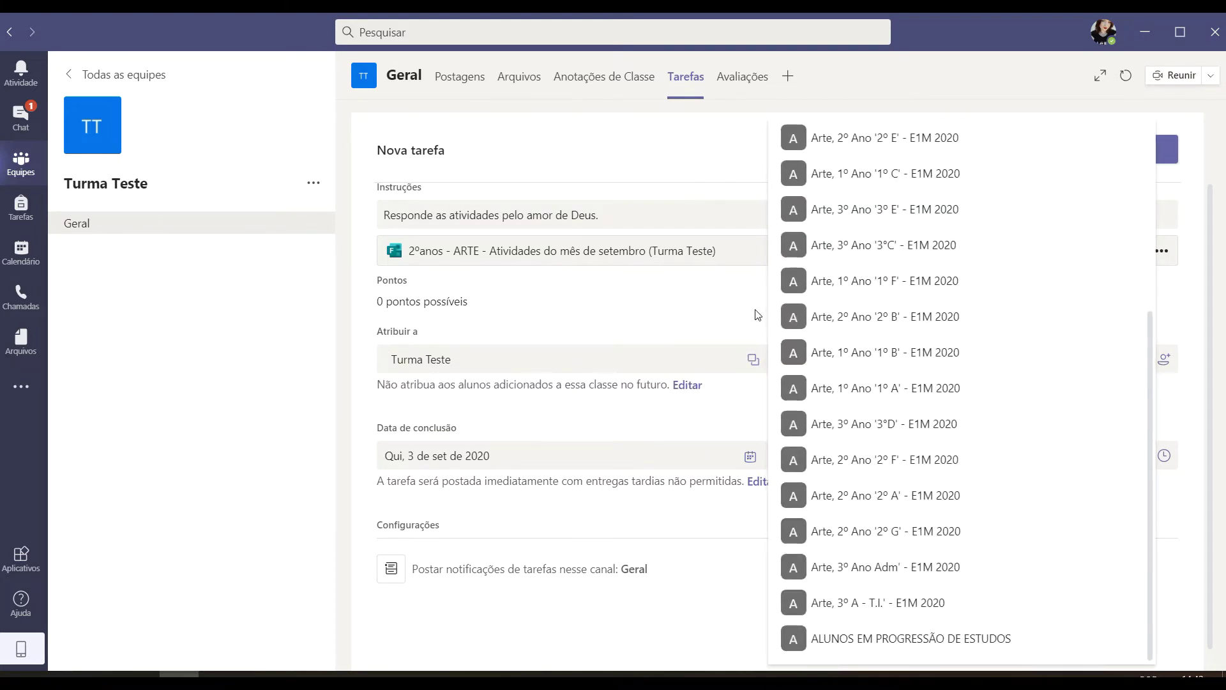
{"action": "scroll", "coordinate": [932, 243], "scroll_direction": "up", "scroll_amount": 5}
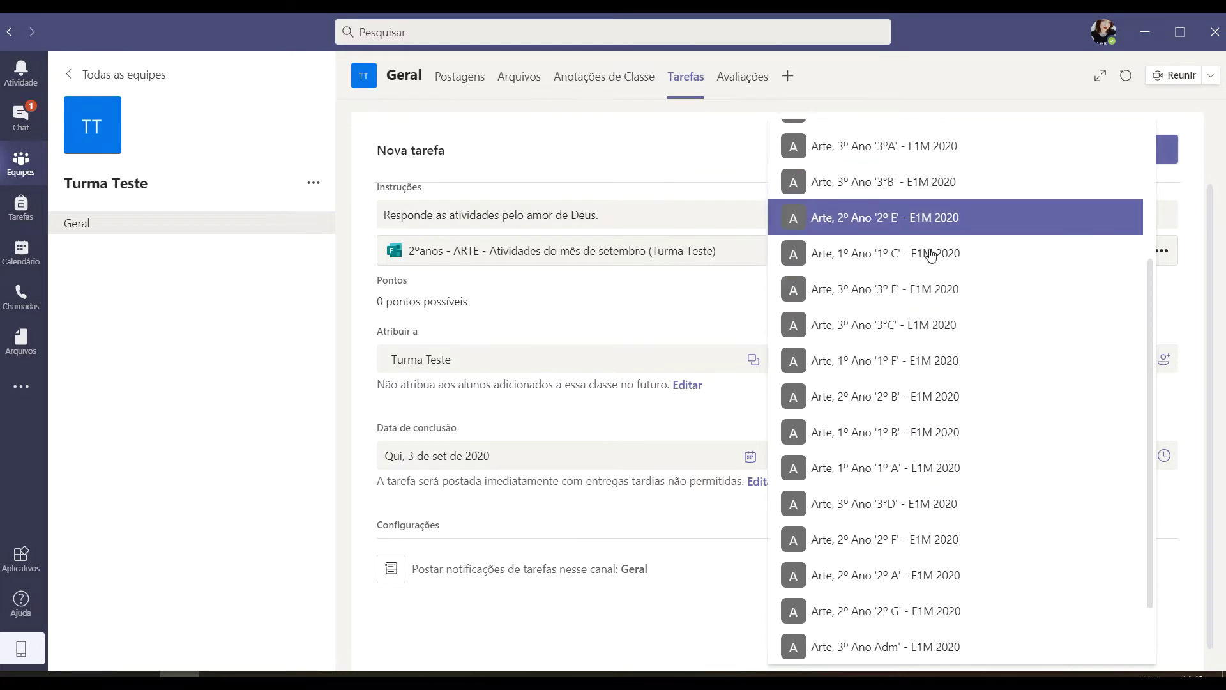
{"action": "scroll", "coordinate": [936, 265], "scroll_direction": "up", "scroll_amount": 2}
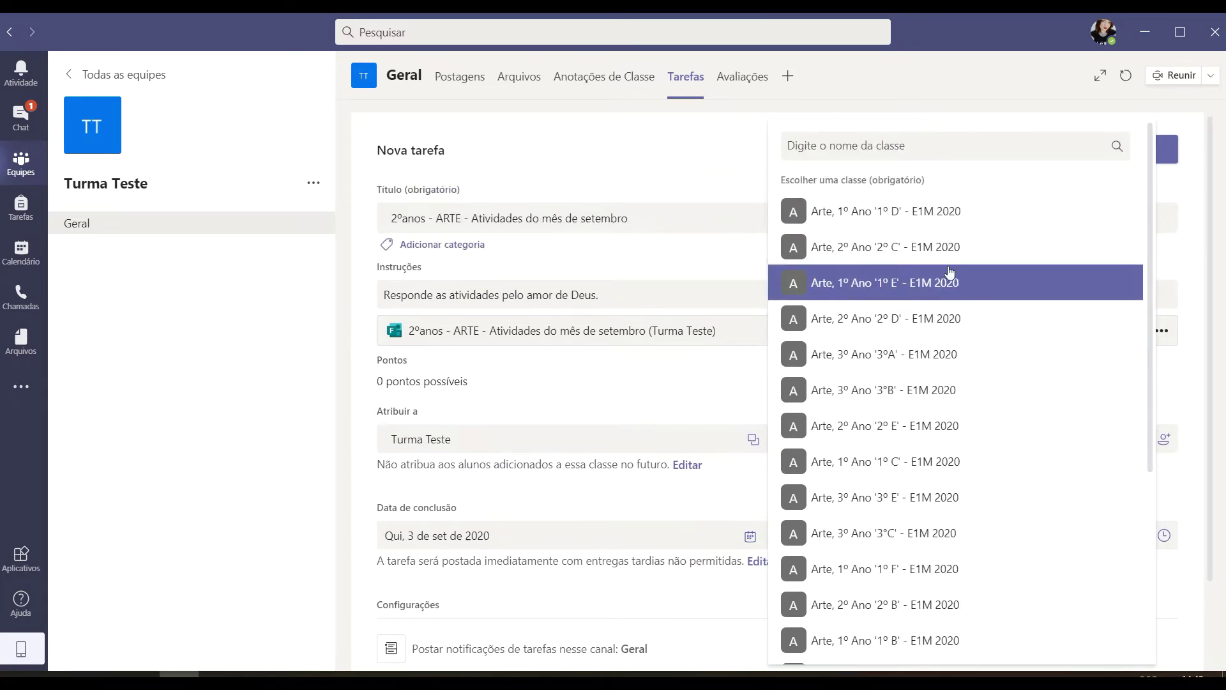
{"action": "left_click", "coordinate": [907, 249]}
{"action": "left_click", "coordinate": [880, 320]}
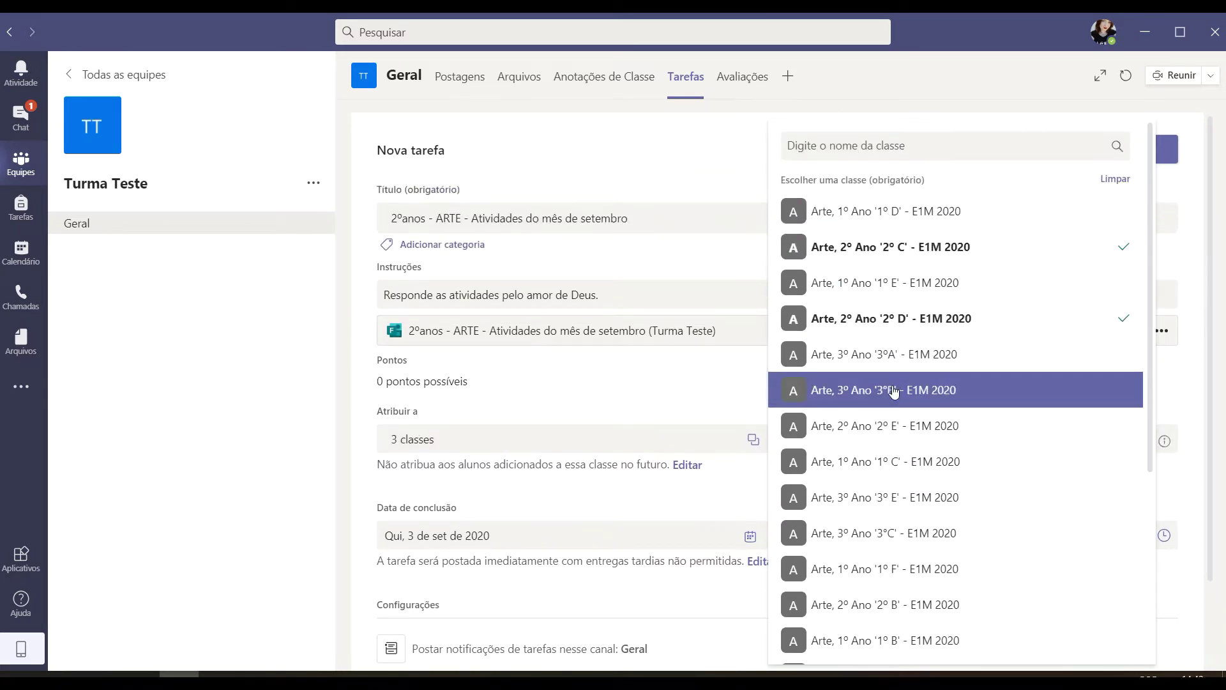
{"action": "left_click", "coordinate": [886, 427]}
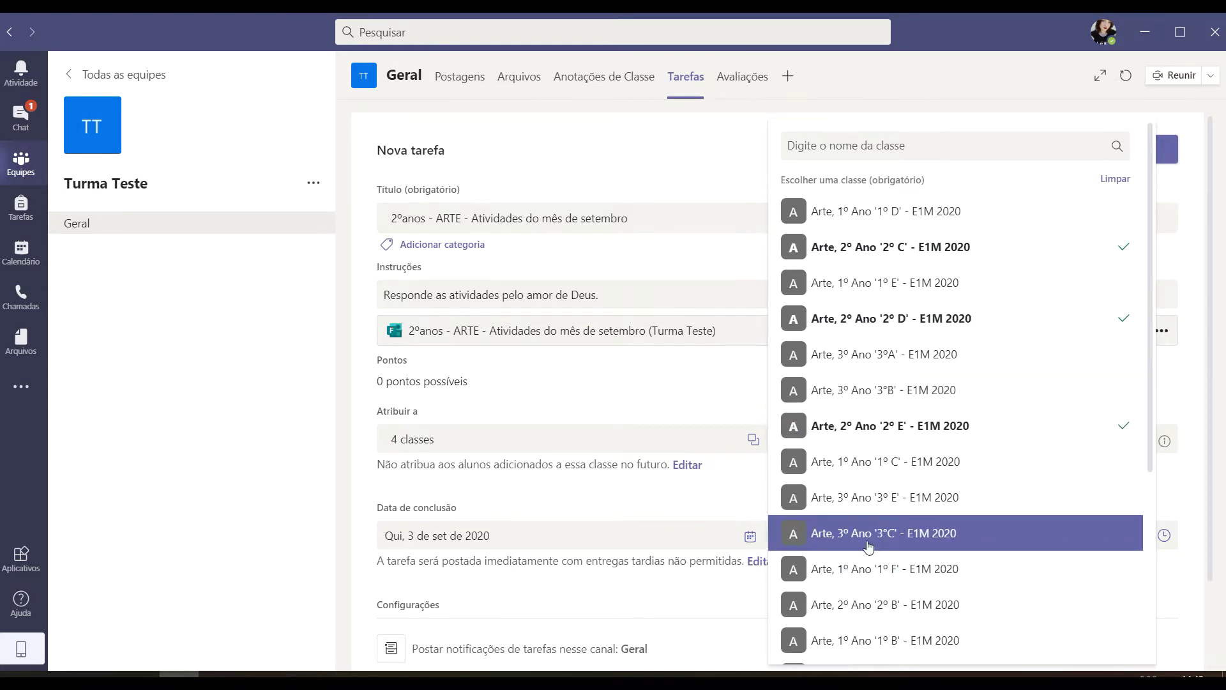
{"action": "left_click", "coordinate": [881, 604]}
{"action": "scroll", "coordinate": [902, 570], "scroll_direction": "down", "scroll_amount": 2}
{"action": "left_click", "coordinate": [954, 586]}
{"action": "scroll", "coordinate": [971, 584], "scroll_direction": "down", "scroll_amount": 1}
{"action": "left_click", "coordinate": [841, 542]}
{"action": "left_click", "coordinate": [841, 578]}
{"action": "left_click", "coordinate": [688, 507]}
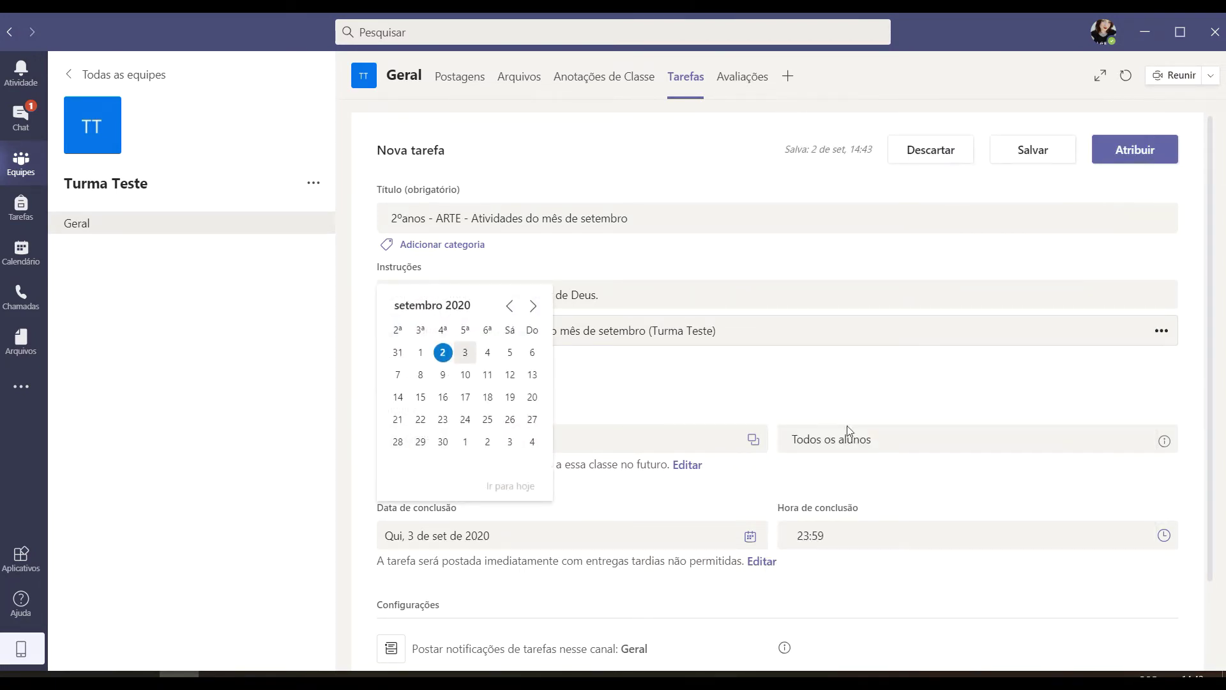
{"action": "left_click", "coordinate": [699, 382]}
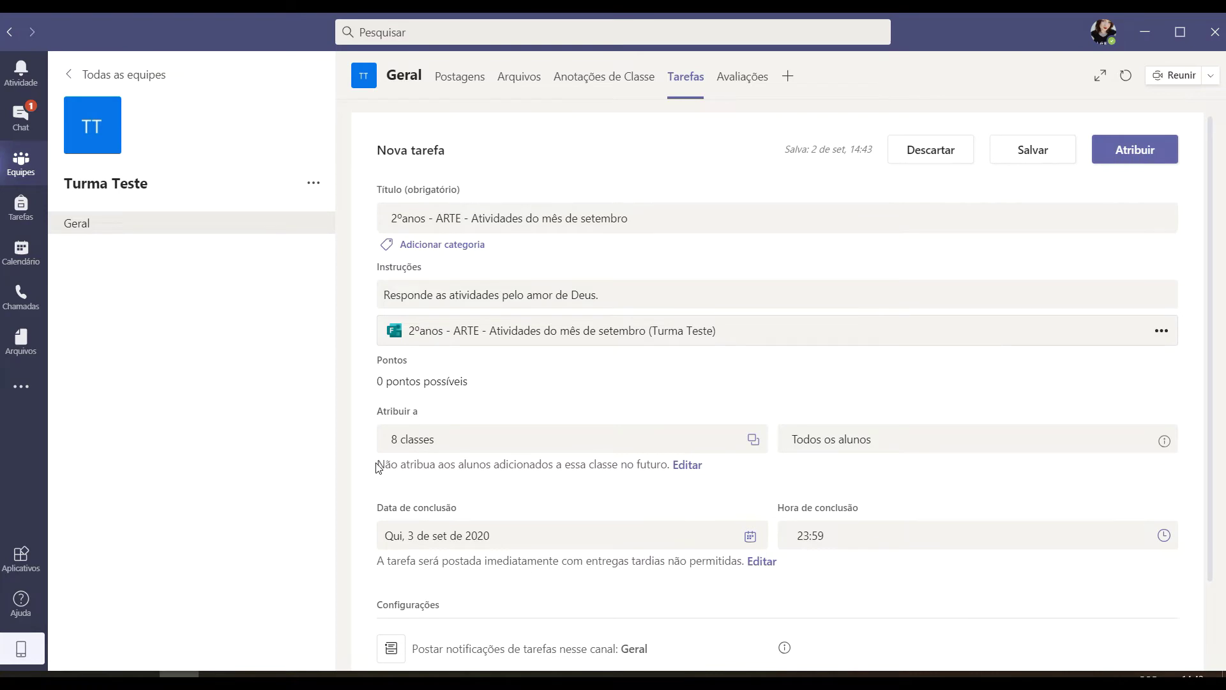
Try assigning the task to all students added in the future, and restore the option not to assign it to them
{"action": "left_click_drag", "start_coordinate": [377, 466], "coordinate": [586, 466]}
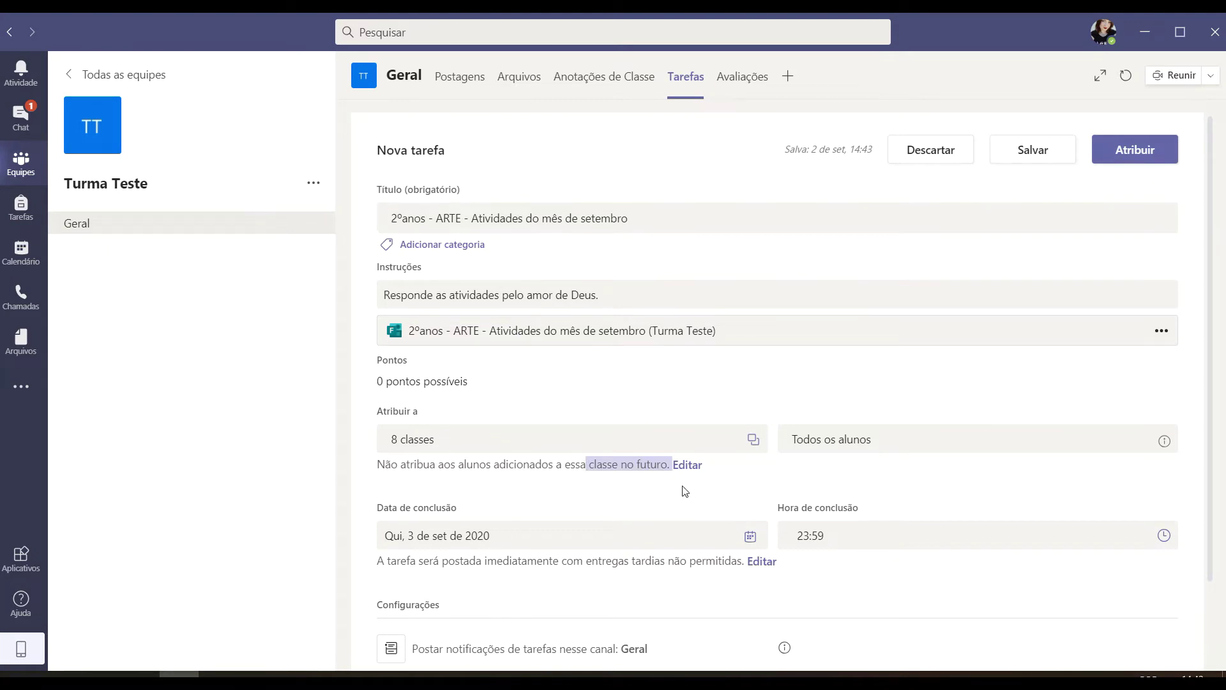
{"action": "left_click", "coordinate": [753, 478]}
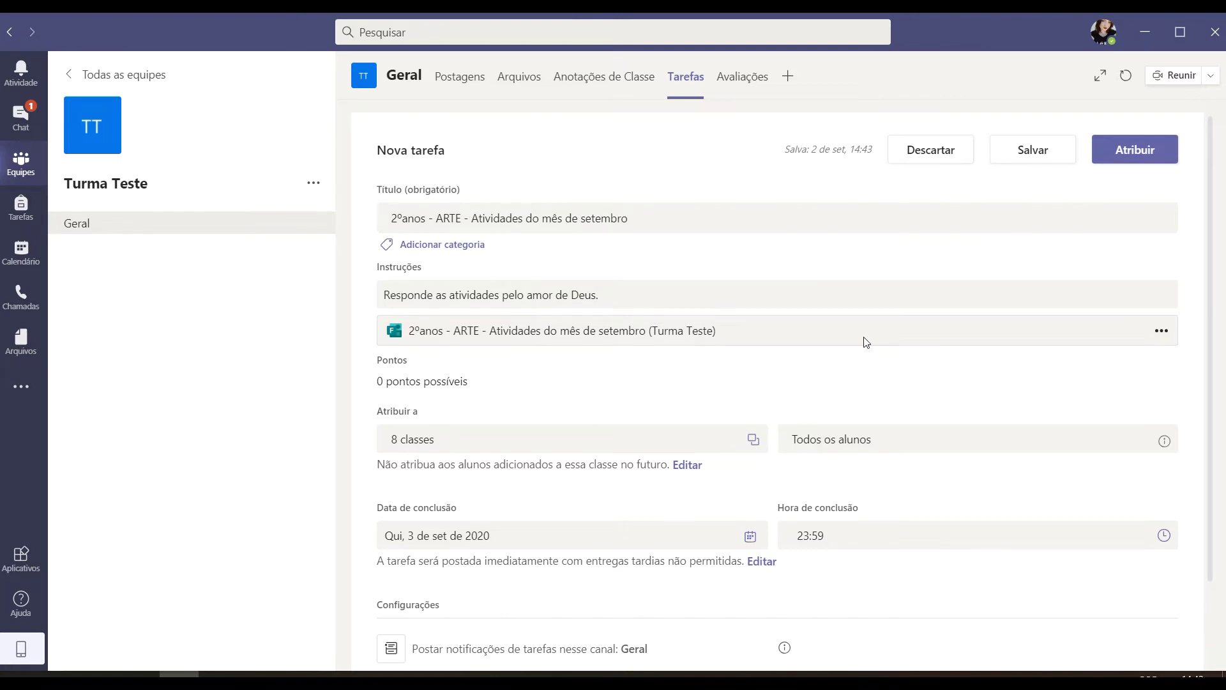
{"action": "left_click", "coordinate": [689, 466]}
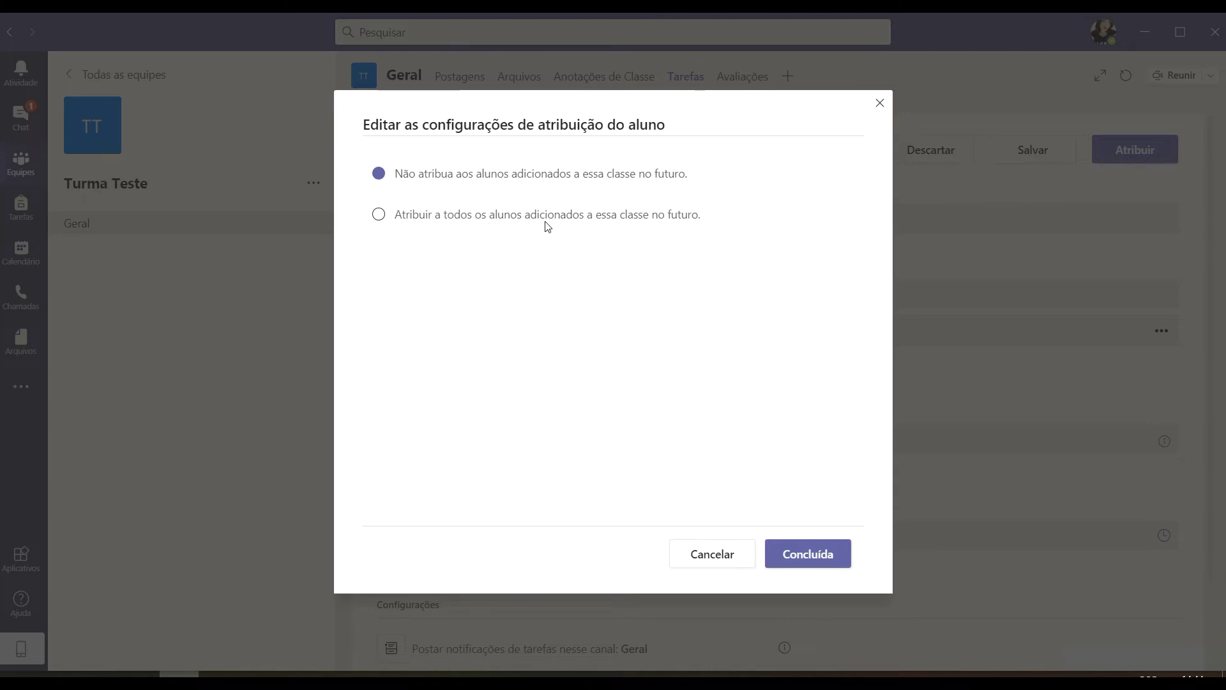
{"action": "left_click", "coordinate": [378, 215]}
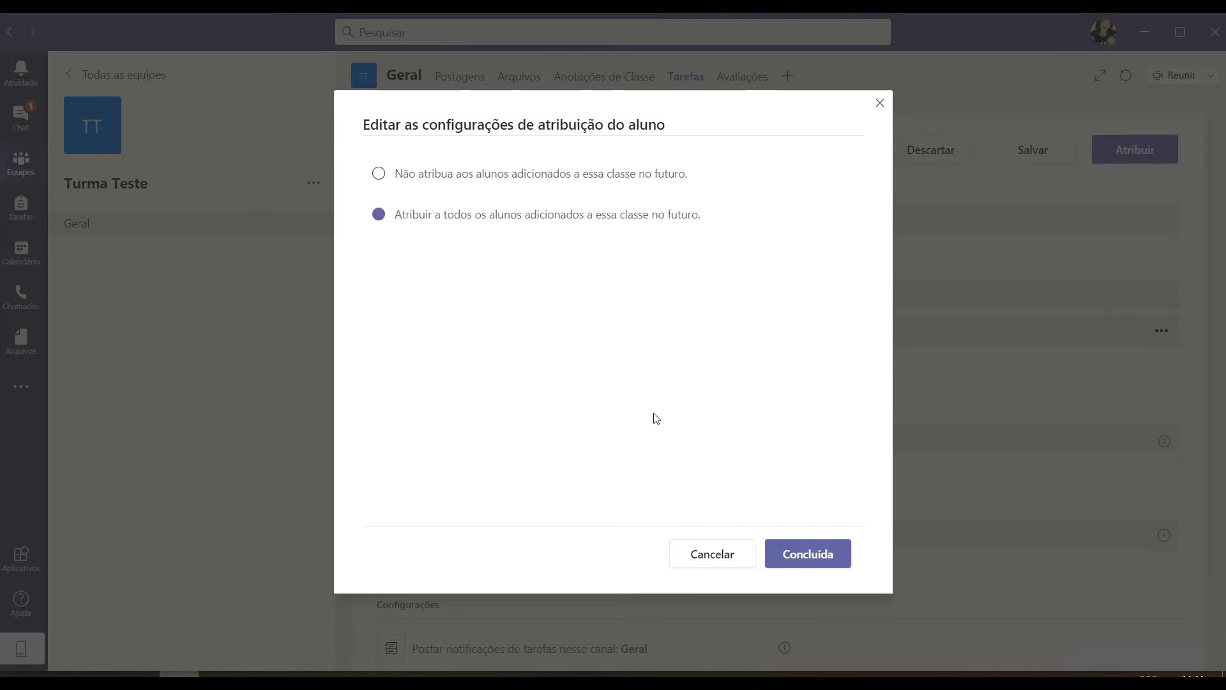
{"action": "left_click", "coordinate": [380, 176]}
{"action": "left_click", "coordinate": [803, 560]}
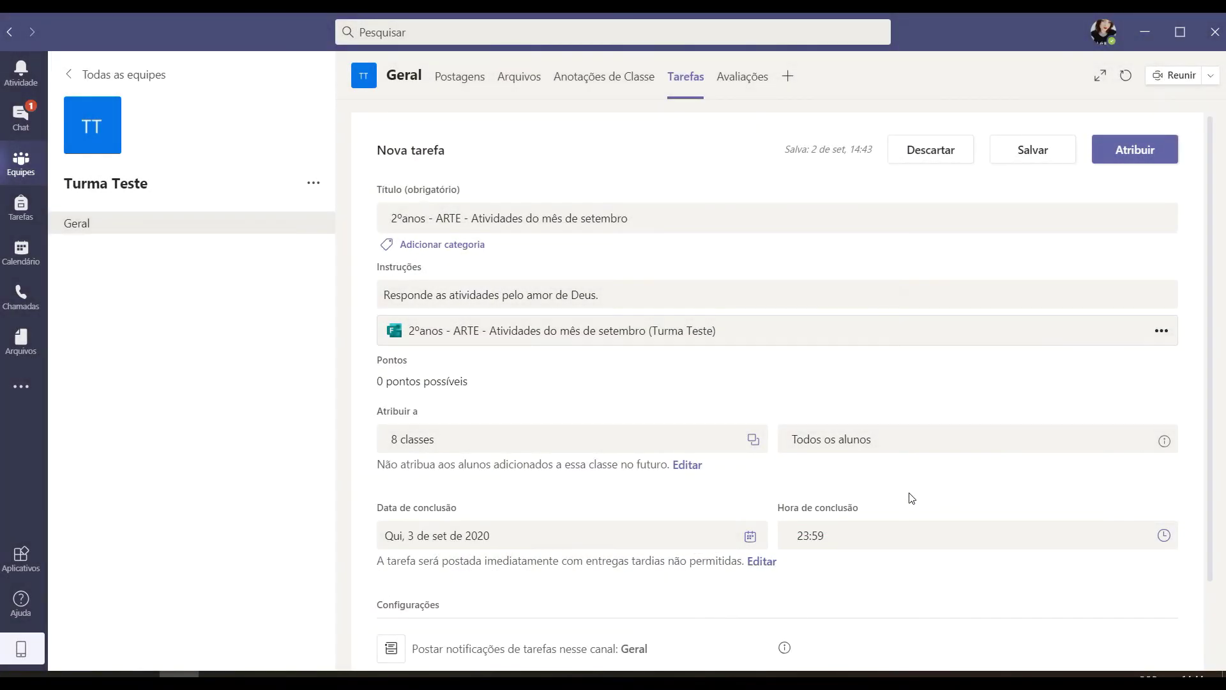
Set the assignment's due date to 25 September 2020 and its due time to 18:00
{"action": "scroll", "coordinate": [530, 491], "scroll_direction": "down", "scroll_amount": 1}
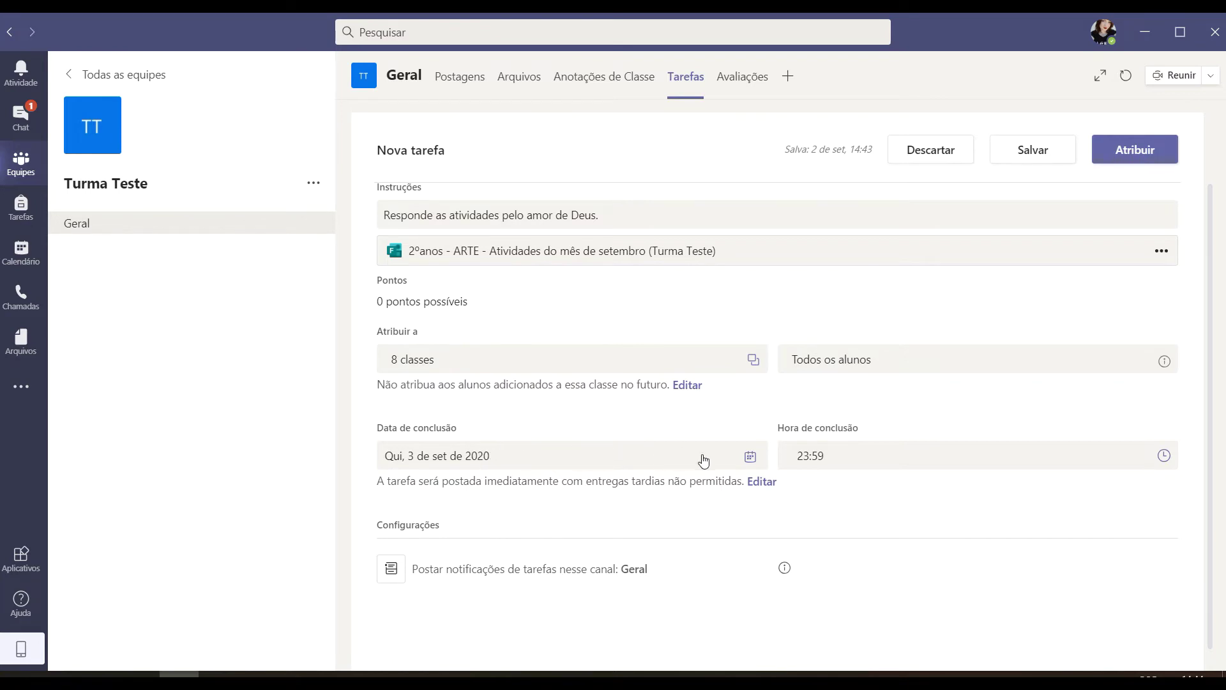
{"action": "left_click", "coordinate": [752, 457]}
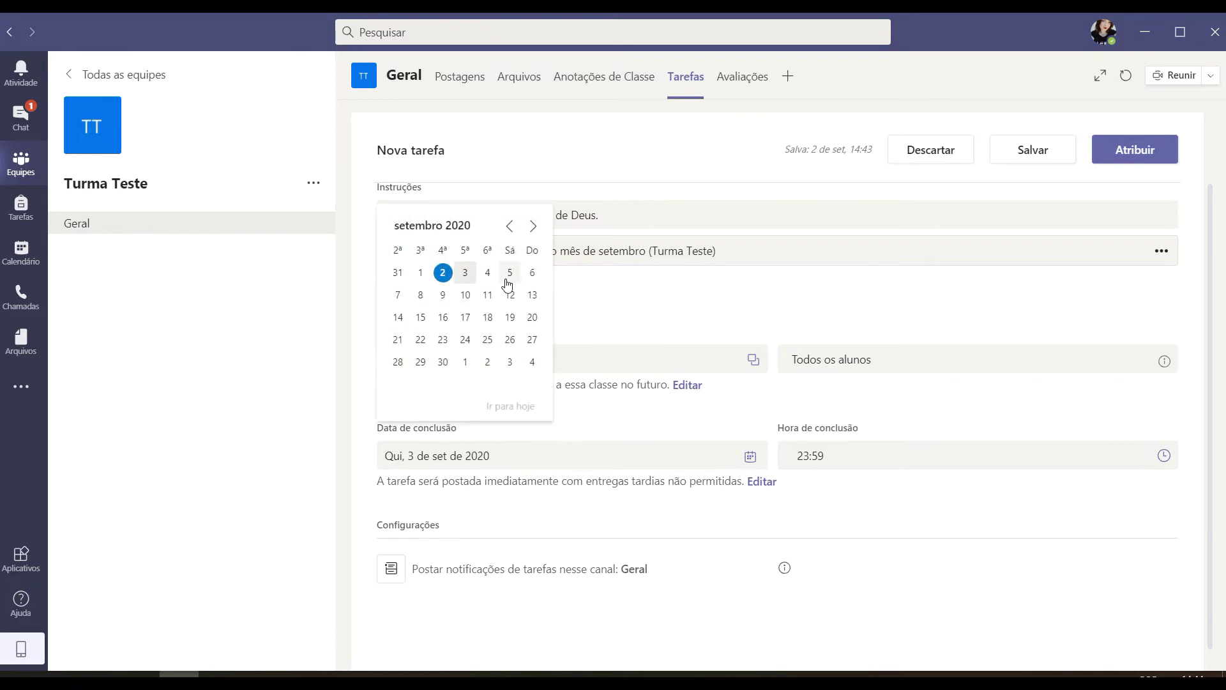
{"action": "left_click", "coordinate": [488, 340]}
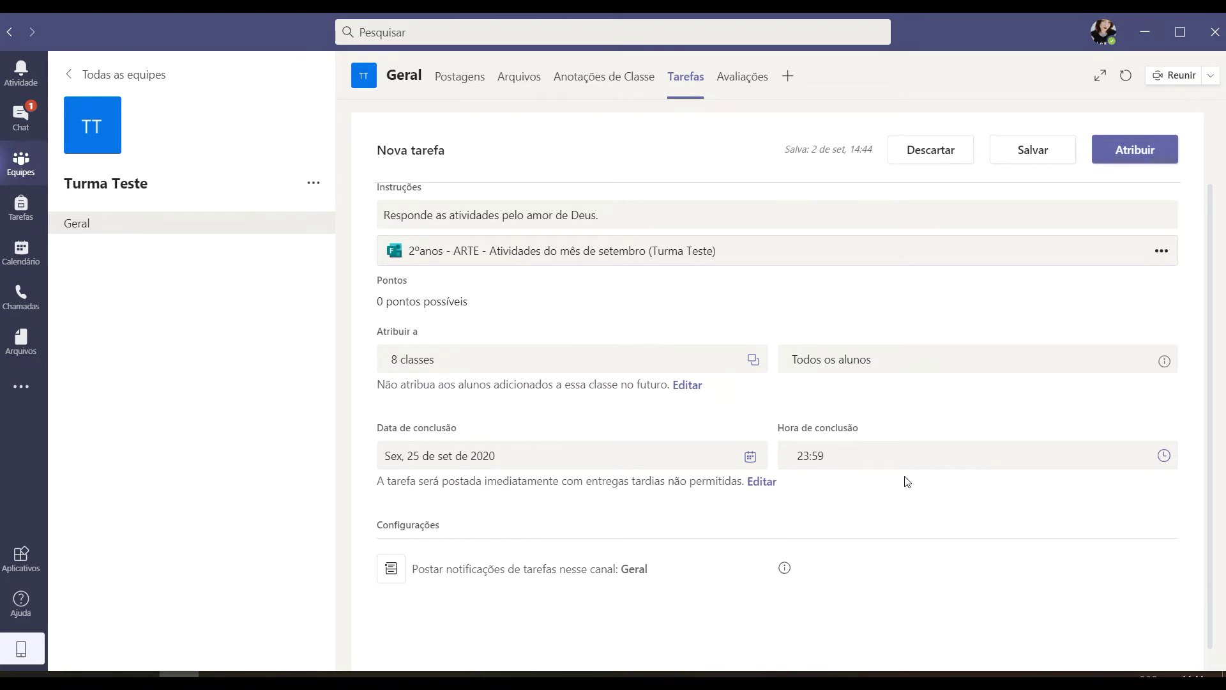
{"action": "left_click", "coordinate": [1164, 456]}
{"action": "scroll", "coordinate": [458, 307], "scroll_direction": "up", "scroll_amount": 1}
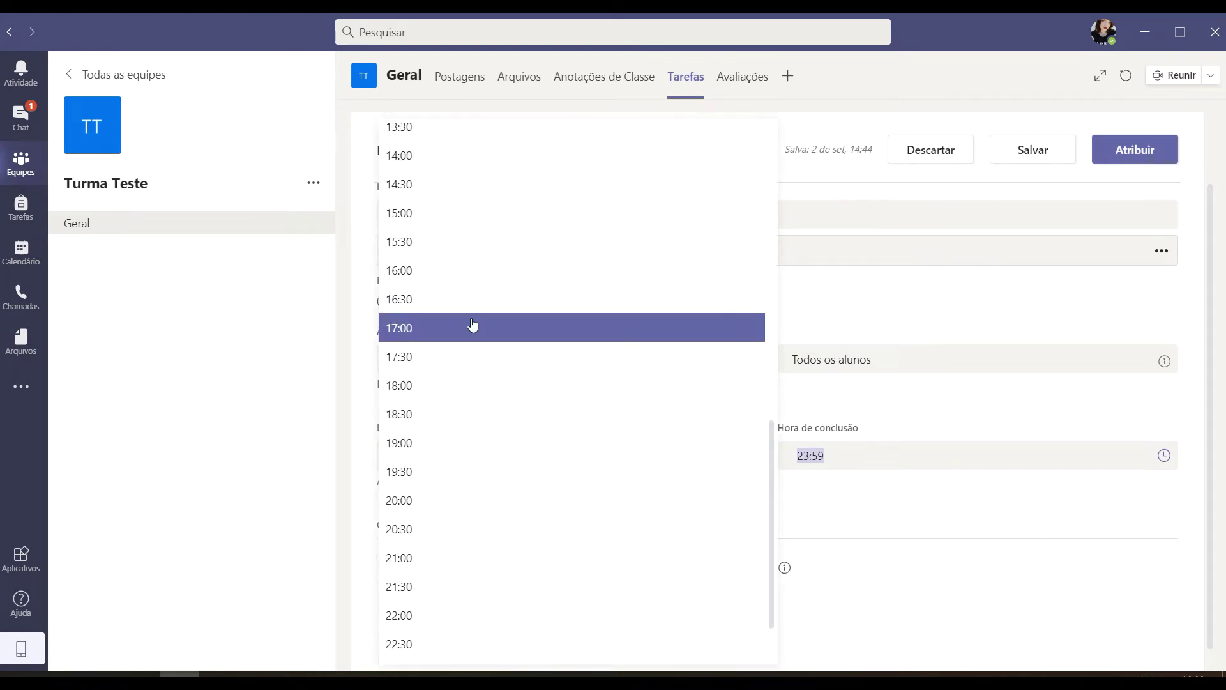
{"action": "left_click", "coordinate": [421, 383]}
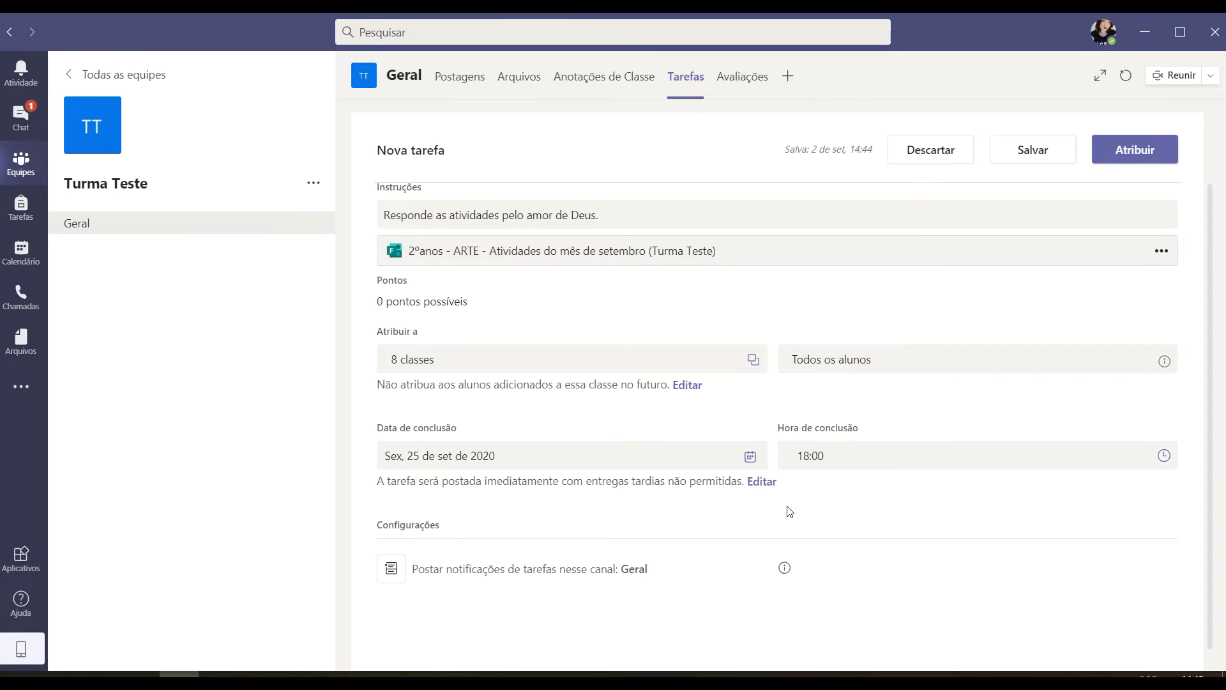
Try a closing date of 25 September 2020 at 21:00 in the assignment timeline, and cancel the change
{"action": "left_click", "coordinate": [764, 482]}
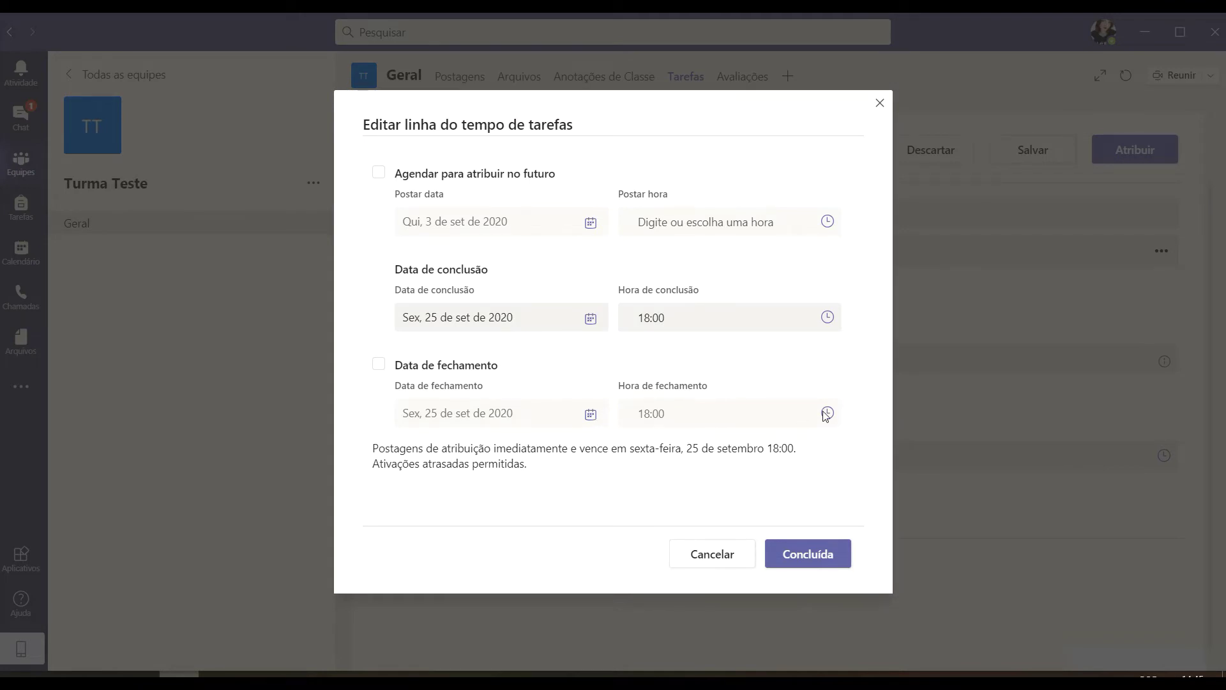
{"action": "left_click", "coordinate": [376, 367]}
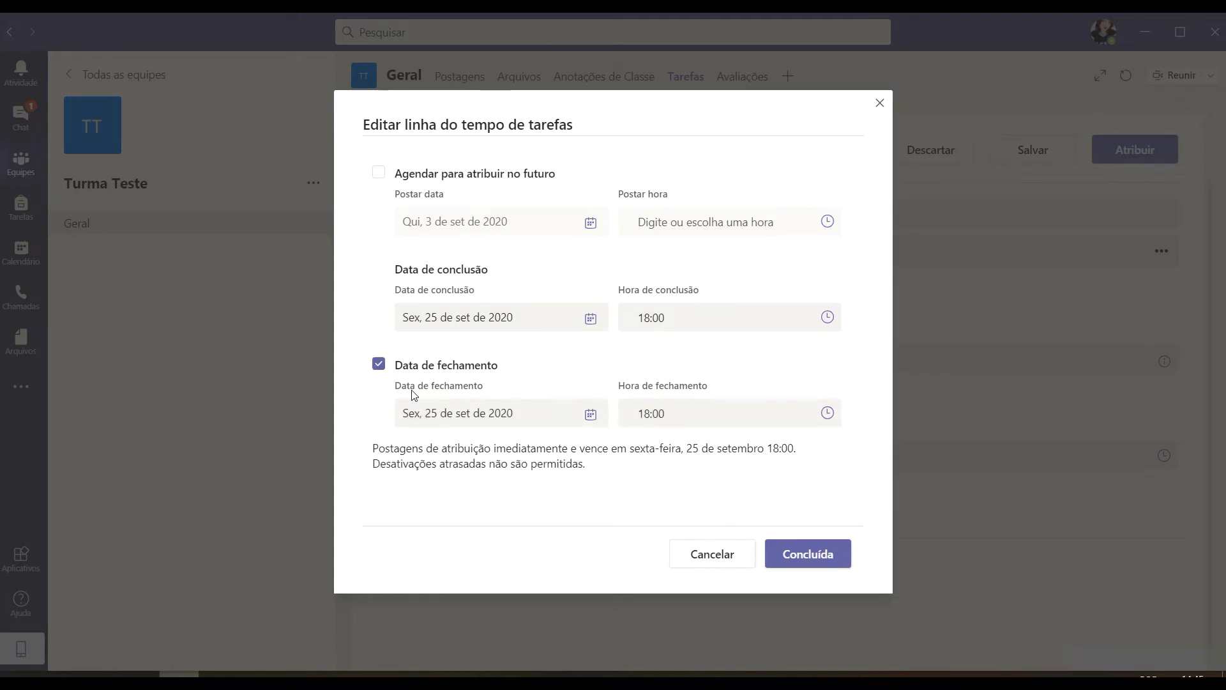
{"action": "left_click", "coordinate": [729, 409]}
{"action": "left_click", "coordinate": [826, 422]}
{"action": "scroll", "coordinate": [464, 521], "scroll_direction": "down", "scroll_amount": 3}
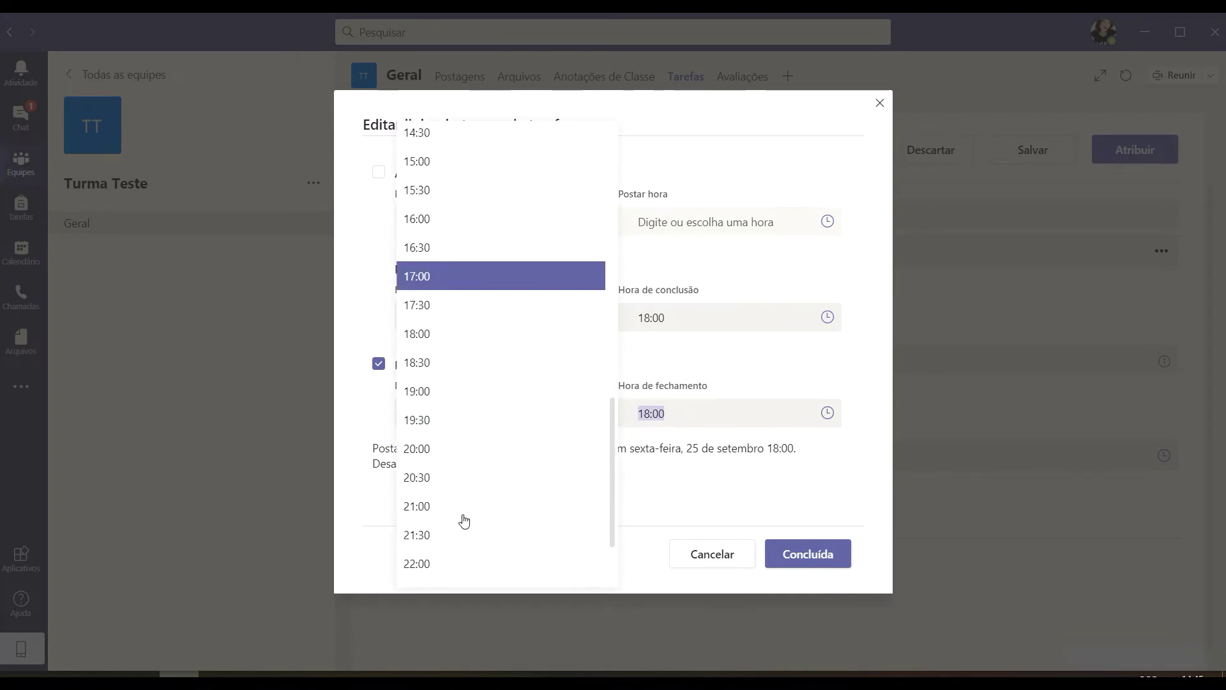
{"action": "left_click", "coordinate": [455, 505]}
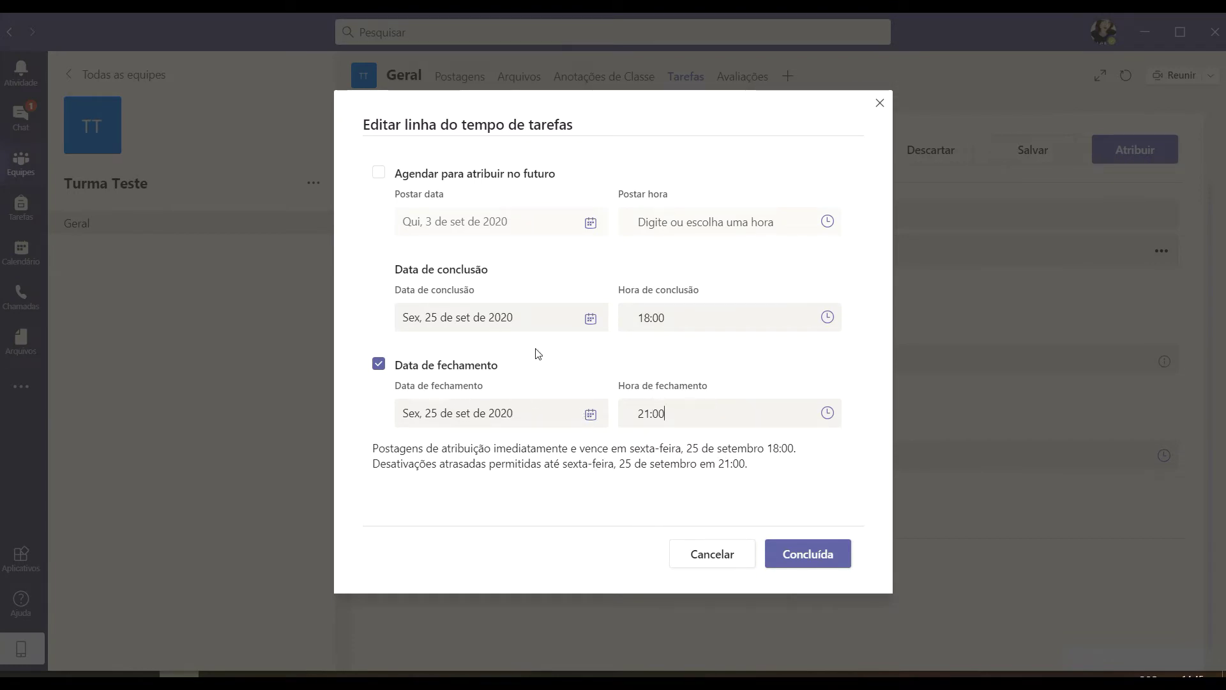
{"action": "left_click", "coordinate": [711, 564]}
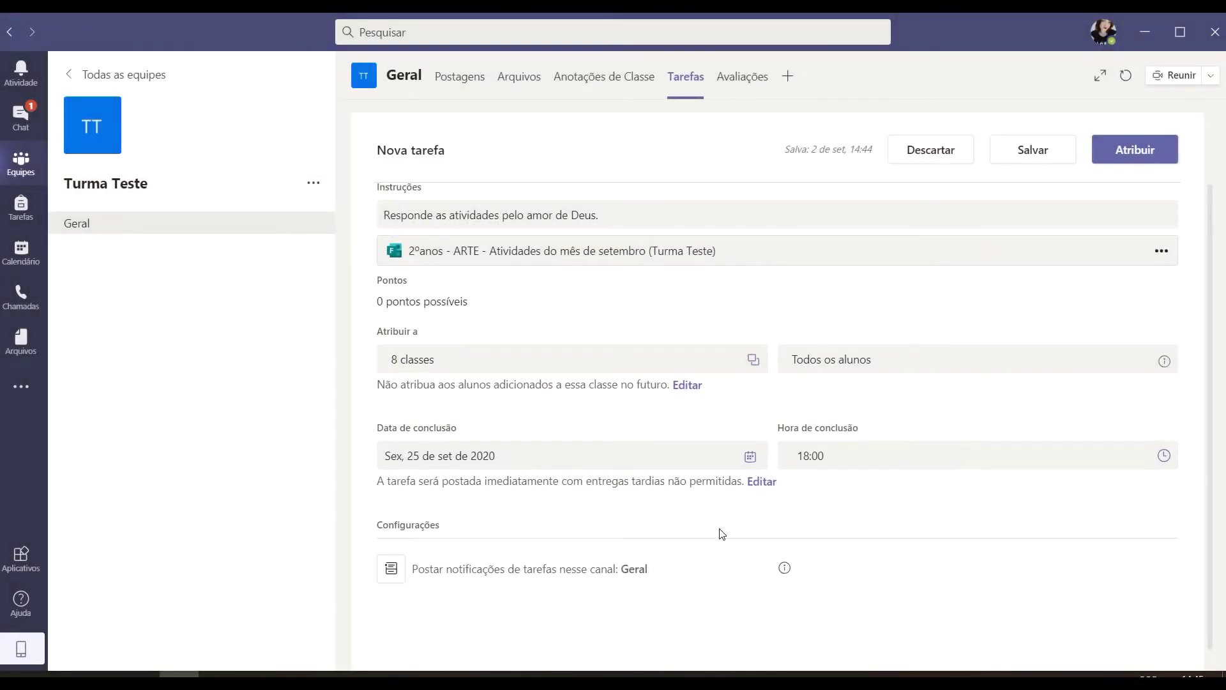
{"action": "scroll", "coordinate": [721, 534], "scroll_direction": "down", "scroll_amount": 1}
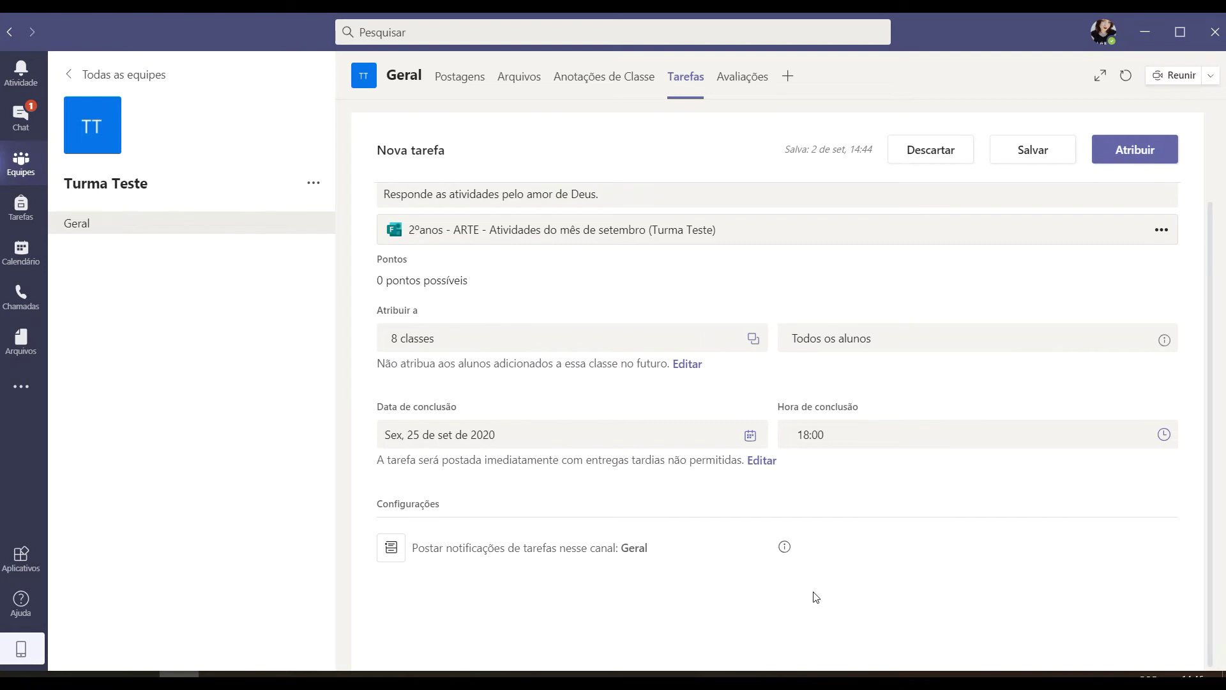
{"action": "scroll", "coordinate": [807, 545], "scroll_direction": "up", "scroll_amount": 2}
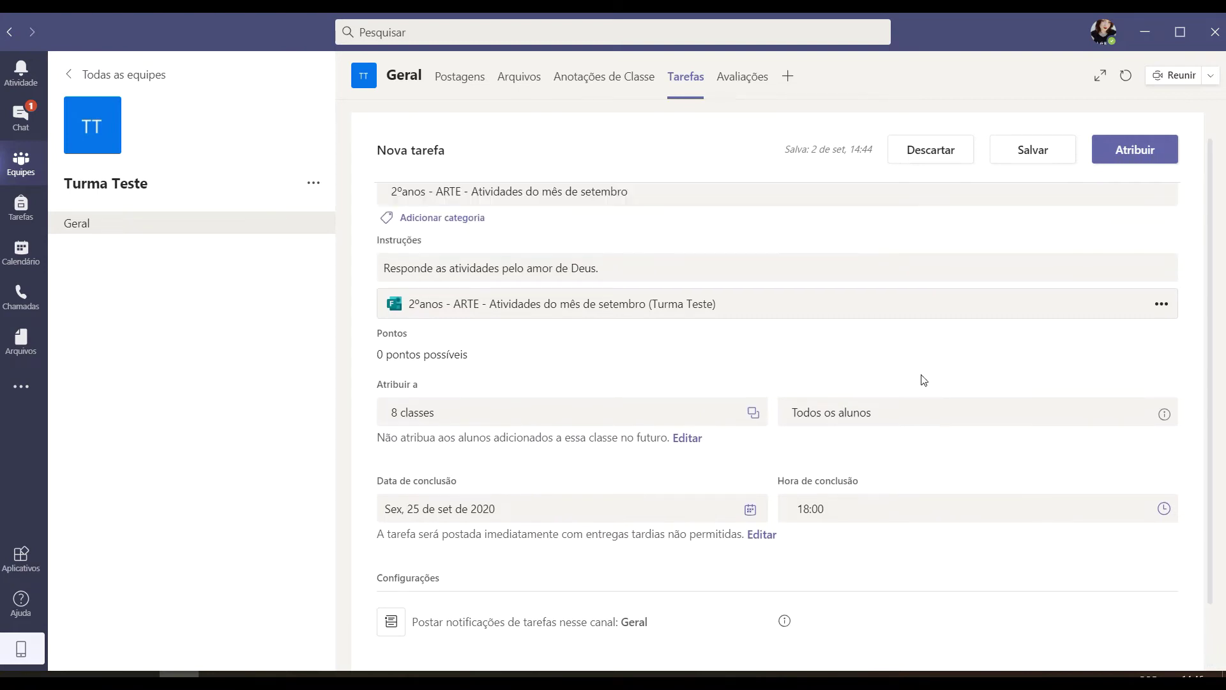
{"action": "scroll", "coordinate": [774, 496], "scroll_direction": "down", "scroll_amount": 2}
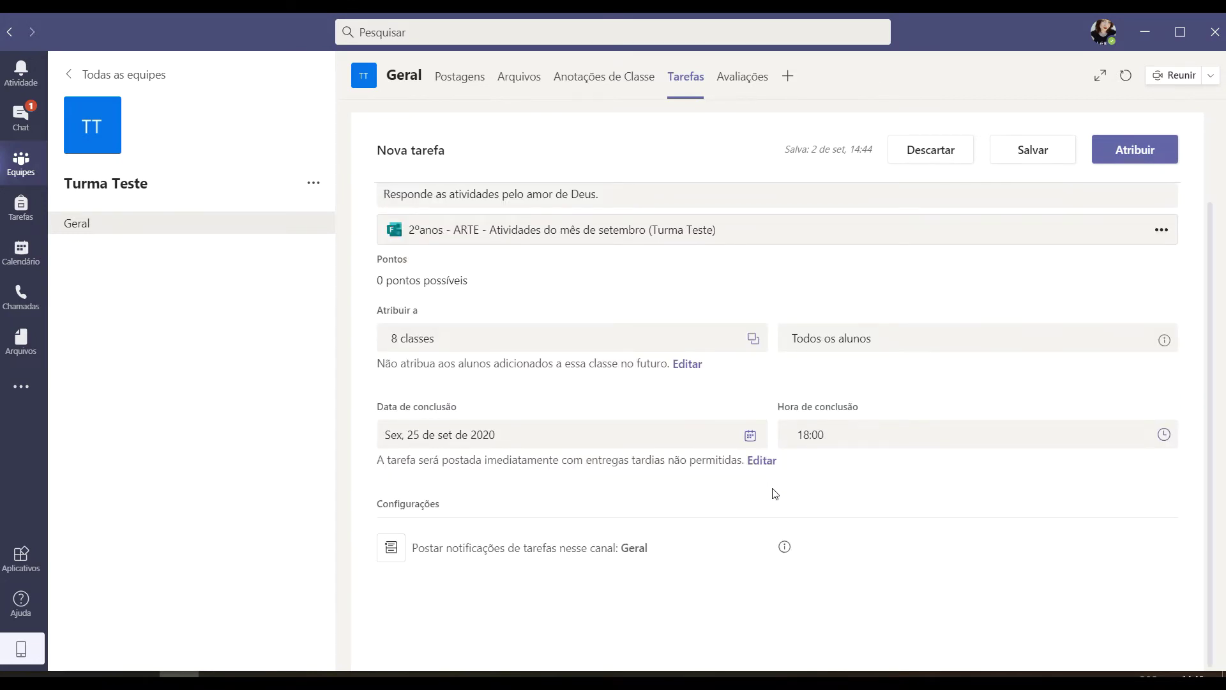
Assign the September Arte quiz task to the eight selected classes and open it from its post in Turma Teste's Geral channel
{"action": "scroll", "coordinate": [775, 494], "scroll_direction": "up", "scroll_amount": 2}
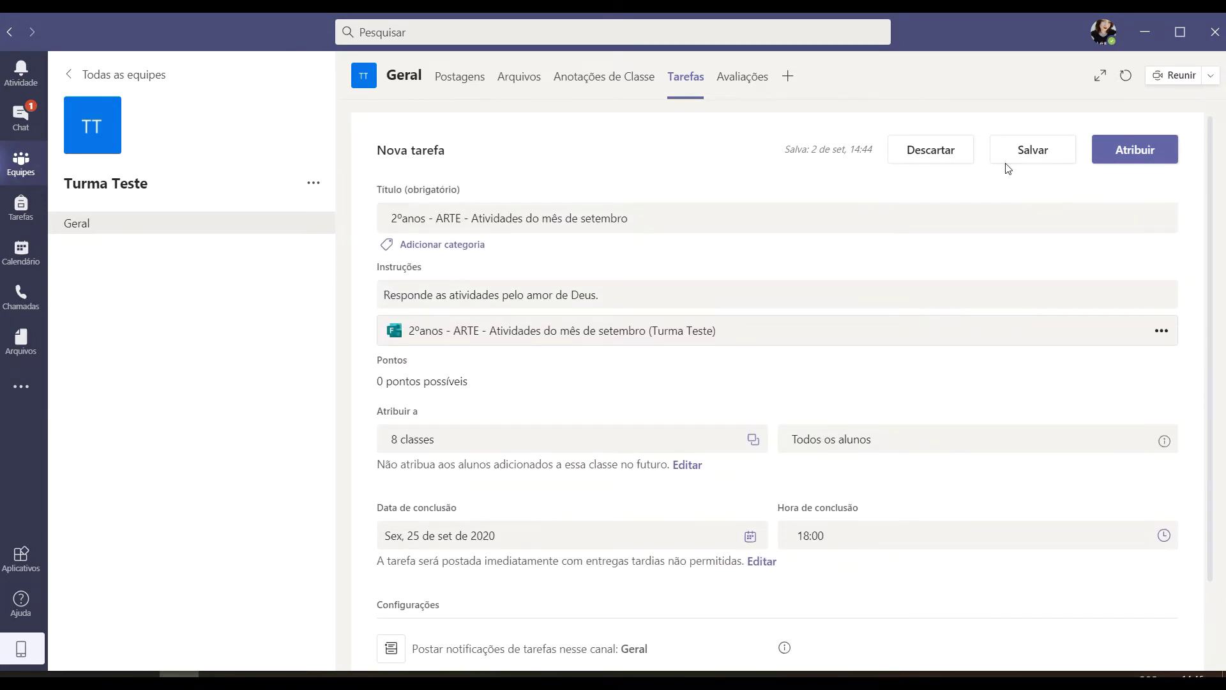
{"action": "left_click", "coordinate": [1132, 151]}
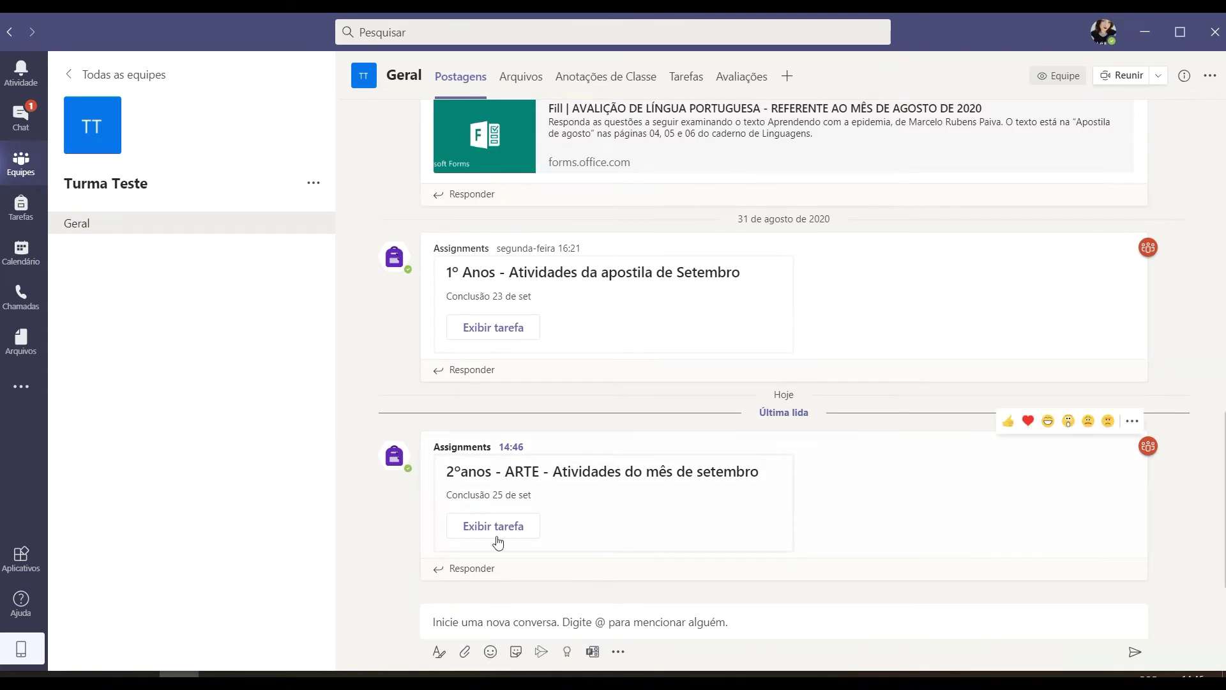
{"action": "left_click", "coordinate": [493, 526]}
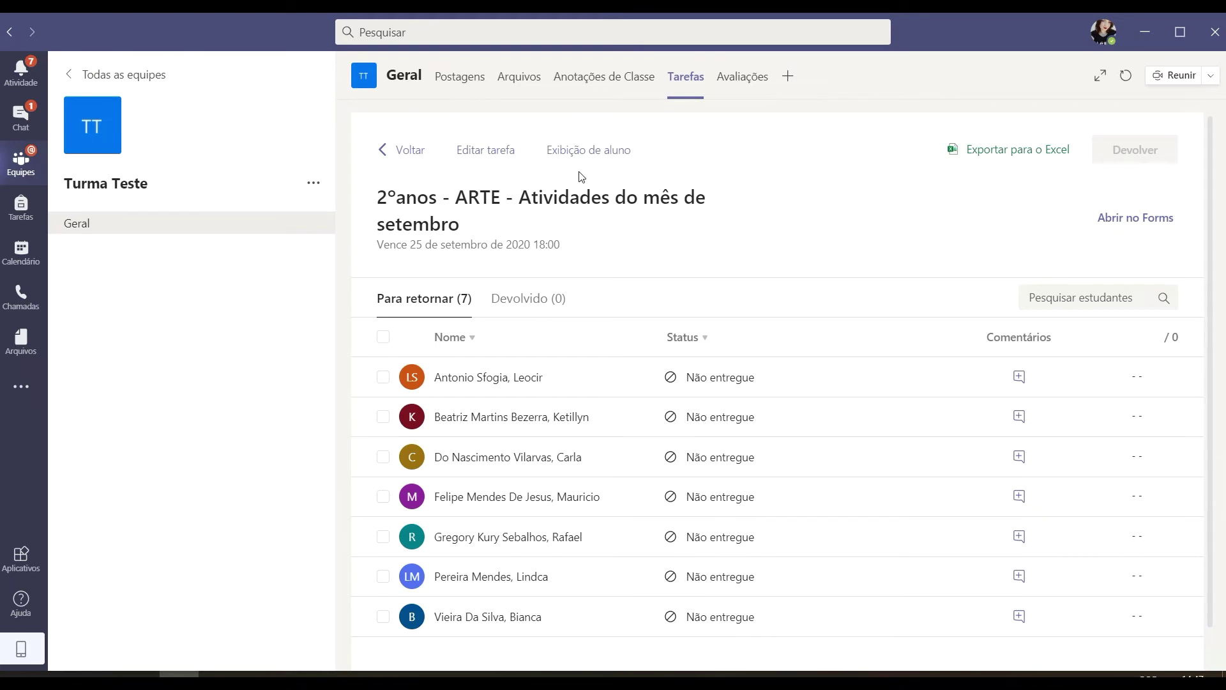
Preview how students see the September Arte task, including its due date, and return to Turma Teste's task list
{"action": "left_click", "coordinate": [594, 157]}
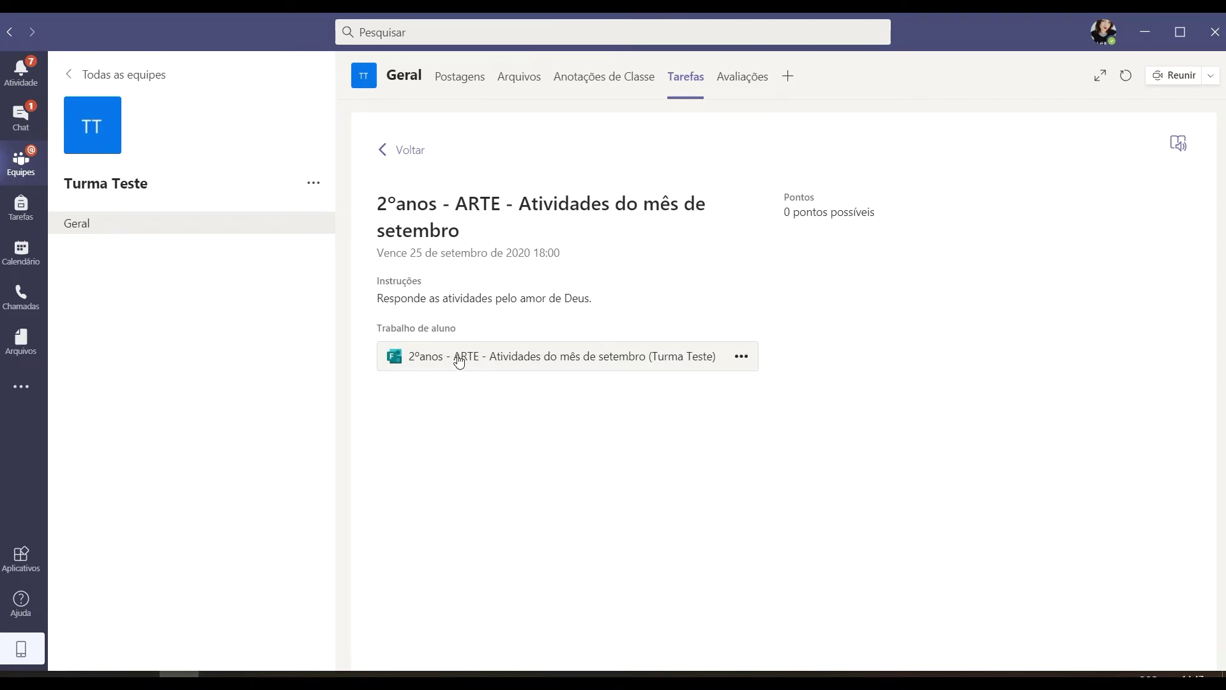
{"action": "left_click_drag", "start_coordinate": [375, 252], "coordinate": [594, 253]}
{"action": "left_click", "coordinate": [593, 252]}
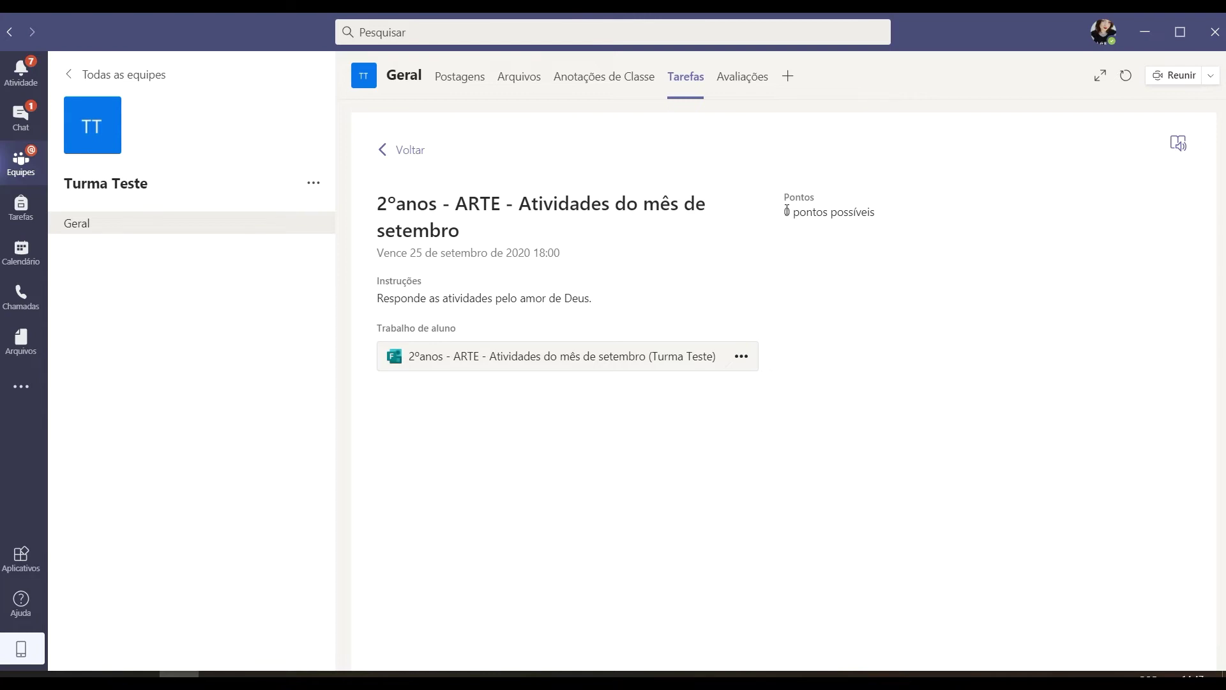
{"action": "left_click", "coordinate": [409, 156]}
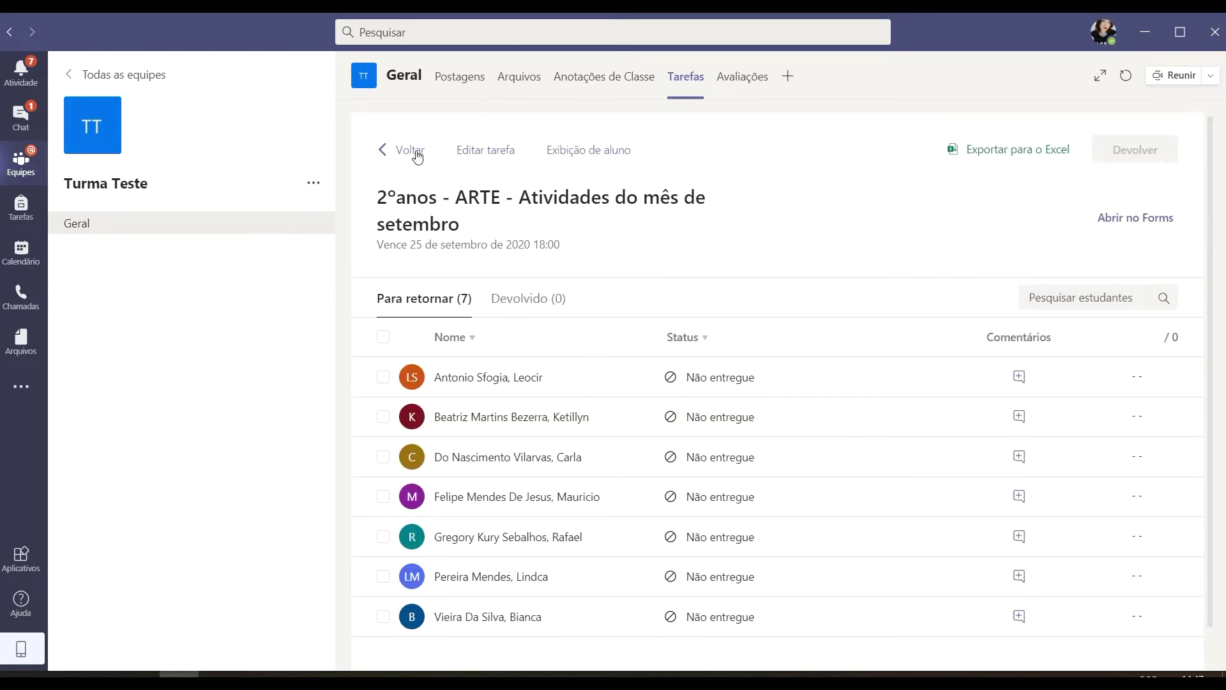
{"action": "left_click", "coordinate": [416, 157]}
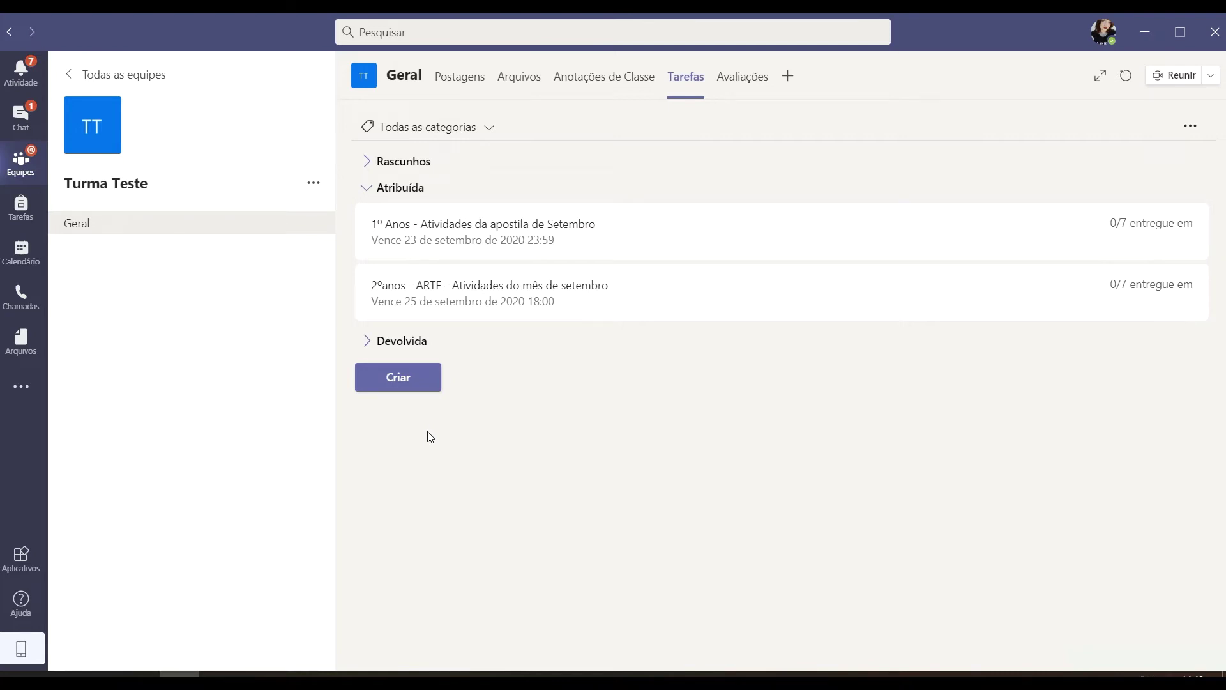
Create a new task in Turma Teste with the title "Faça um desenho de um cavalo"
{"action": "left_click", "coordinate": [416, 382]}
{"action": "left_click", "coordinate": [414, 285]}
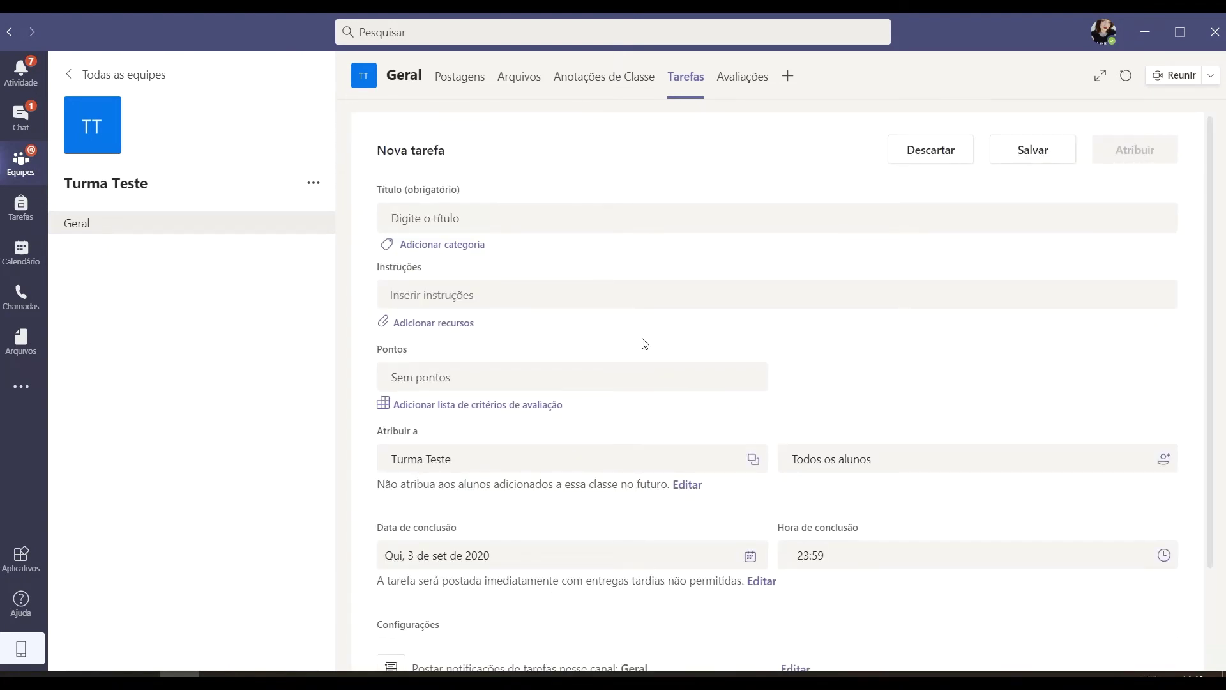
{"action": "left_click", "coordinate": [468, 209]}
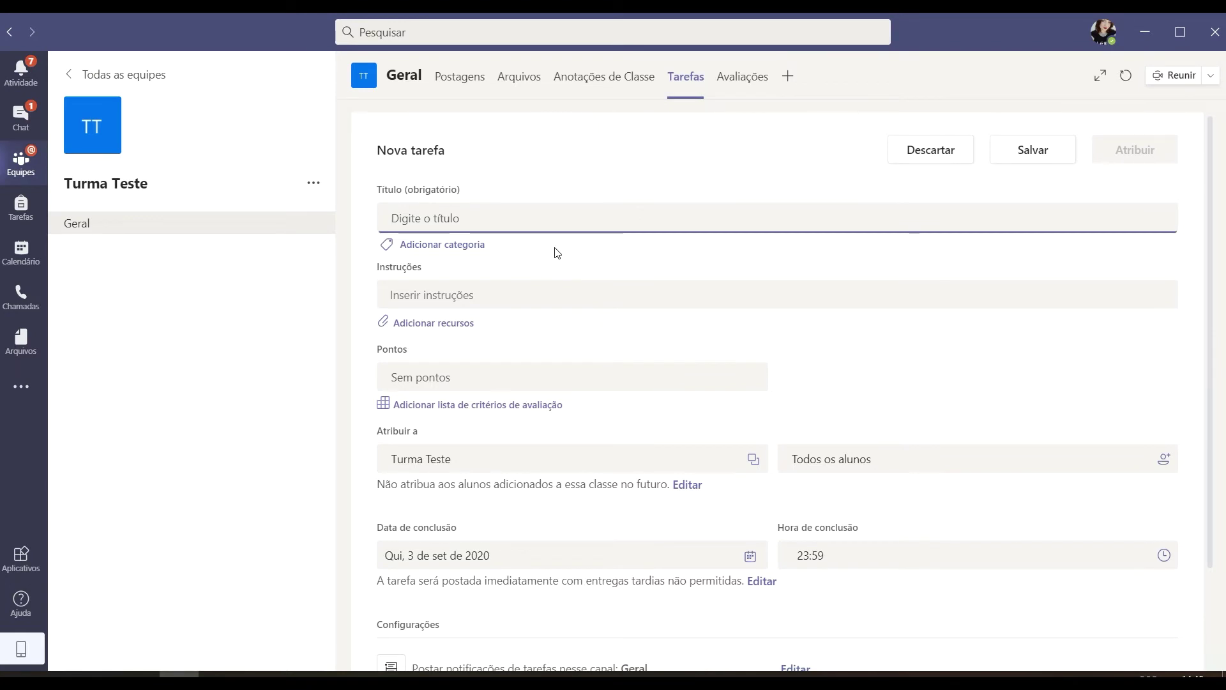
{"action": "type", "text": "Fç"}
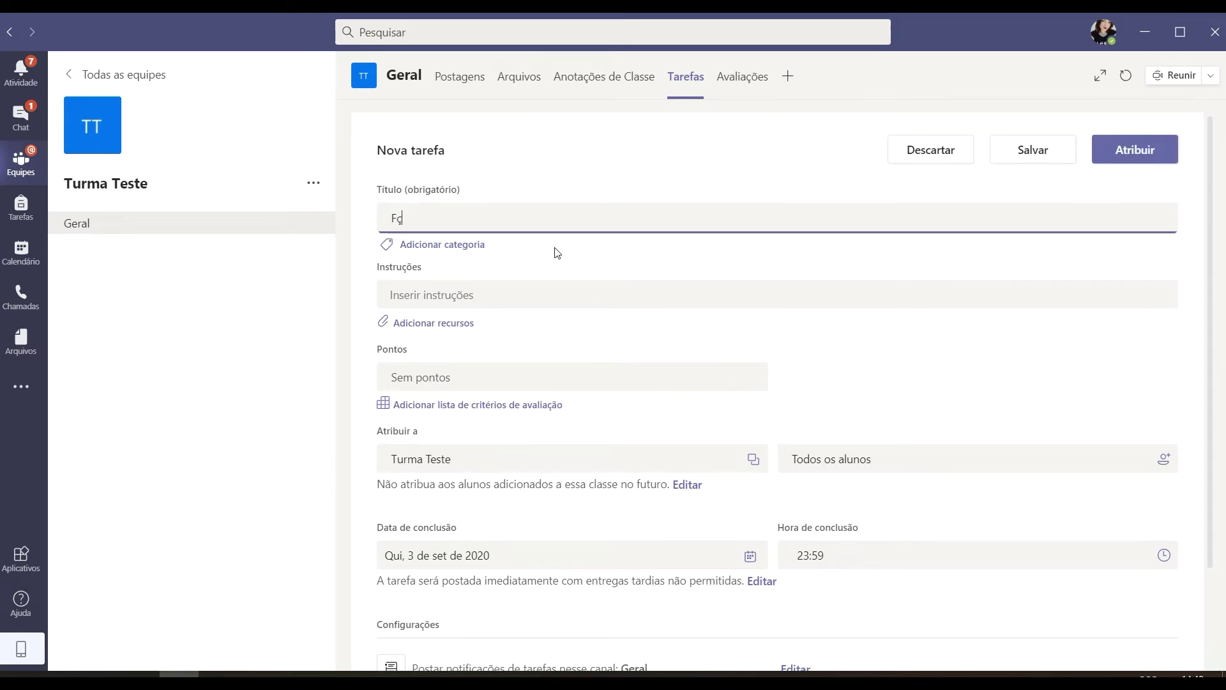
{"action": "type", "text": "arm"}
{"action": "key", "text": "BackSpace"}
{"action": "key", "text": "BackSpace"}
{"action": "key", "text": "BackSpace"}
{"action": "key", "text": "BackSpace"}
{"action": "type", "text": "aça um desenho de um c"}
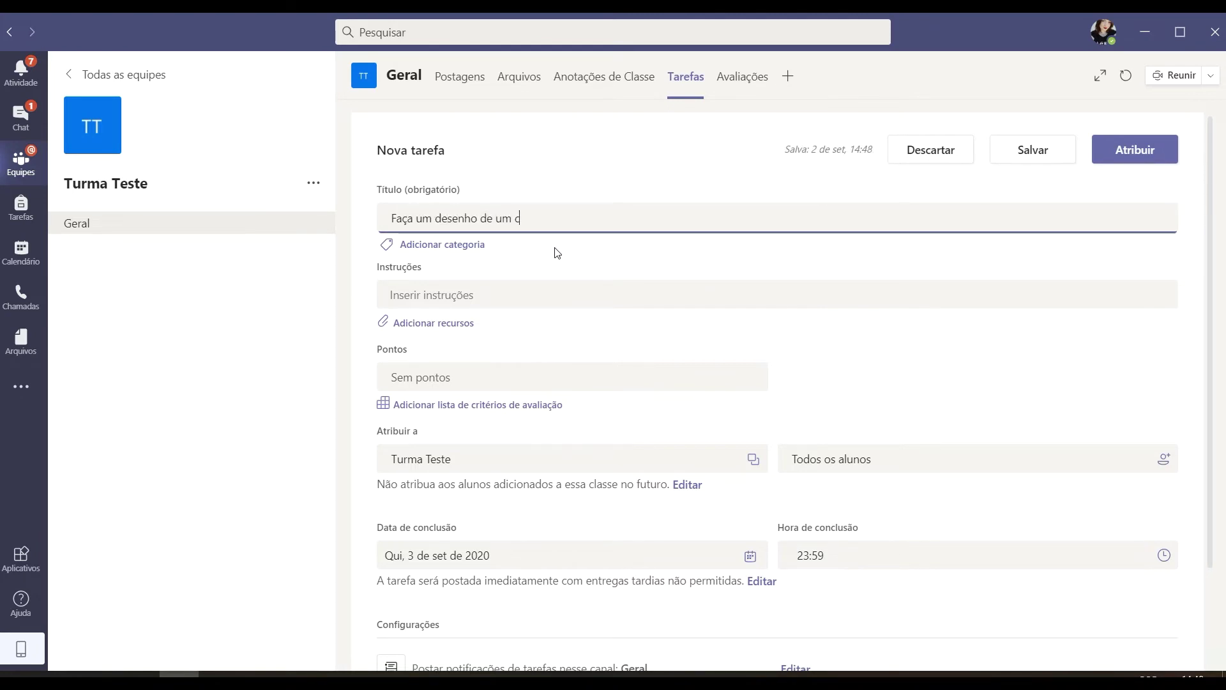
{"action": "type", "text": "avalo"}
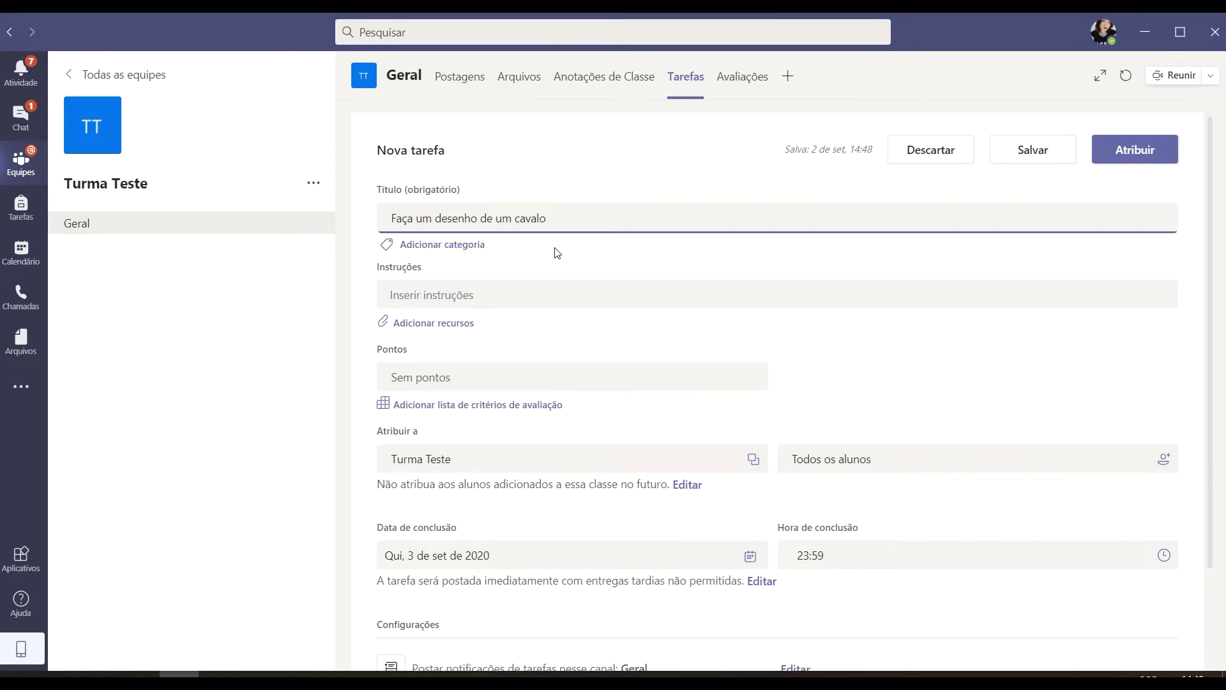
Start a new list of evaluation criteria for the horse drawing task, leaving its instructions and points empty
{"action": "left_click", "coordinate": [463, 294]}
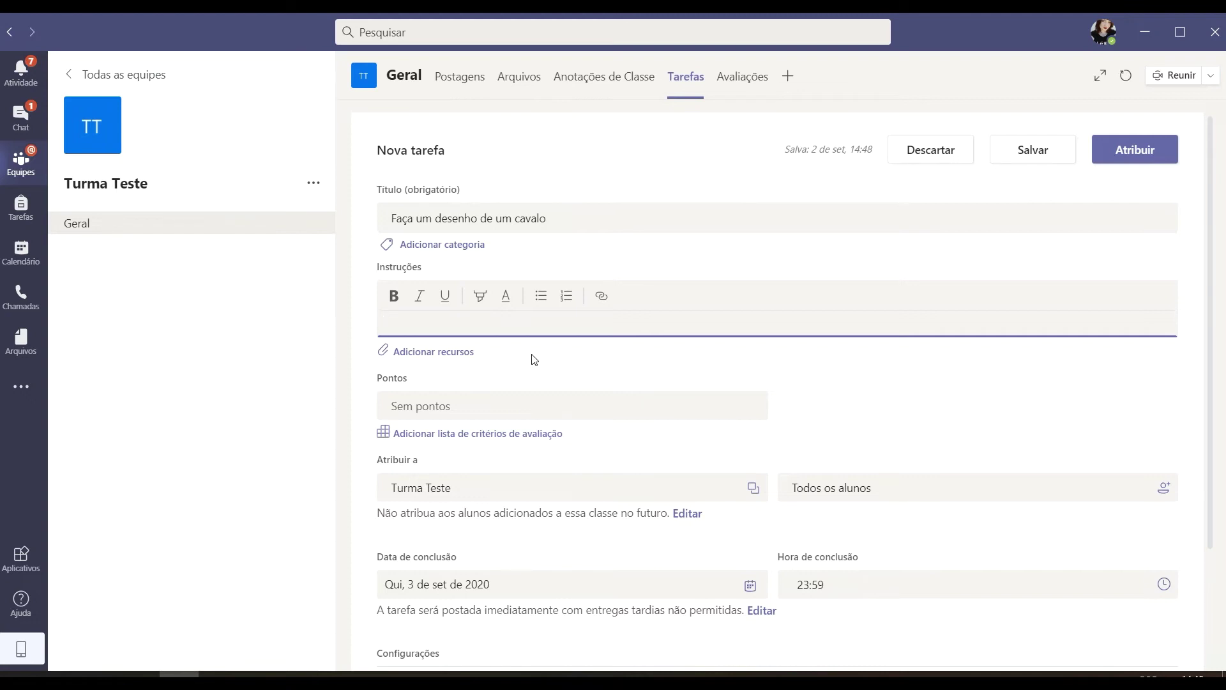
{"action": "left_click", "coordinate": [438, 406]}
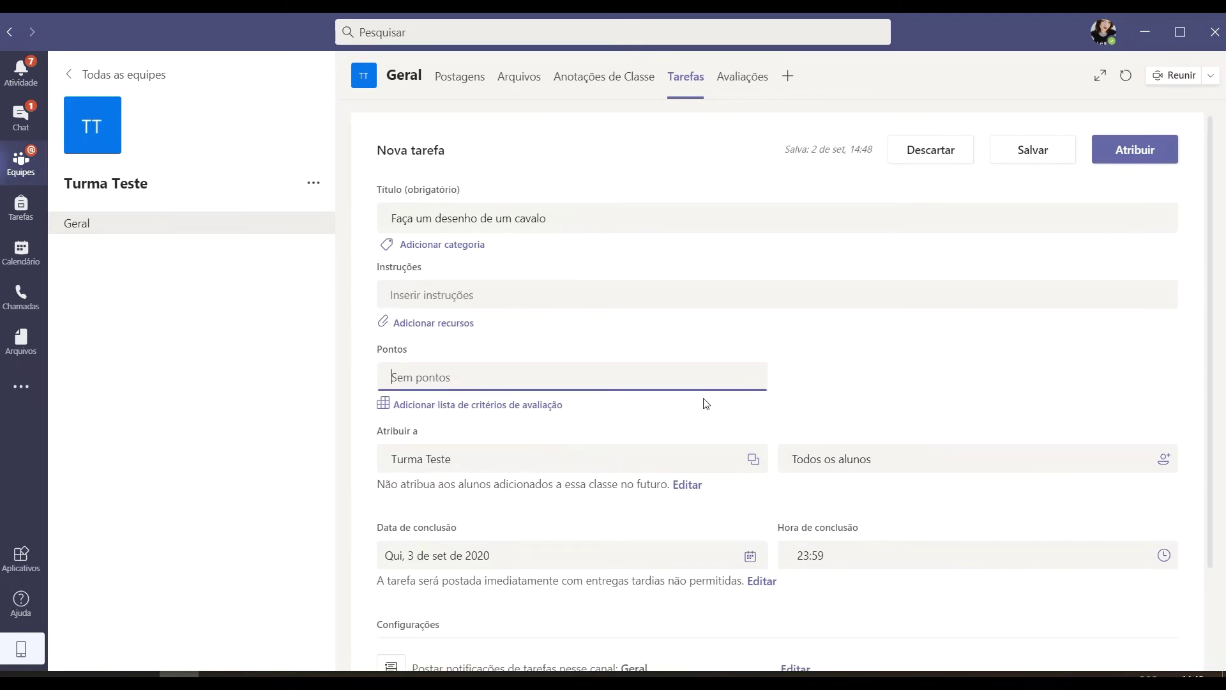
{"action": "left_click", "coordinate": [468, 410]}
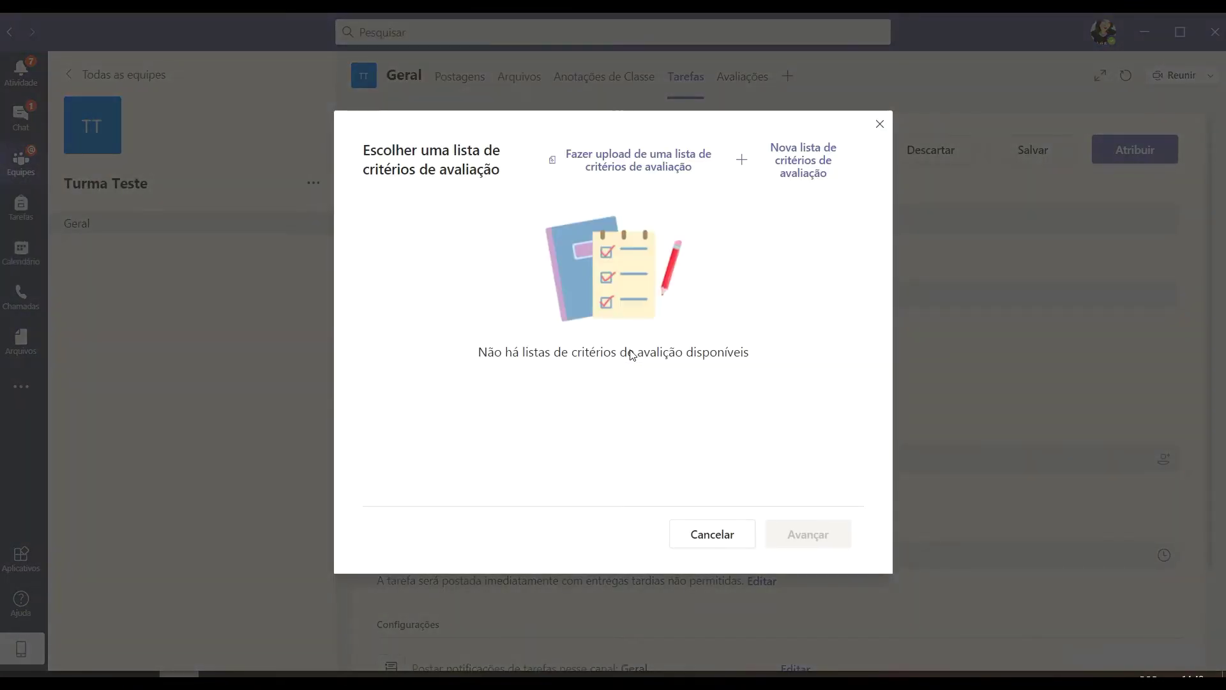
{"action": "left_click", "coordinate": [809, 169]}
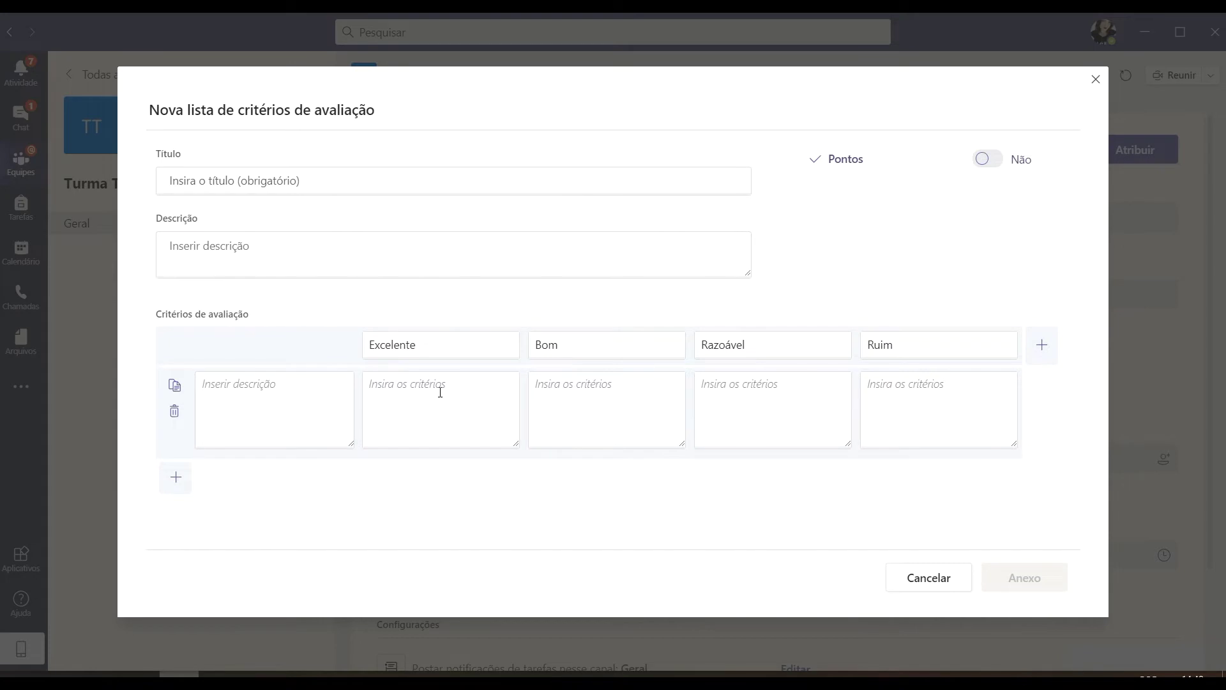
Try the criterion "precisa conter todas as informaçoes" for the Excelente level, and discard the new evaluation criteria list
{"action": "left_click", "coordinate": [440, 393]}
{"action": "type", "text": "precisa c"}
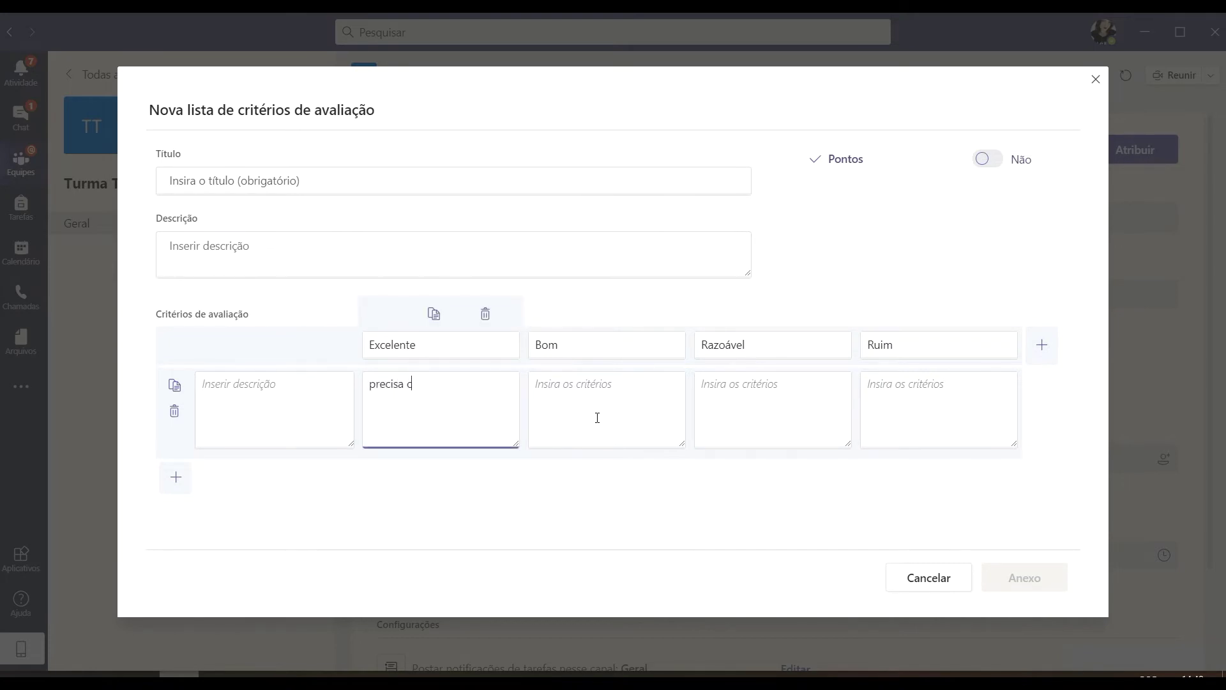
{"action": "type", "text": "ontem"}
{"action": "key", "text": "BackSpace"}
{"action": "key", "text": "BackSpace"}
{"action": "type", "text": "r todas as informaçoes"}
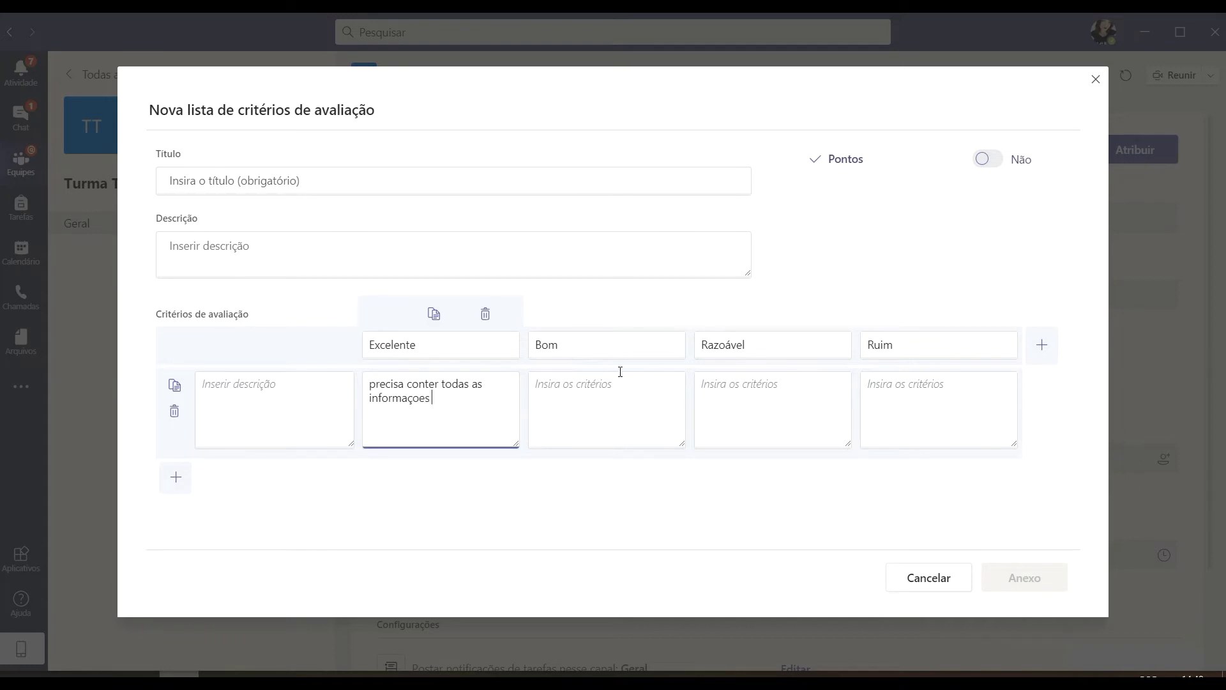
{"action": "left_click", "coordinate": [615, 392]}
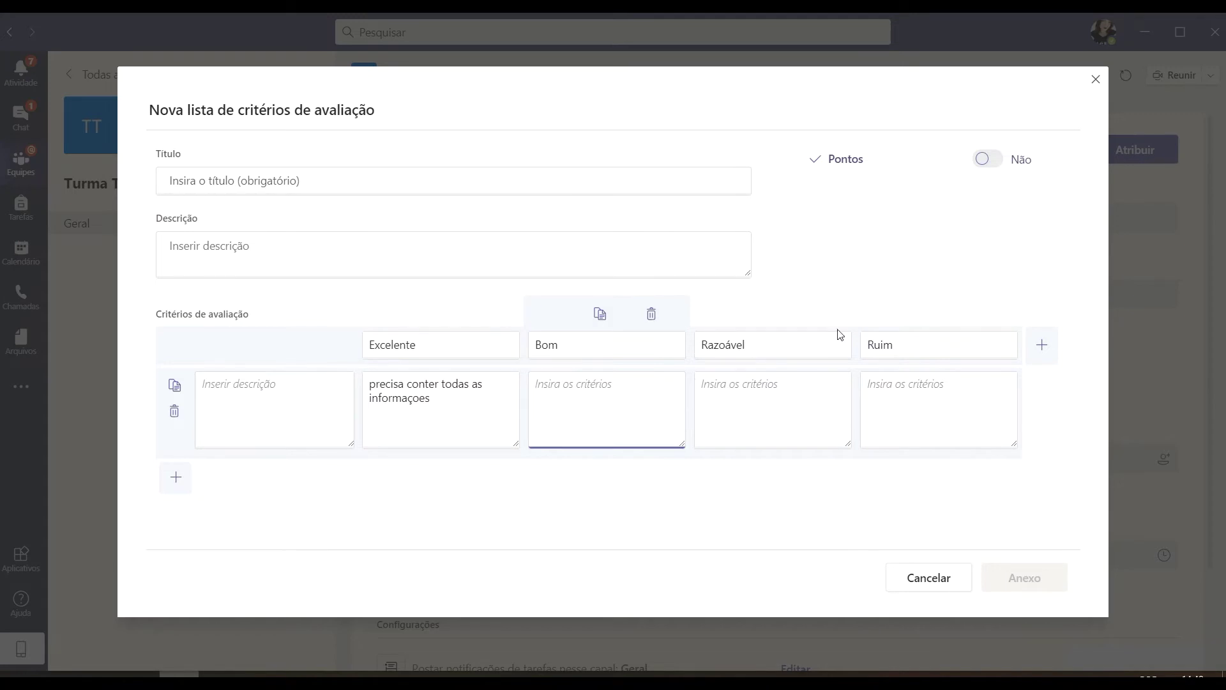
{"action": "left_click", "coordinate": [932, 585]}
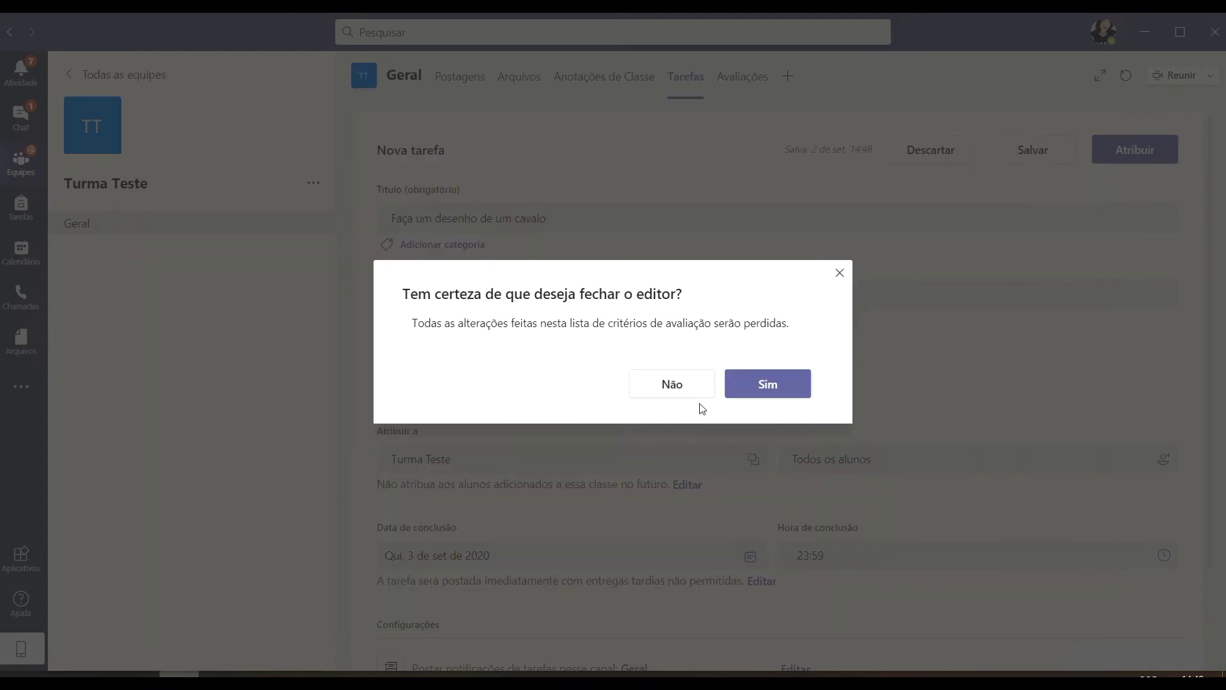
{"action": "left_click", "coordinate": [667, 390]}
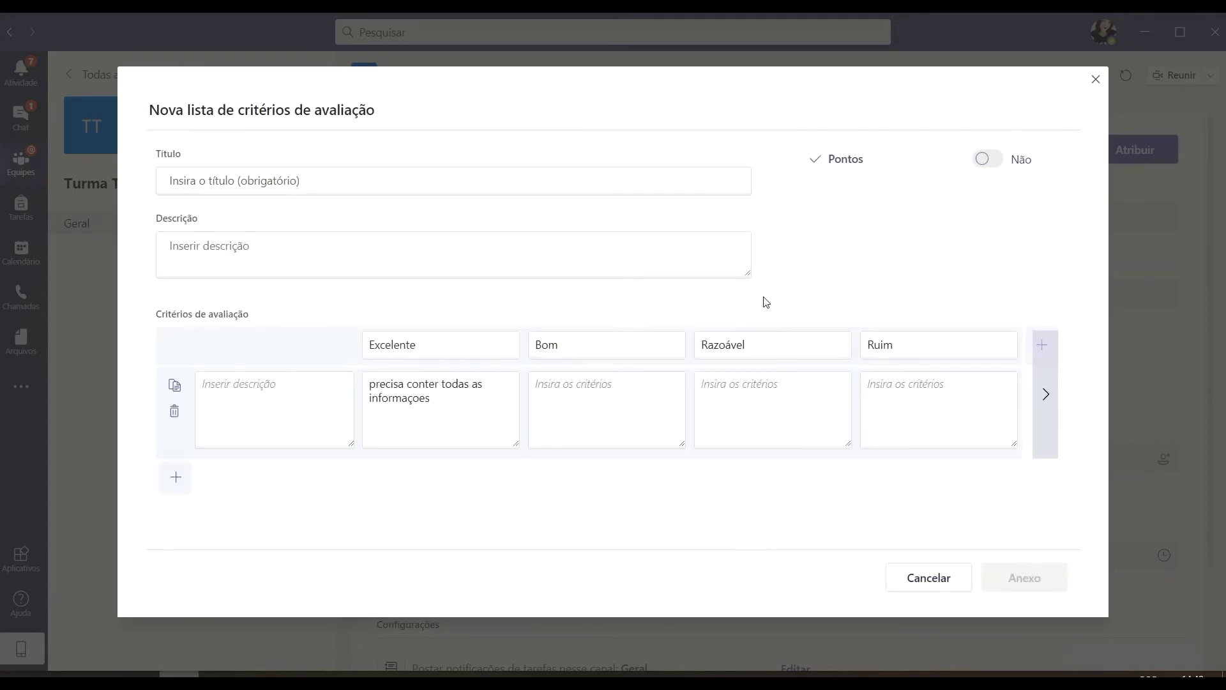
{"action": "left_click", "coordinate": [1097, 79]}
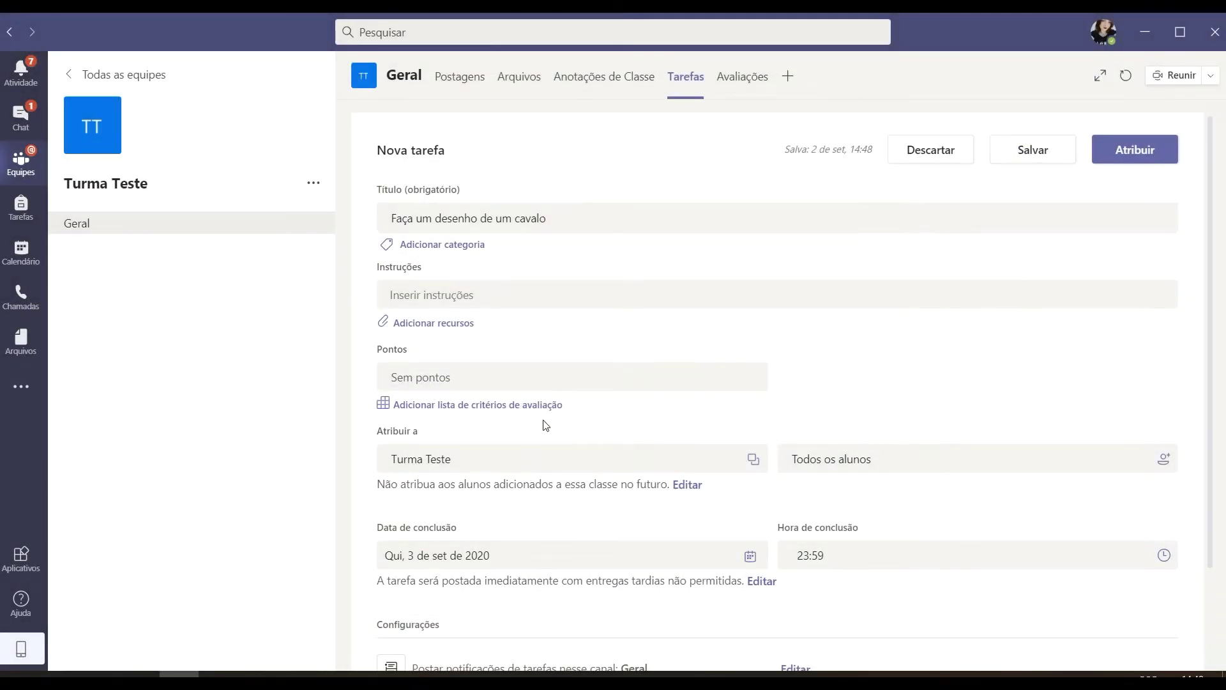
Examine the list of classes to which the drawing task can be assigned, keeping only Turma Teste
{"action": "scroll", "coordinate": [555, 427], "scroll_direction": "down", "scroll_amount": 1}
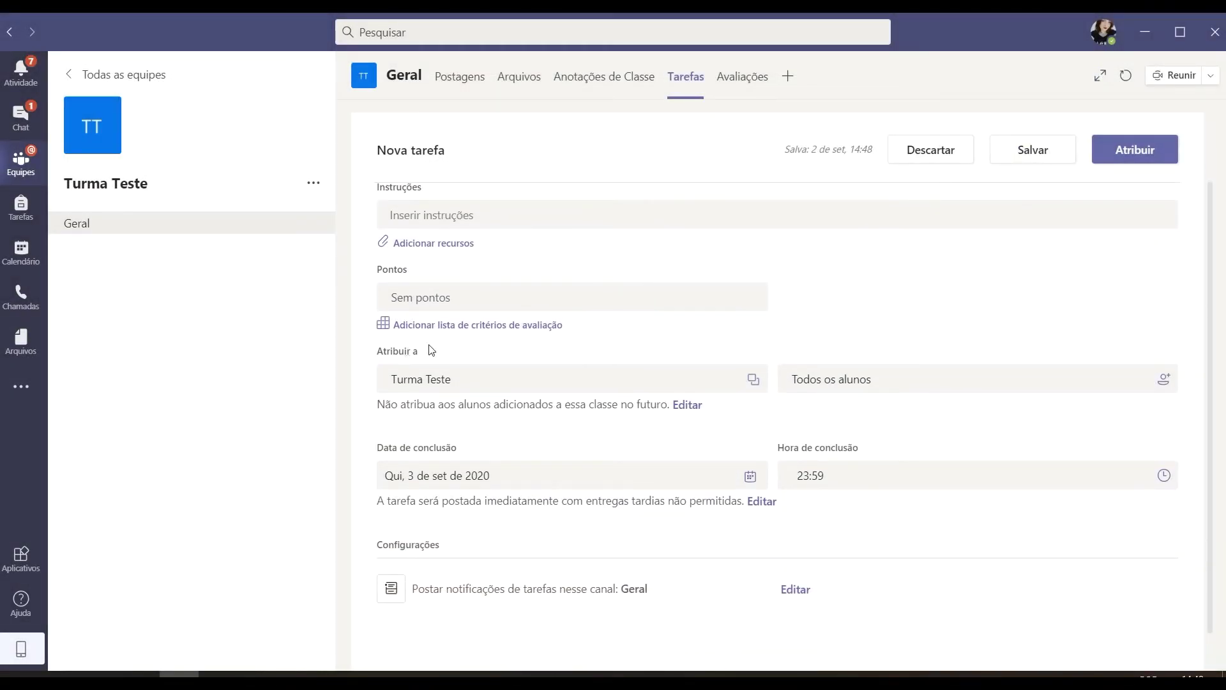
{"action": "left_click", "coordinate": [753, 381]}
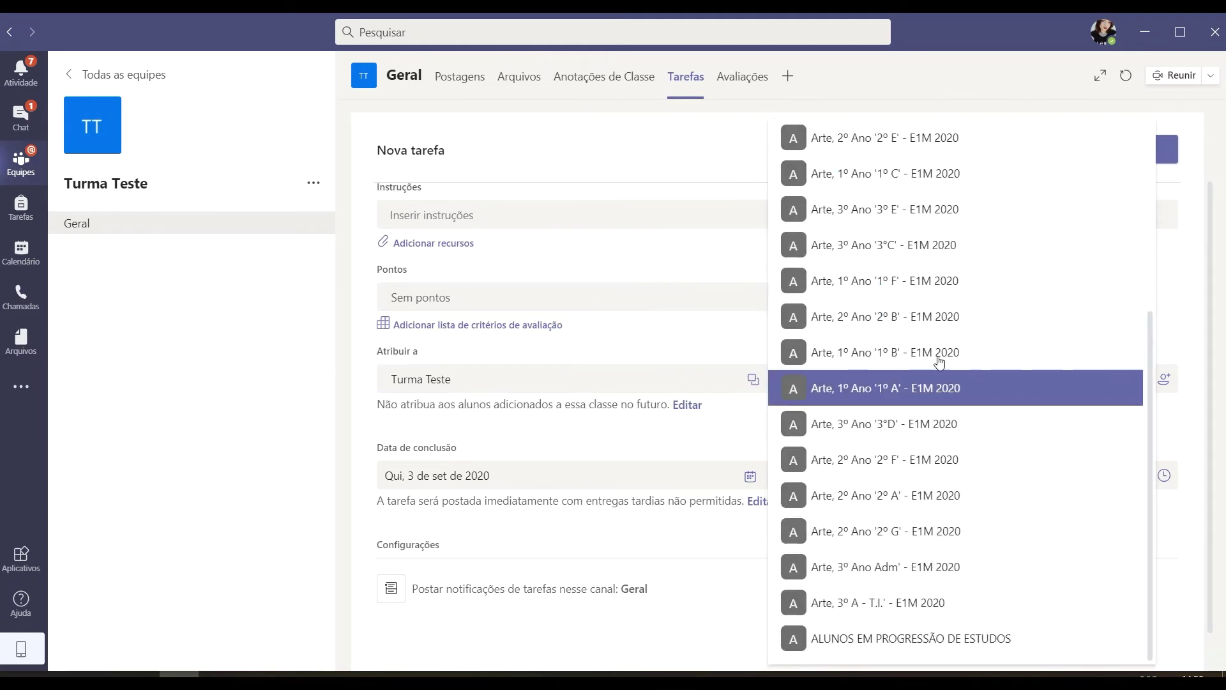
{"action": "left_click", "coordinate": [714, 154]}
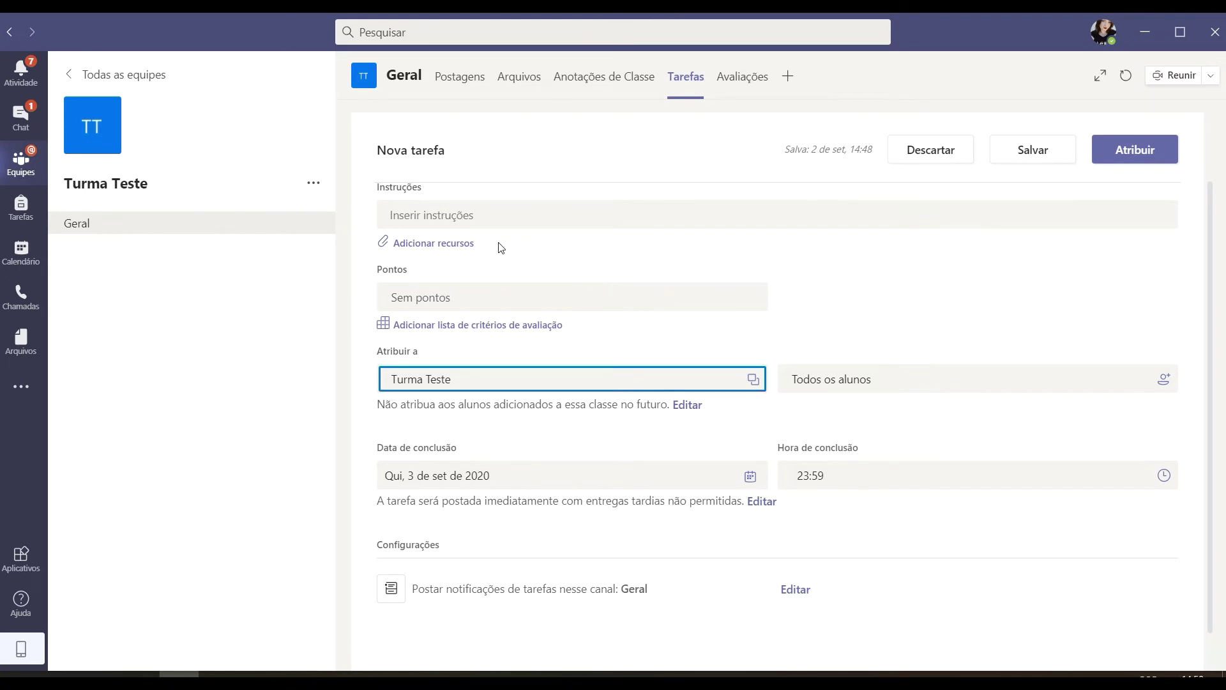
Open the Arte, 2º Ano '2º C' team and download the General meeting recording from its Geral channel posts
{"action": "left_click", "coordinate": [21, 177]}
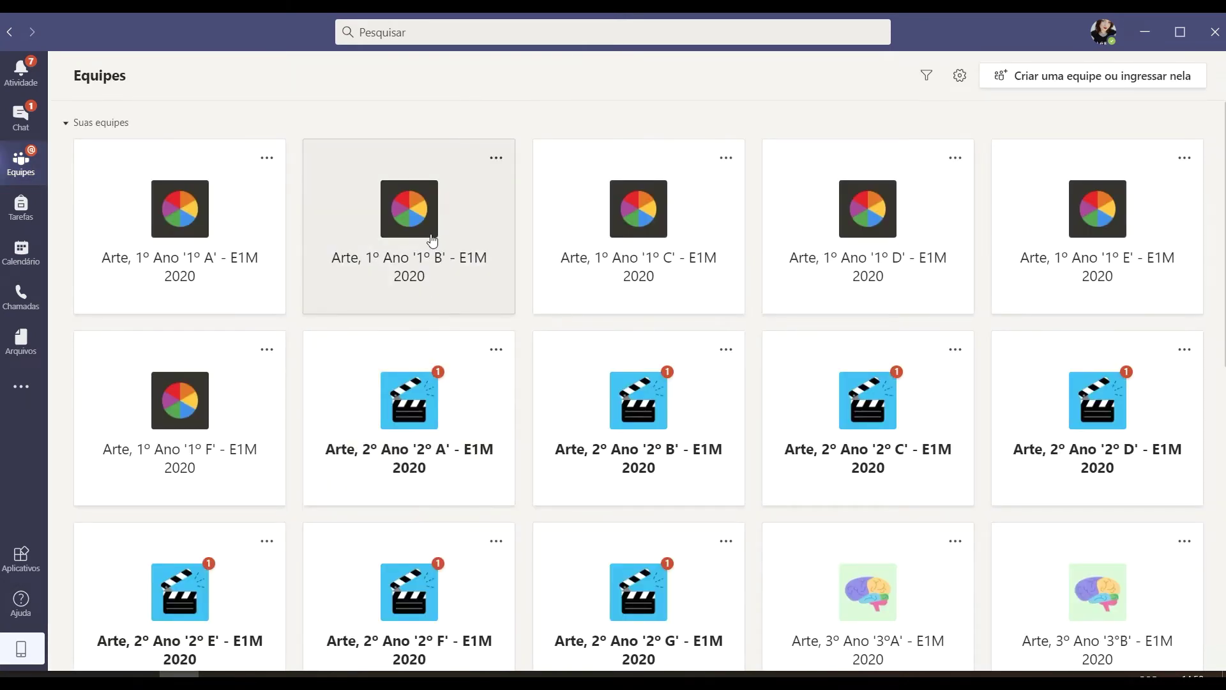
{"action": "left_click", "coordinate": [432, 240]}
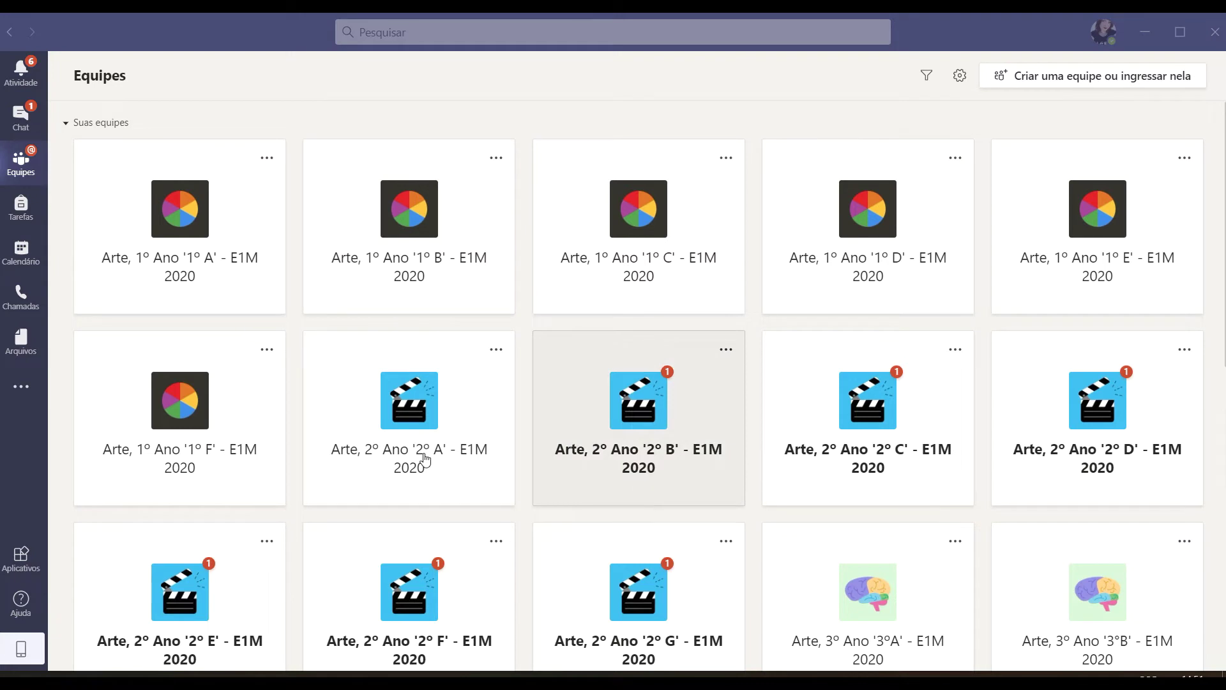
{"action": "left_click", "coordinate": [902, 429]}
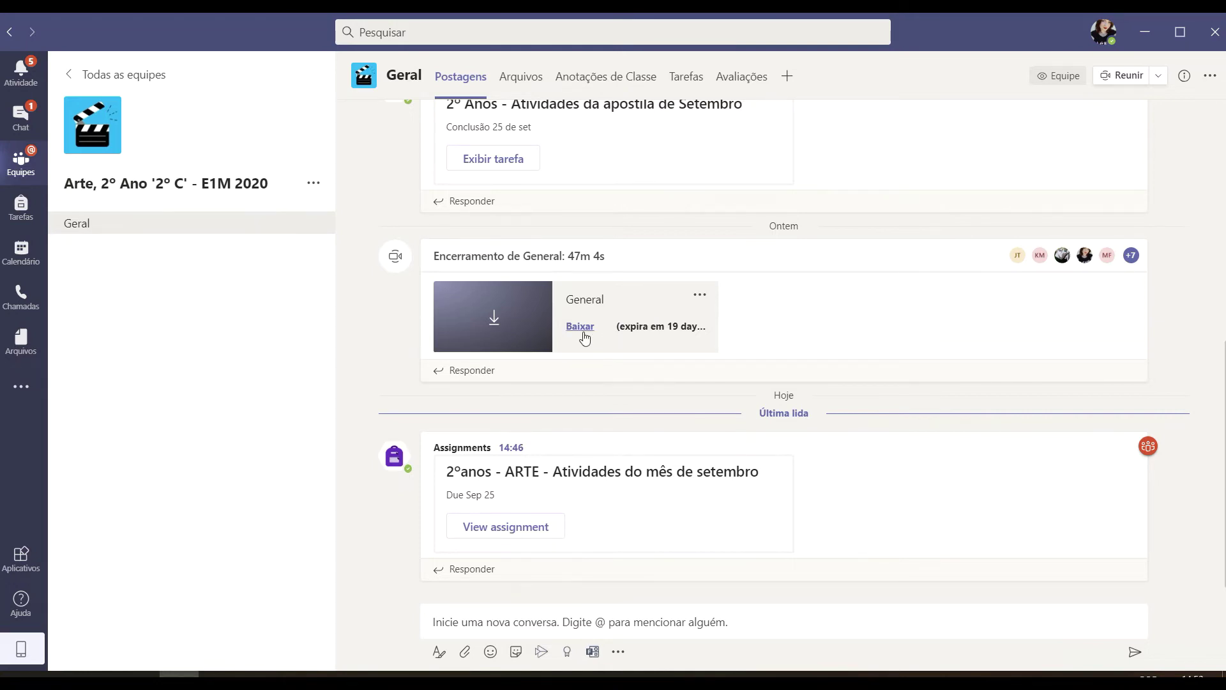
{"action": "left_click", "coordinate": [700, 295]}
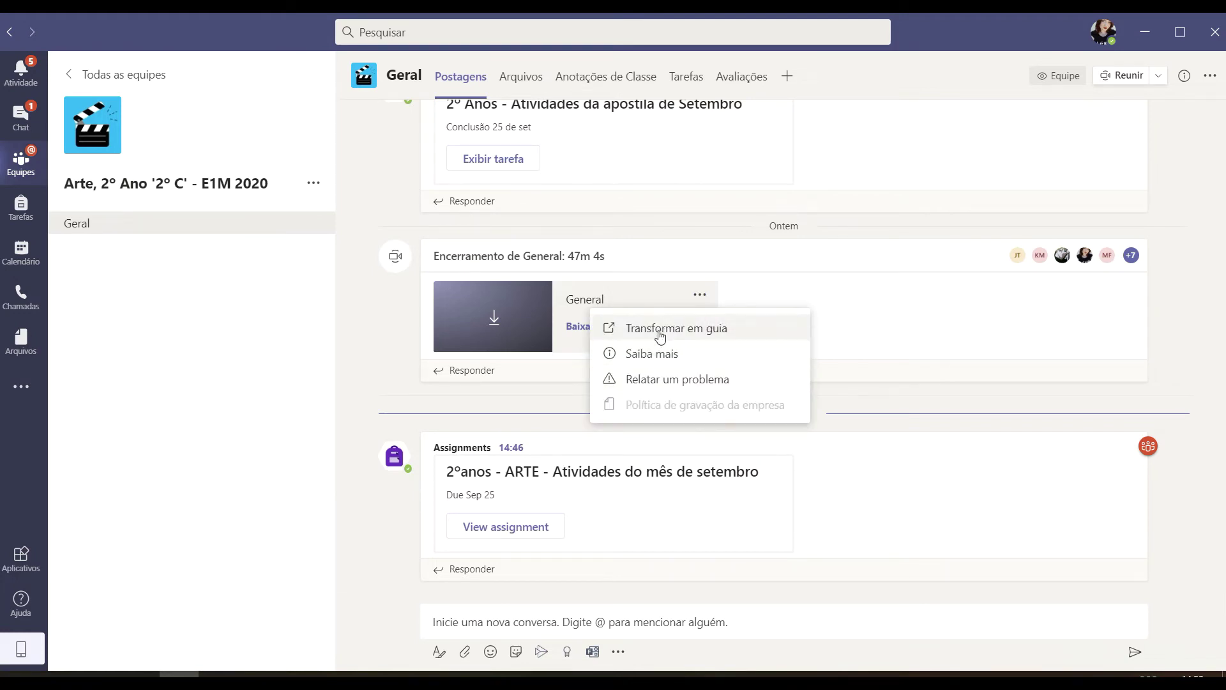
{"action": "left_click", "coordinate": [769, 279]}
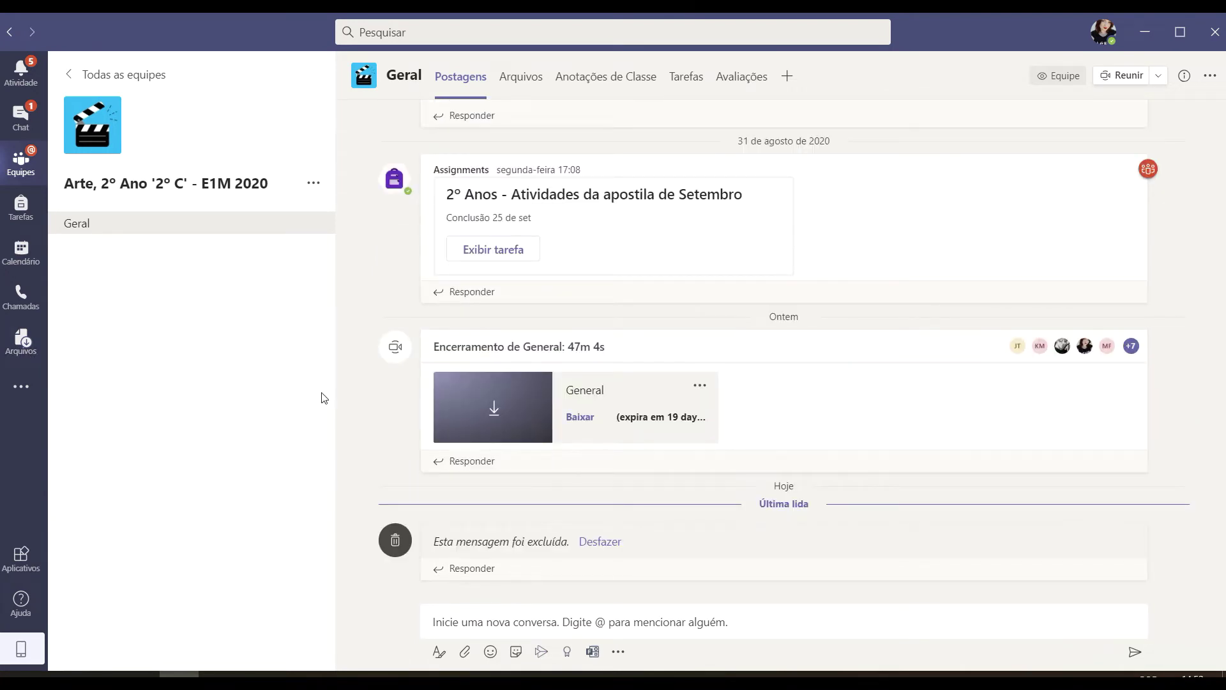
Find the most recently downloaded recording, video (1).mp4, among the Teams downloads and open it for playback
{"action": "left_click", "coordinate": [21, 342]}
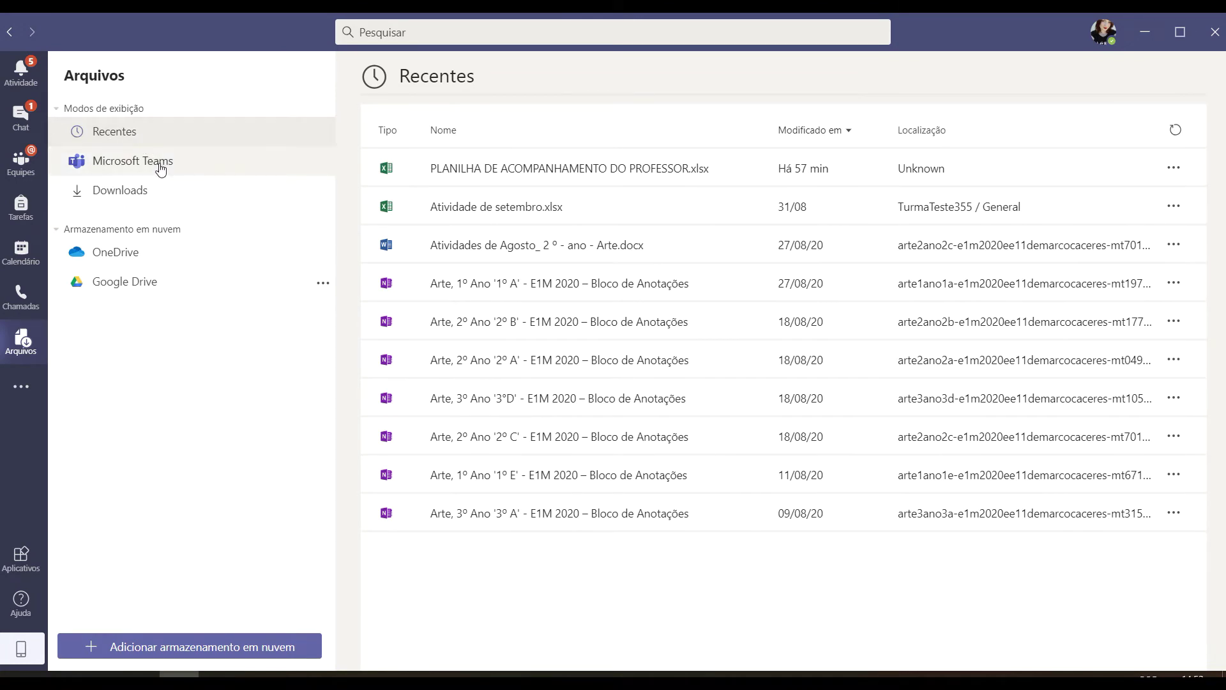
{"action": "left_click", "coordinate": [129, 200]}
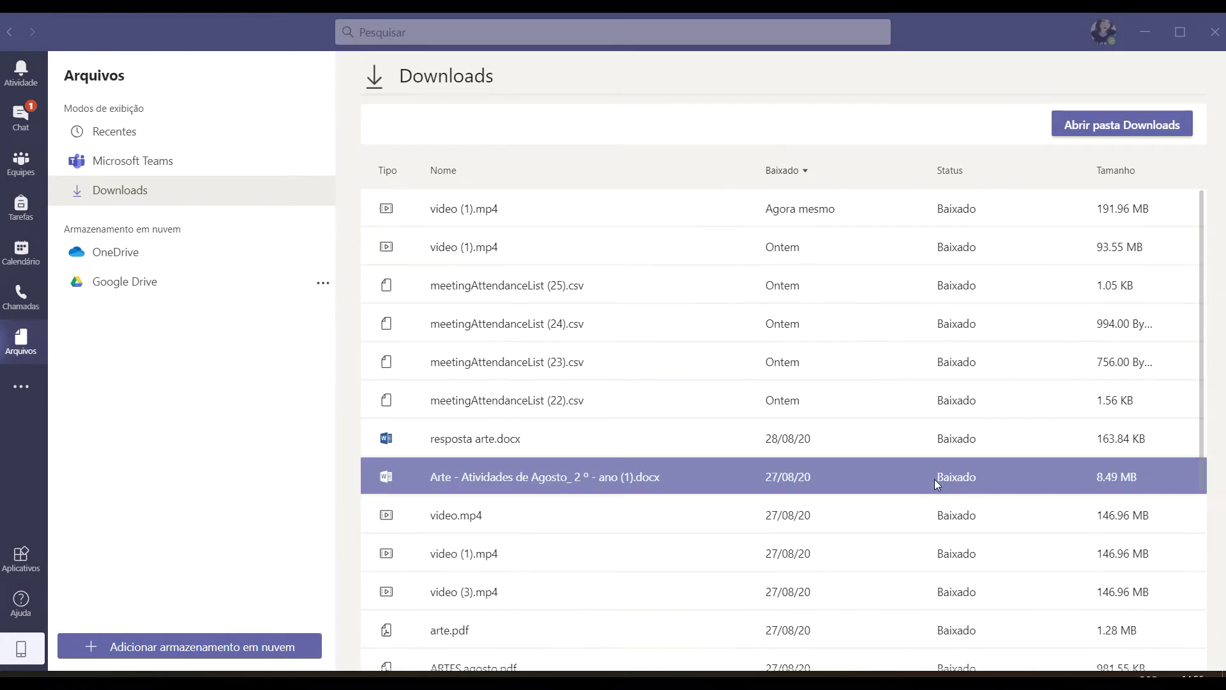
{"action": "left_click", "coordinate": [807, 173]}
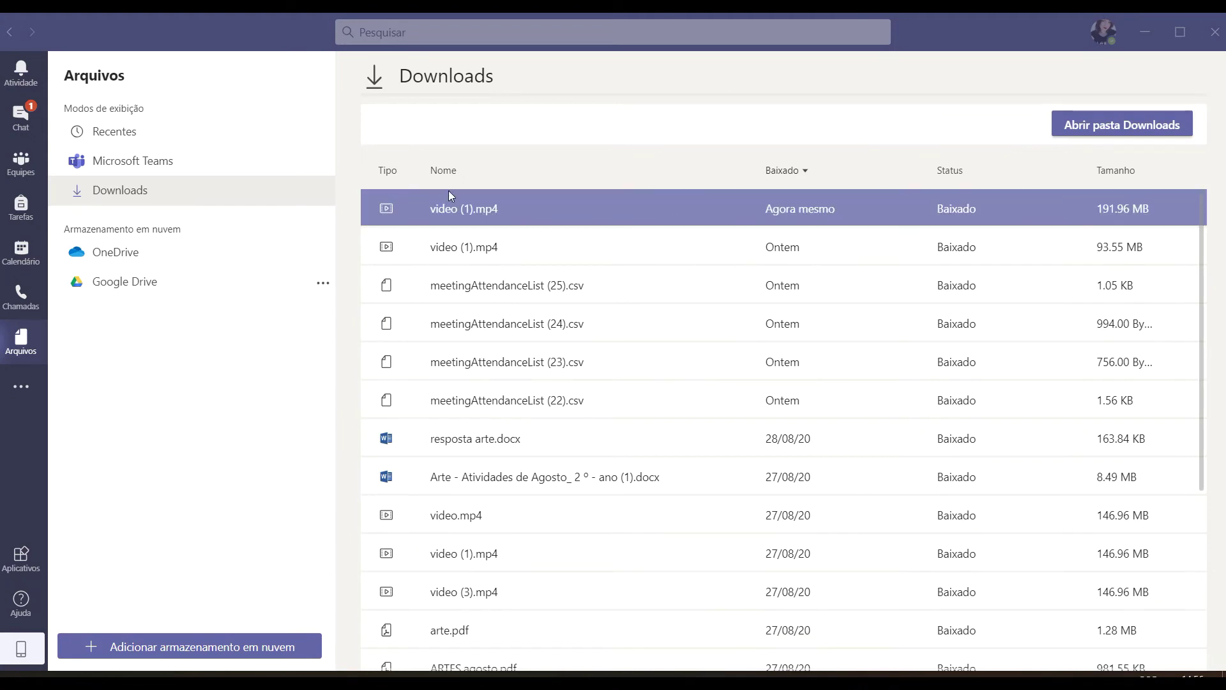
{"action": "left_click", "coordinate": [451, 211]}
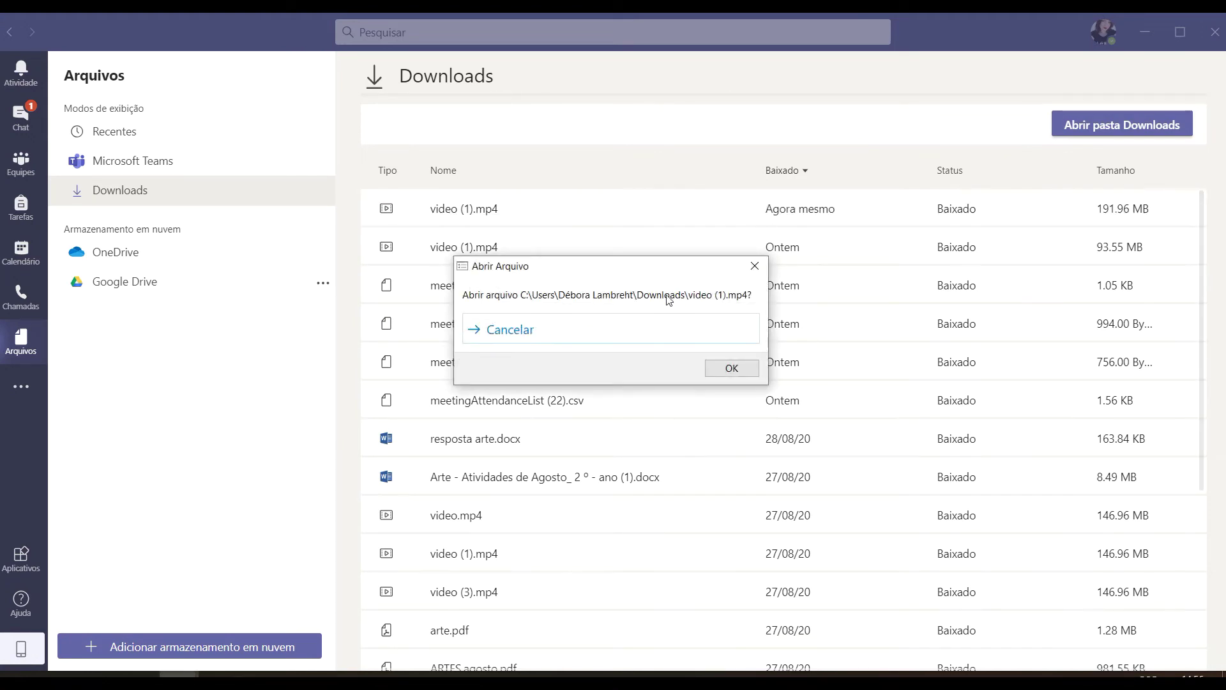
{"action": "left_click", "coordinate": [730, 370]}
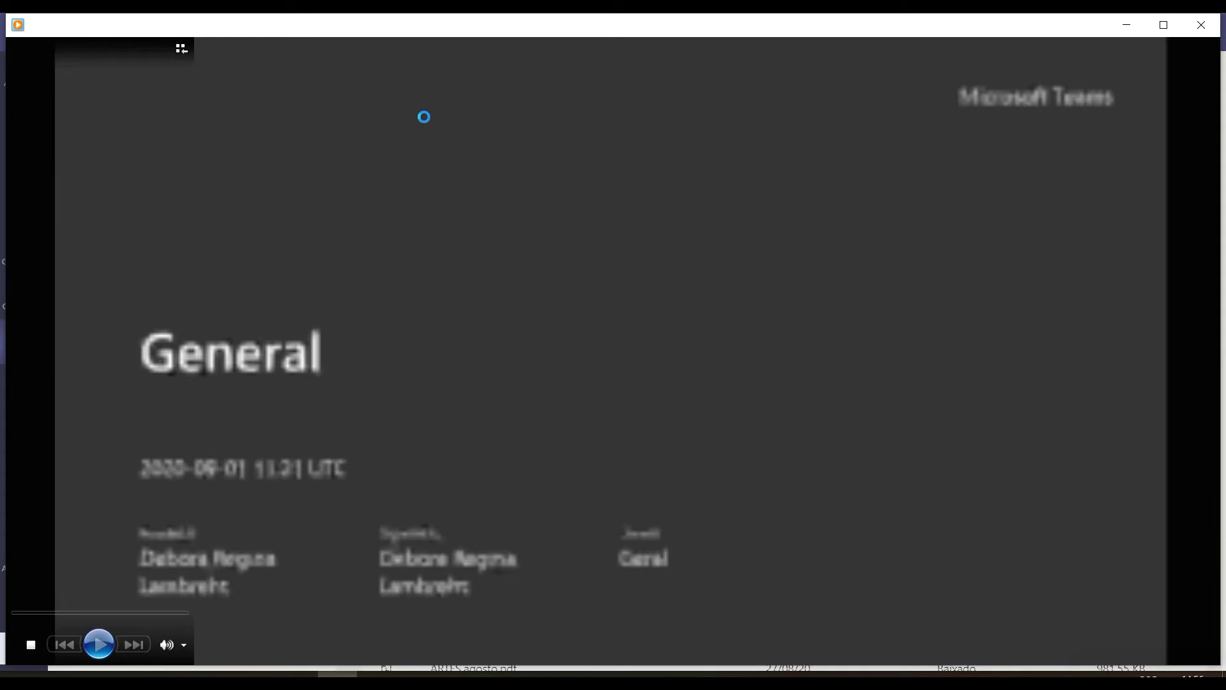
Close the recording's playback and open the Downloads folder in File Explorer
{"action": "left_click", "coordinate": [1201, 24]}
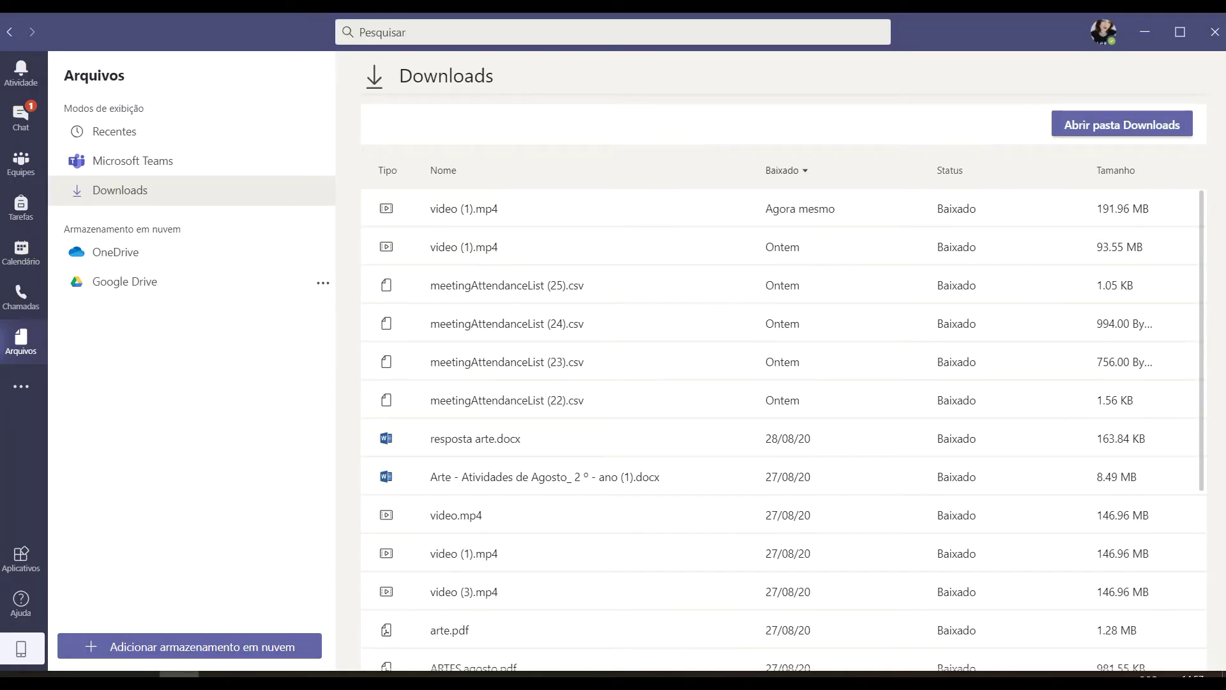
{"action": "left_click", "coordinate": [100, 678]}
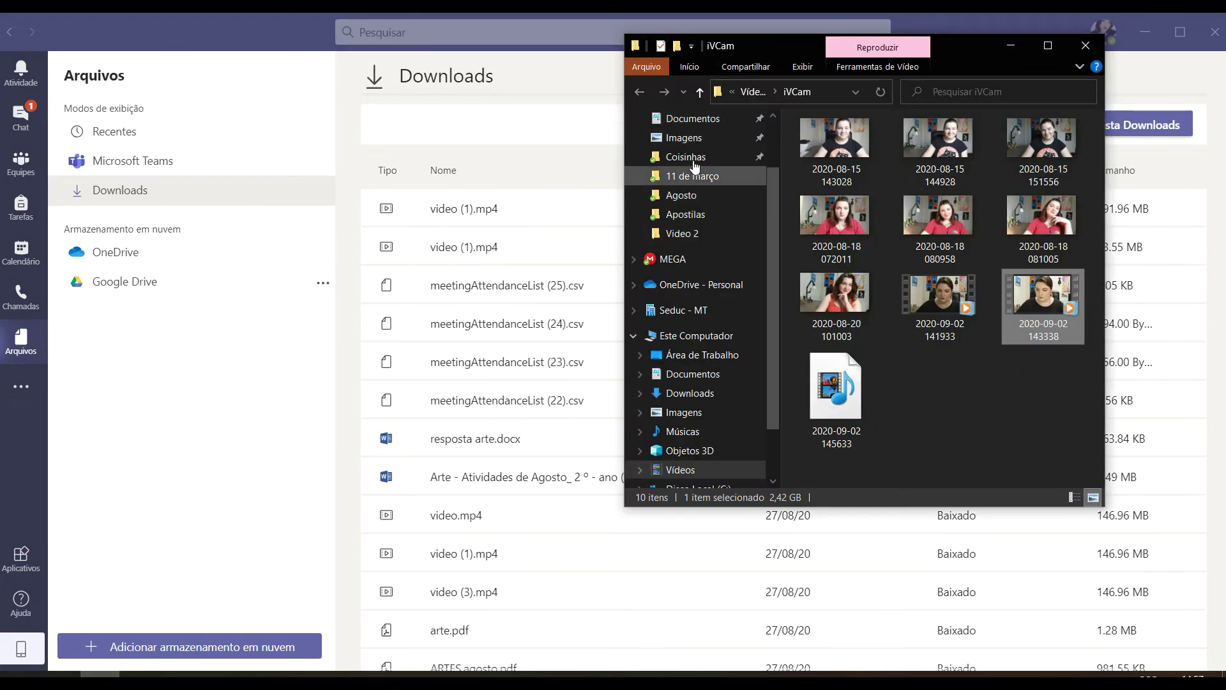
{"action": "scroll", "coordinate": [723, 182], "scroll_direction": "up", "scroll_amount": 2}
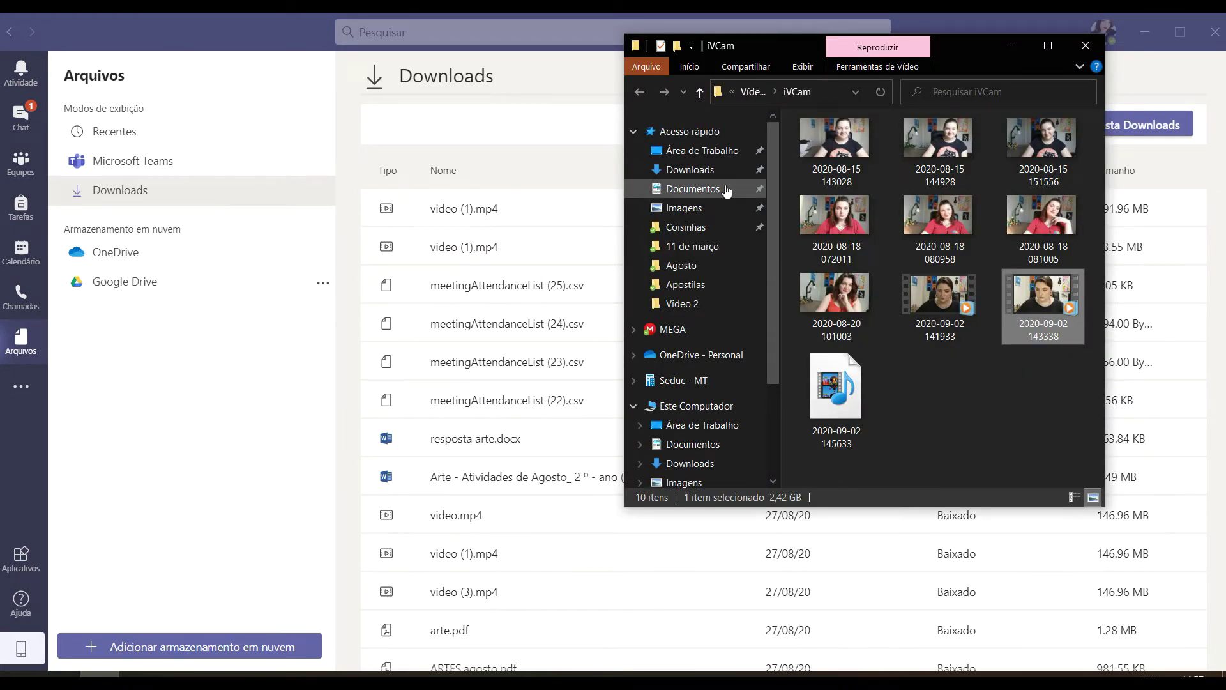
{"action": "left_click", "coordinate": [696, 170]}
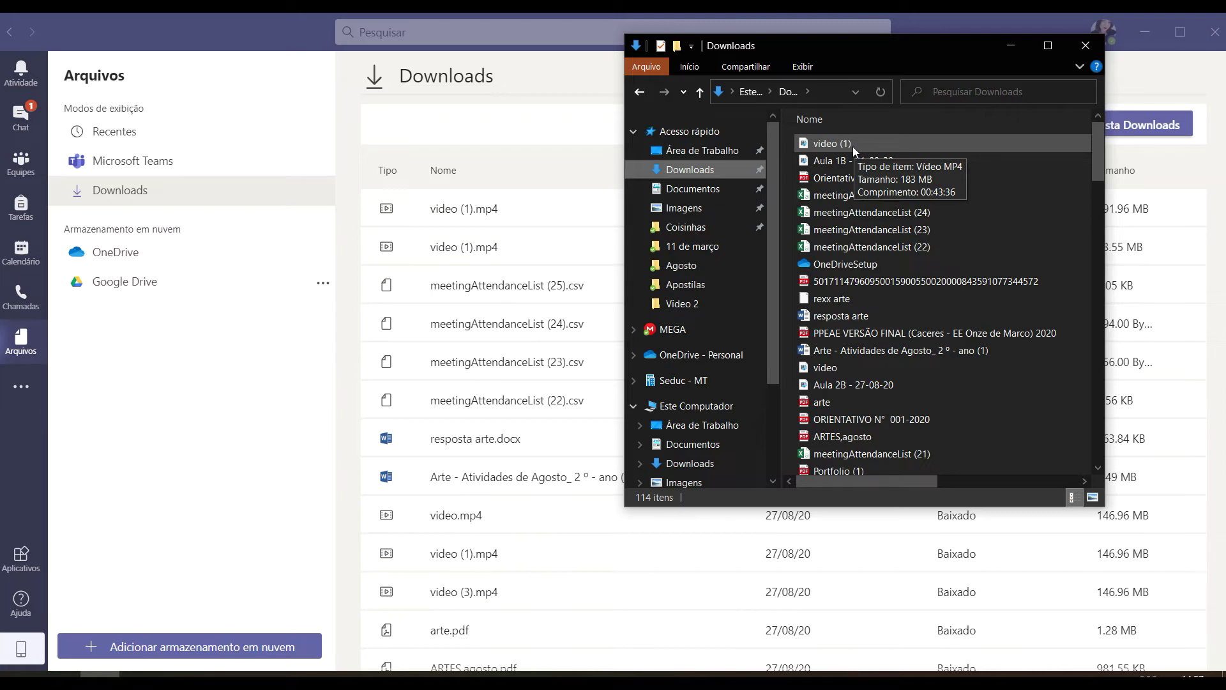
Rename the downloaded recording video (1) as Aula 2ºC - 01-09-20
{"action": "right_click", "coordinate": [845, 144]}
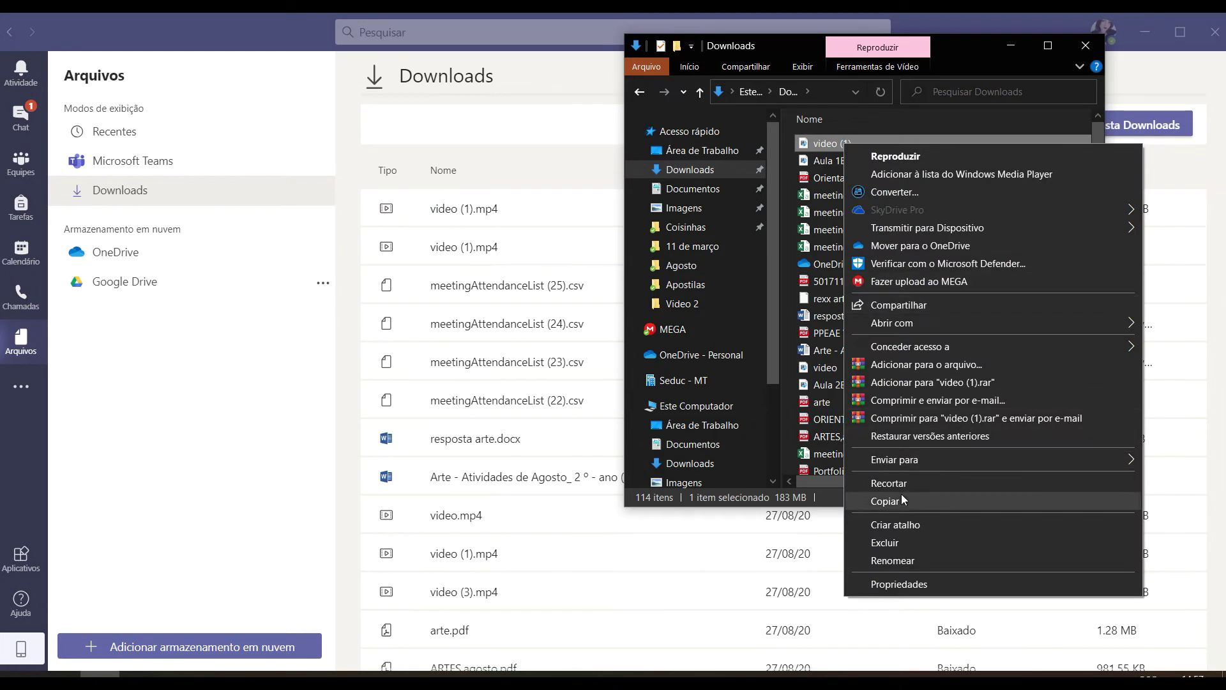
{"action": "left_click", "coordinate": [912, 557]}
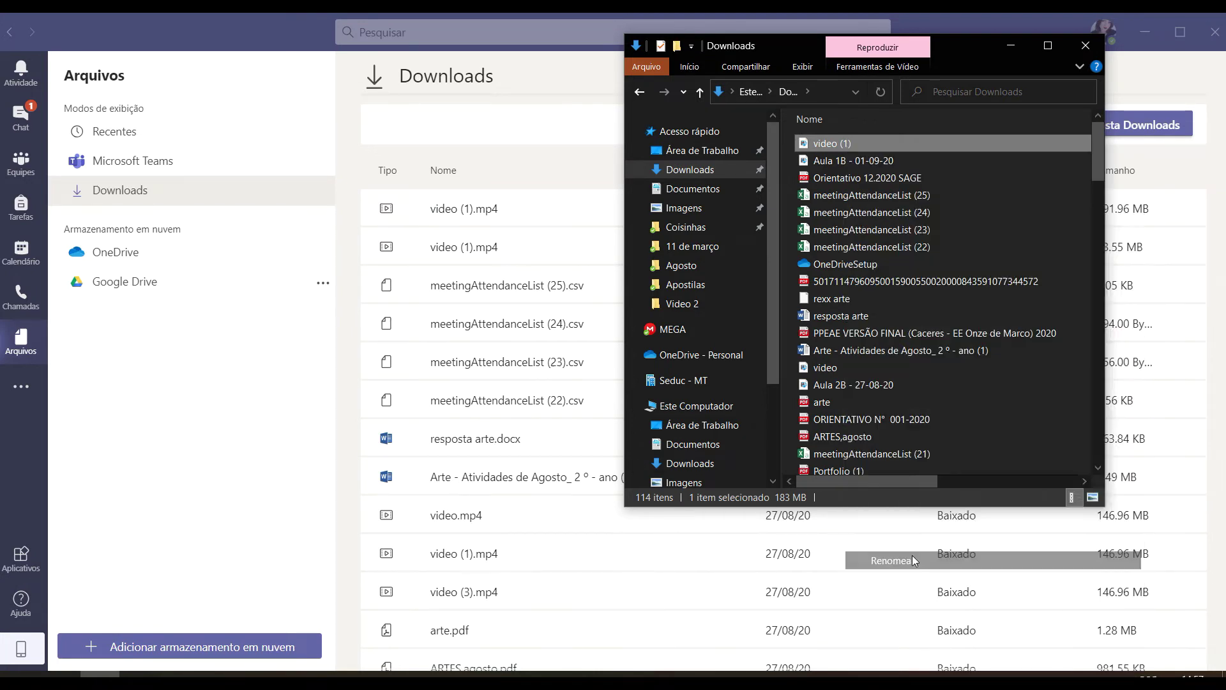
{"action": "key", "text": "BackSpace"}
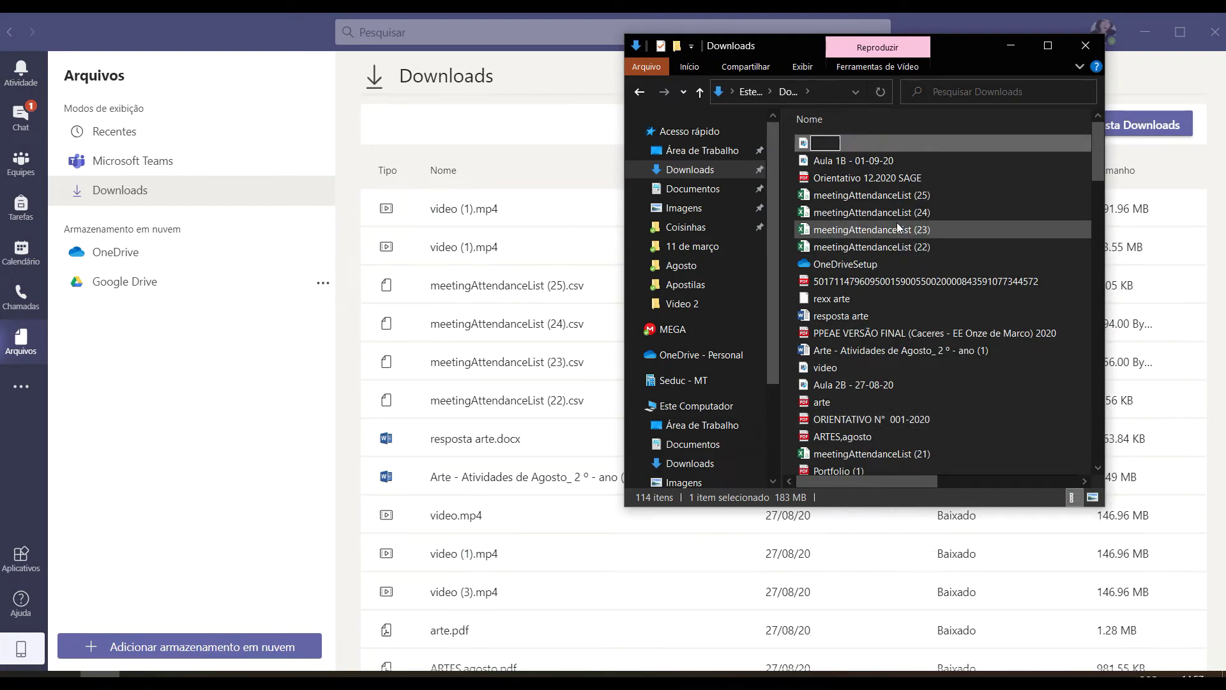
{"action": "type", "text": "Aula 2ºC - "}
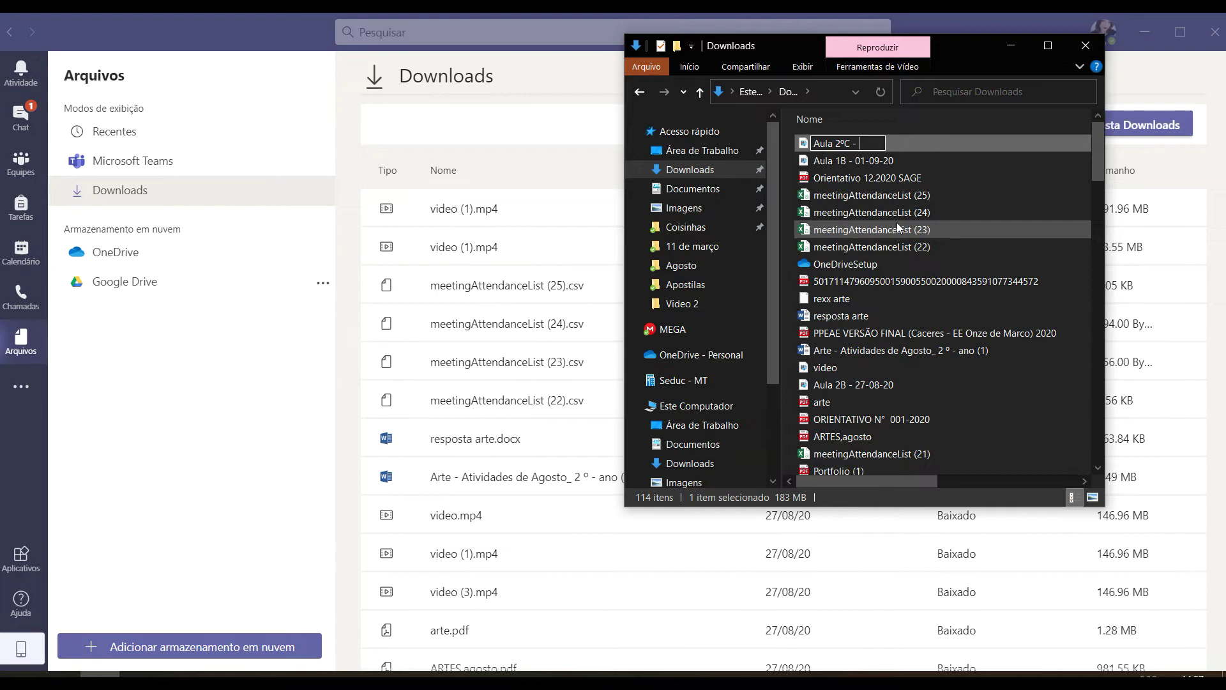
{"action": "type", "text": "01-09-20"}
{"action": "key", "text": "Return"}
{"action": "left_click", "coordinate": [345, 390]}
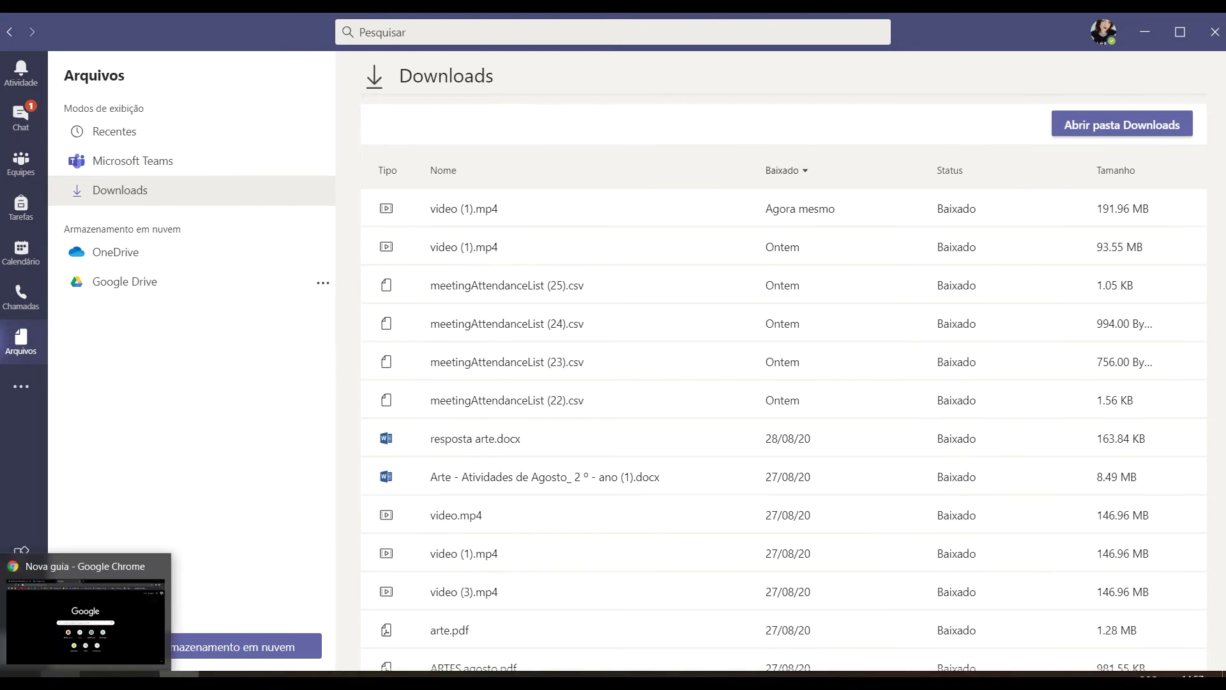
Switch to Chrome, go to Microsoft Stream at web.microsoftstream.com and open the account's own videos list
{"action": "left_click", "coordinate": [61, 674]}
{"action": "left_click", "coordinate": [223, 60]}
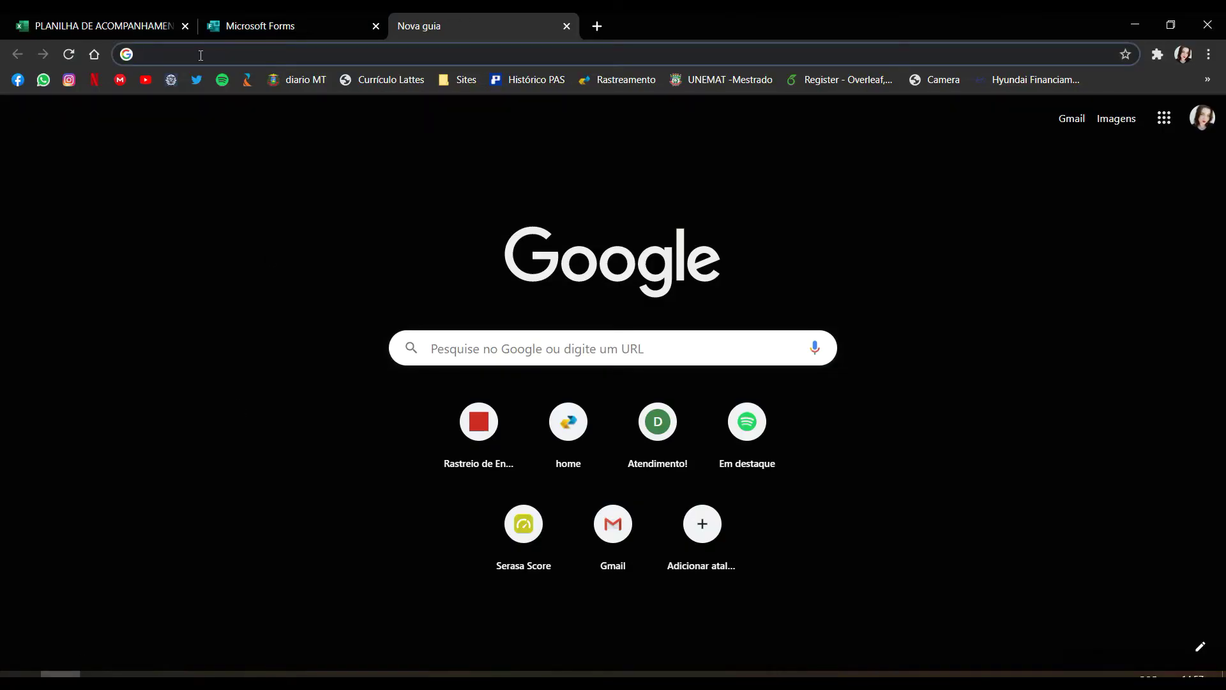
{"action": "left_click", "coordinate": [201, 55]}
{"action": "type", "text": "strre"}
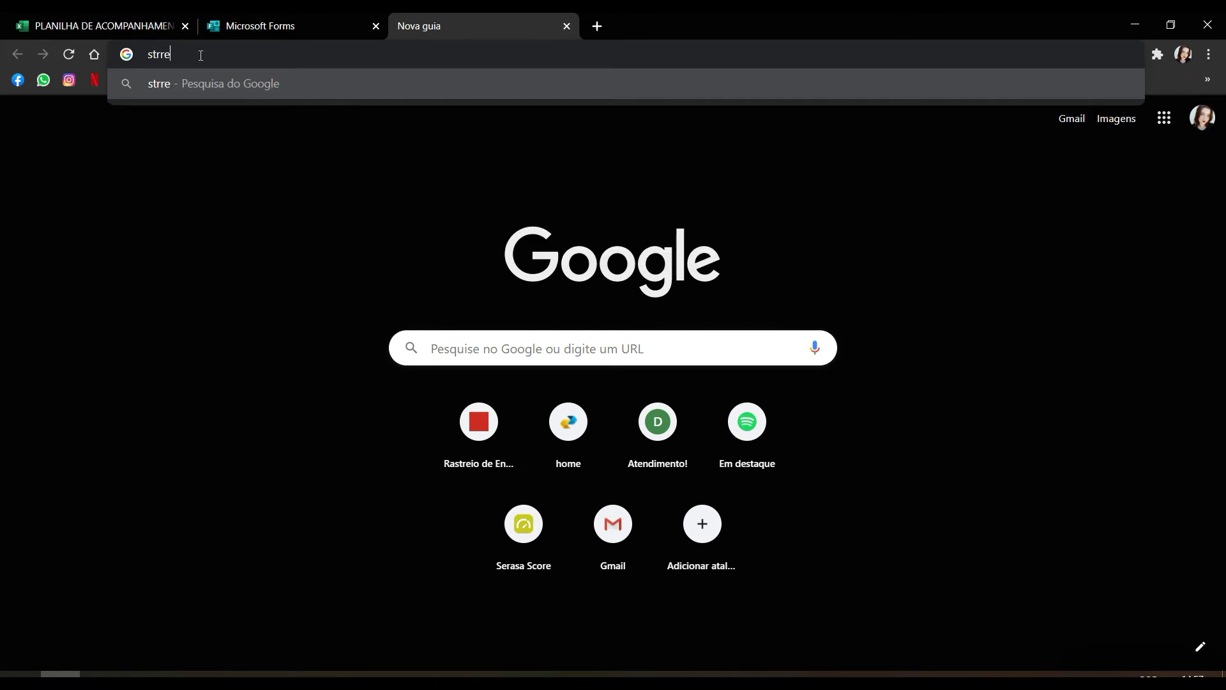
{"action": "key", "text": "BackSpace"}
{"action": "type", "text": "e"}
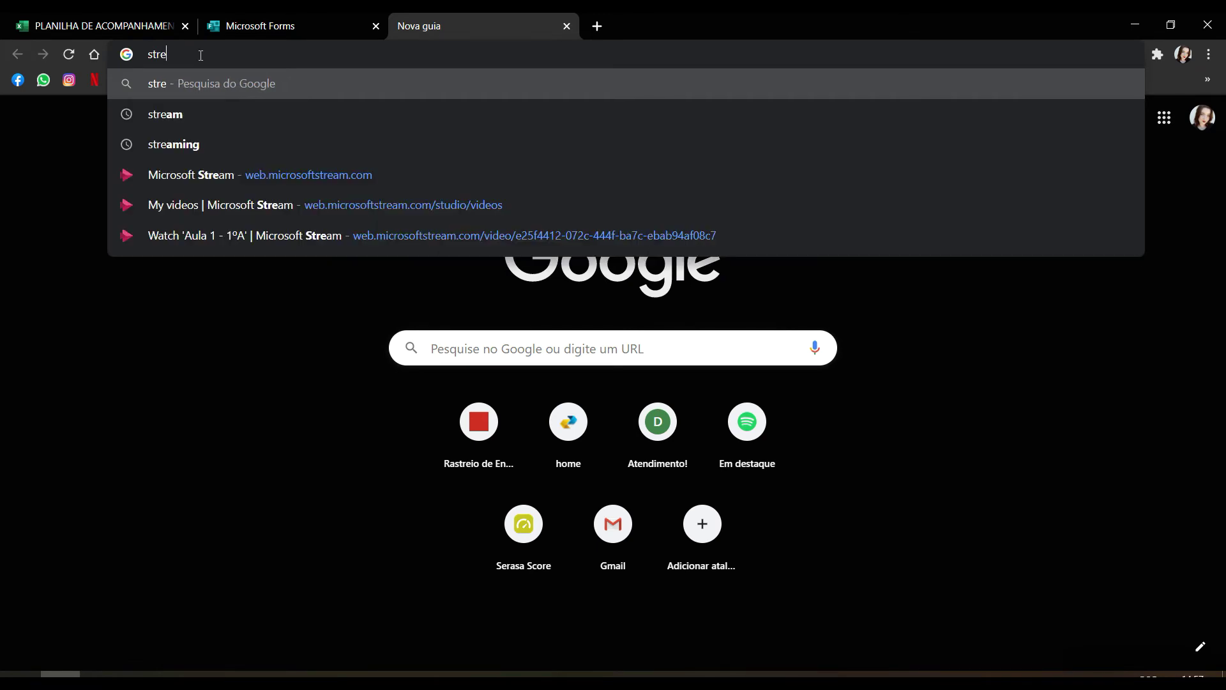
{"action": "type", "text": "am"}
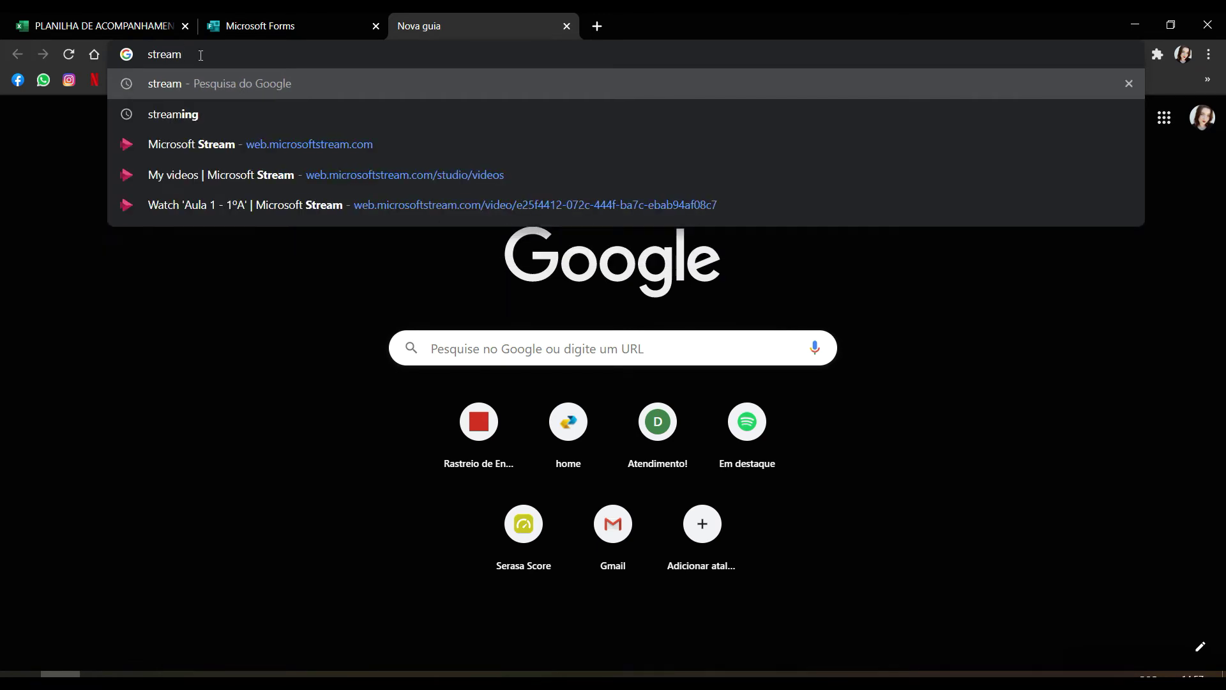
{"action": "left_click", "coordinate": [187, 144]}
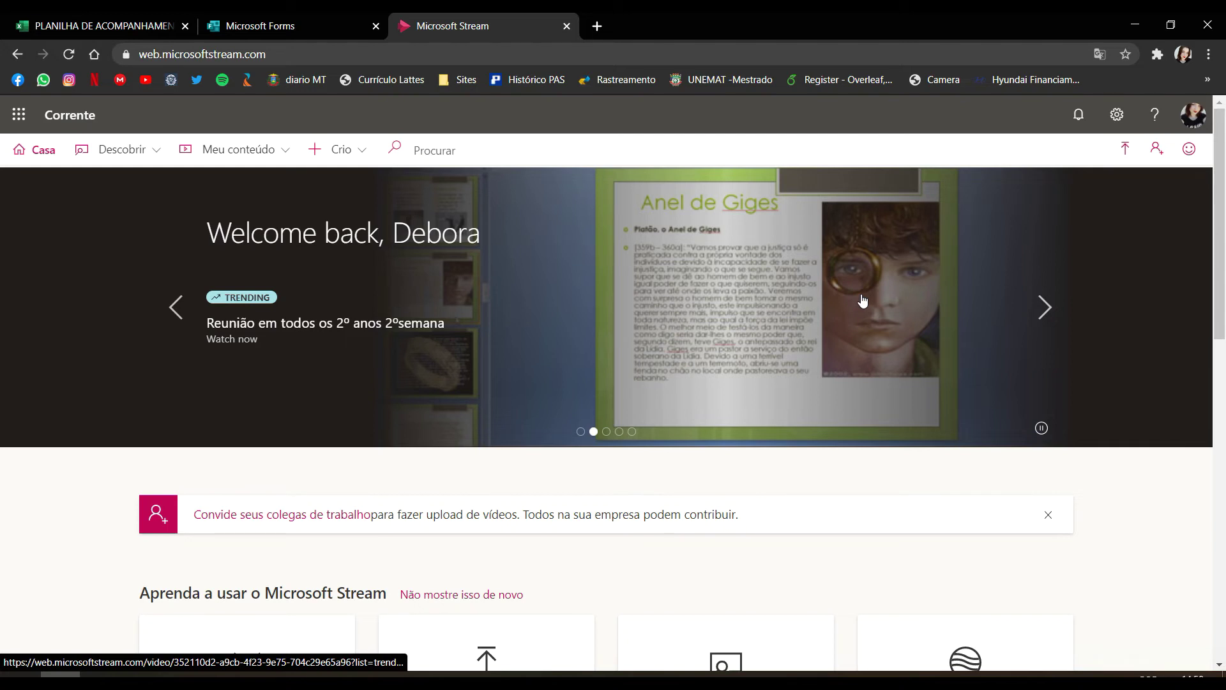
{"action": "left_click", "coordinate": [253, 154]}
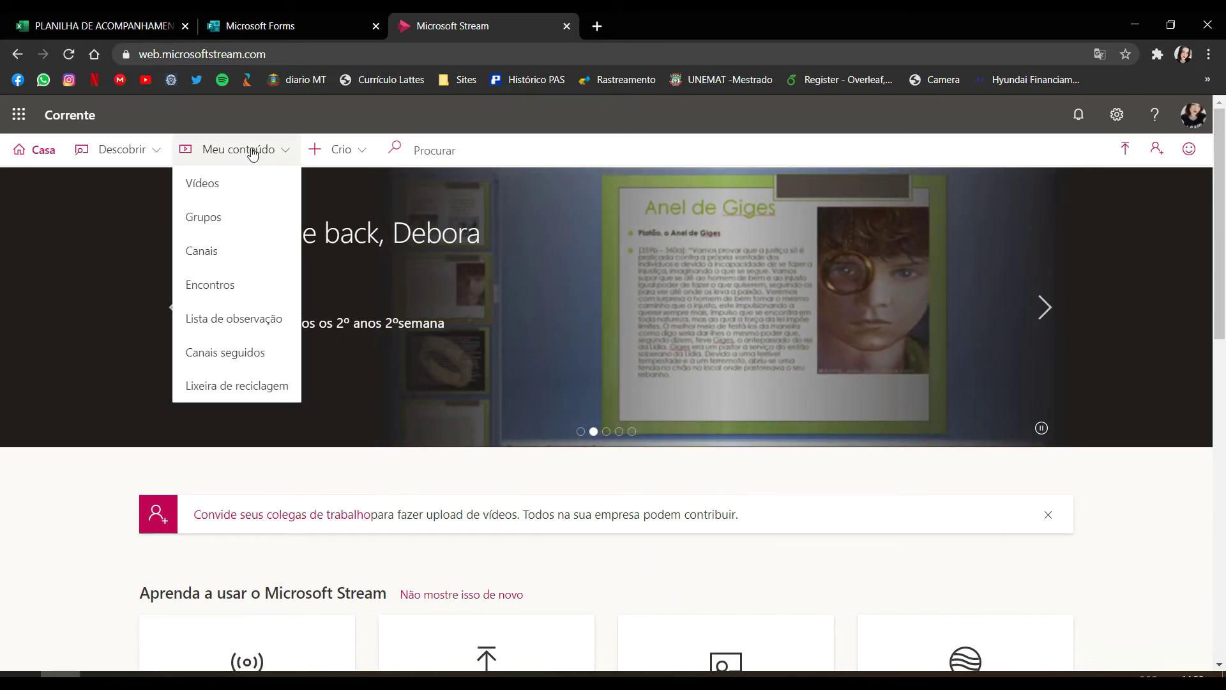
{"action": "left_click", "coordinate": [206, 190]}
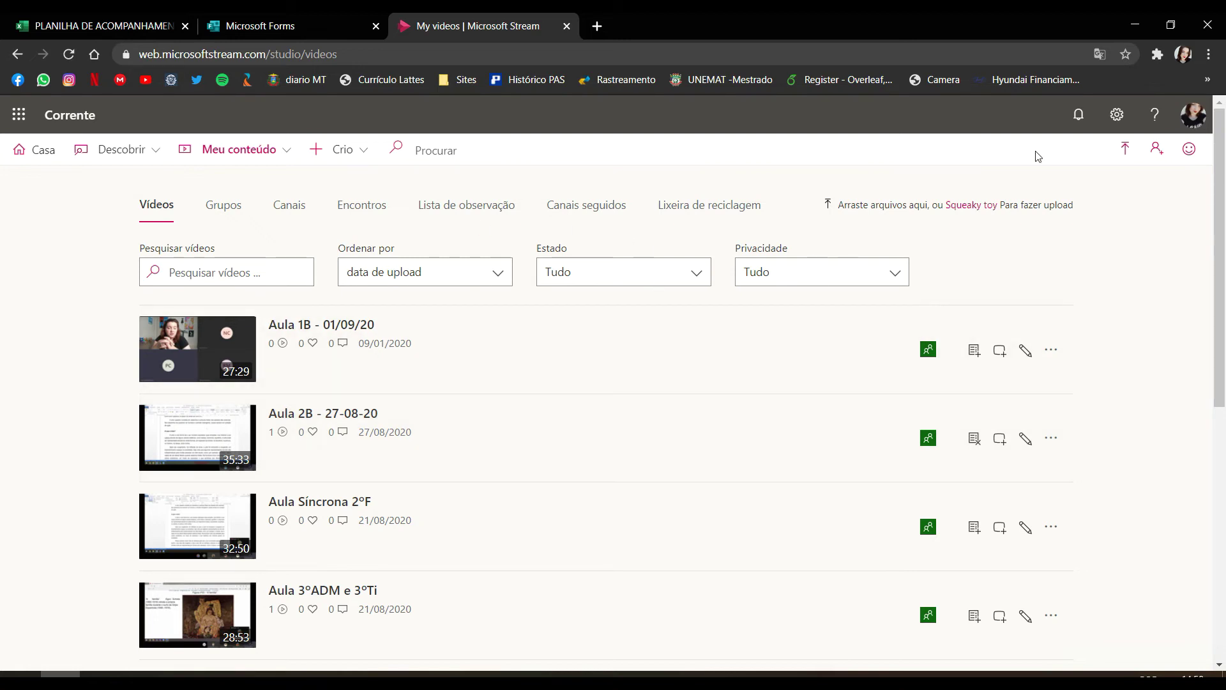
Upload the video Aula 2ºC - 01-09-20 from the Downloads folder to Stream
{"action": "left_click", "coordinate": [1129, 165]}
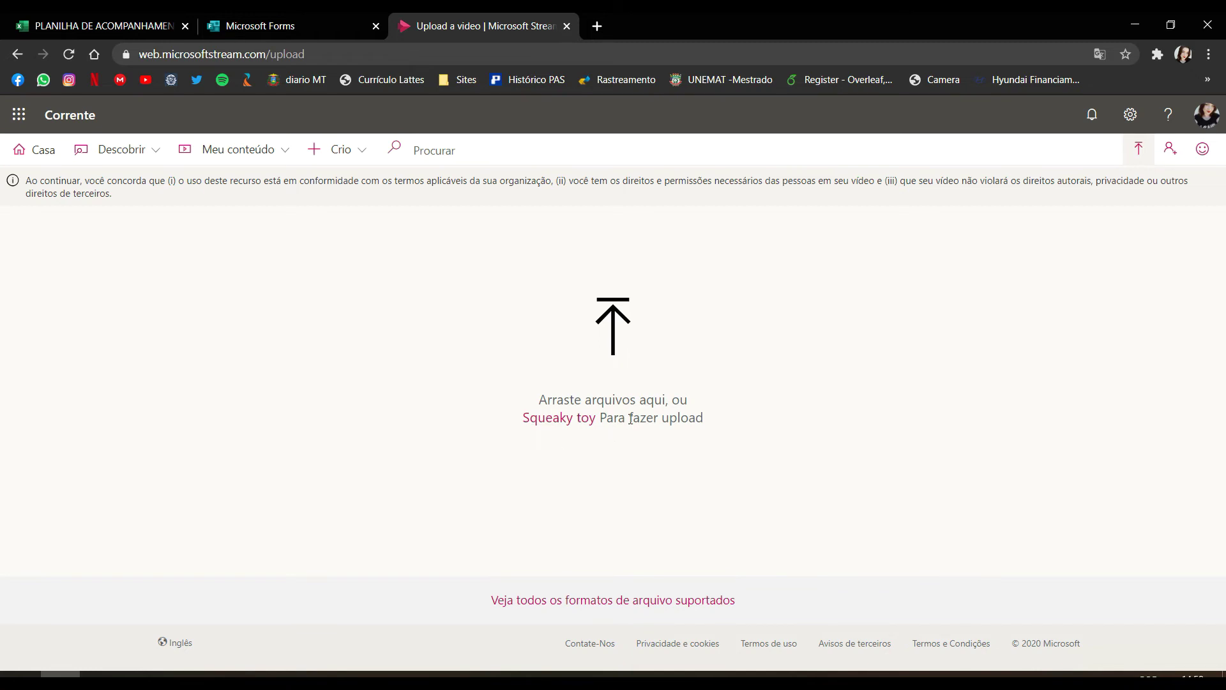
{"action": "left_click", "coordinate": [553, 429]}
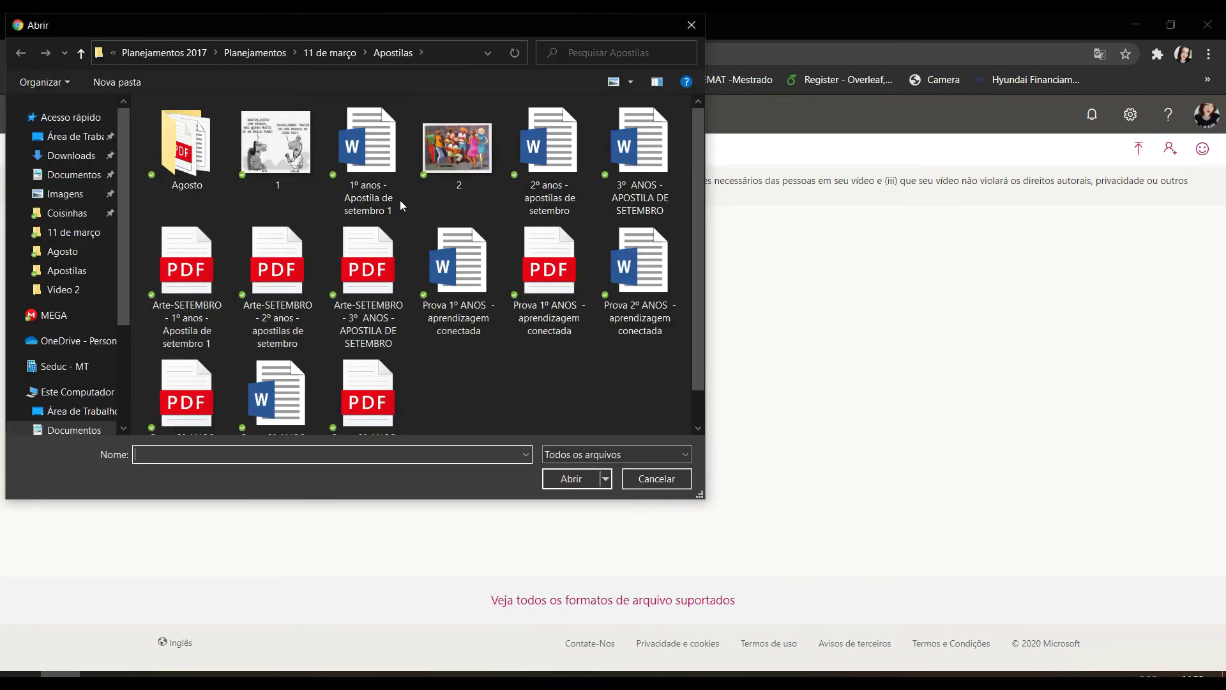
{"action": "left_click", "coordinate": [70, 156]}
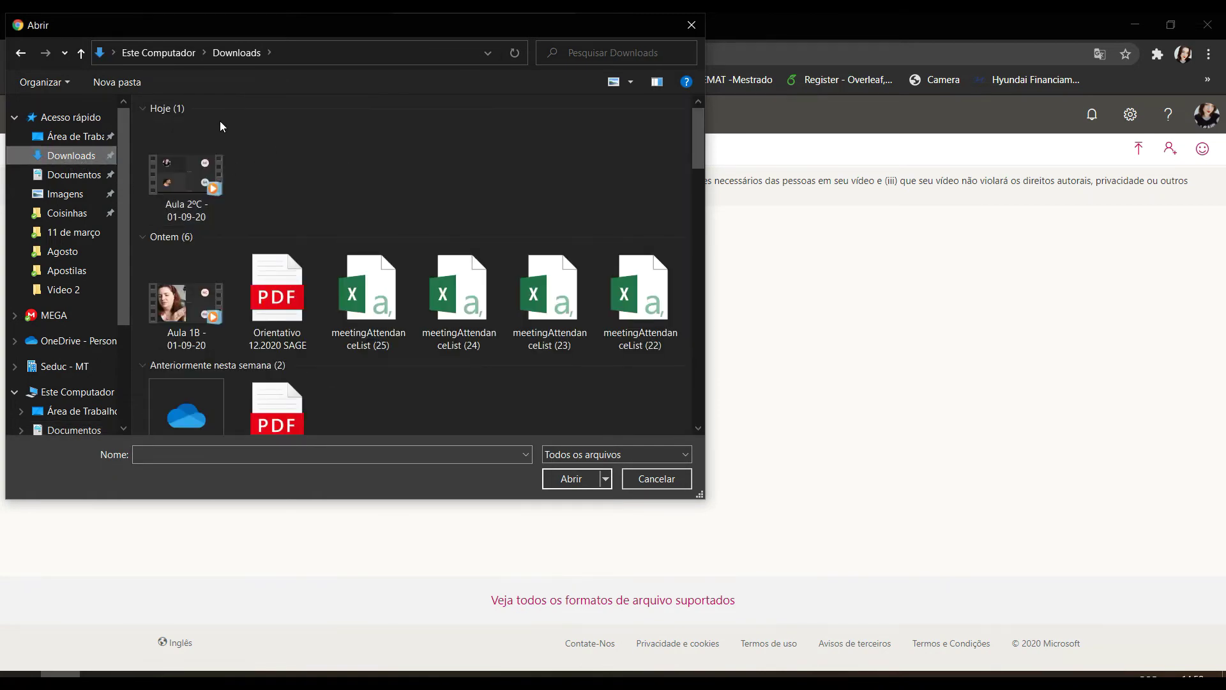
{"action": "left_click", "coordinate": [182, 175]}
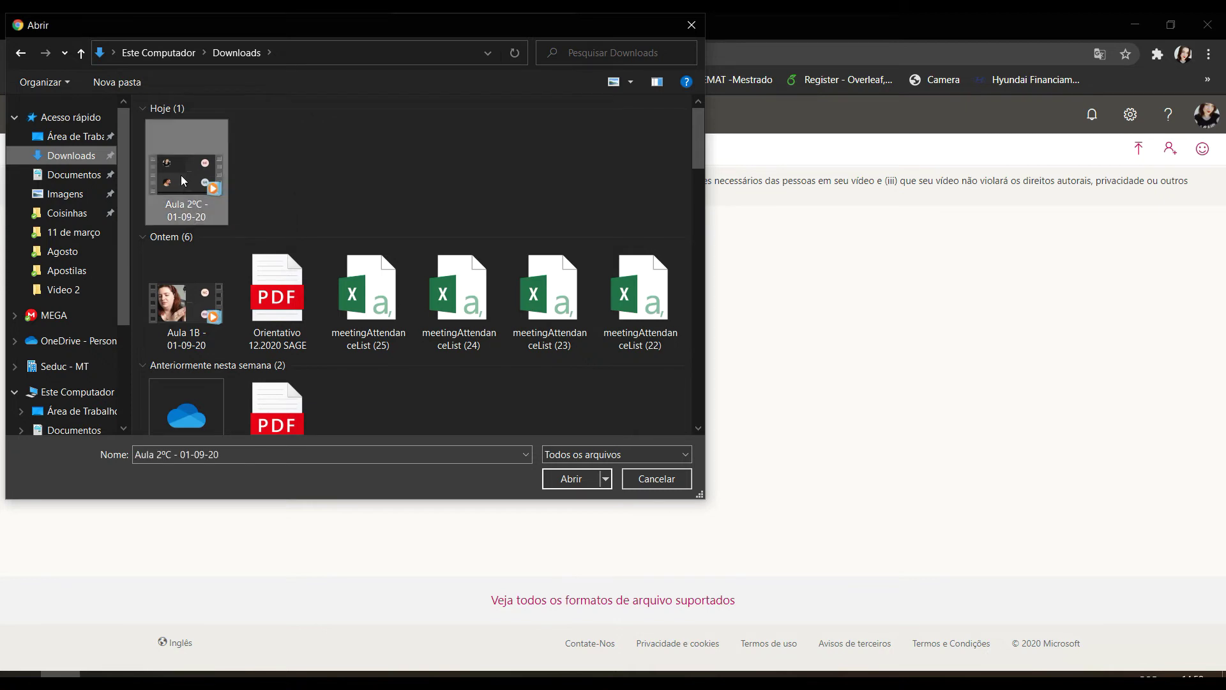
{"action": "left_click", "coordinate": [571, 479]}
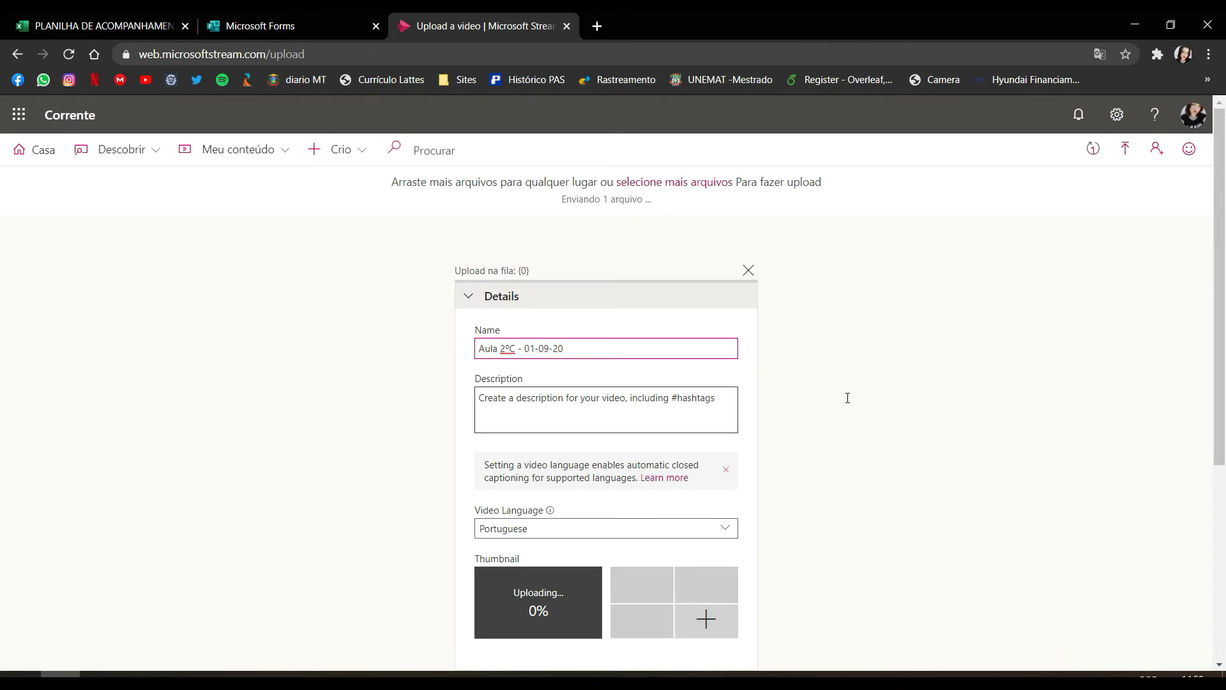
Review the uploaded class video's details, keeping the name Aula 2ºC - 01-09-20, and publish it
{"action": "scroll", "coordinate": [929, 461], "scroll_direction": "down", "scroll_amount": 1}
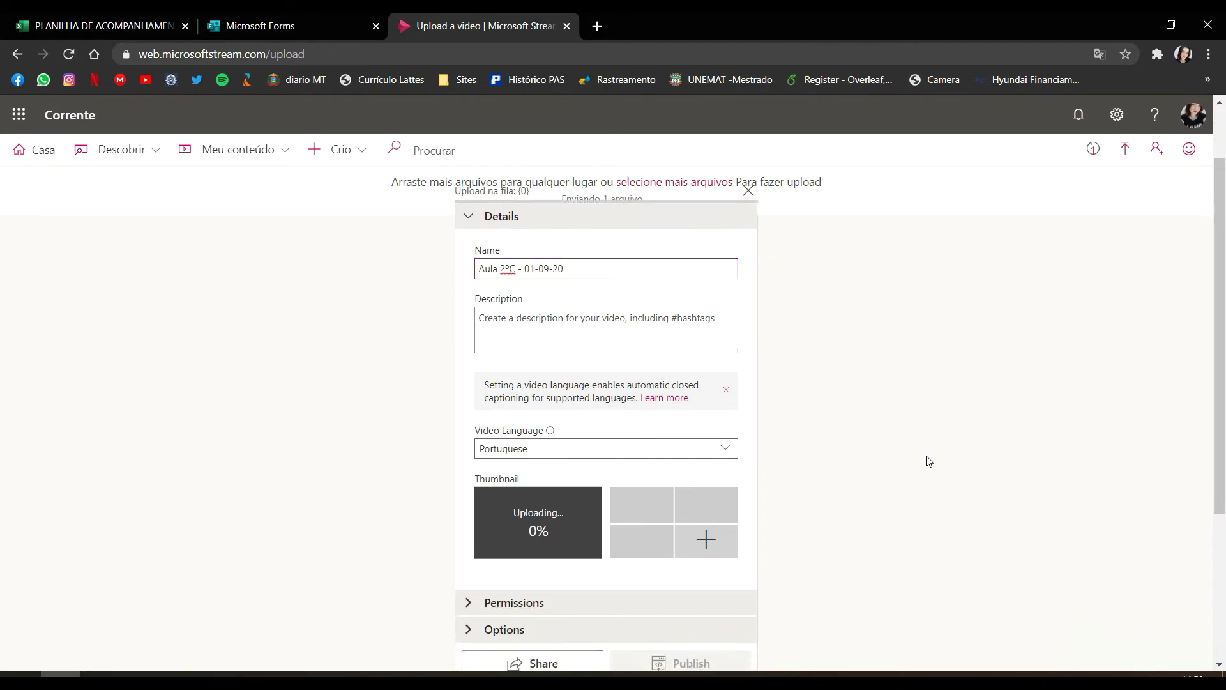
{"action": "scroll", "coordinate": [929, 461], "scroll_direction": "up", "scroll_amount": 1}
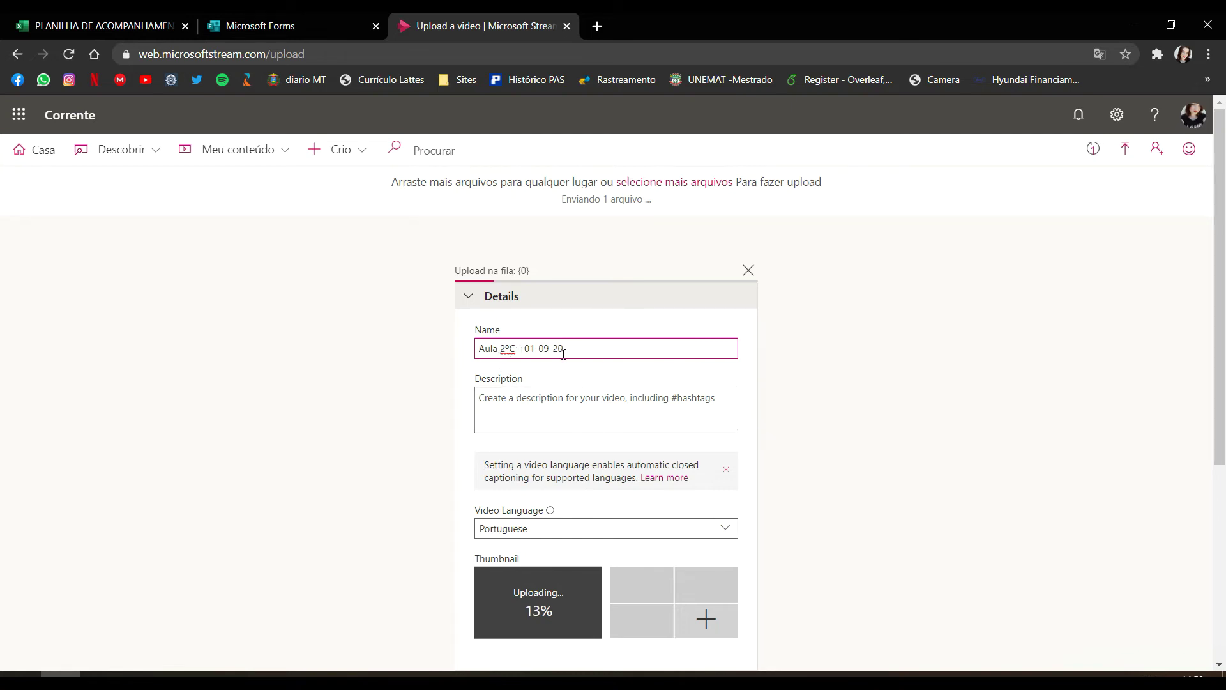
{"action": "left_click_drag", "start_coordinate": [563, 354], "coordinate": [479, 350]}
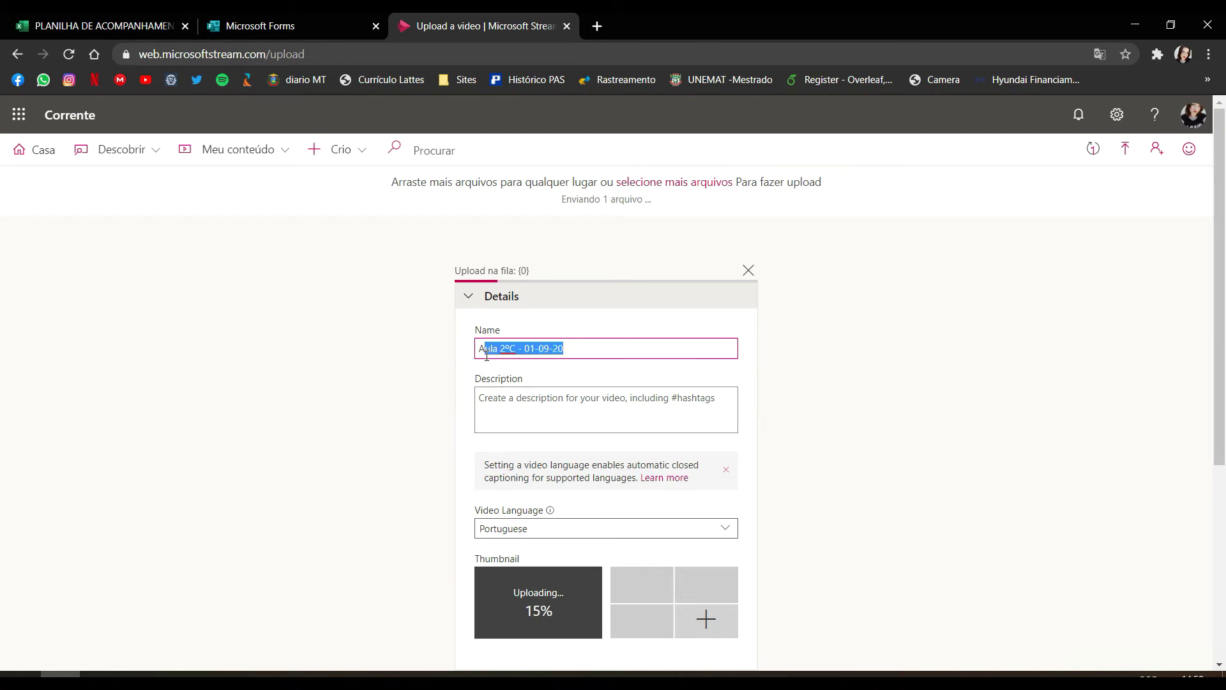
{"action": "left_click", "coordinate": [584, 352]}
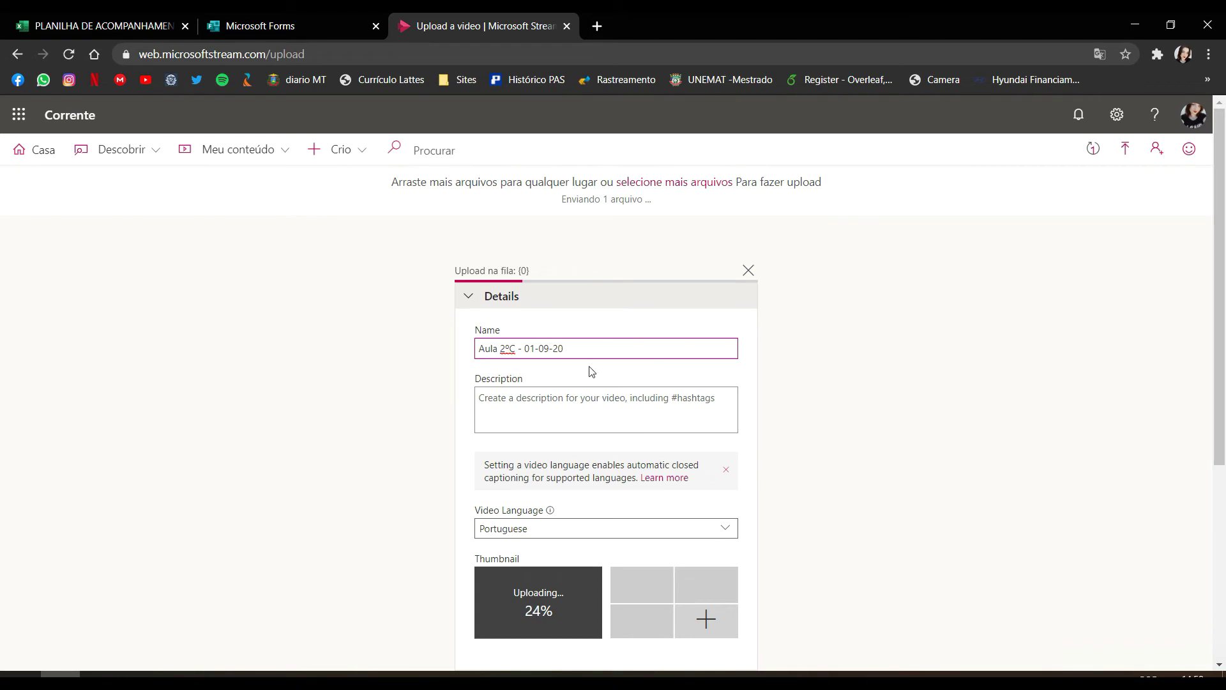
{"action": "scroll", "coordinate": [588, 370], "scroll_direction": "down", "scroll_amount": 2}
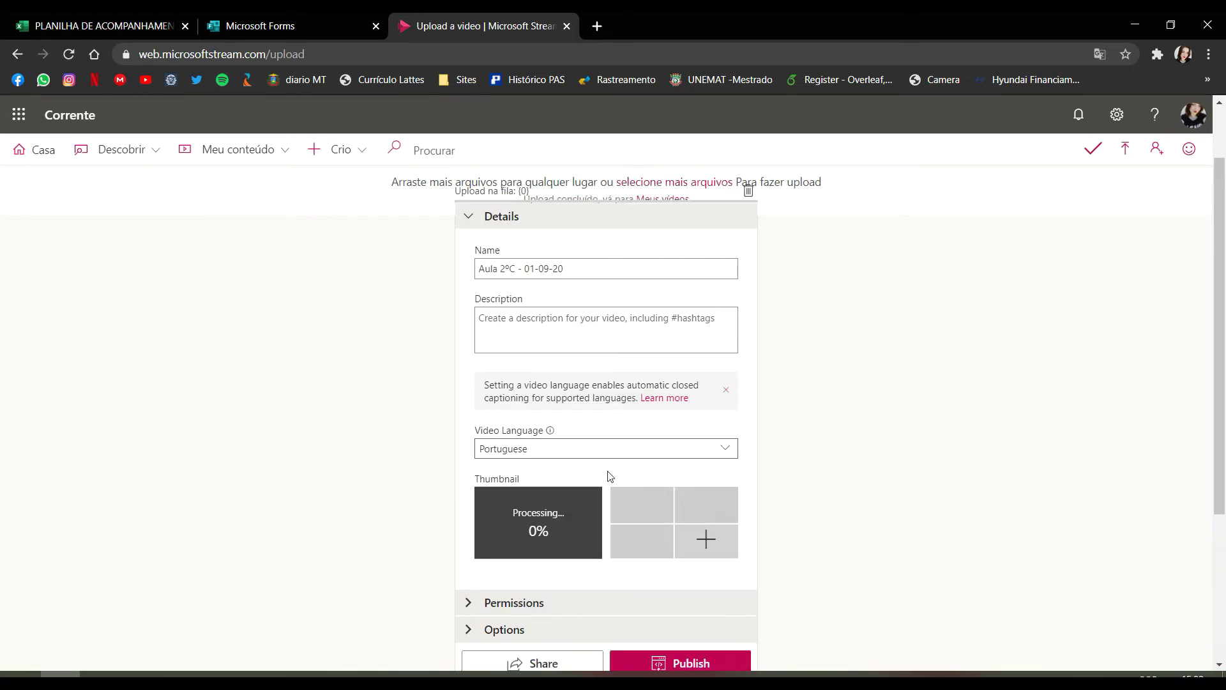
{"action": "scroll", "coordinate": [818, 561], "scroll_direction": "down", "scroll_amount": 1}
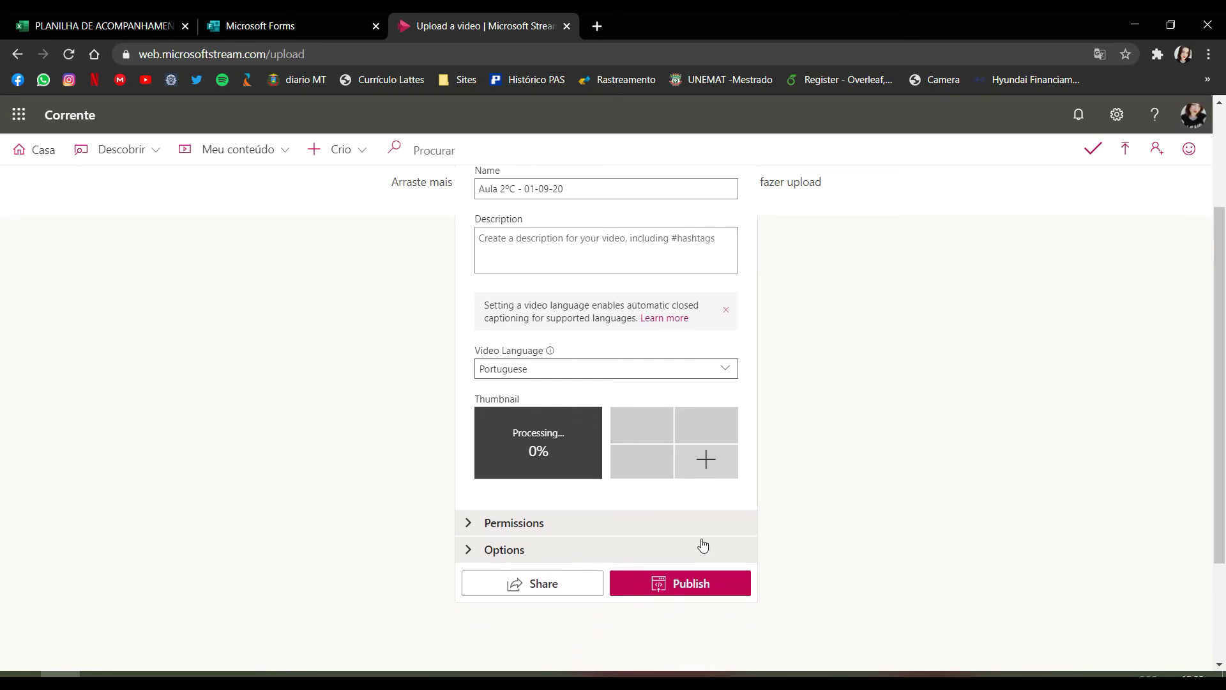
{"action": "left_click", "coordinate": [687, 586]}
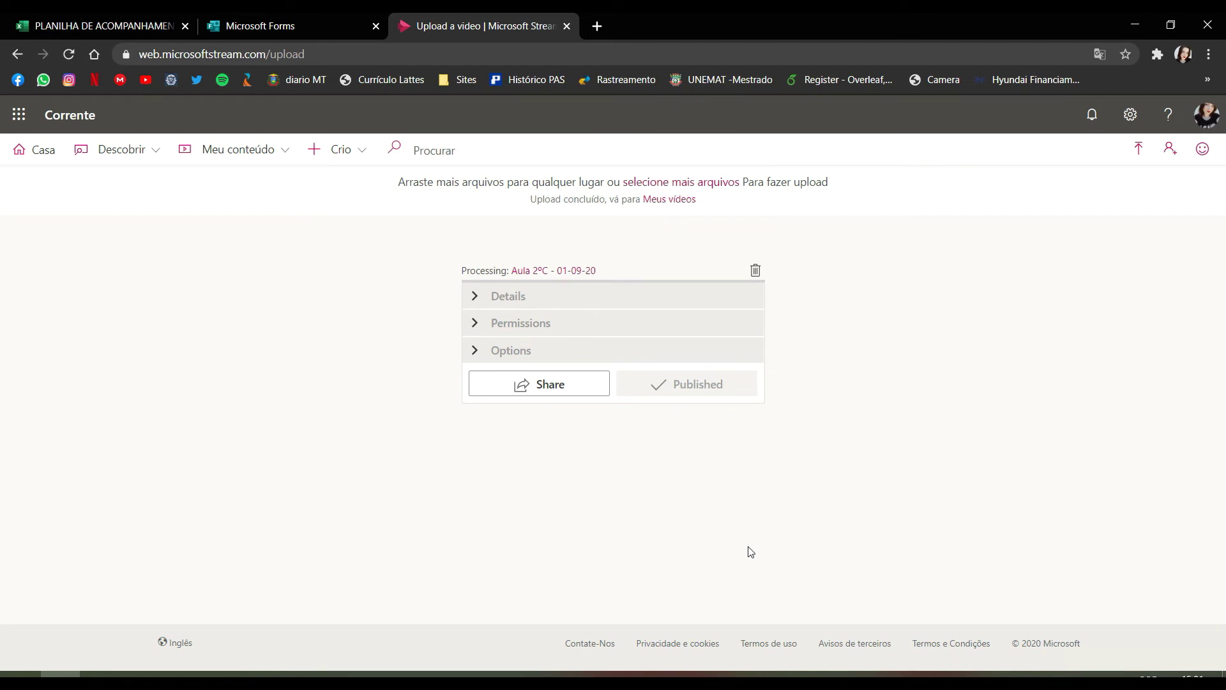
Copy the published video's direct sharing link and close the sharing dialog
{"action": "left_click", "coordinate": [553, 388]}
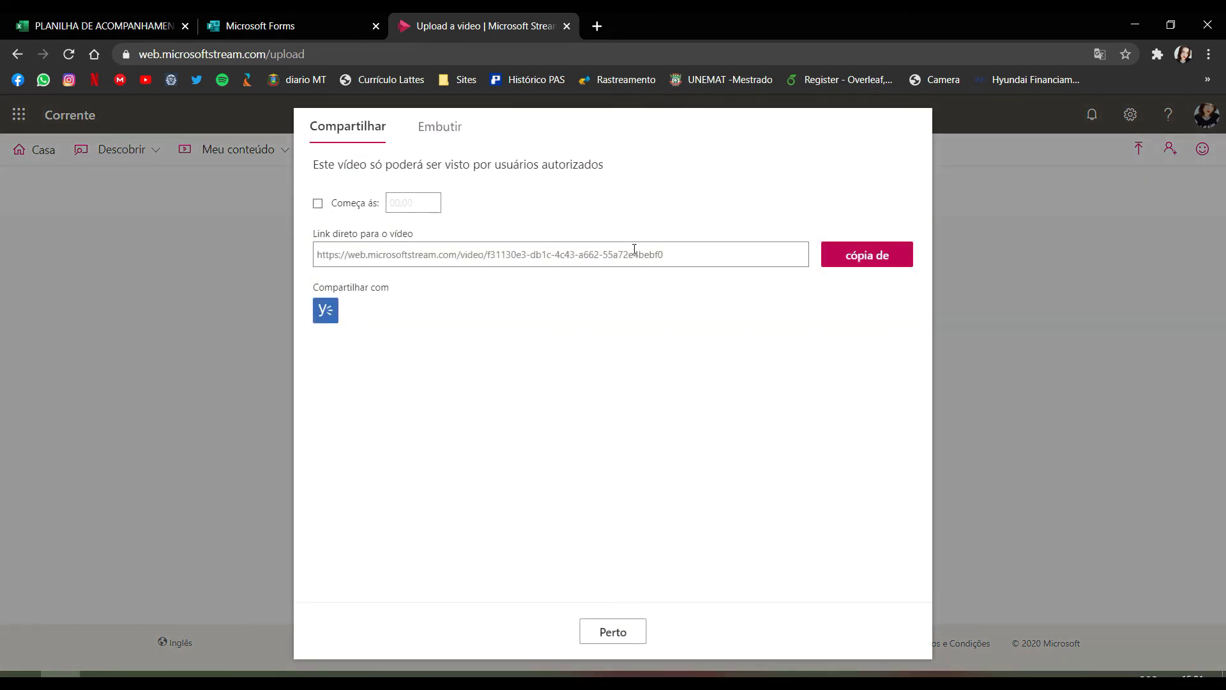
{"action": "left_click", "coordinate": [872, 262]}
{"action": "left_click", "coordinate": [610, 633]}
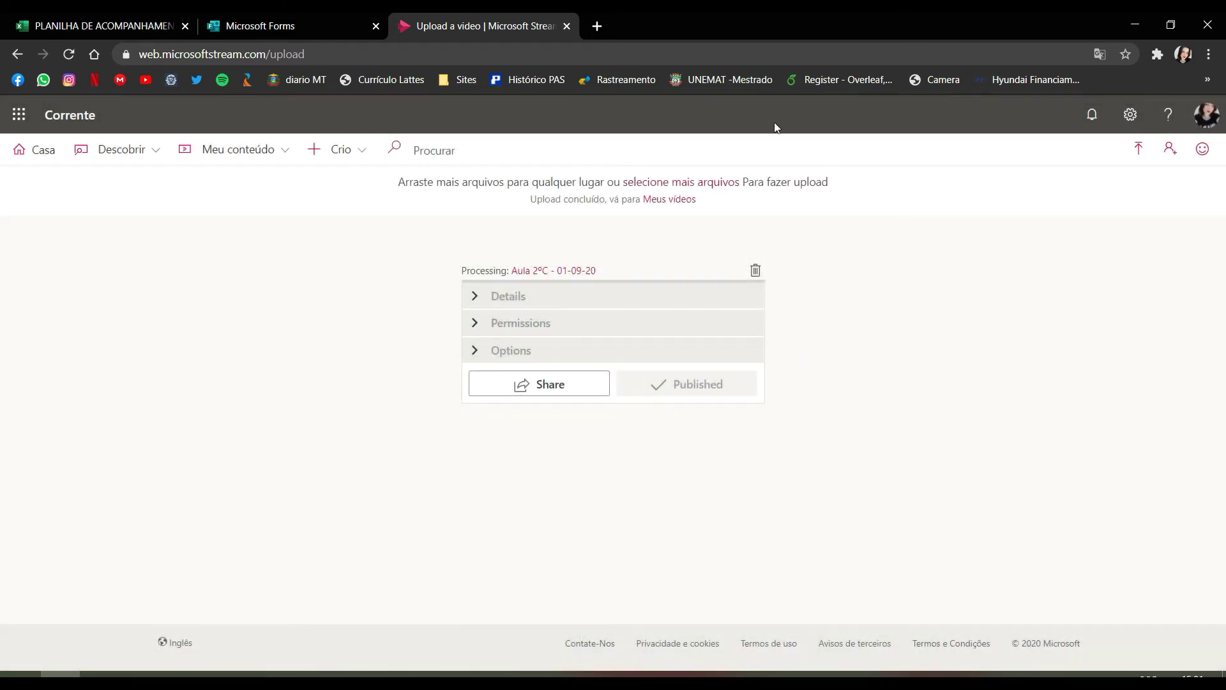
Open the Aula 2ºC - 01-09-20 video for editing from the own videos list and examine its company-wide viewing permission
{"action": "left_click", "coordinate": [277, 155]}
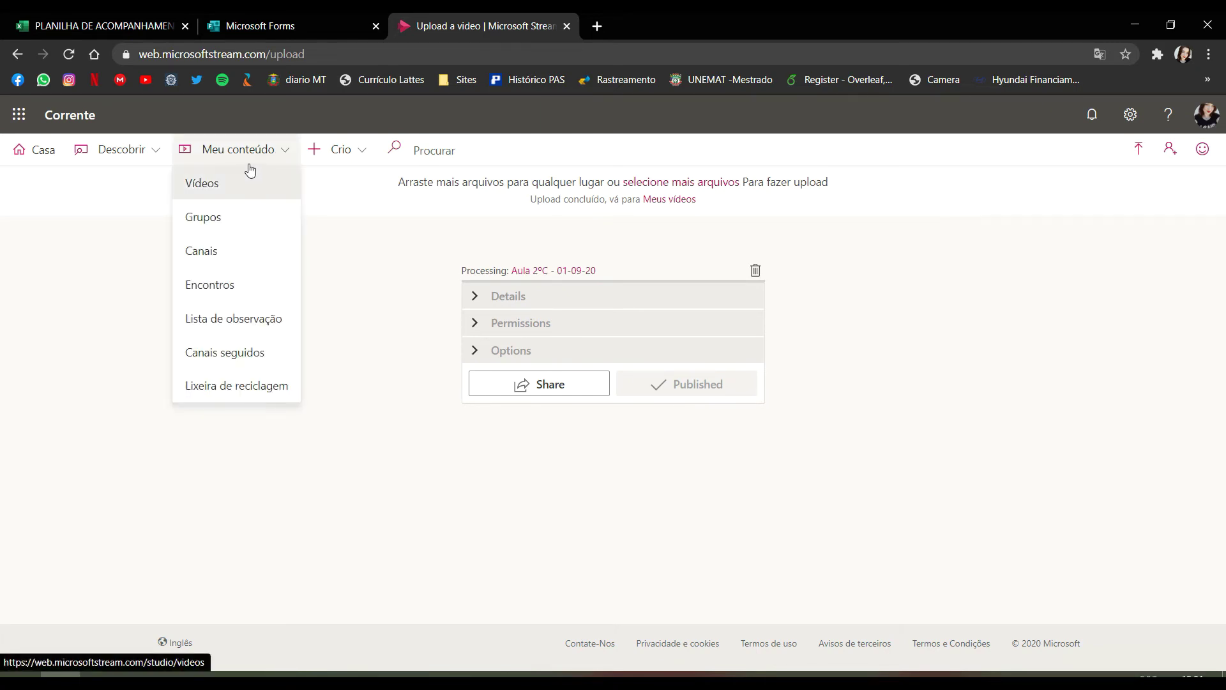
{"action": "left_click", "coordinate": [229, 190]}
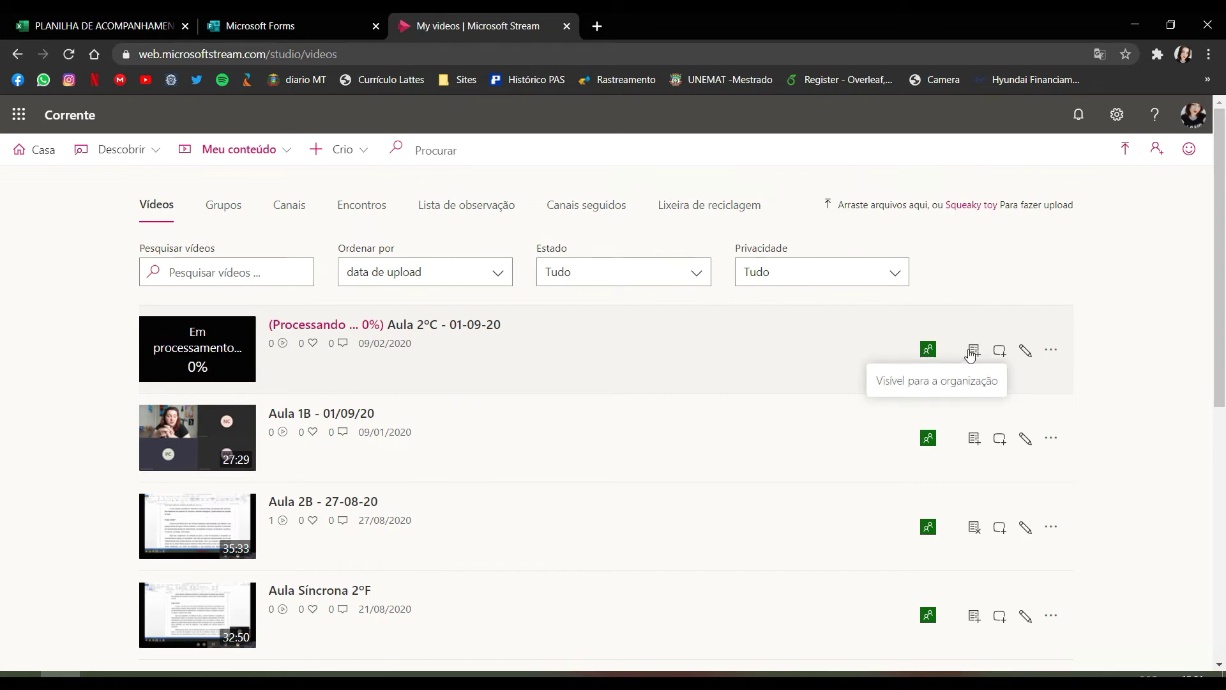
{"action": "left_click", "coordinate": [1026, 351]}
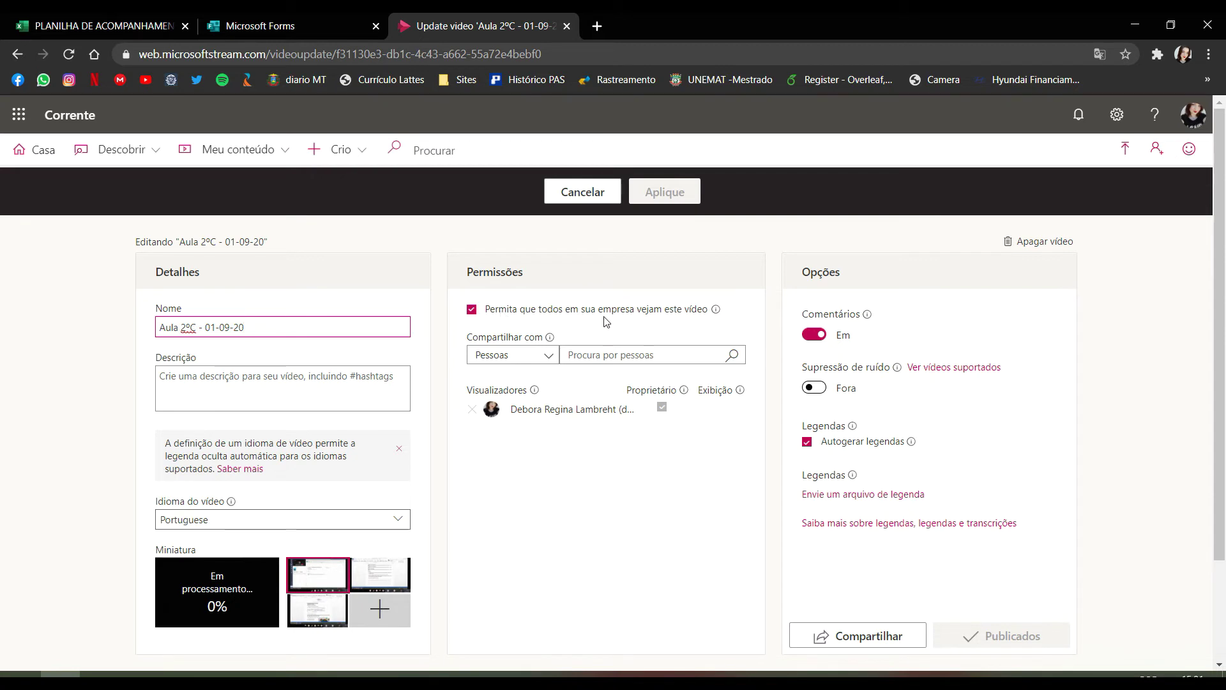
{"action": "mouse_move", "coordinate": [718, 313]}
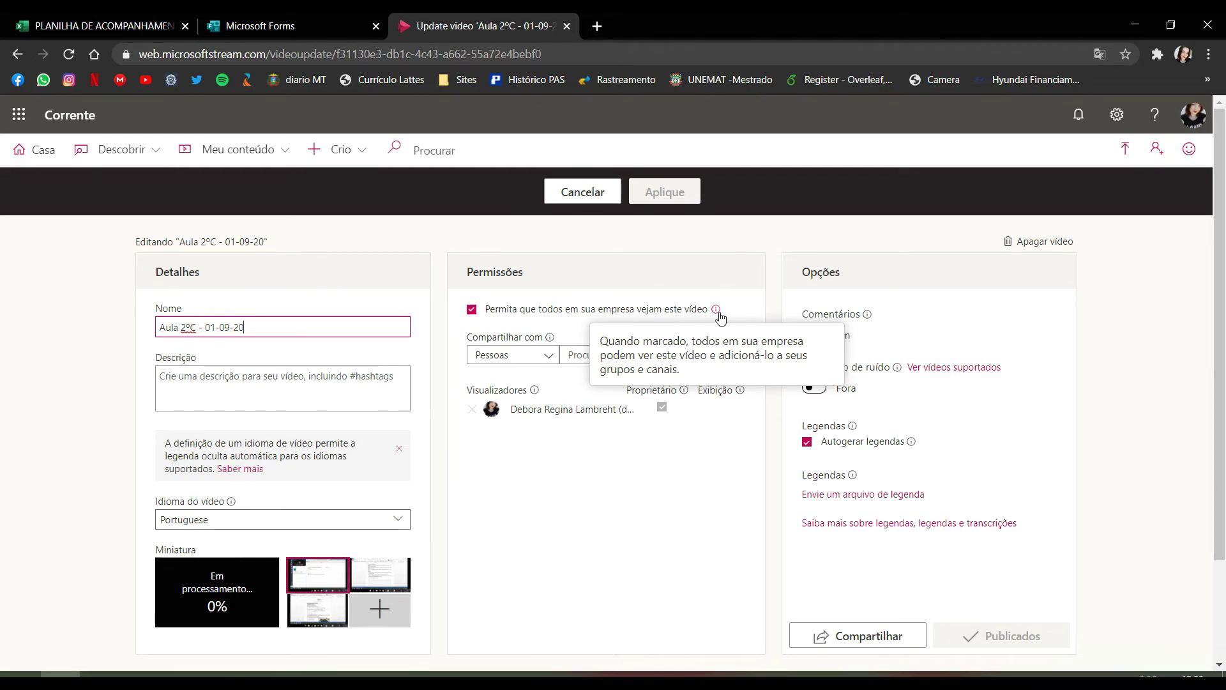
{"action": "left_click", "coordinate": [700, 477]}
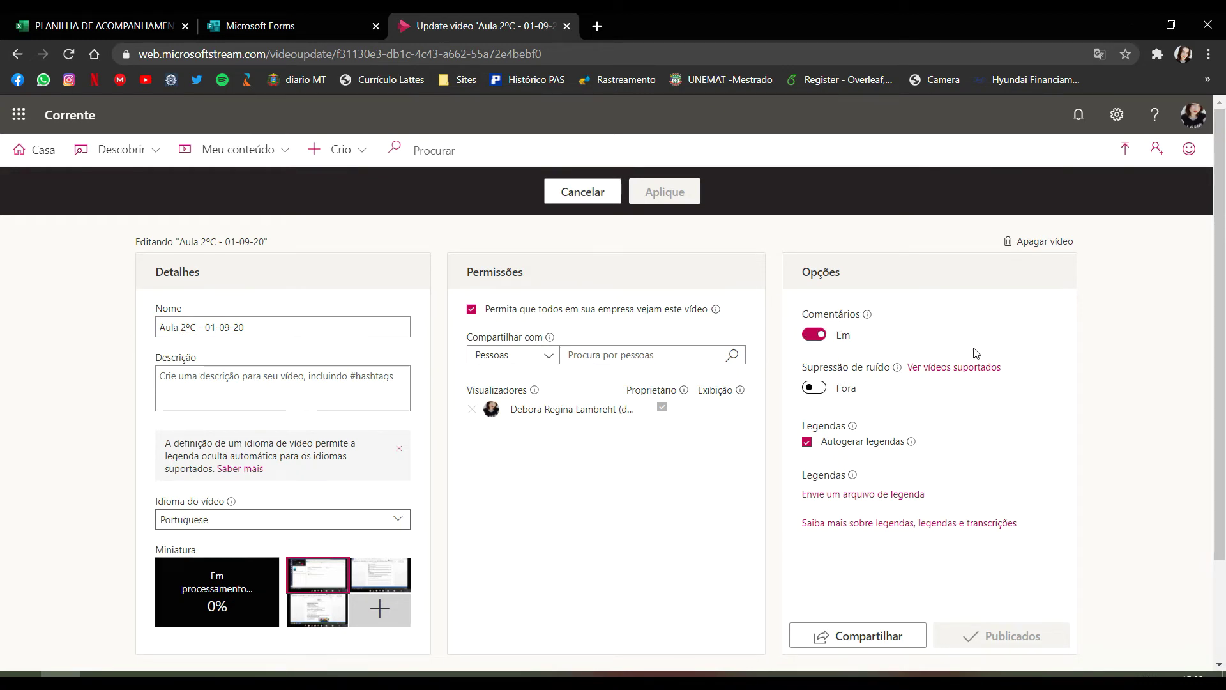
Read the explanation of the automatic captions option, copy the class video's direct sharing link again and close the sharing dialog
{"action": "mouse_move", "coordinate": [911, 442]}
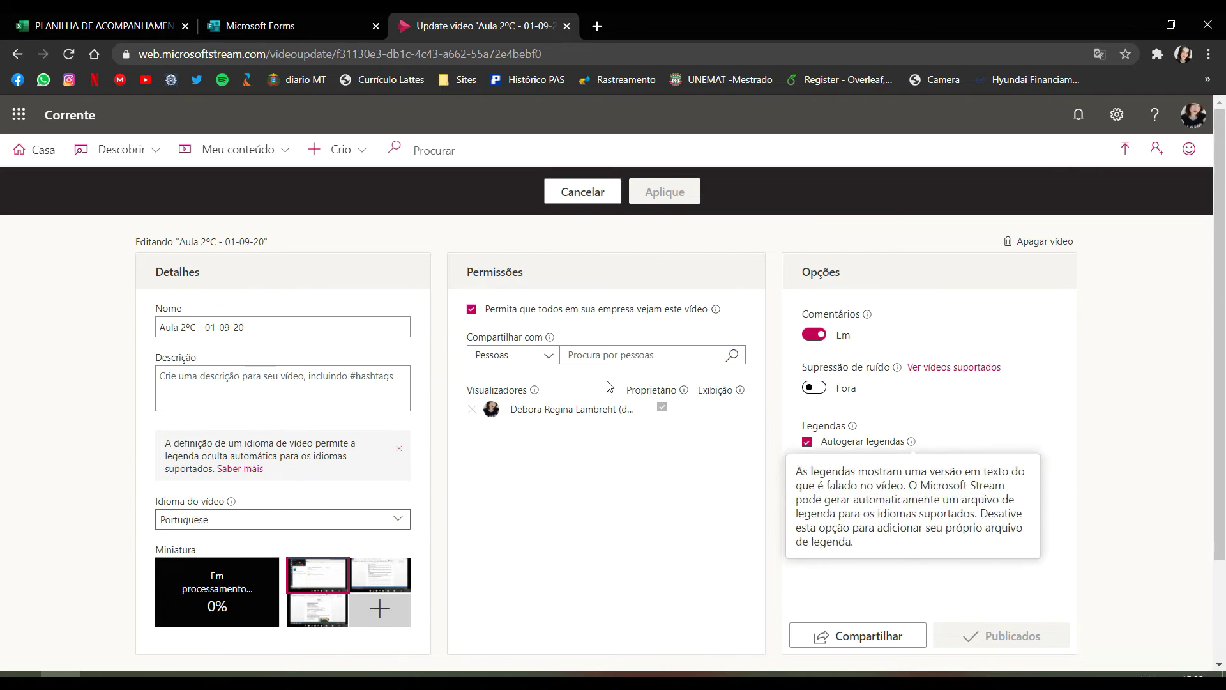
{"action": "left_click", "coordinate": [867, 639]}
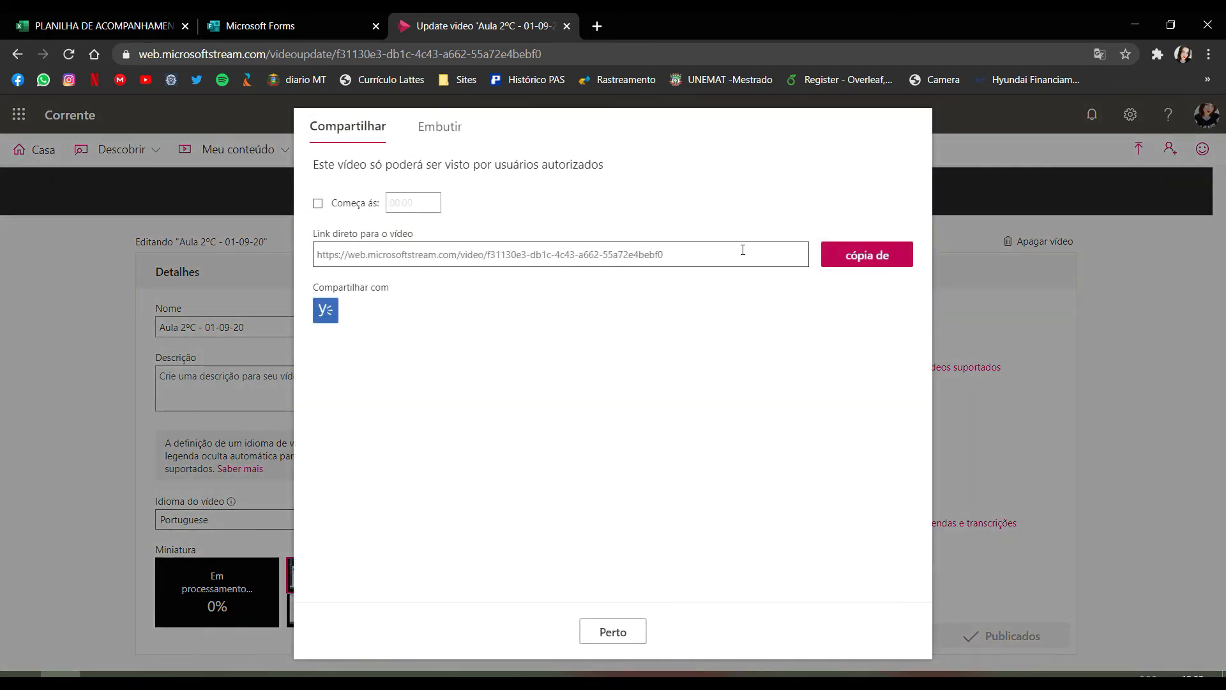
{"action": "left_click", "coordinate": [873, 254]}
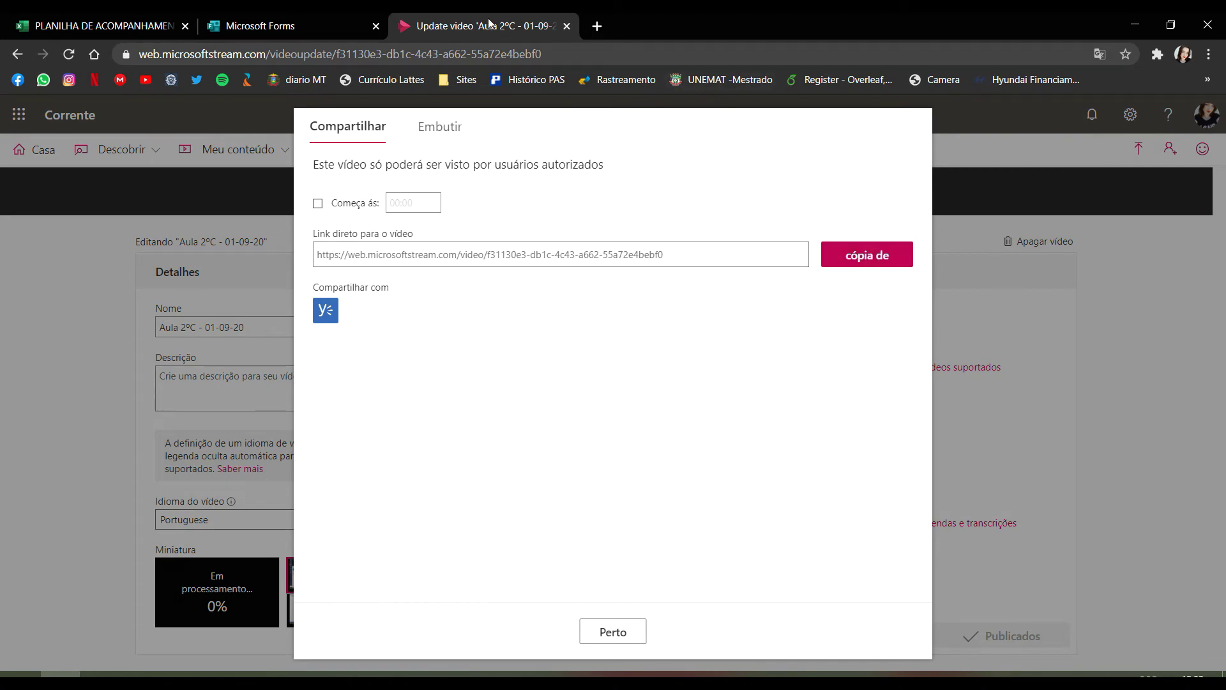
{"action": "left_click", "coordinate": [597, 631]}
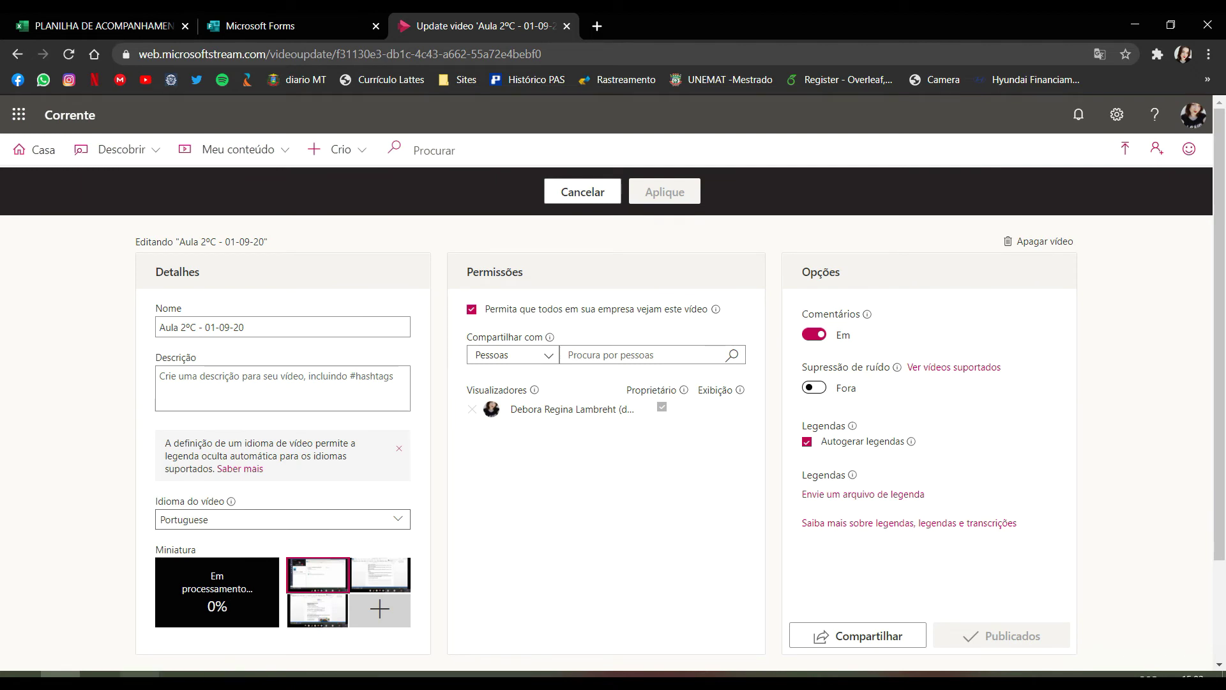
Switch to Microsoft Teams, open the Arte, 2º Ano '2º C' - E1M 2020 team and paste the video link into a new conversation
{"action": "left_click", "coordinate": [180, 674]}
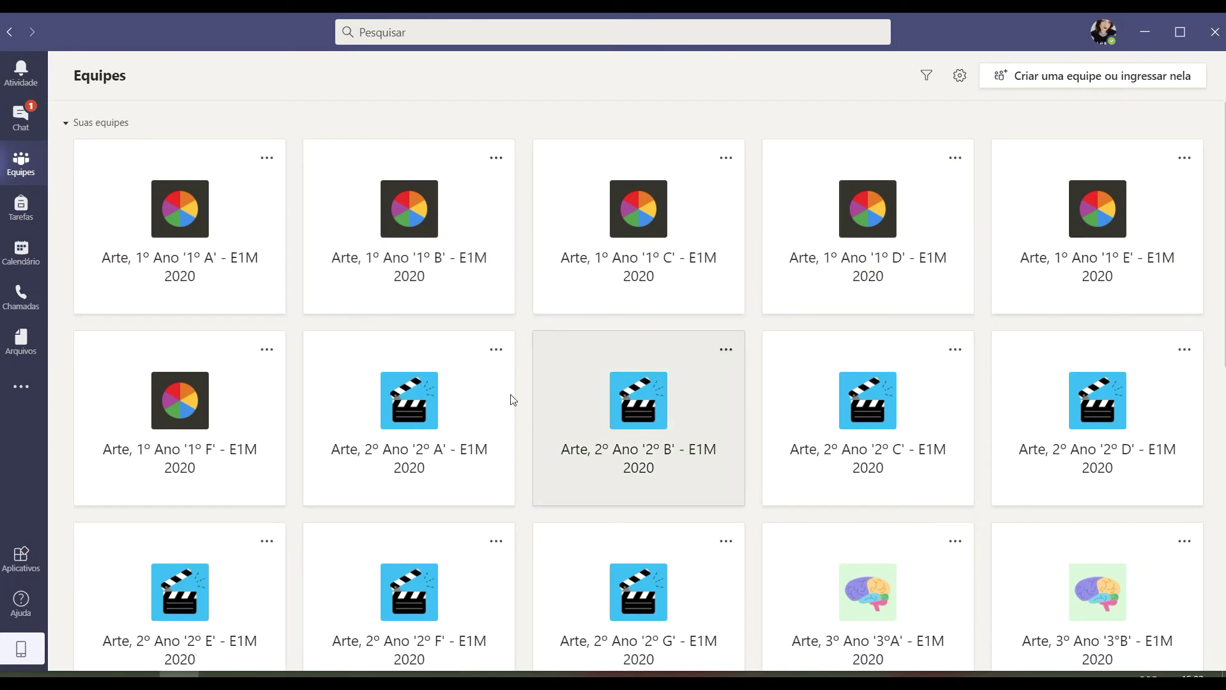
{"action": "left_click", "coordinate": [889, 404]}
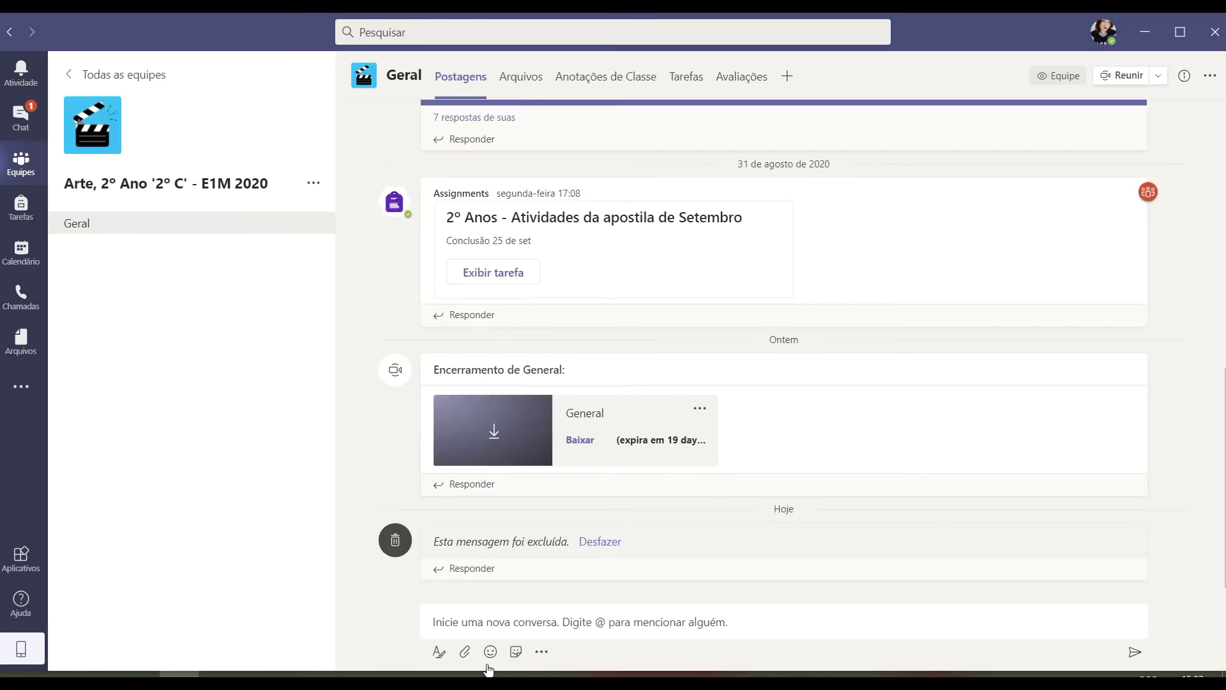
{"action": "left_click", "coordinate": [498, 623]}
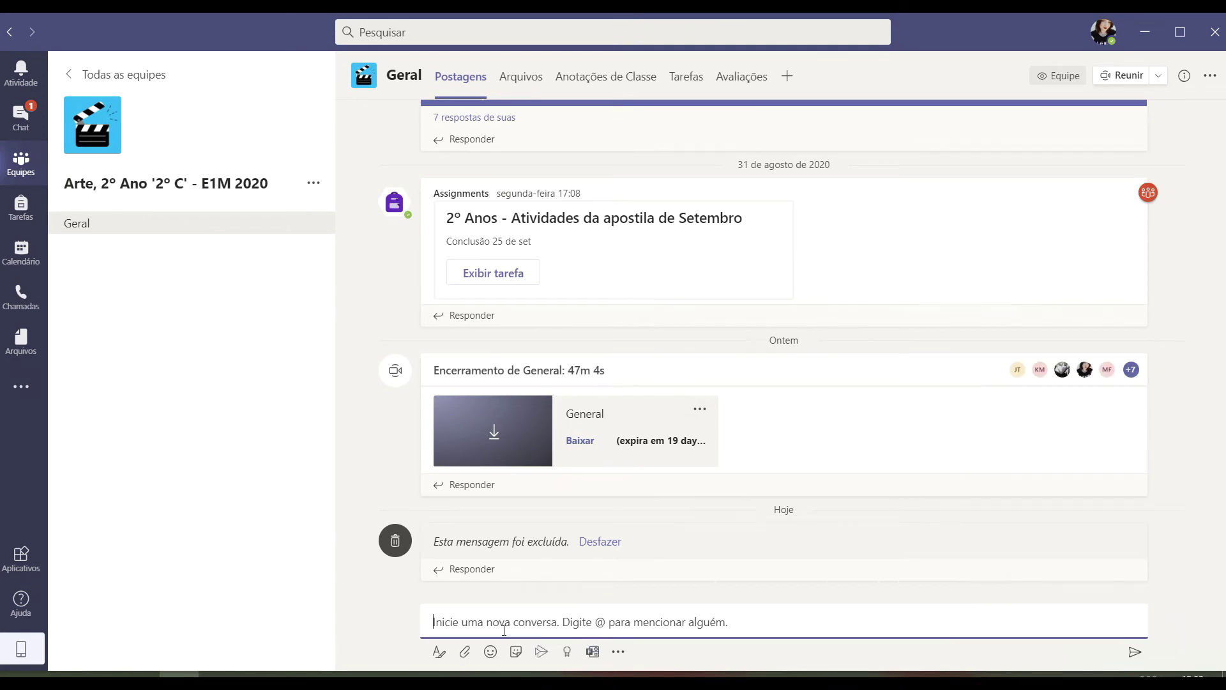
{"action": "key", "text": "ctrl+v"}
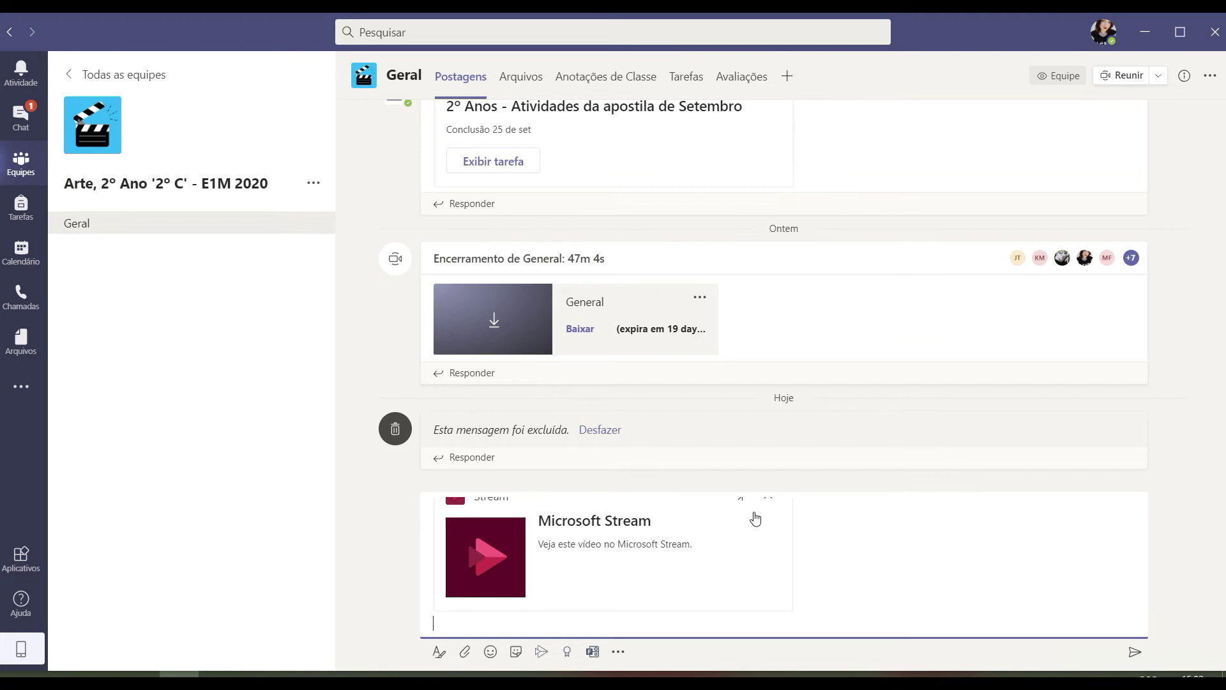
Add the subject "Video aula síncrona - dia 01-09-2020" to the video link message and post it in the Geral channel
{"action": "left_click", "coordinate": [438, 651]}
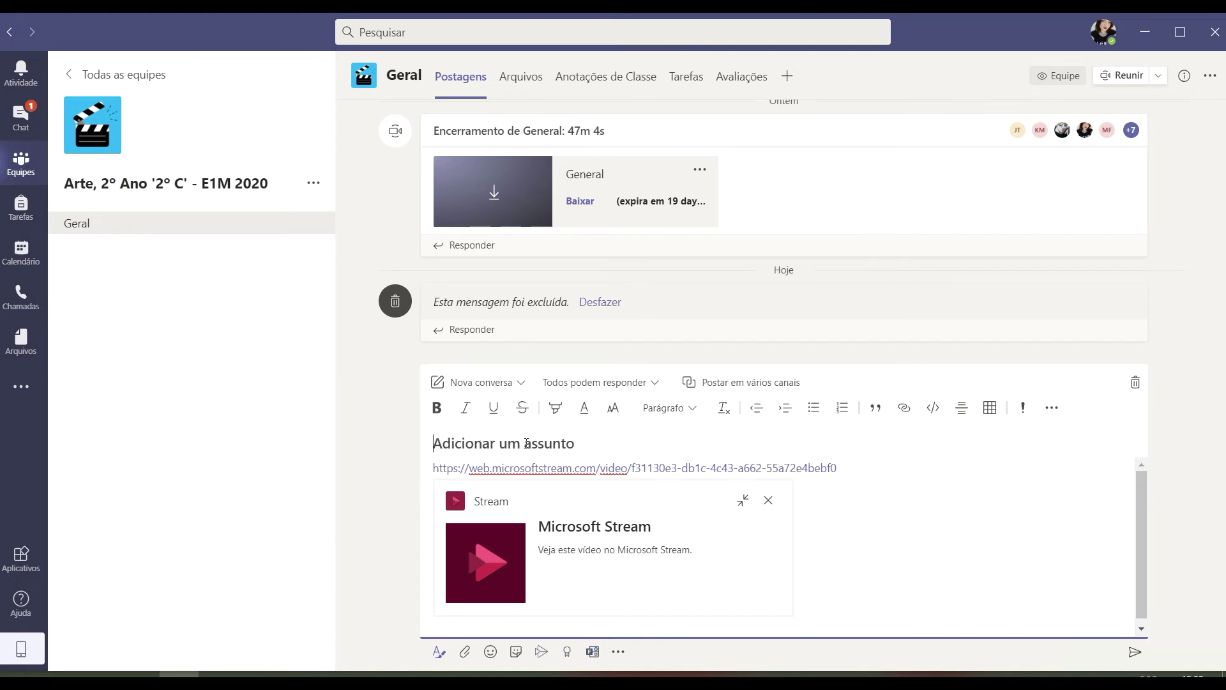
{"action": "type", "text": "Video aula do d"}
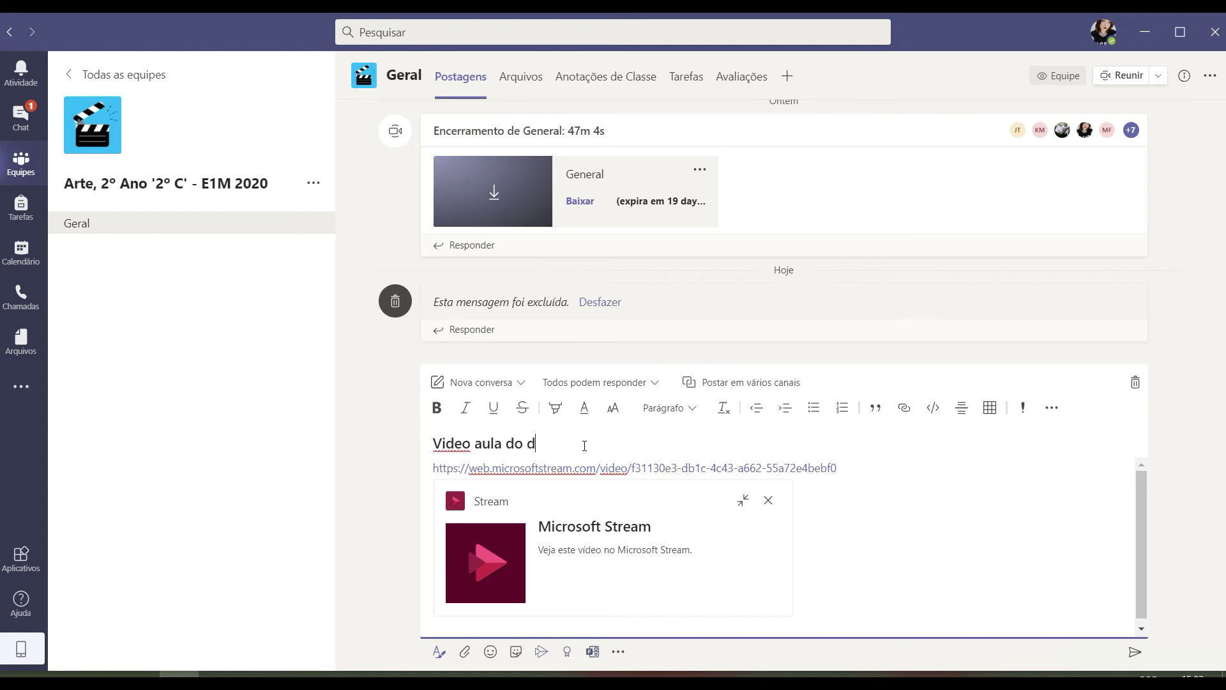
{"action": "key", "text": "BackSpace"}
{"action": "key", "text": "BackSpace"}
{"action": "key", "text": "BackSpace"}
{"action": "key", "text": "BackSpace"}
{"action": "key", "text": "BackSpace"}
{"action": "type", "text": "sícrona"}
{"action": "type", "text": "crona"}
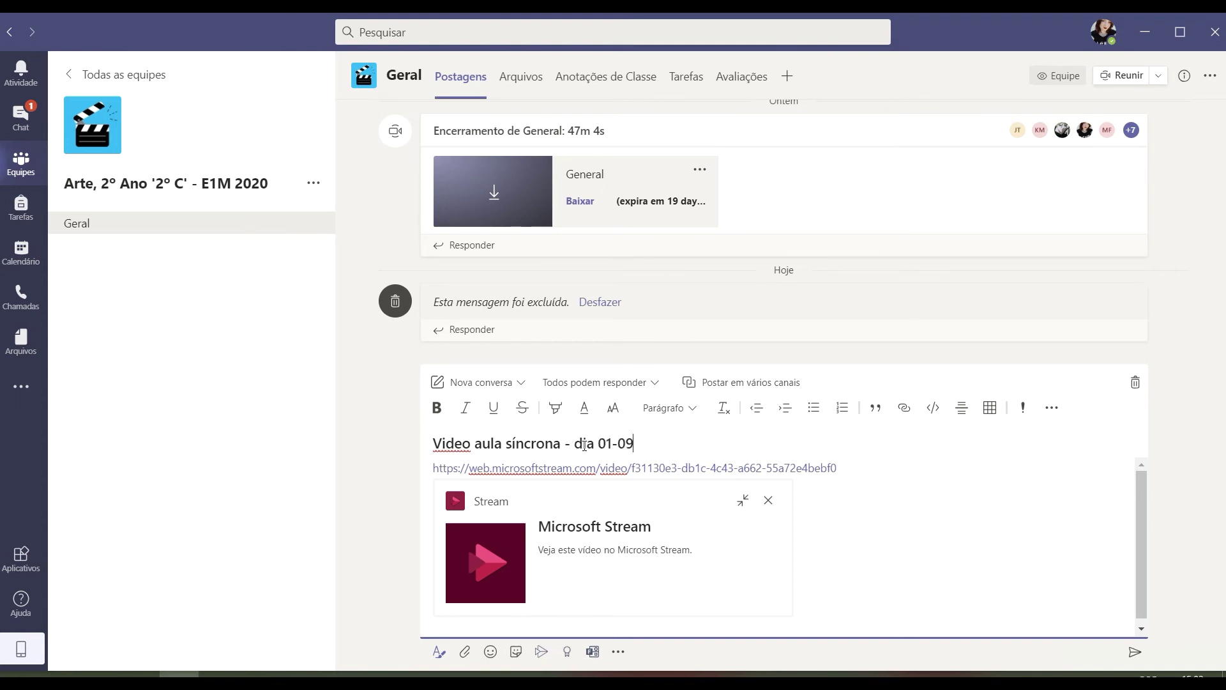
{"action": "type", "text": "2020"}
{"action": "scroll", "coordinate": [914, 518], "scroll_direction": "down", "scroll_amount": 1}
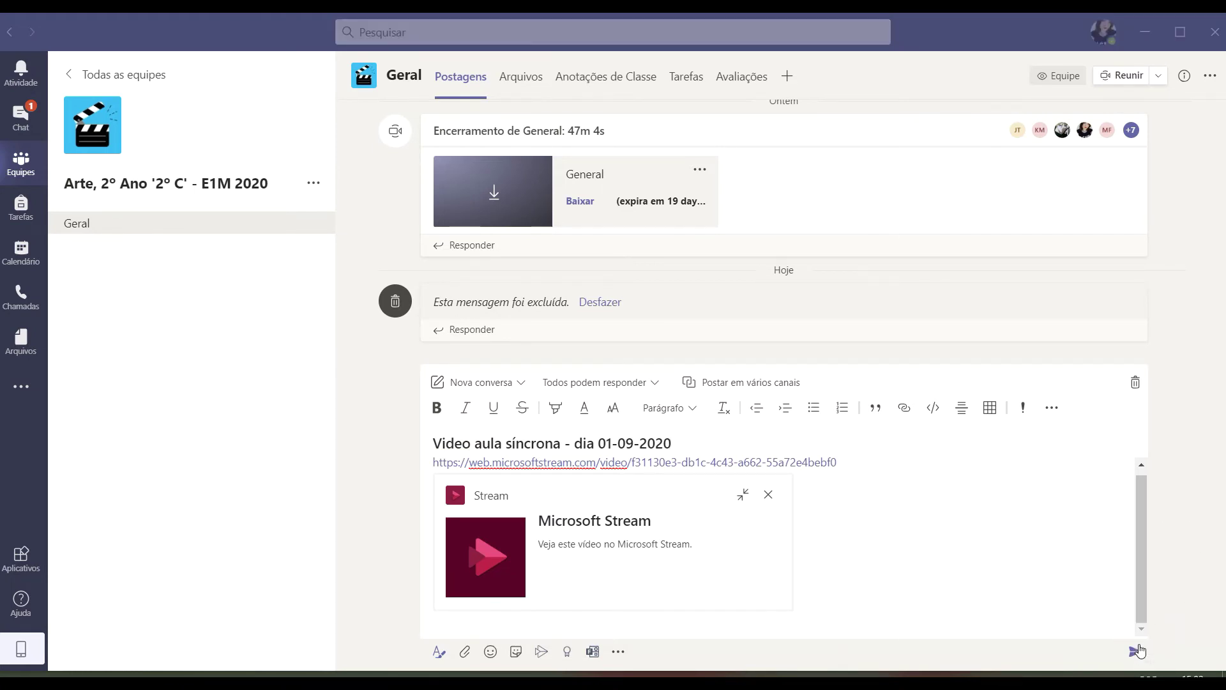
{"action": "left_click", "coordinate": [1137, 651]}
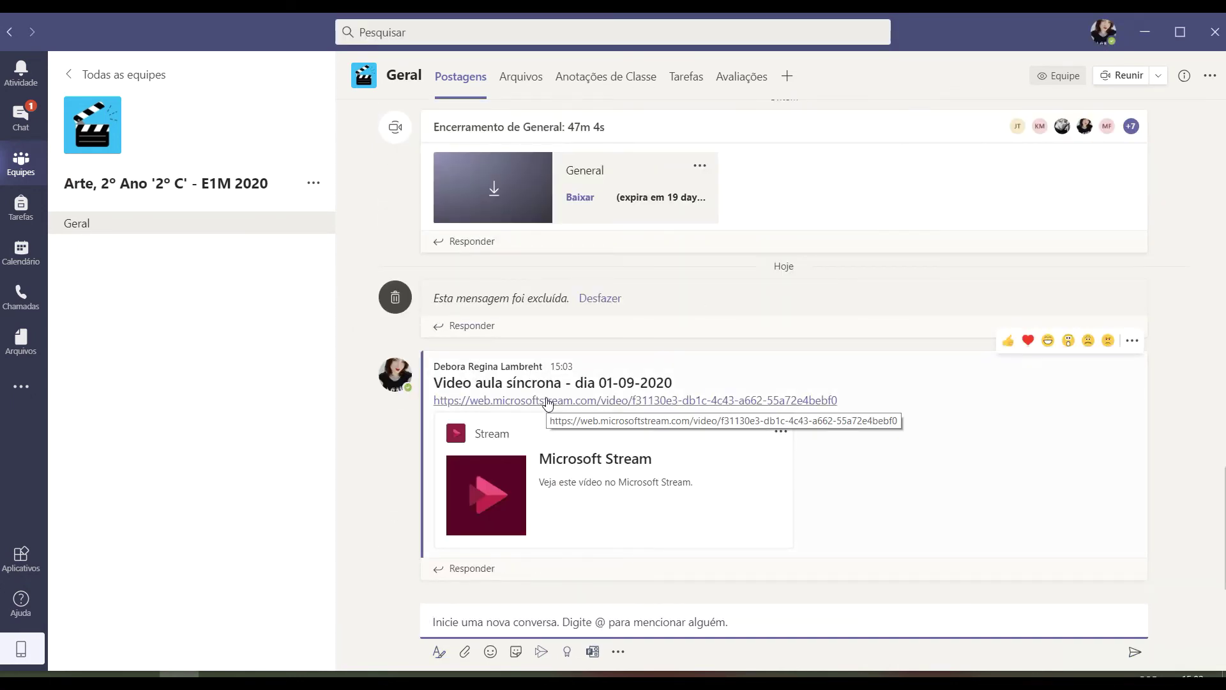
Open the posted link to check the video in Stream, close that page and leave the video's edit form without applying changes
{"action": "left_click", "coordinate": [734, 401]}
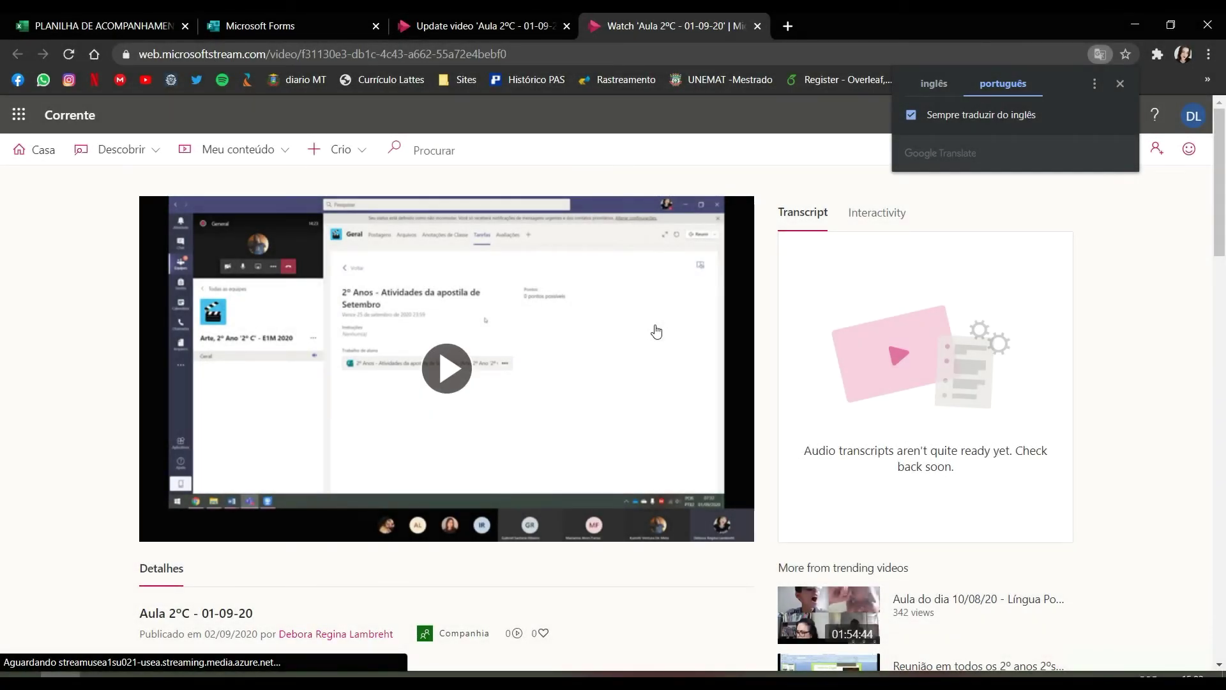
{"action": "left_click", "coordinate": [757, 26]}
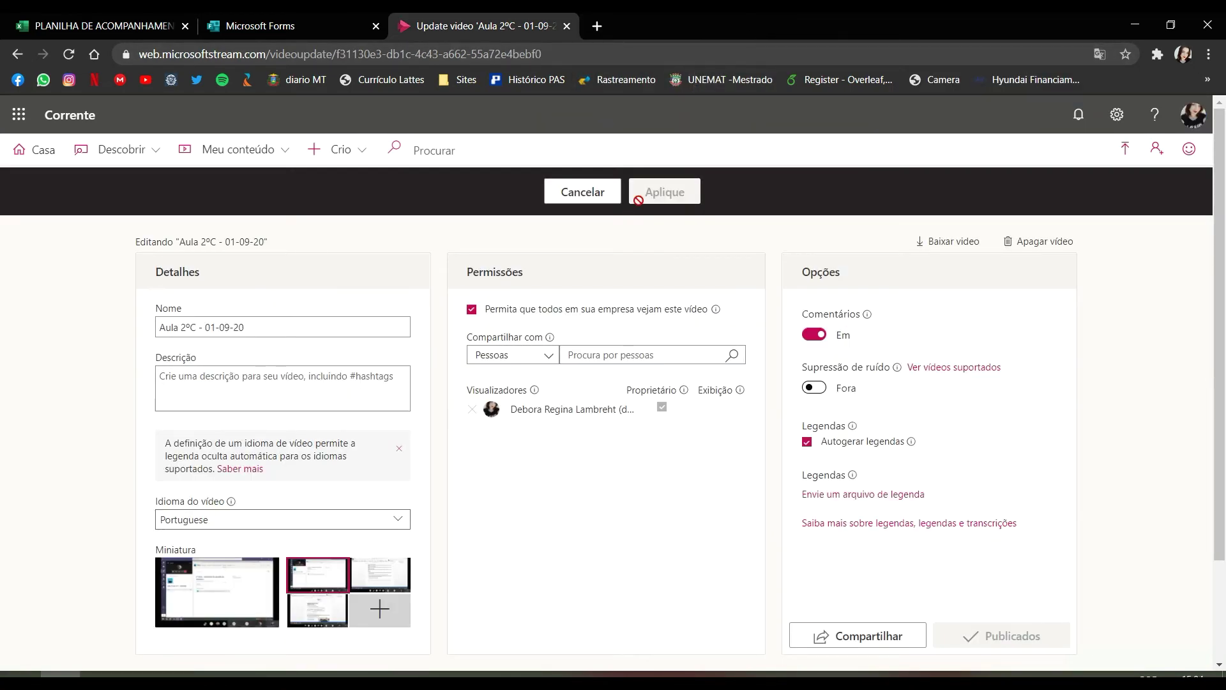
{"action": "left_click", "coordinate": [567, 192]}
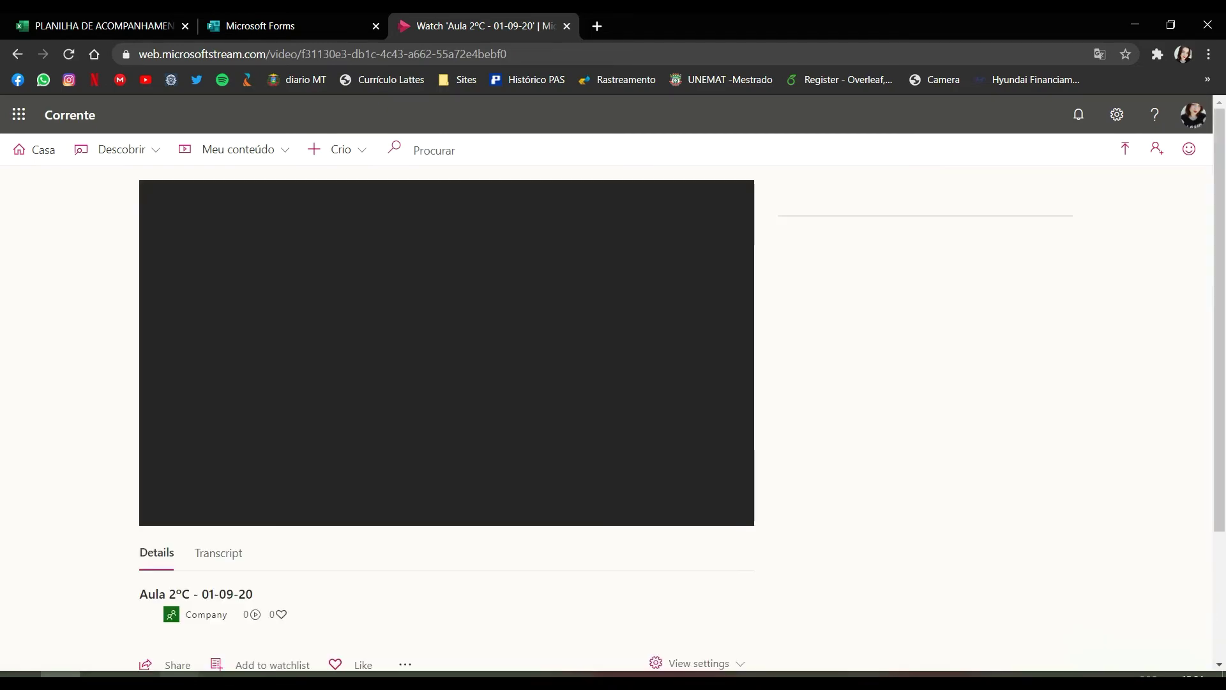
Switch back to Teams and start a meeting in Turma Teste's Geral channel with the camera off and the microphone muted
{"action": "left_click", "coordinate": [195, 673]}
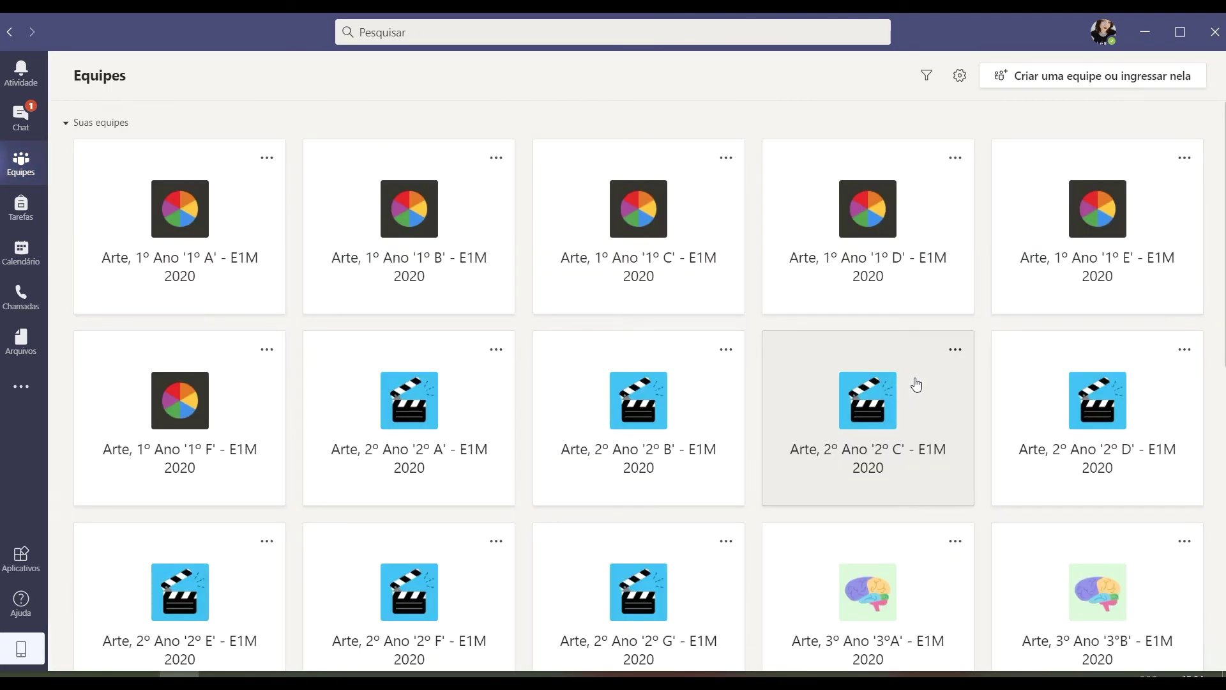
{"action": "scroll", "coordinate": [918, 376], "scroll_direction": "down", "scroll_amount": 8}
{"action": "scroll", "coordinate": [920, 365], "scroll_direction": "down", "scroll_amount": 2}
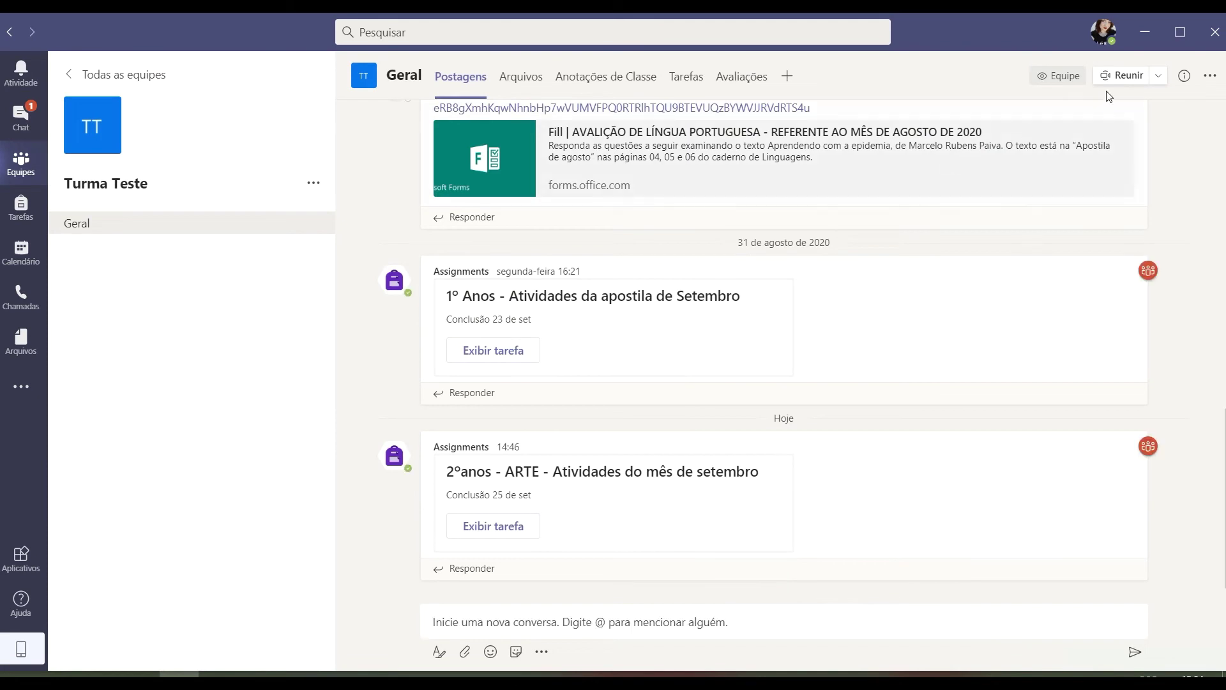
{"action": "left_click", "coordinate": [1120, 76]}
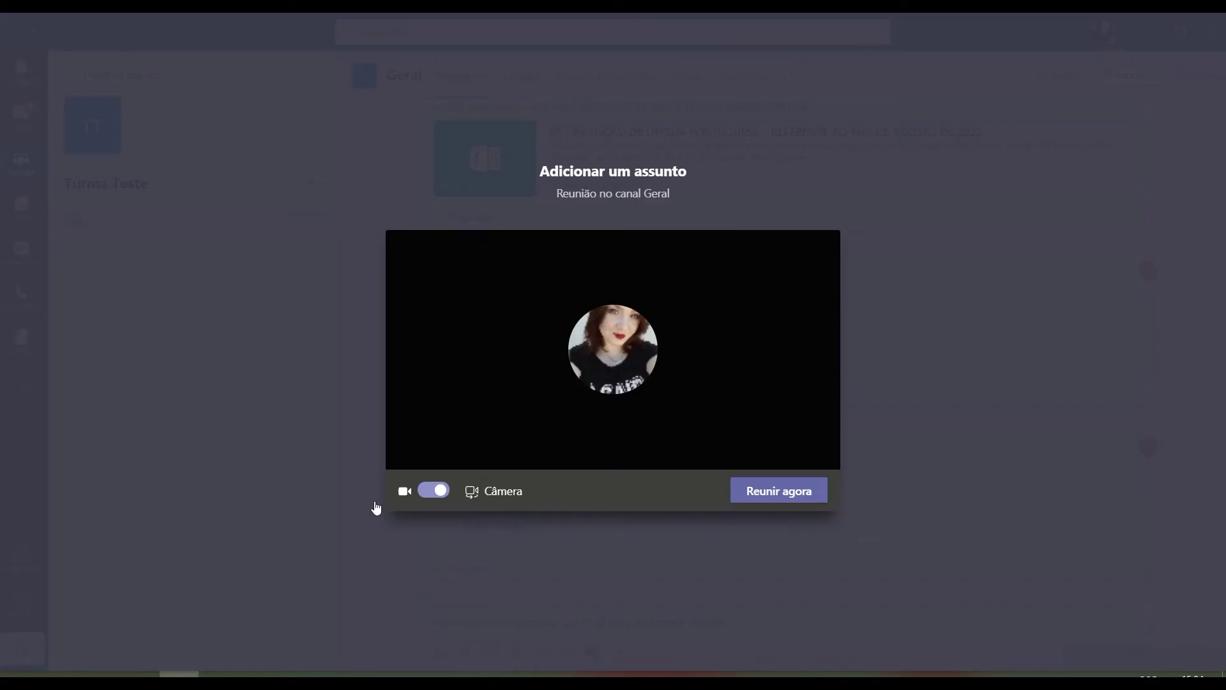
{"action": "left_click", "coordinate": [432, 490]}
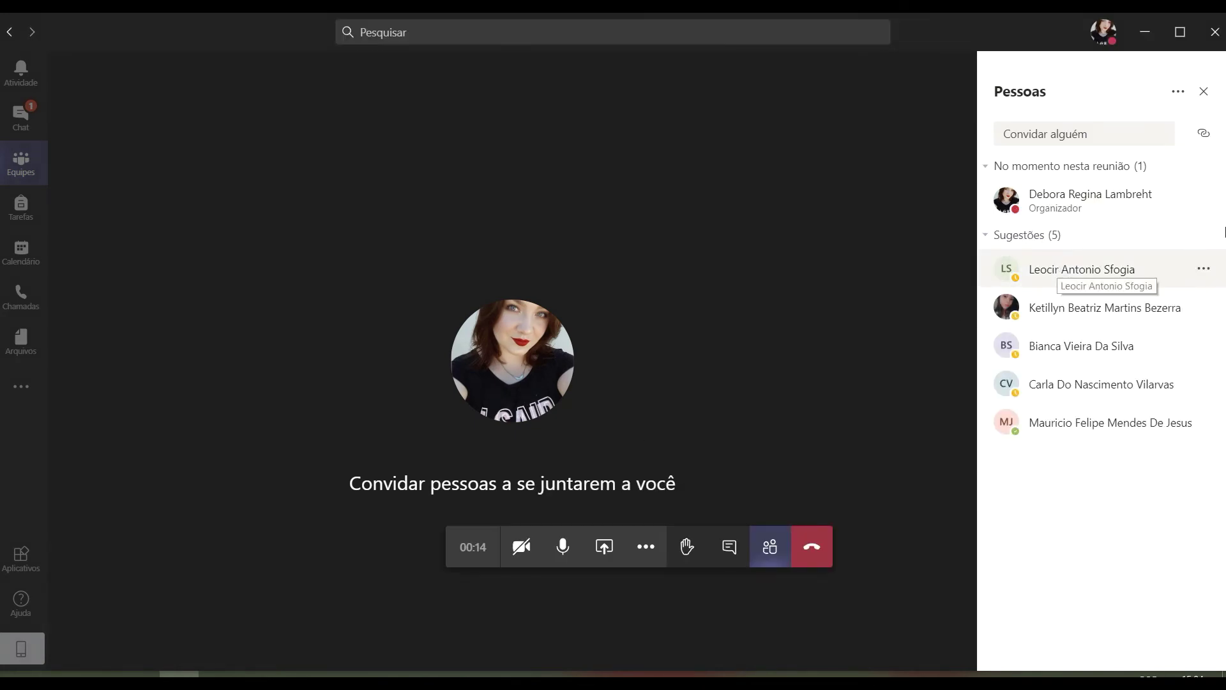
{"action": "left_click", "coordinate": [1204, 269]}
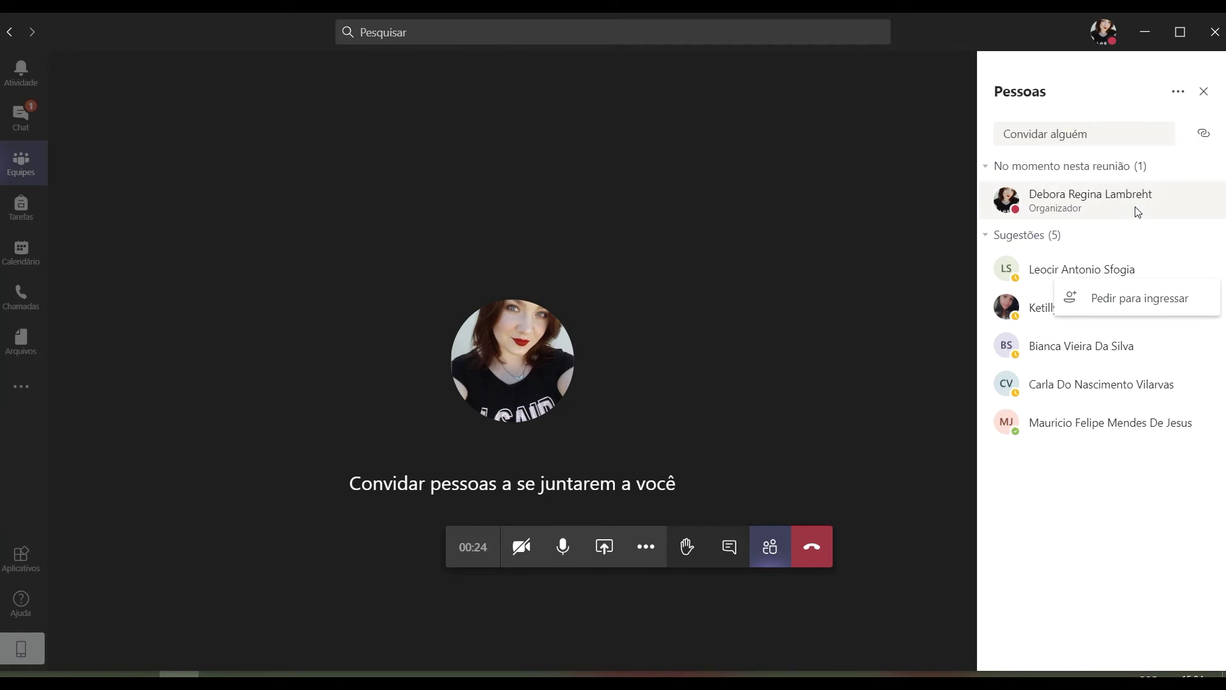
{"action": "left_click", "coordinate": [563, 548]}
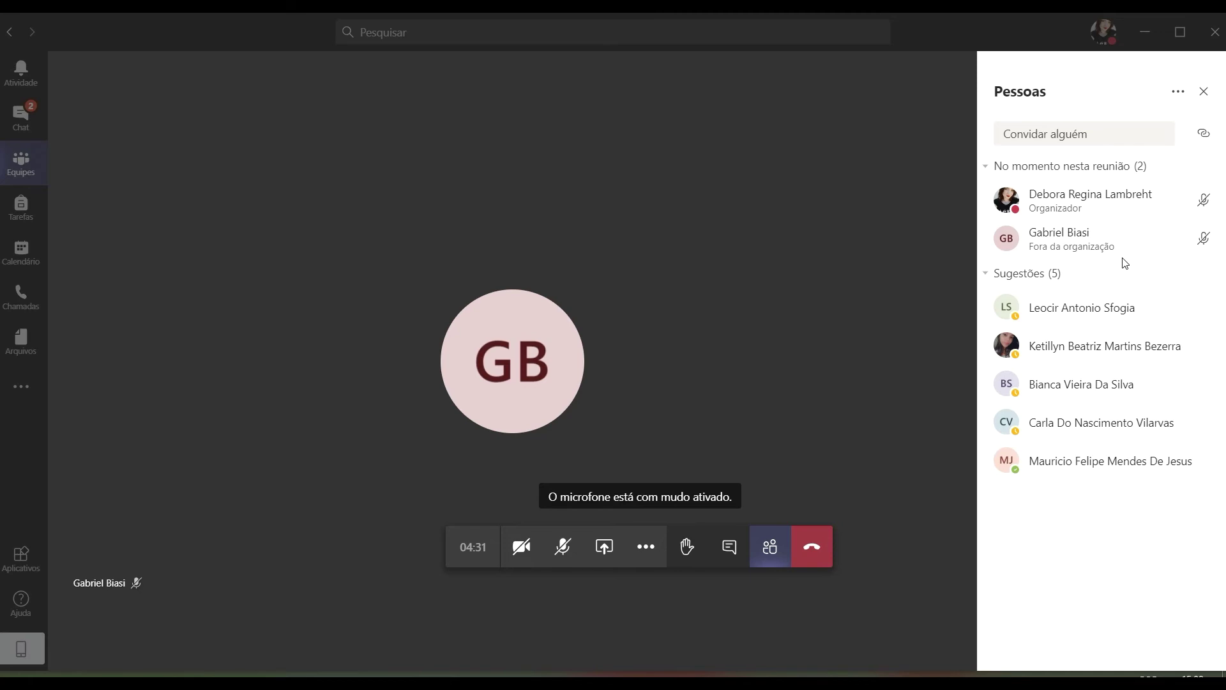
Change the external guest's meeting role to participant and confirm, and make the guest a presenter again
{"action": "mouse_move", "coordinate": [1160, 244]}
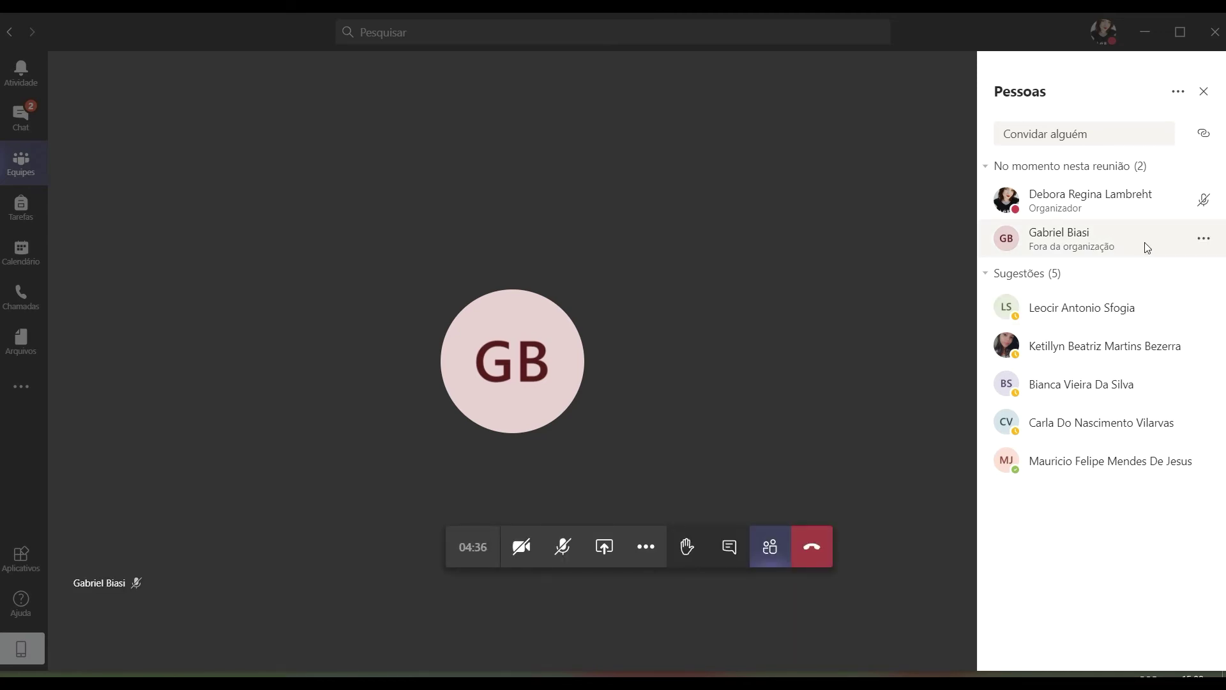
{"action": "left_click", "coordinate": [1204, 243]}
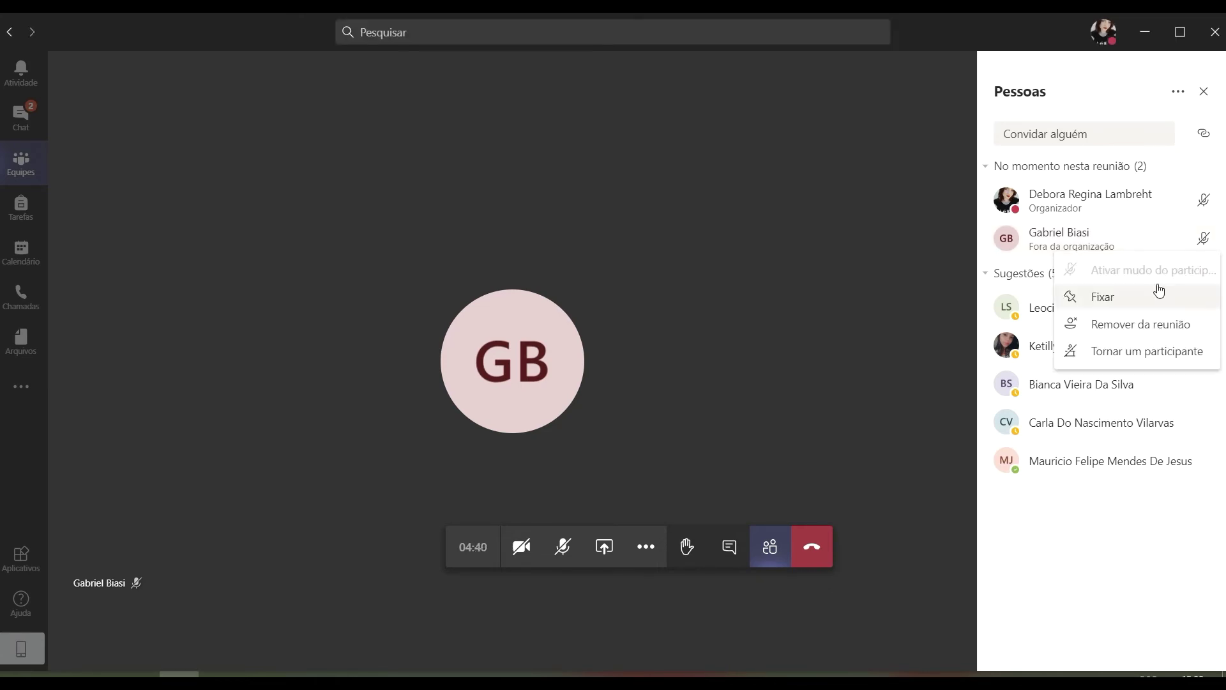
{"action": "left_click", "coordinate": [1130, 353]}
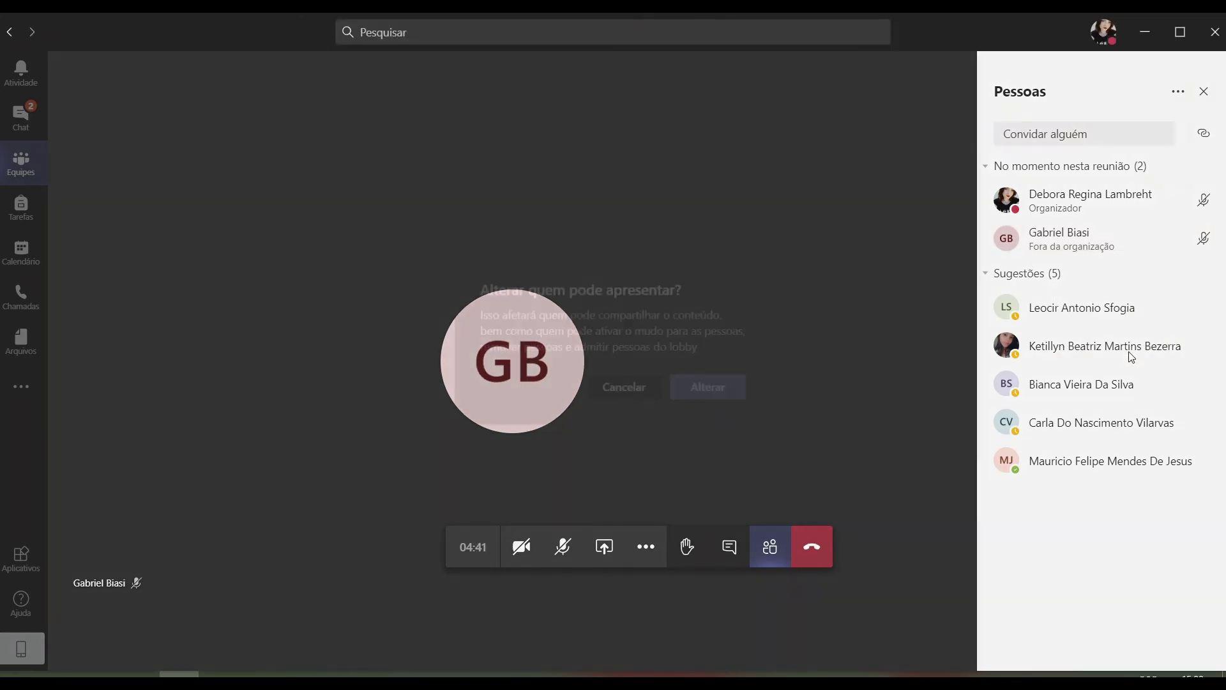
{"action": "left_click", "coordinate": [722, 396]}
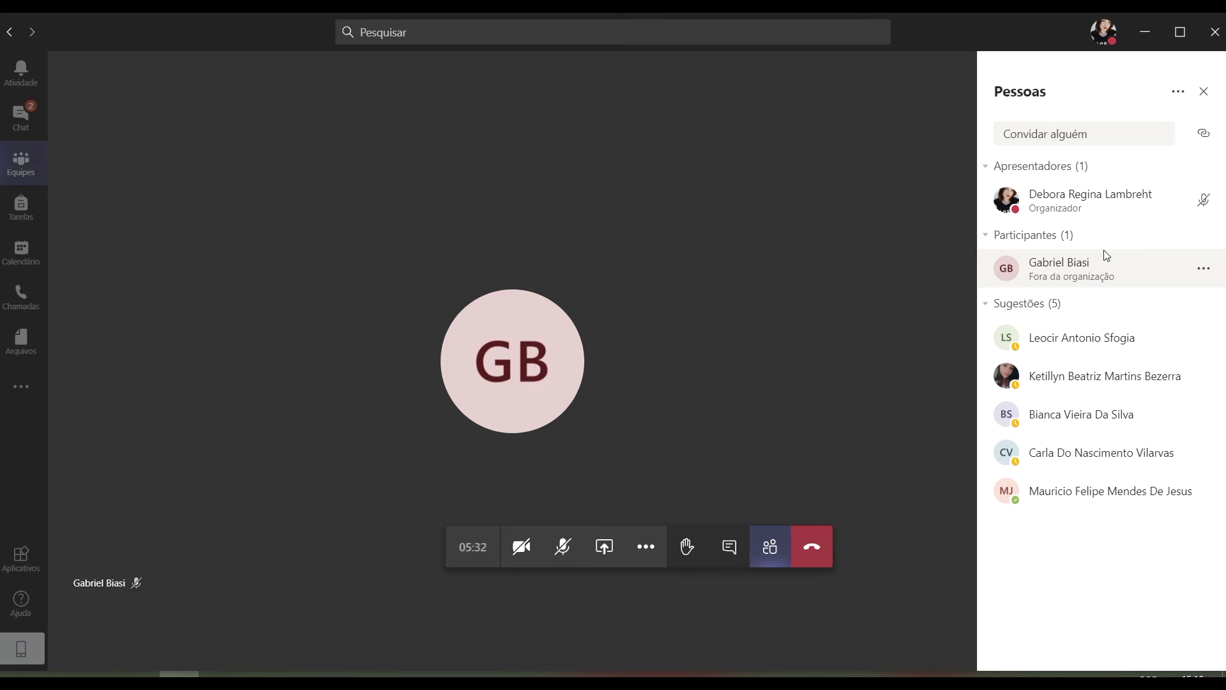
{"action": "left_click", "coordinate": [1202, 271]}
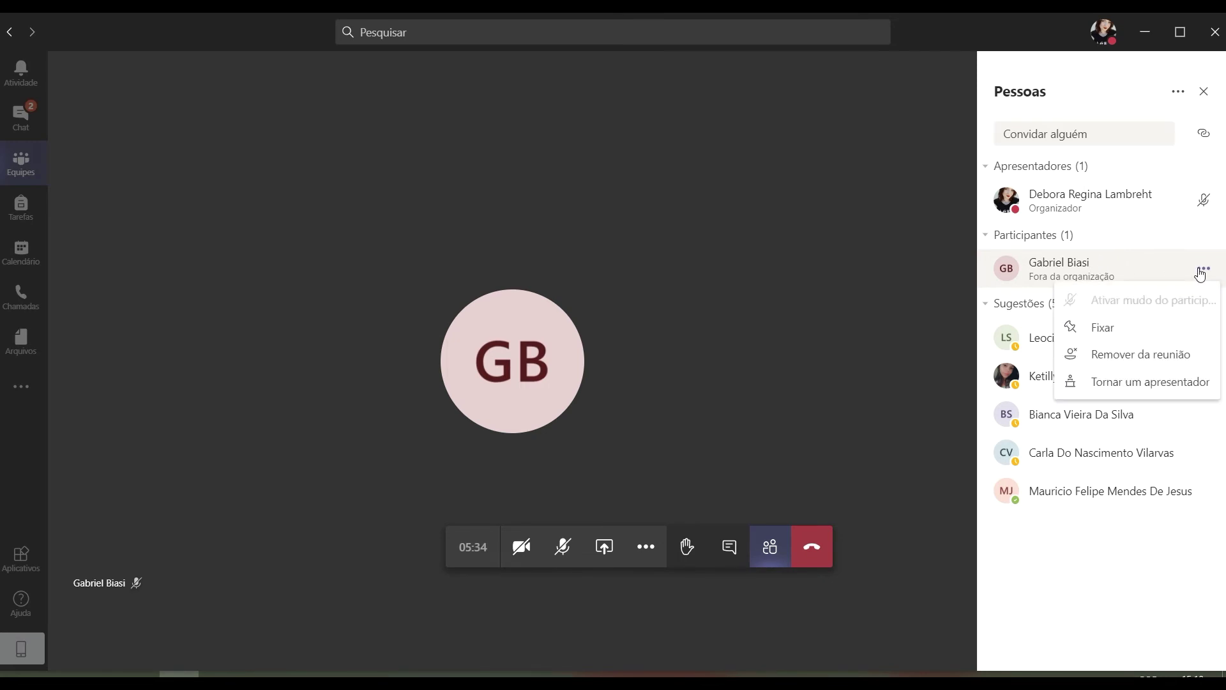
{"action": "left_click", "coordinate": [1149, 382]}
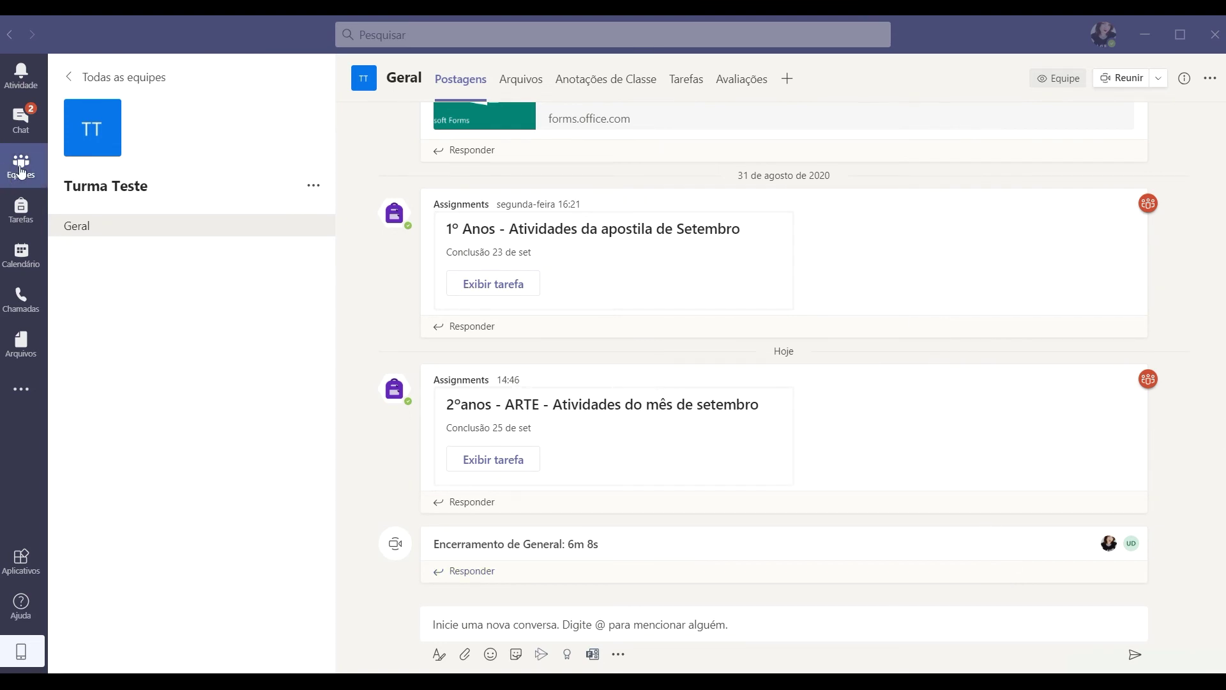
Open the downloaded attendance list meetingAttendanceList (25).csv from the Teams downloads in Excel and dismiss the Office activation wizard
{"action": "left_click", "coordinate": [22, 343]}
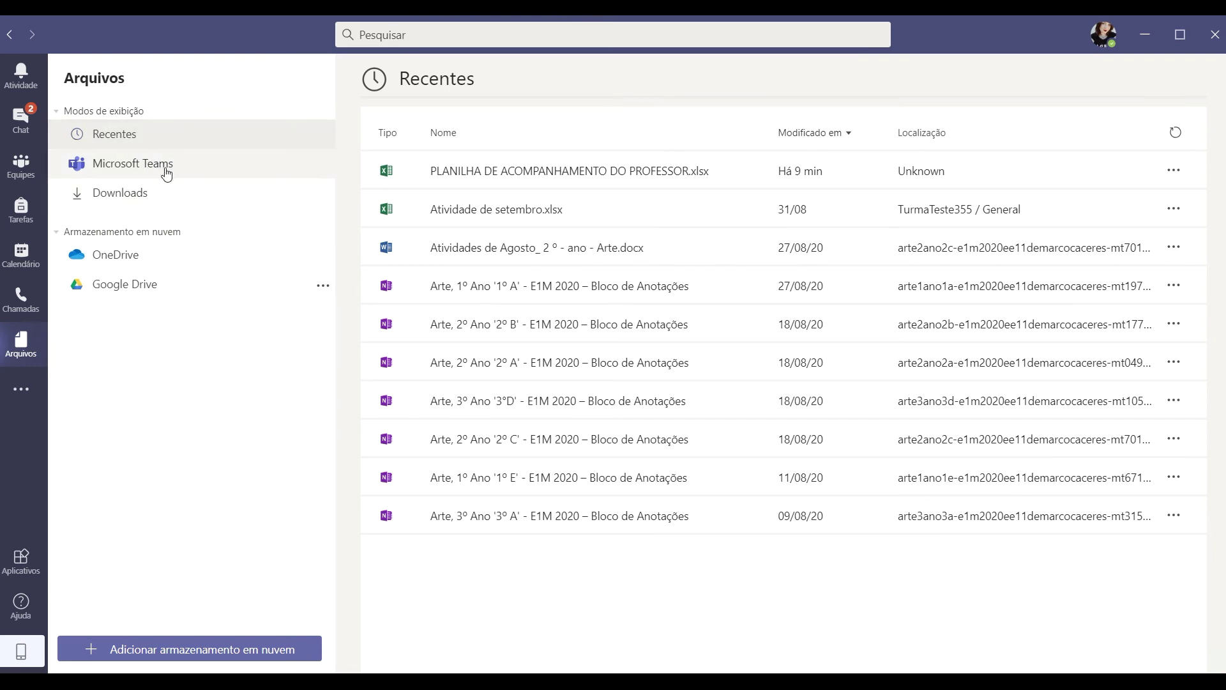
{"action": "left_click", "coordinate": [129, 193]}
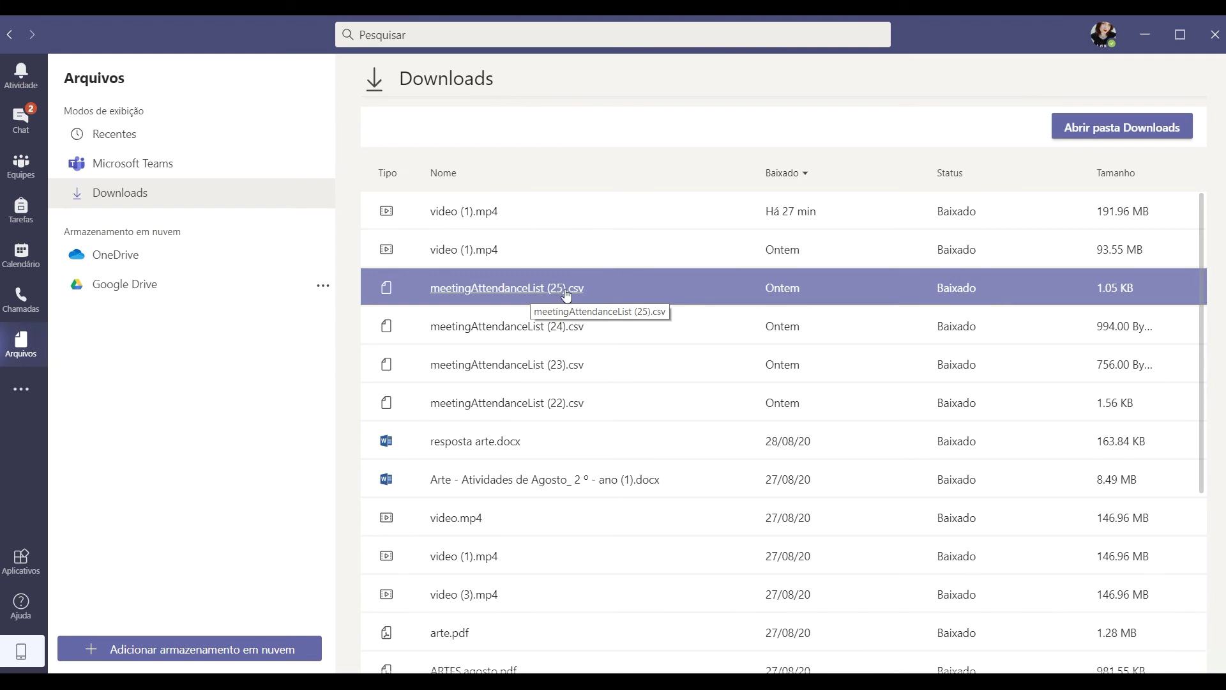
{"action": "left_click", "coordinate": [473, 291]}
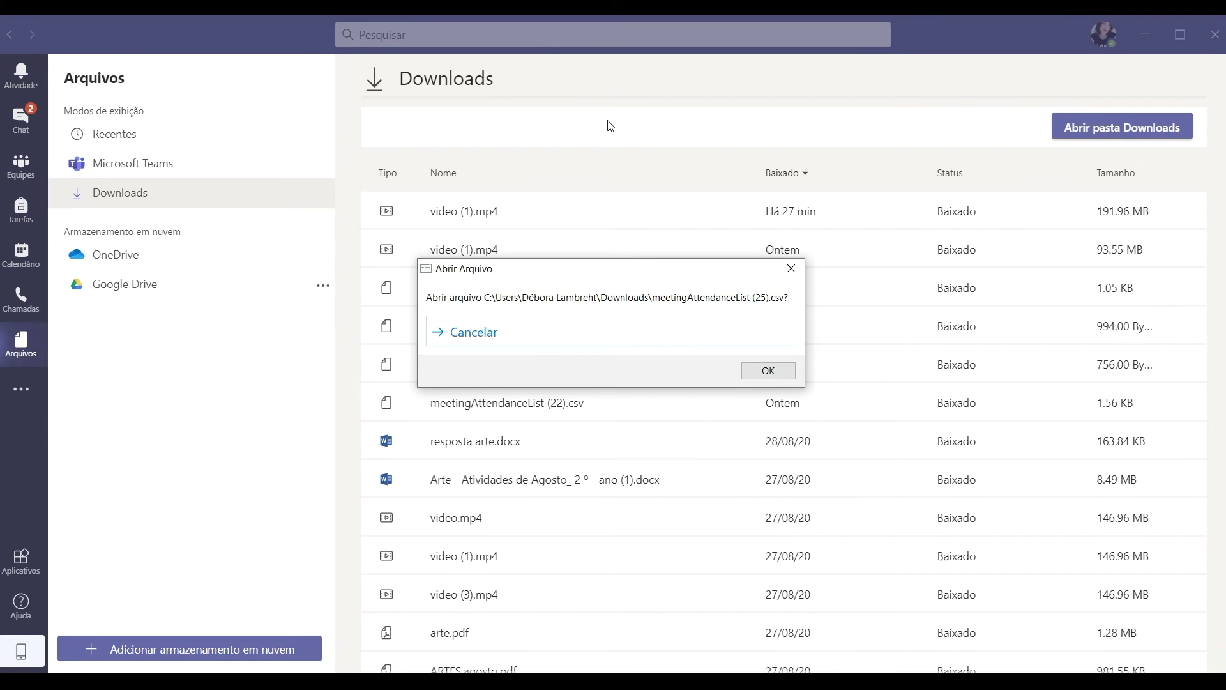
{"action": "key", "text": "Escape"}
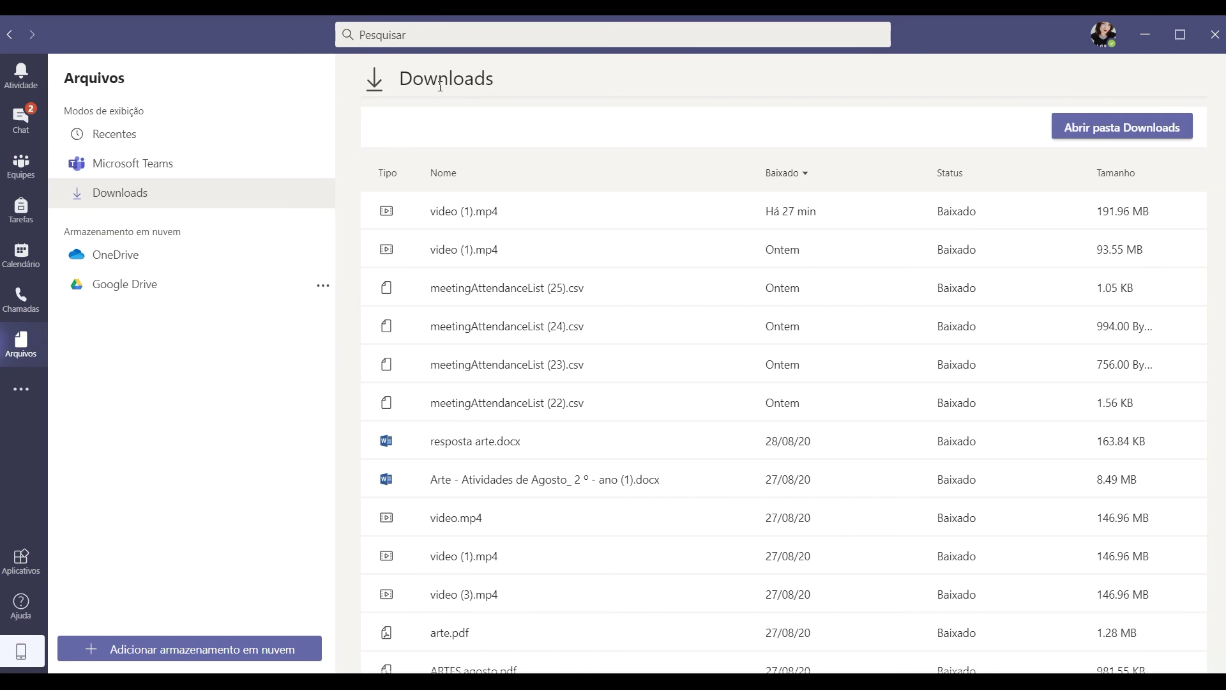
{"action": "left_click", "coordinate": [474, 288]}
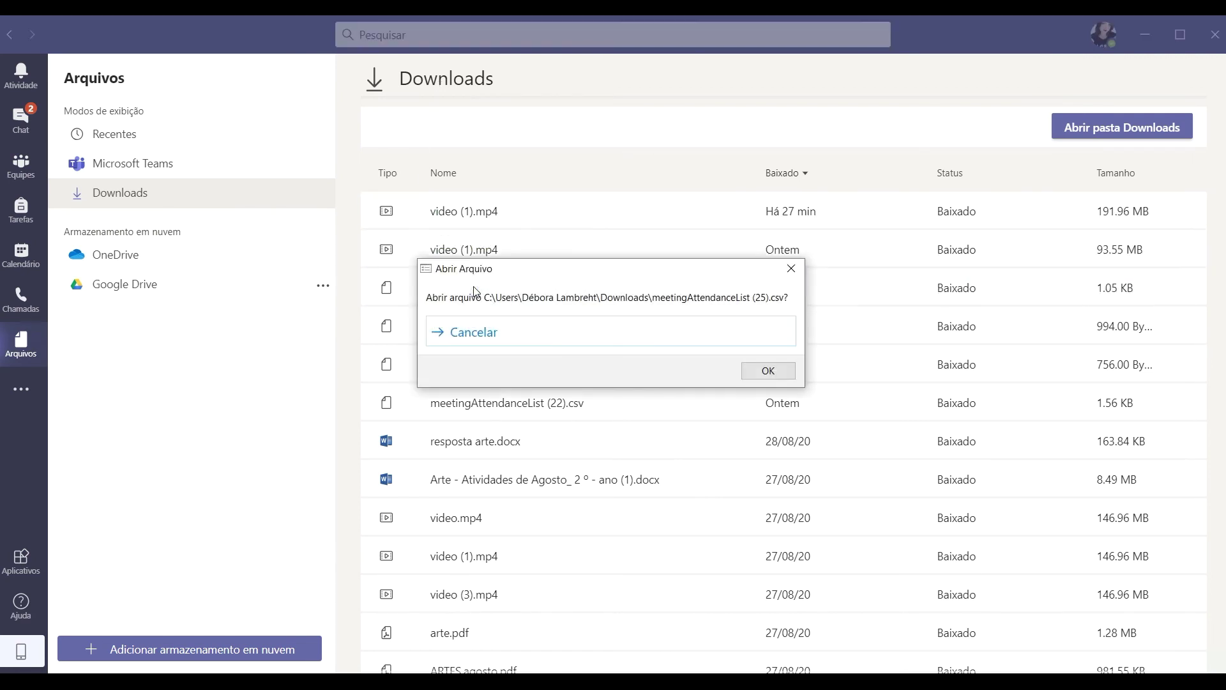
{"action": "left_click", "coordinate": [765, 373]}
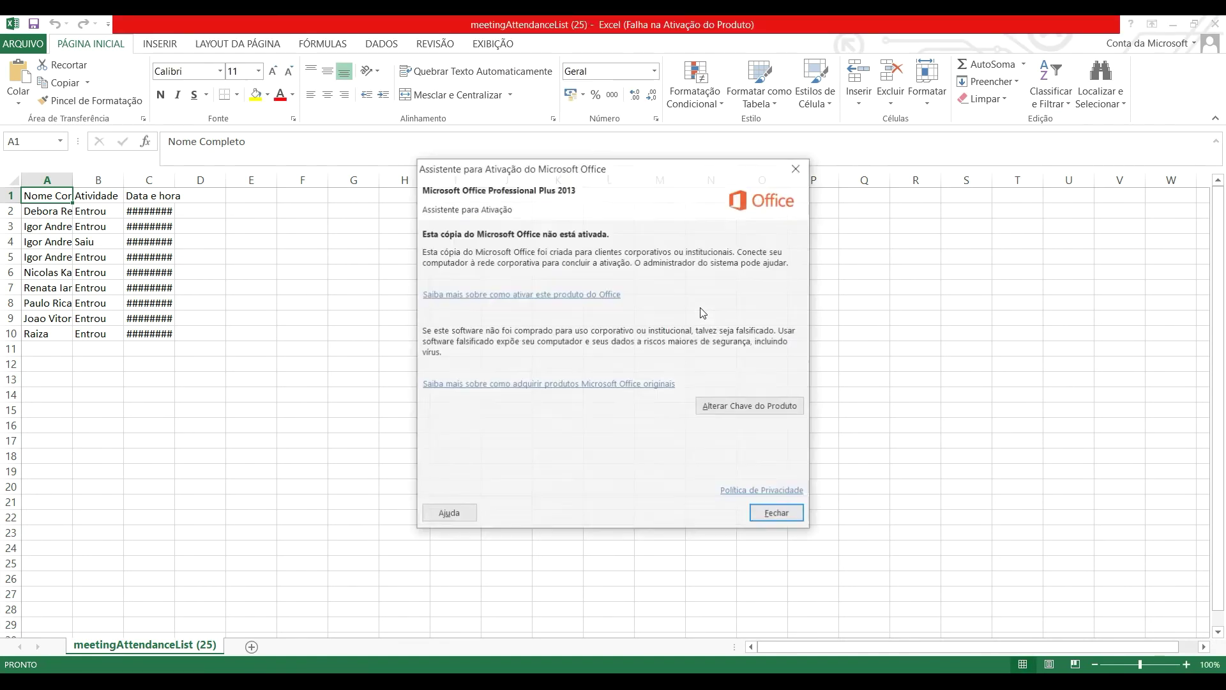
{"action": "left_click", "coordinate": [779, 514]}
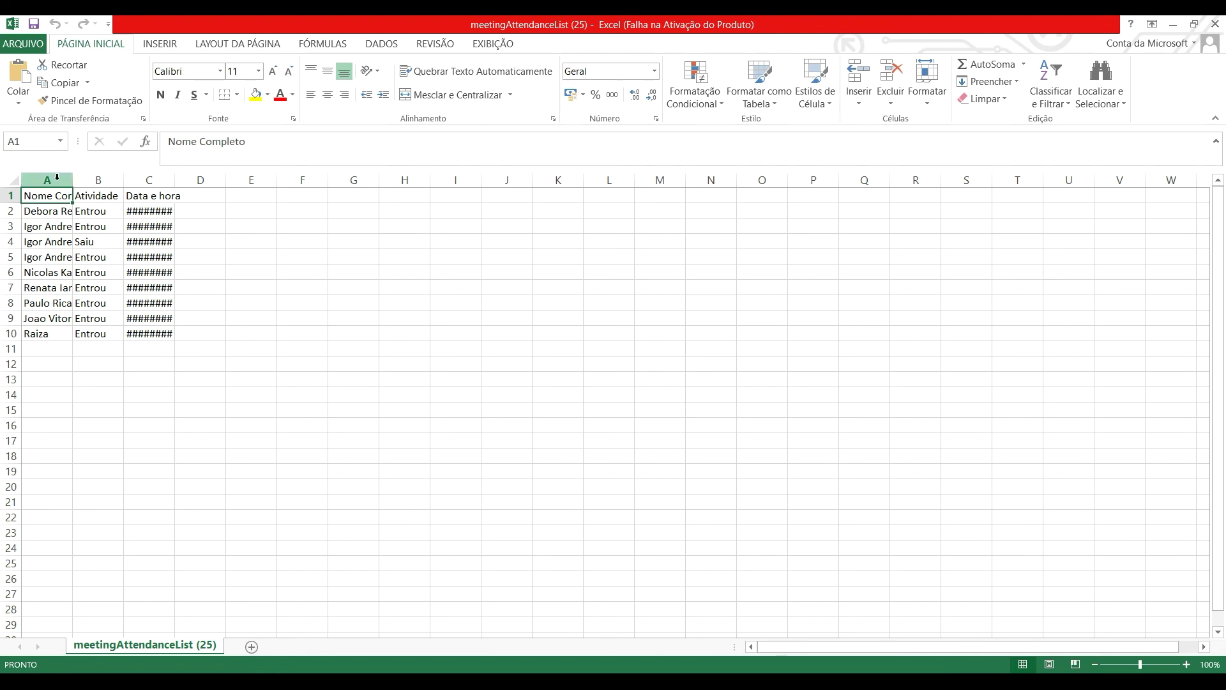
Widen columns A and C of the attendance list to fit the full names and the dates with times
{"action": "left_click", "coordinate": [93, 179]}
{"action": "left_click", "coordinate": [149, 180]}
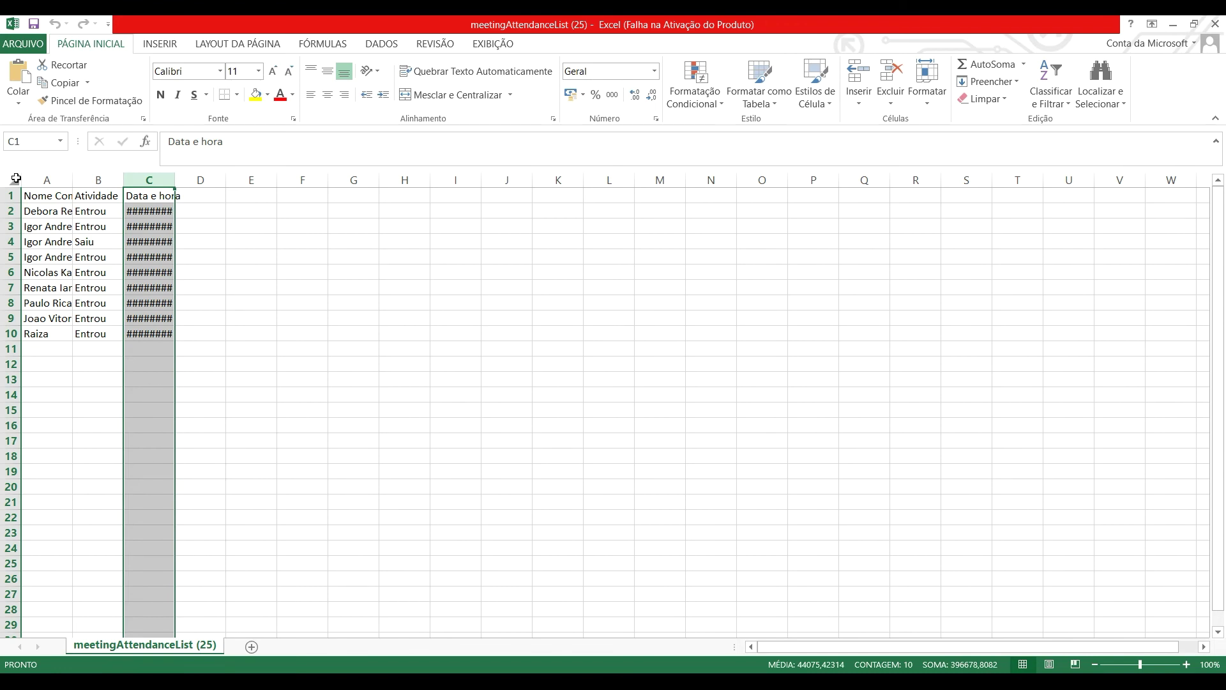
{"action": "left_click", "coordinate": [47, 179]}
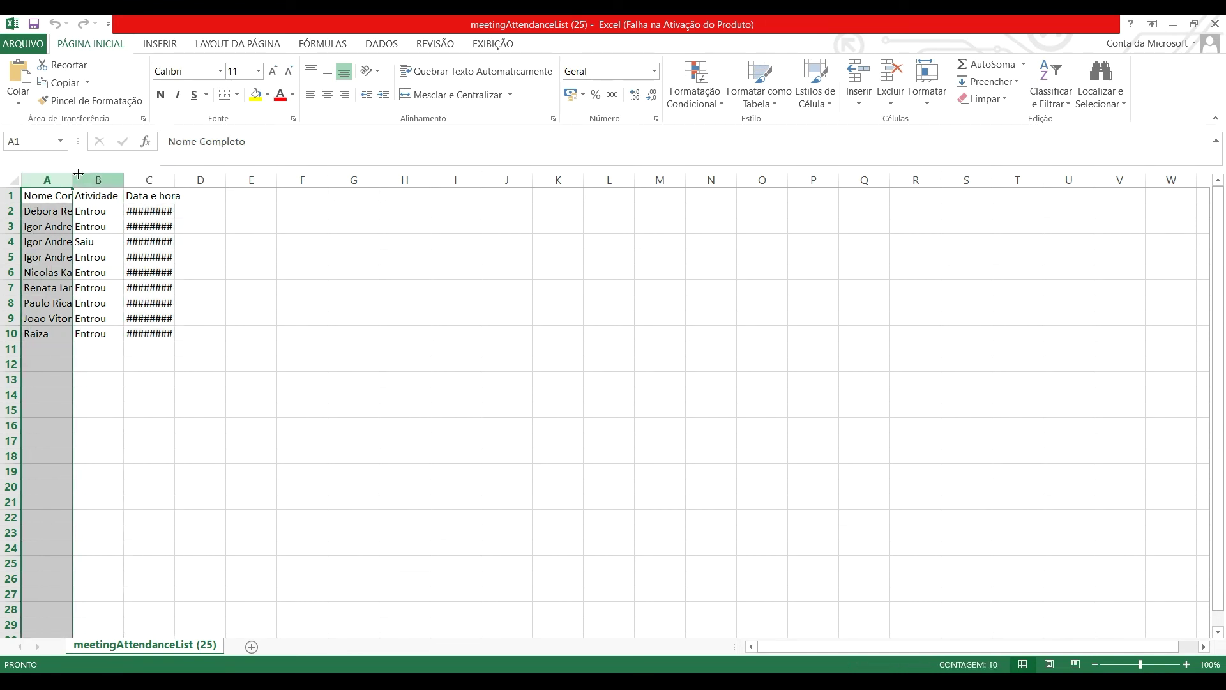
{"action": "left_click_drag", "start_coordinate": [72, 180], "coordinate": [200, 173]}
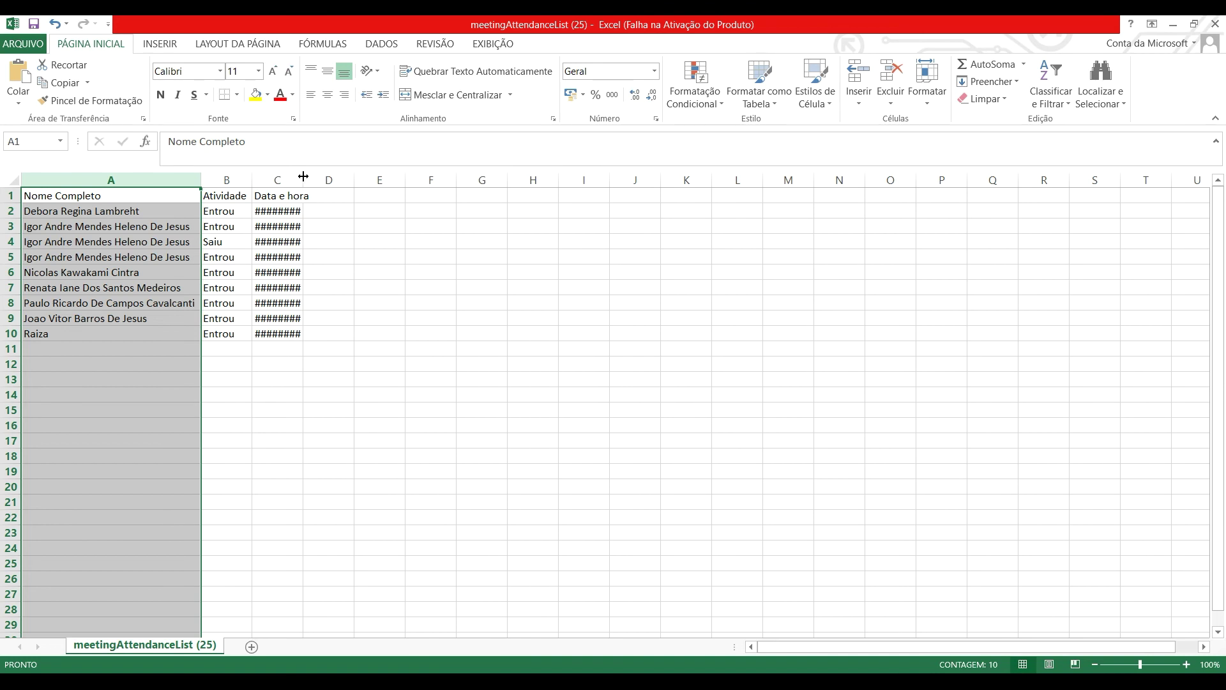
{"action": "left_click_drag", "start_coordinate": [302, 179], "coordinate": [348, 177]}
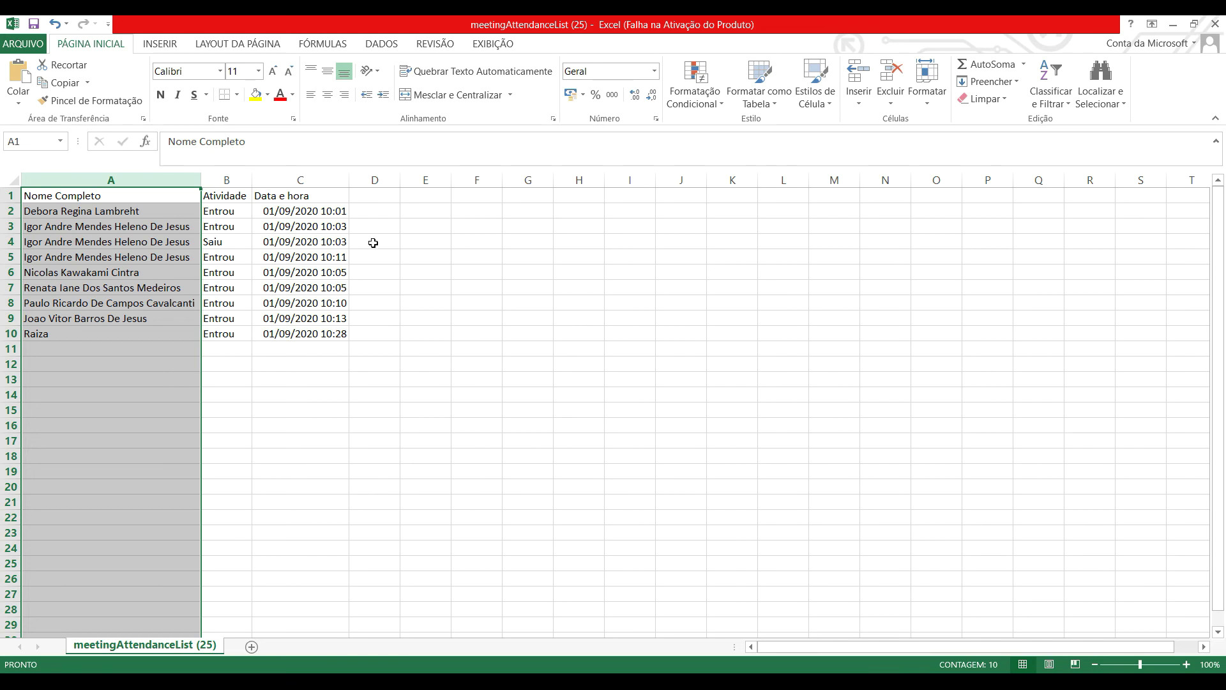
{"action": "left_click", "coordinate": [466, 336]}
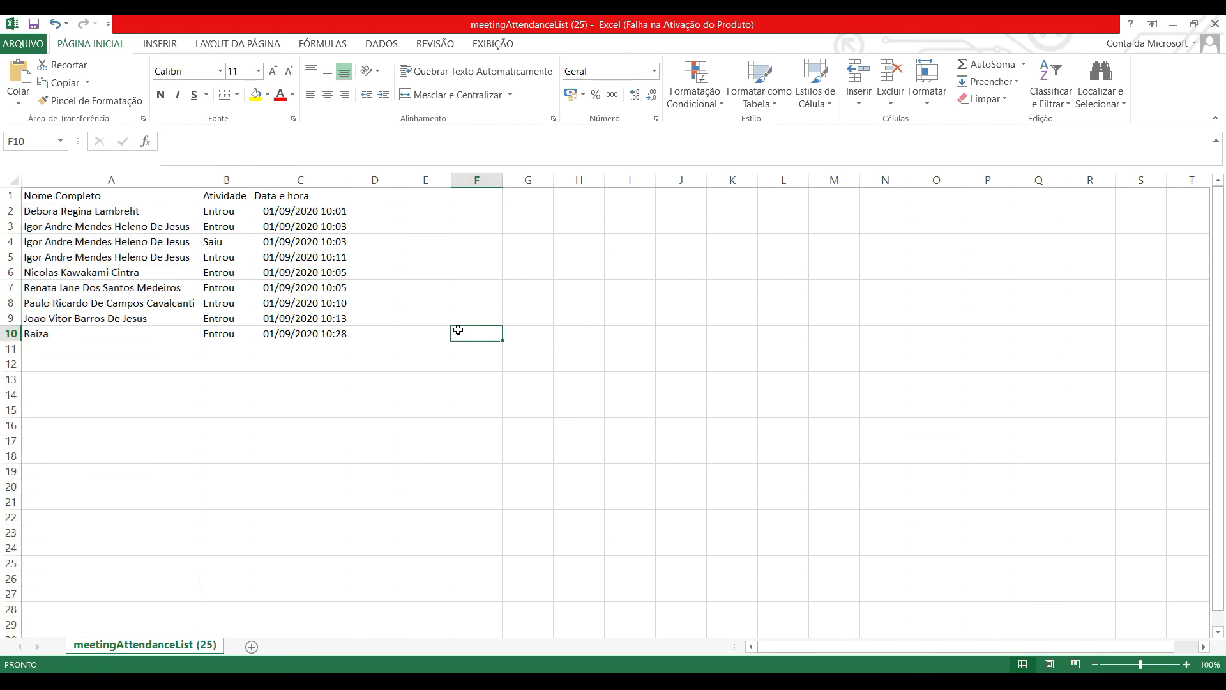
Apply all borders to the attendance table in cells A1:C10
{"action": "left_click", "coordinate": [76, 202]}
{"action": "left_click_drag", "start_coordinate": [76, 202], "coordinate": [300, 335]}
{"action": "left_click", "coordinate": [237, 95]}
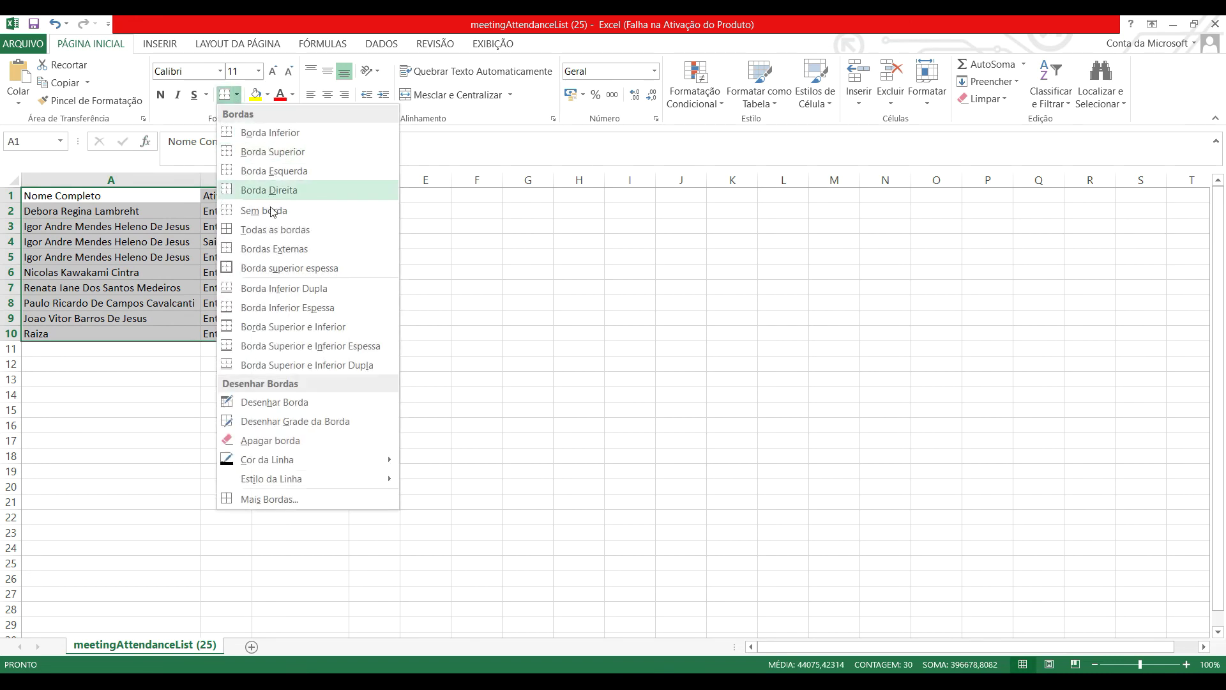
{"action": "left_click", "coordinate": [268, 231]}
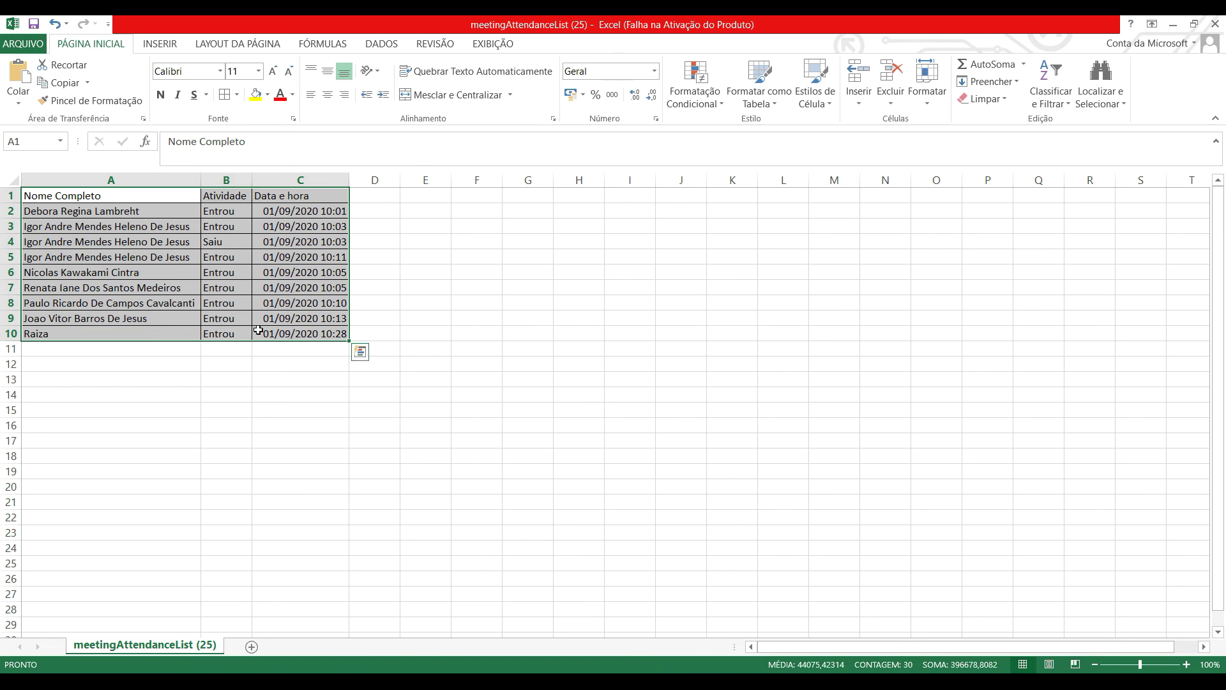
{"action": "left_click", "coordinate": [277, 394]}
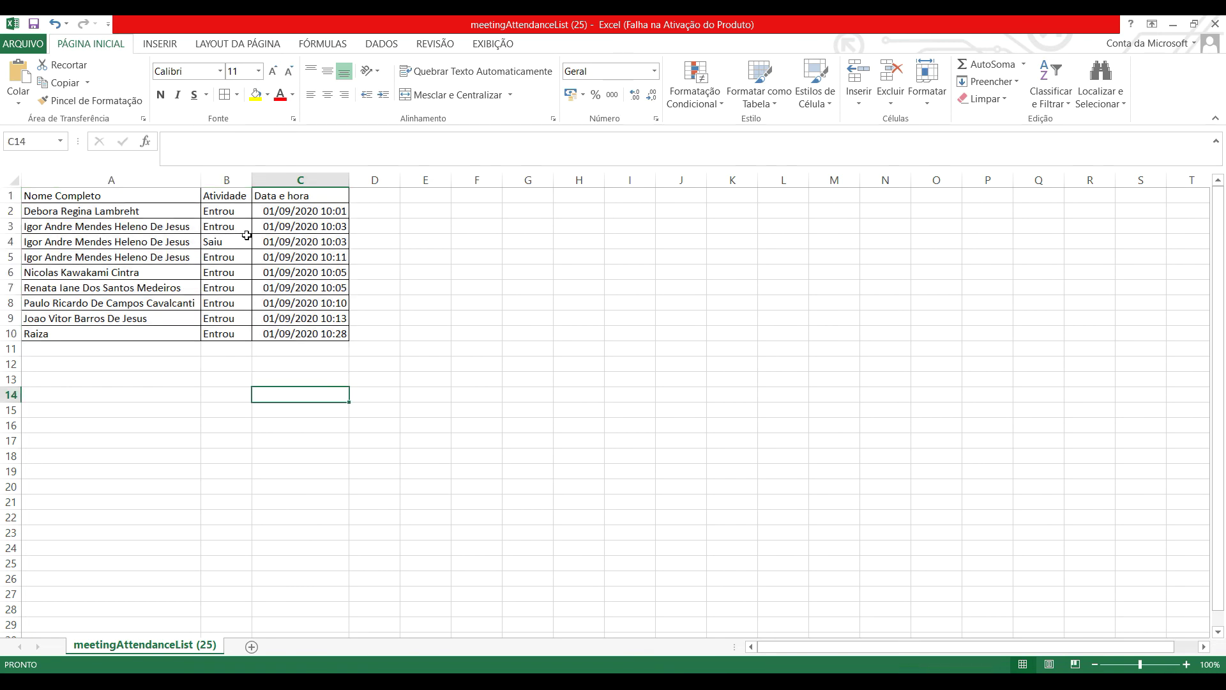
Start saving the list as a new file in the Lista de Presença folder inside 11 de março
{"action": "left_click", "coordinate": [41, 43]}
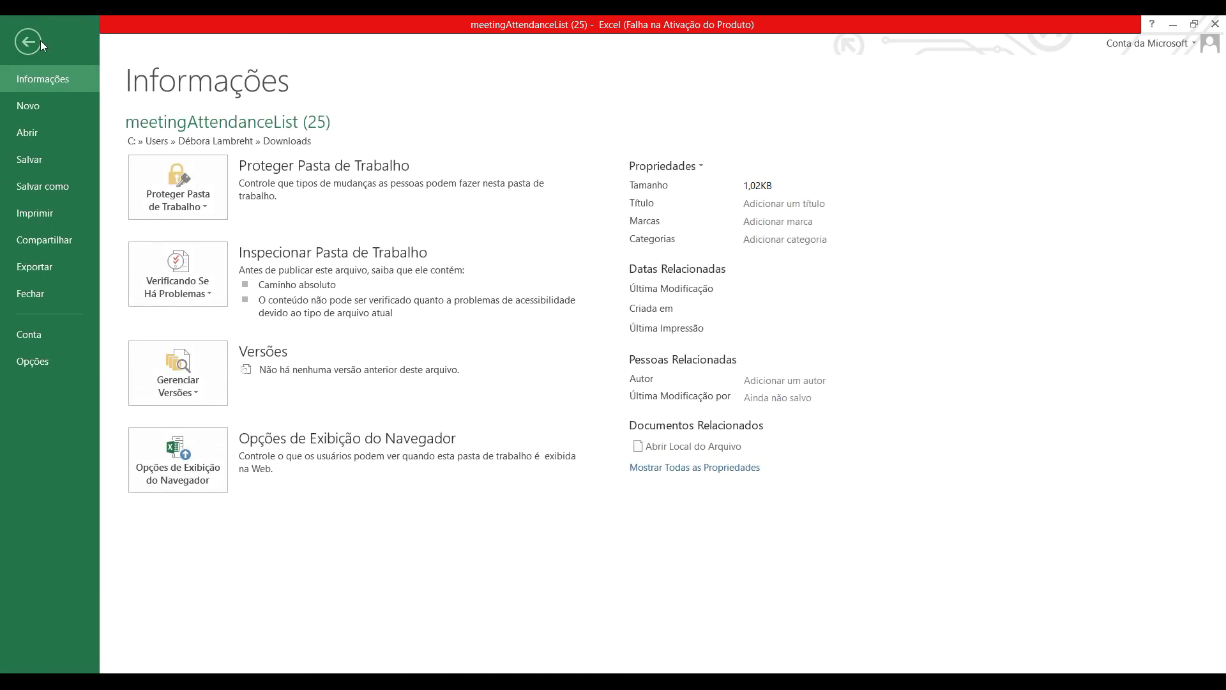
{"action": "left_click", "coordinate": [50, 181]}
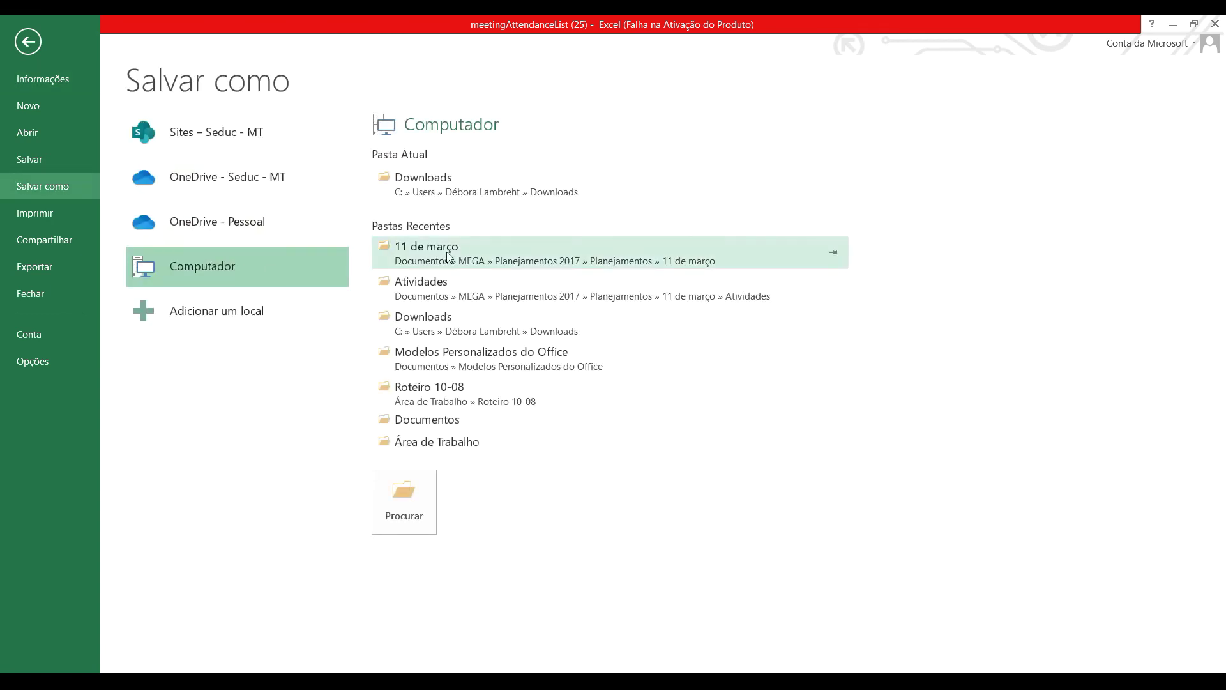
{"action": "left_click", "coordinate": [427, 247]}
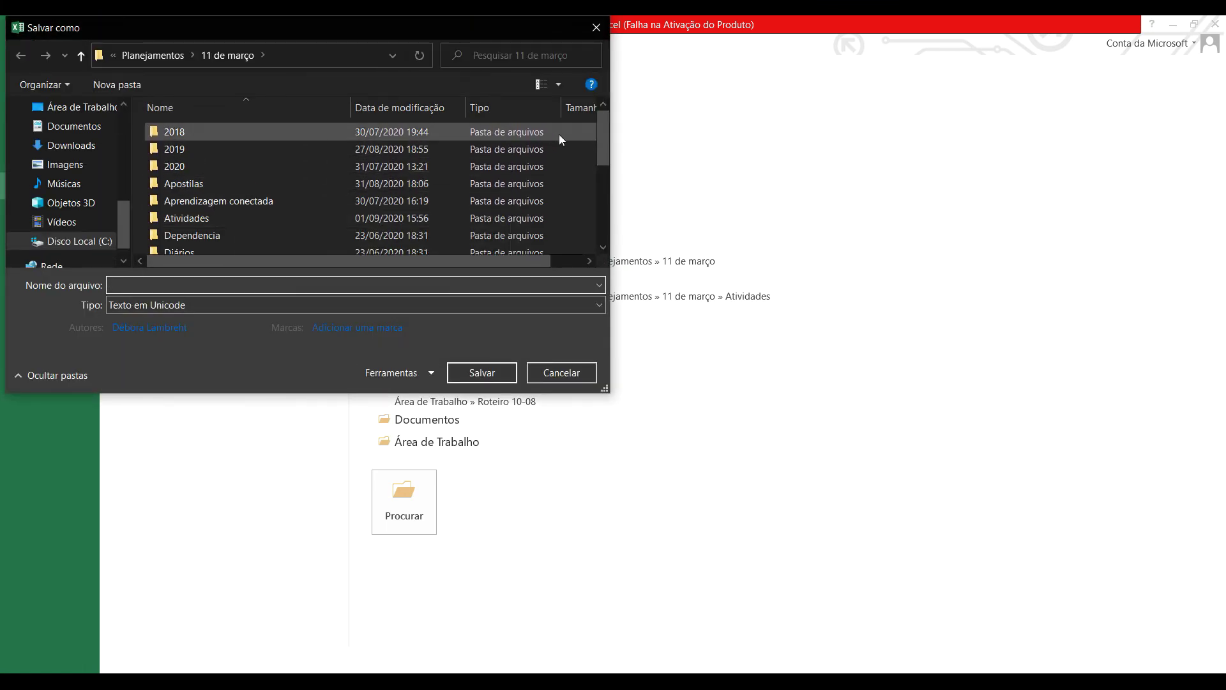
{"action": "left_click_drag", "start_coordinate": [601, 132], "coordinate": [607, 189]}
{"action": "left_click", "coordinate": [228, 196]}
{"action": "double_click", "coordinate": [228, 197]}
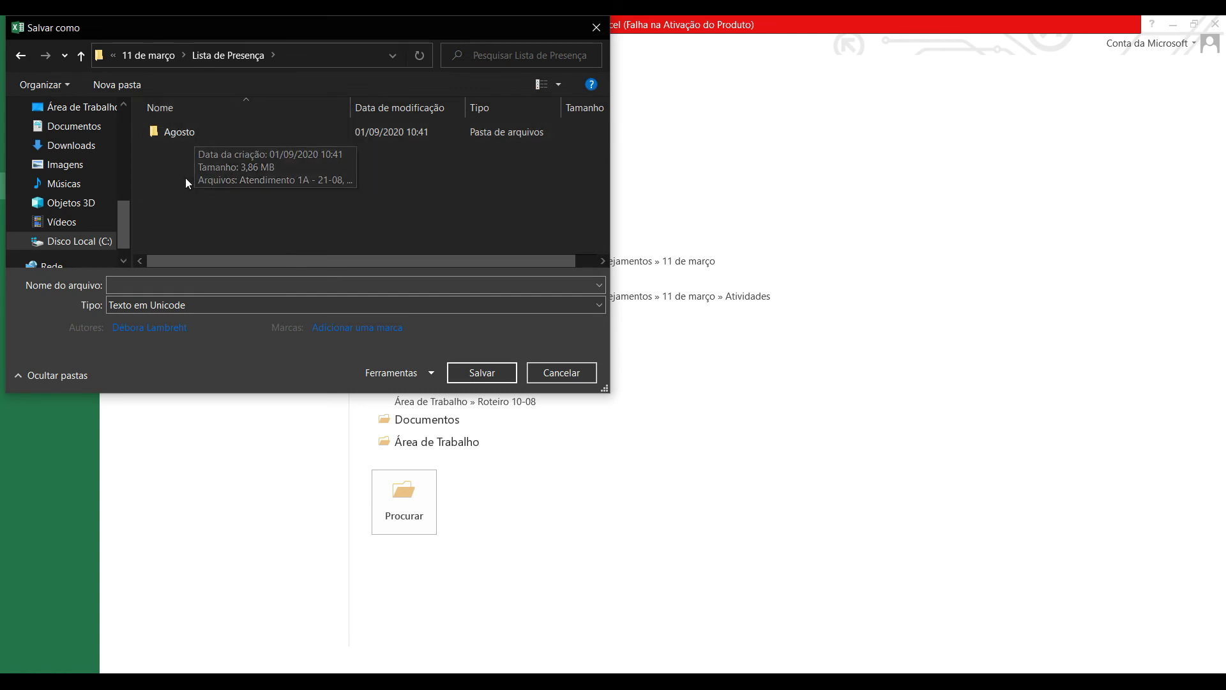
Name the file 4ºB - 01-09-20, save it in PDF format and close the published PDF
{"action": "left_click", "coordinate": [168, 285]}
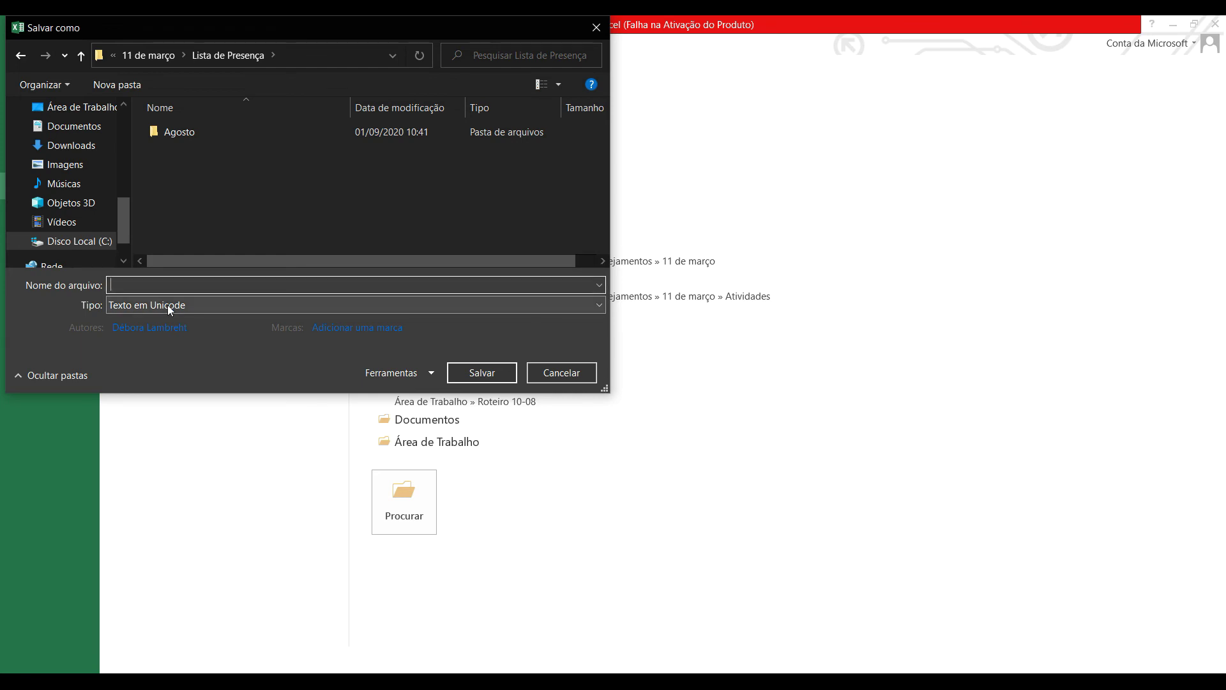
{"action": "type", "text": "2º"}
{"action": "left_click", "coordinate": [189, 304]}
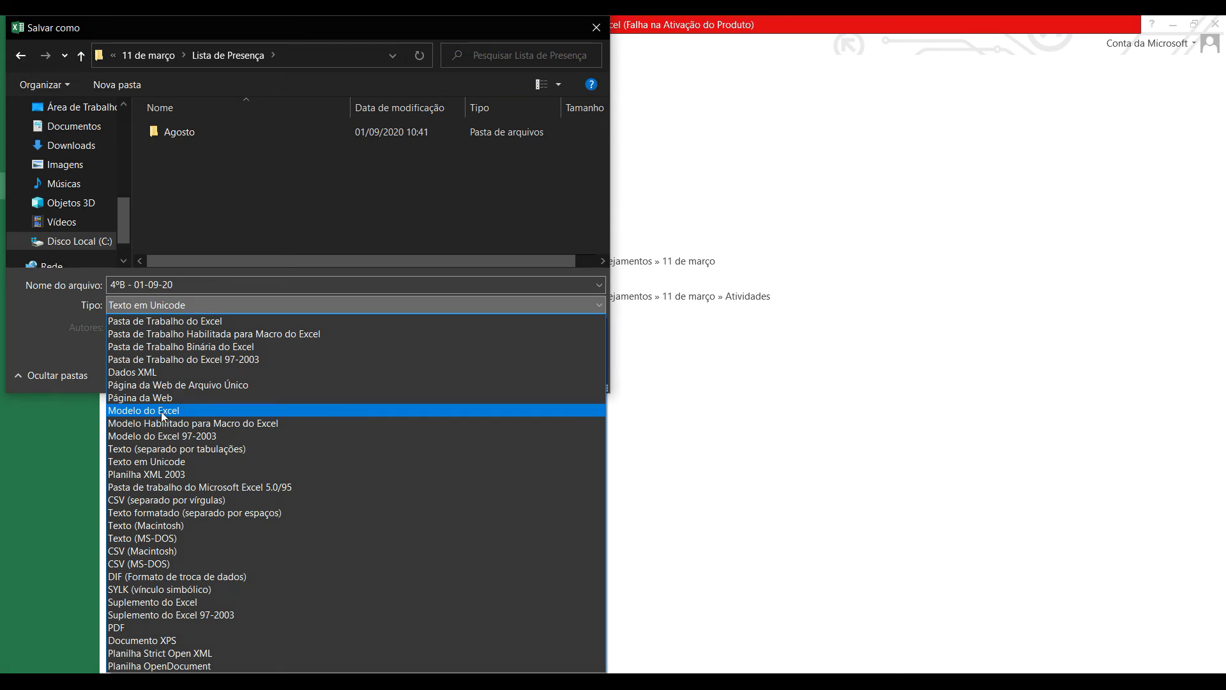
{"action": "left_click", "coordinate": [126, 626]}
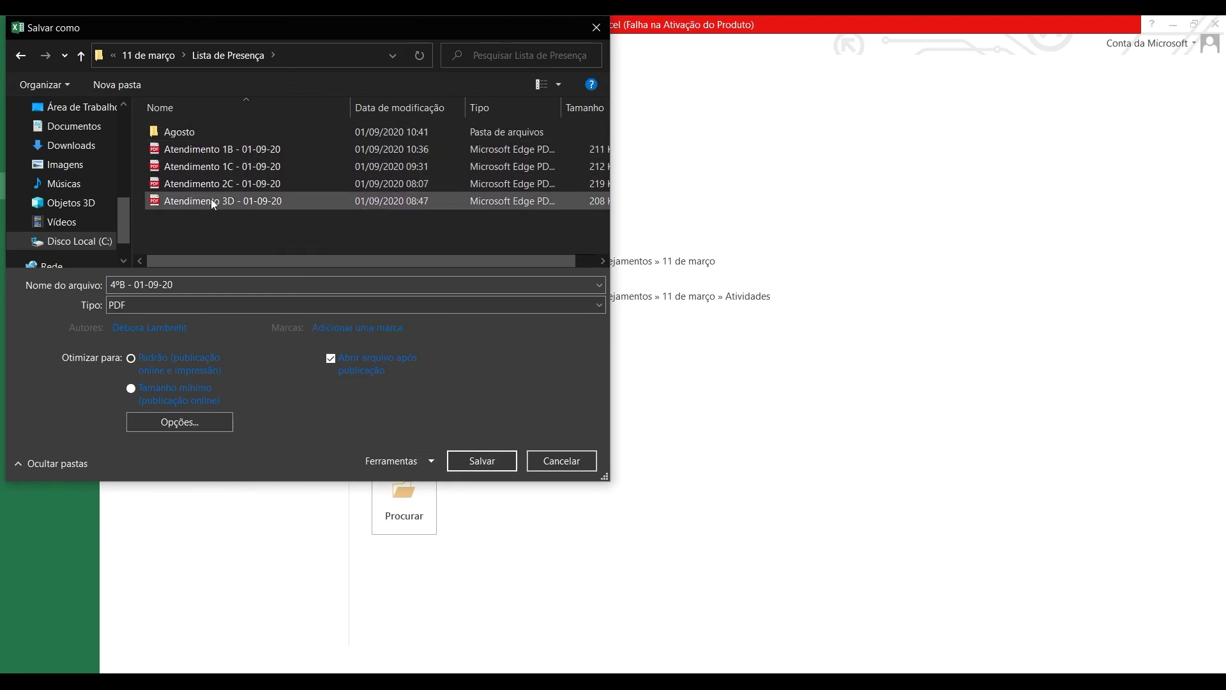
{"action": "left_click", "coordinate": [471, 463]}
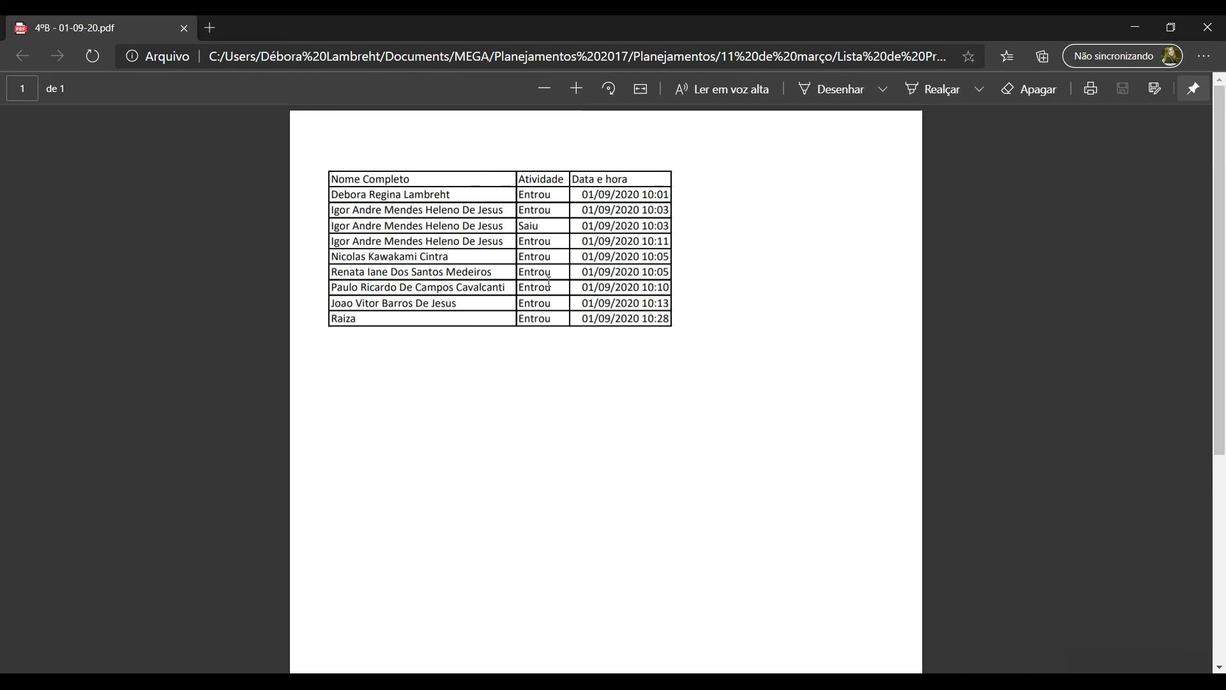
{"action": "left_click", "coordinate": [1208, 27]}
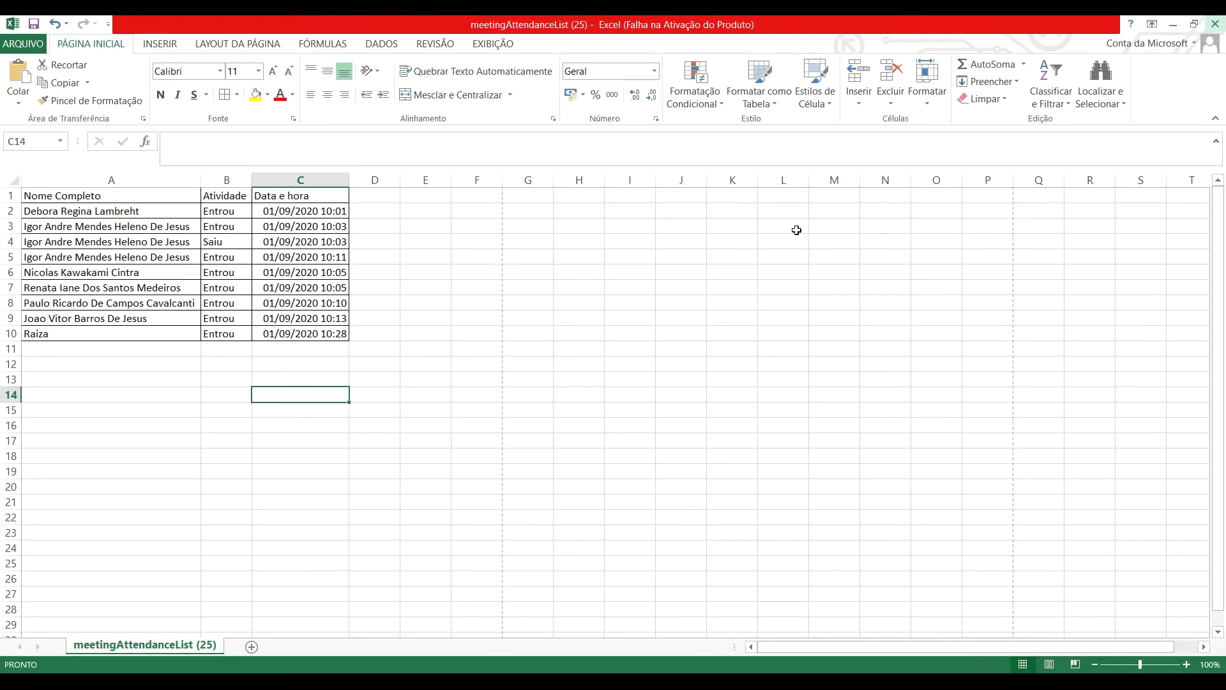
Insert an empty row above the header row of the attendance table
{"action": "left_click", "coordinate": [7, 196]}
{"action": "right_click", "coordinate": [10, 196]}
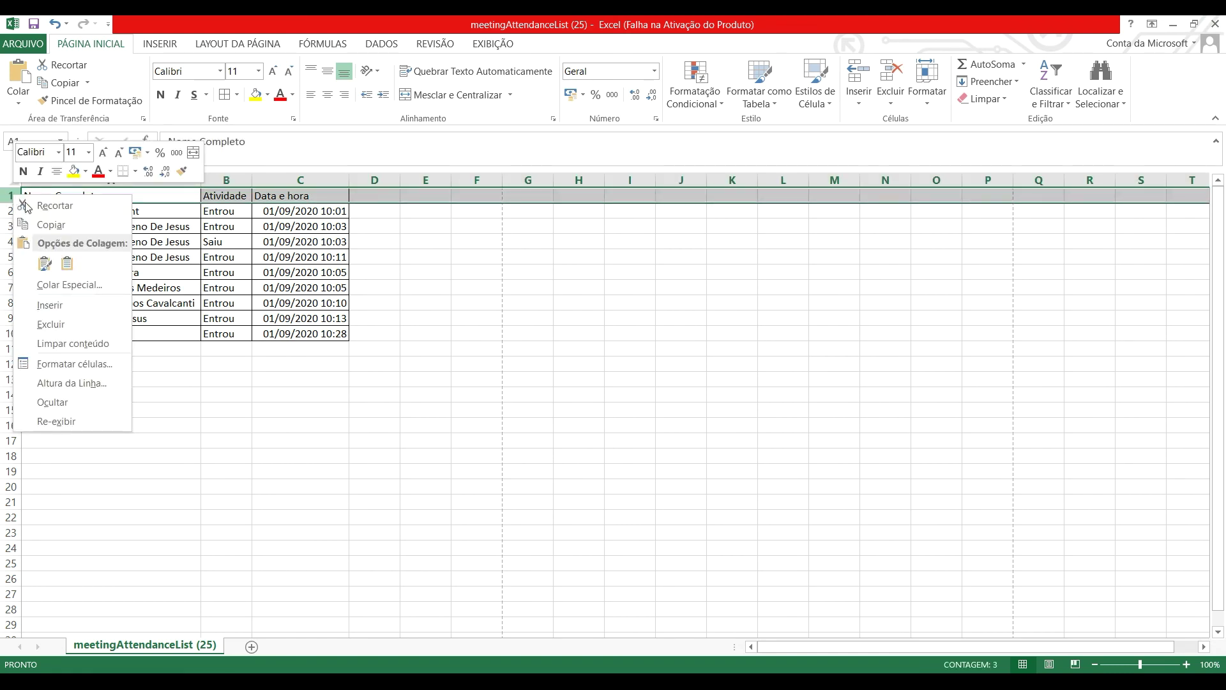
{"action": "left_click", "coordinate": [63, 304]}
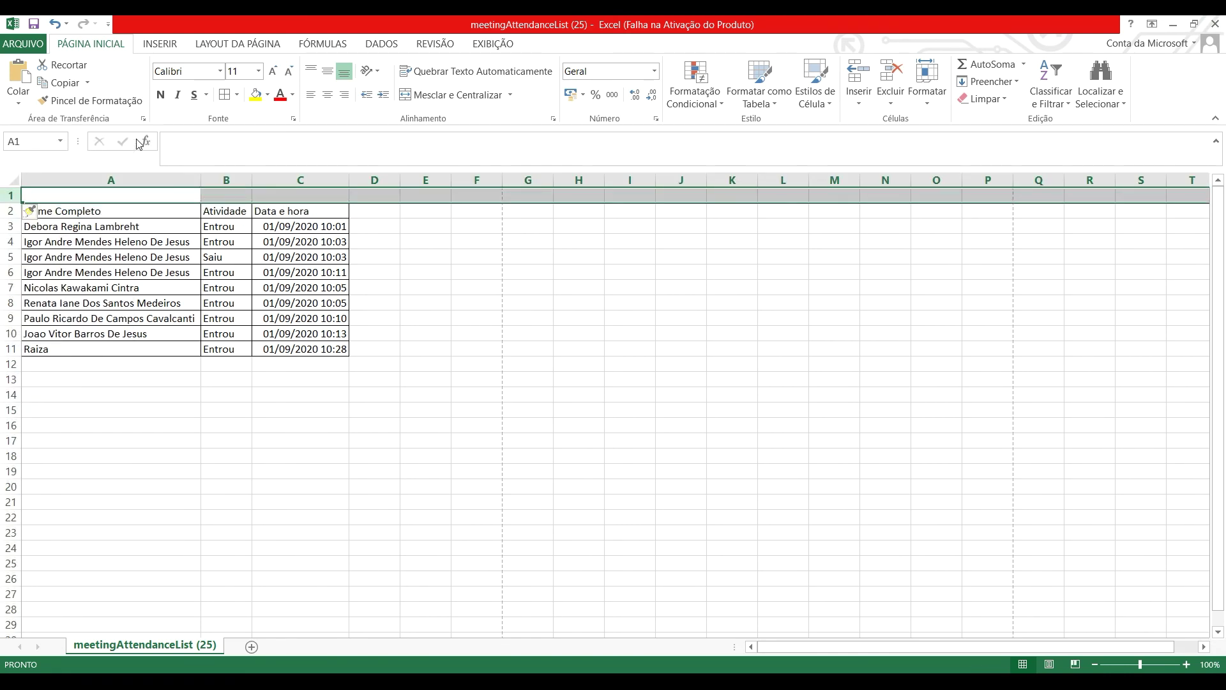
{"action": "left_click", "coordinate": [616, 288]}
Merge and center cells A1:C1, enter the class title 1ºB, and undo the last change
{"action": "left_click_drag", "start_coordinate": [54, 195], "coordinate": [286, 196]}
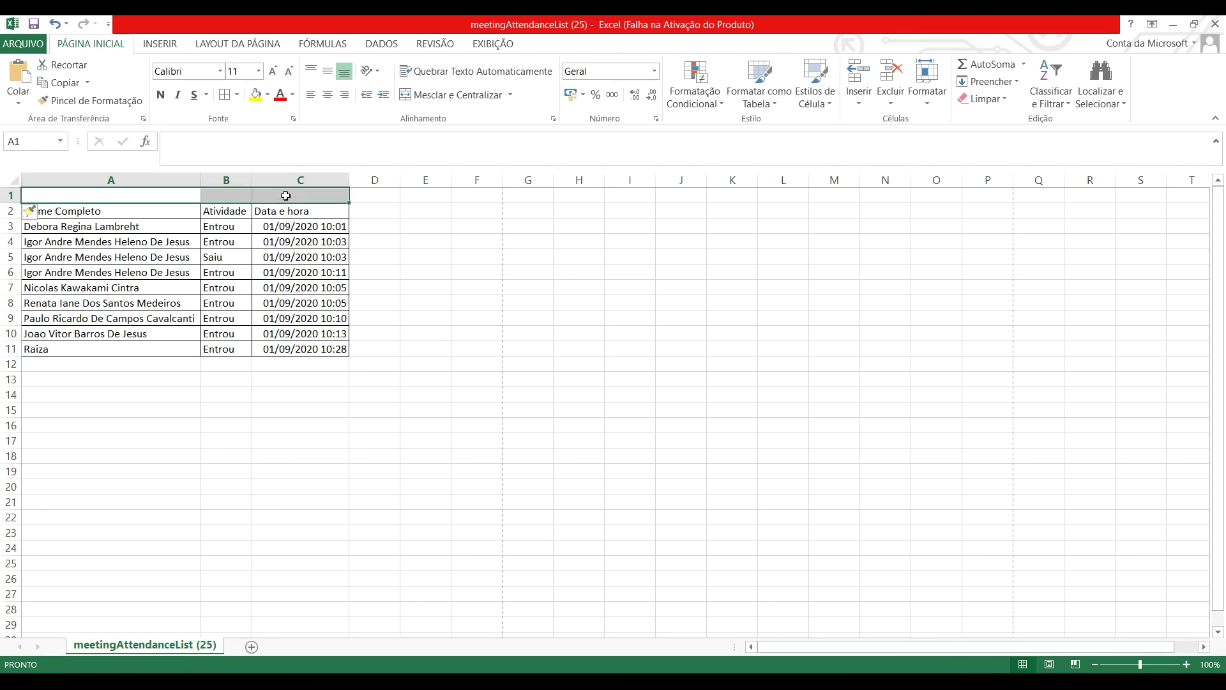
{"action": "left_click", "coordinate": [449, 97]}
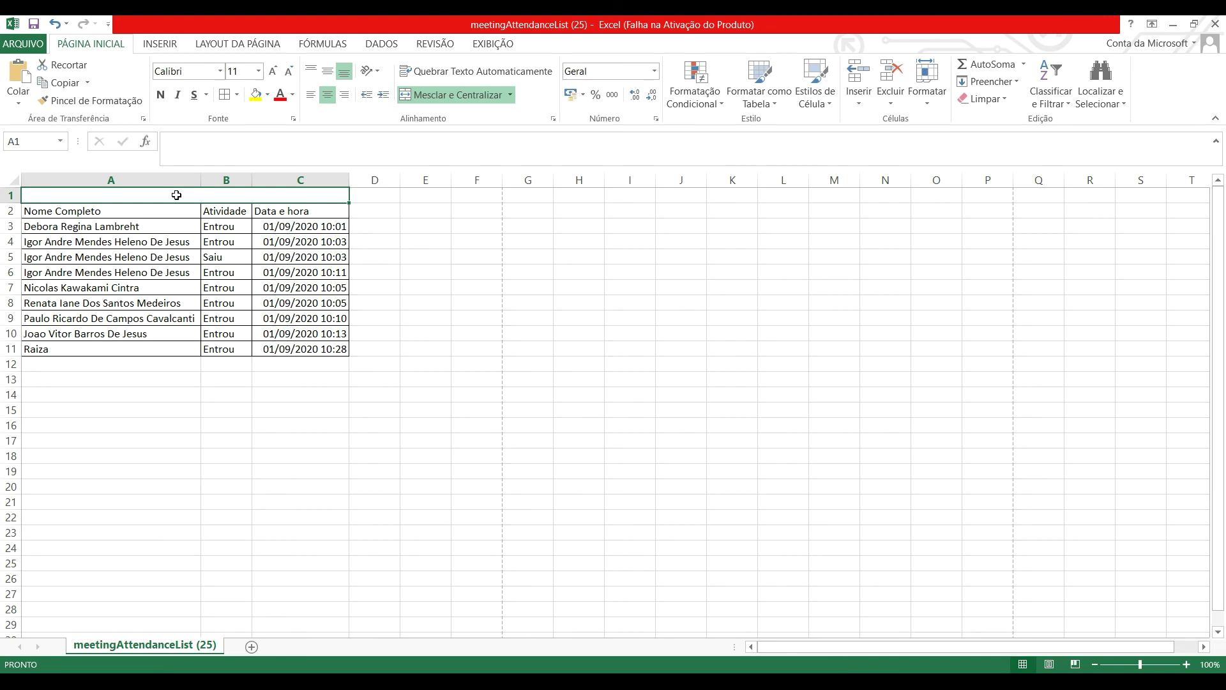
{"action": "type", "text": "1ºB"}
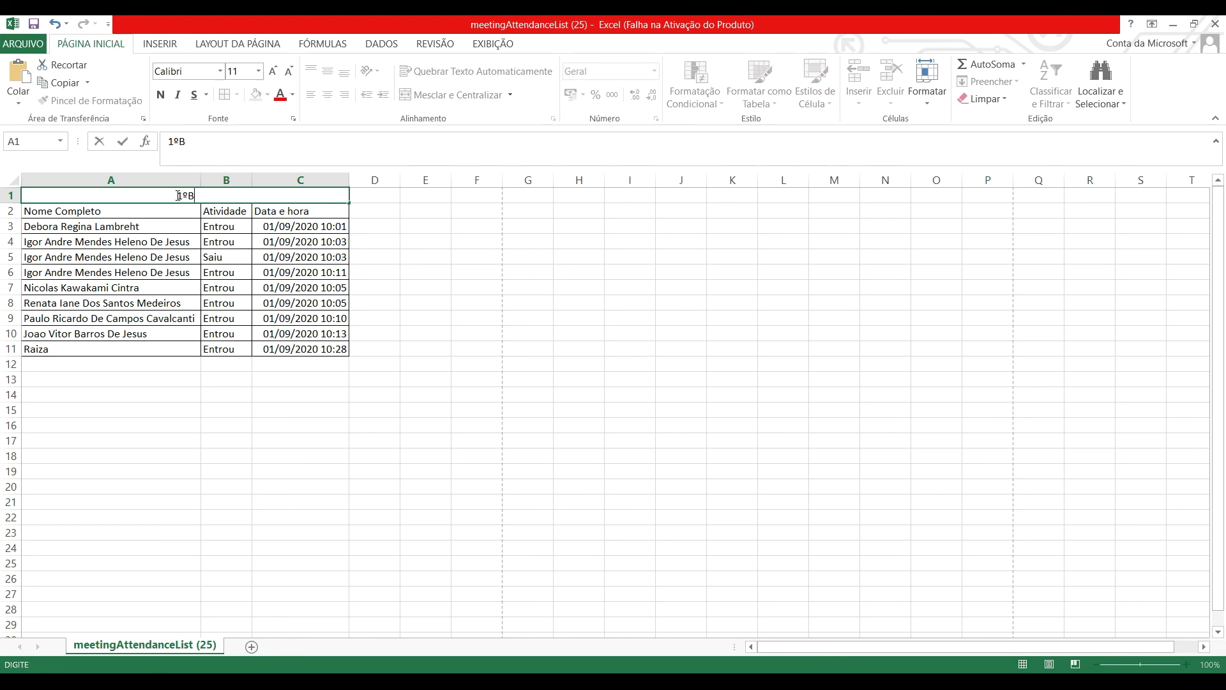
{"action": "left_click", "coordinate": [642, 337]}
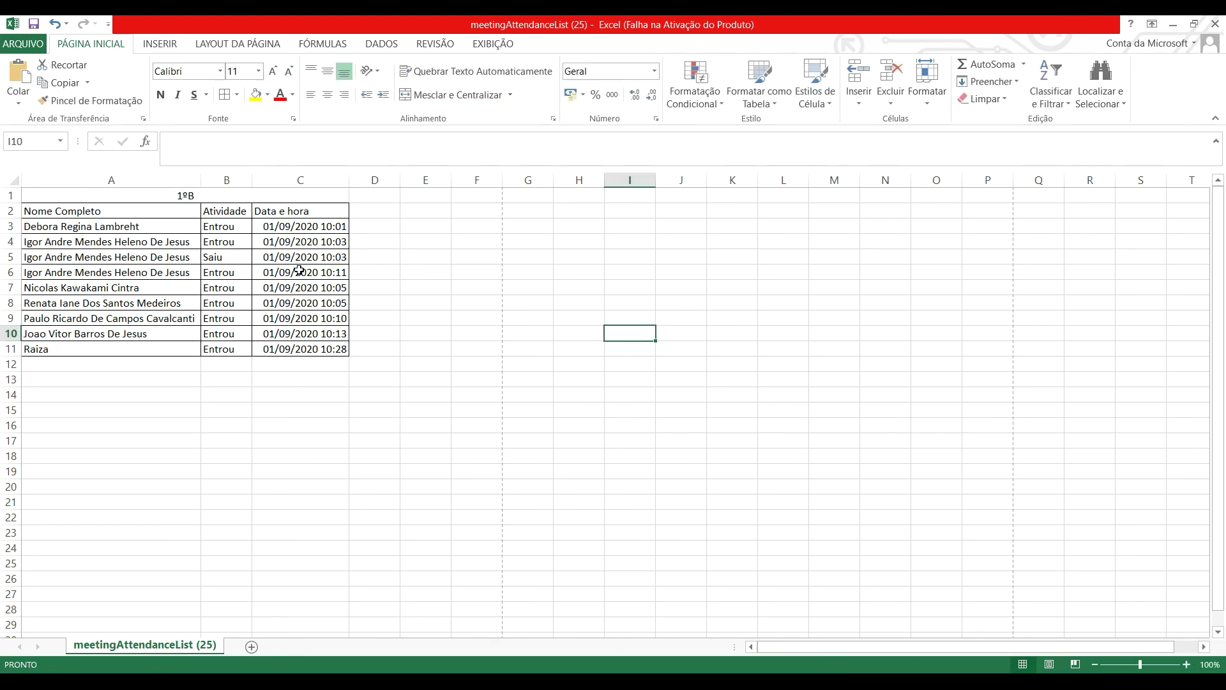
{"action": "left_click", "coordinate": [459, 243]}
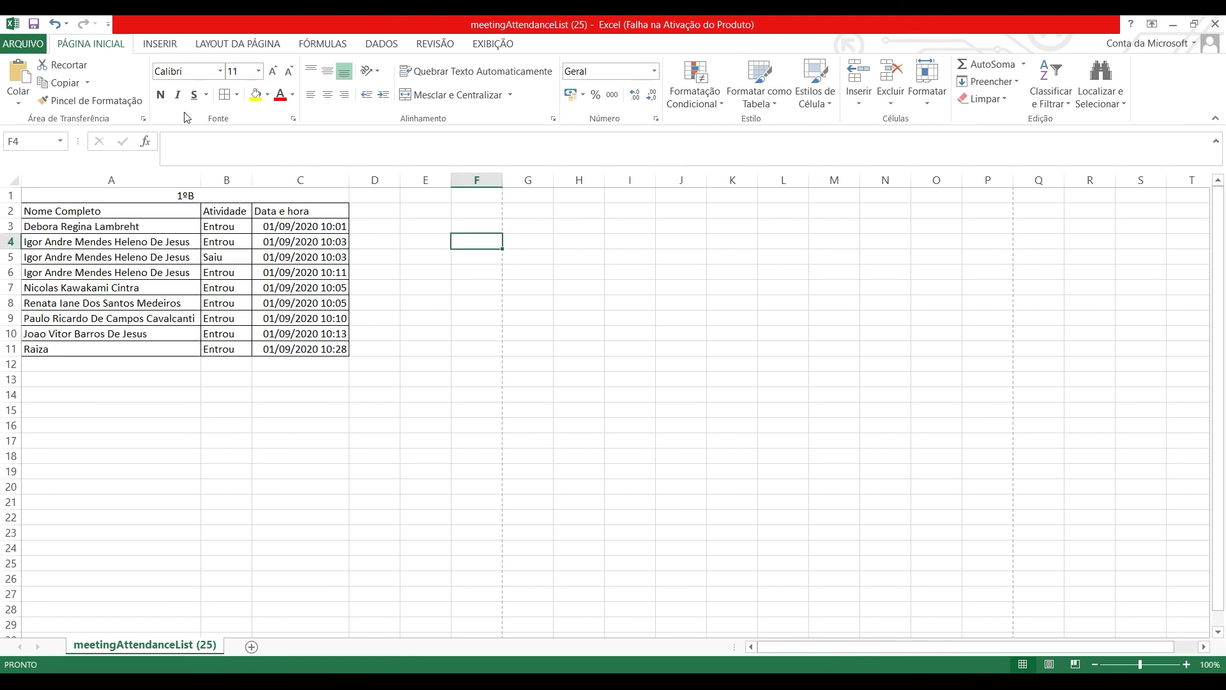
{"action": "left_click", "coordinate": [54, 24]}
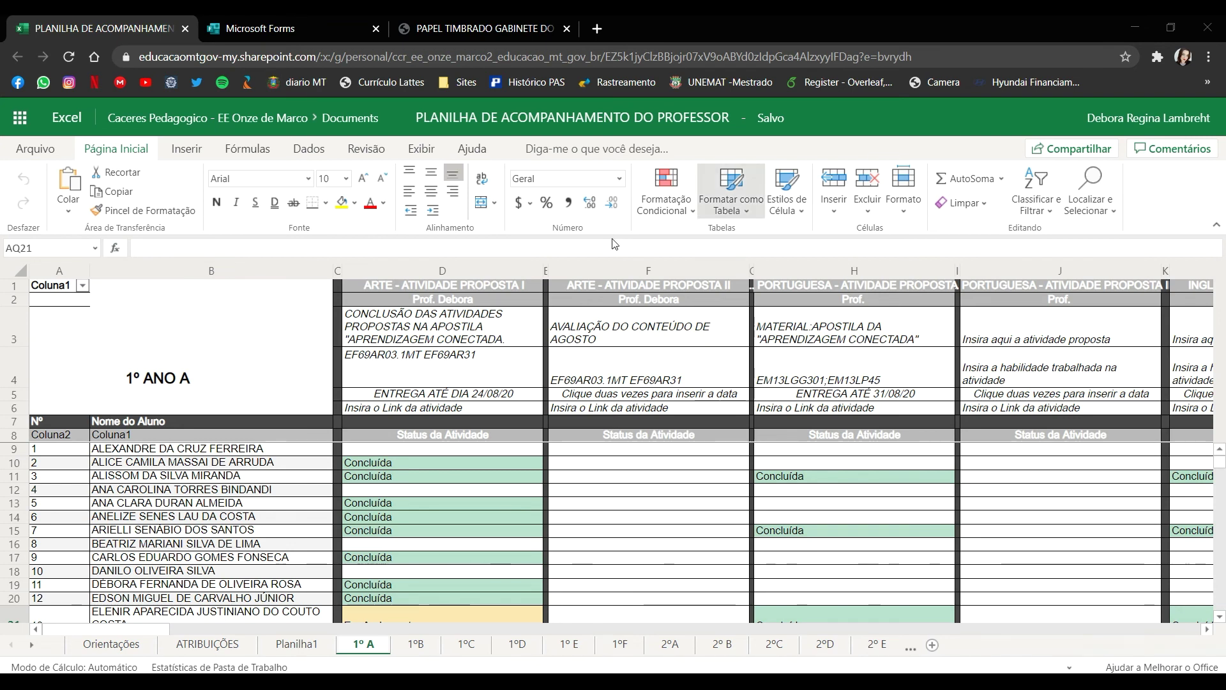
Examine the Arte and Língua Portuguesa activity columns on the 1º A sheet of the teacher tracking spreadsheet
{"action": "left_click", "coordinate": [447, 272]}
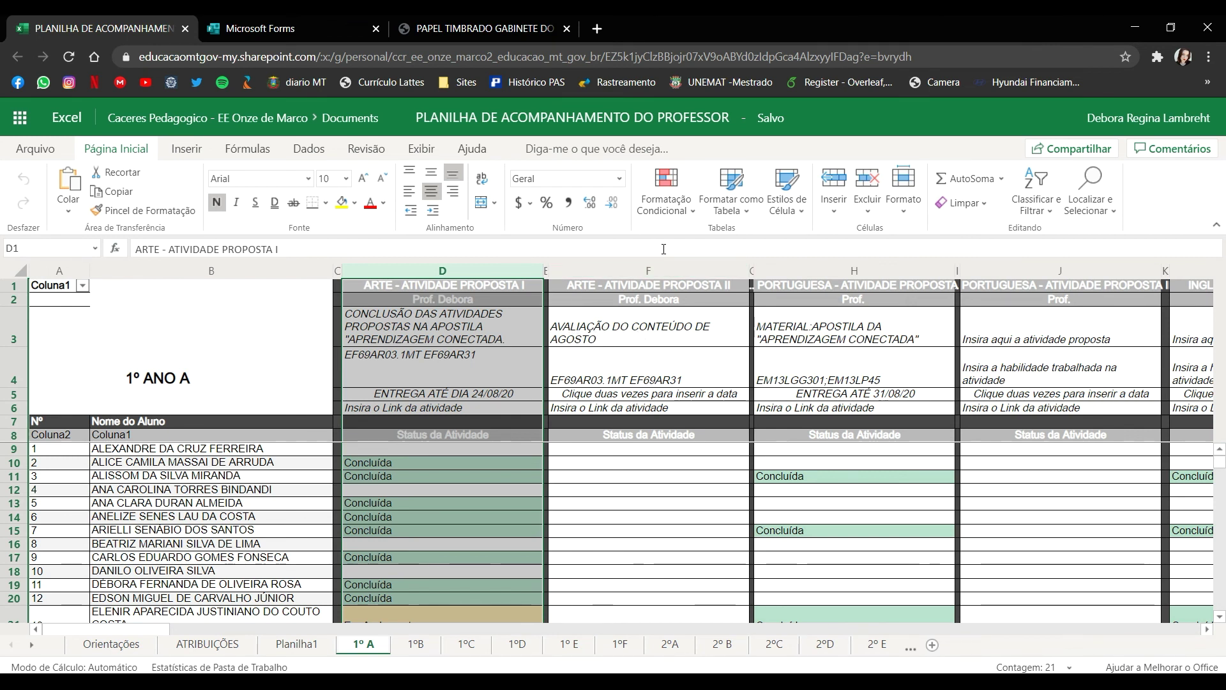
{"action": "left_click", "coordinate": [870, 286]}
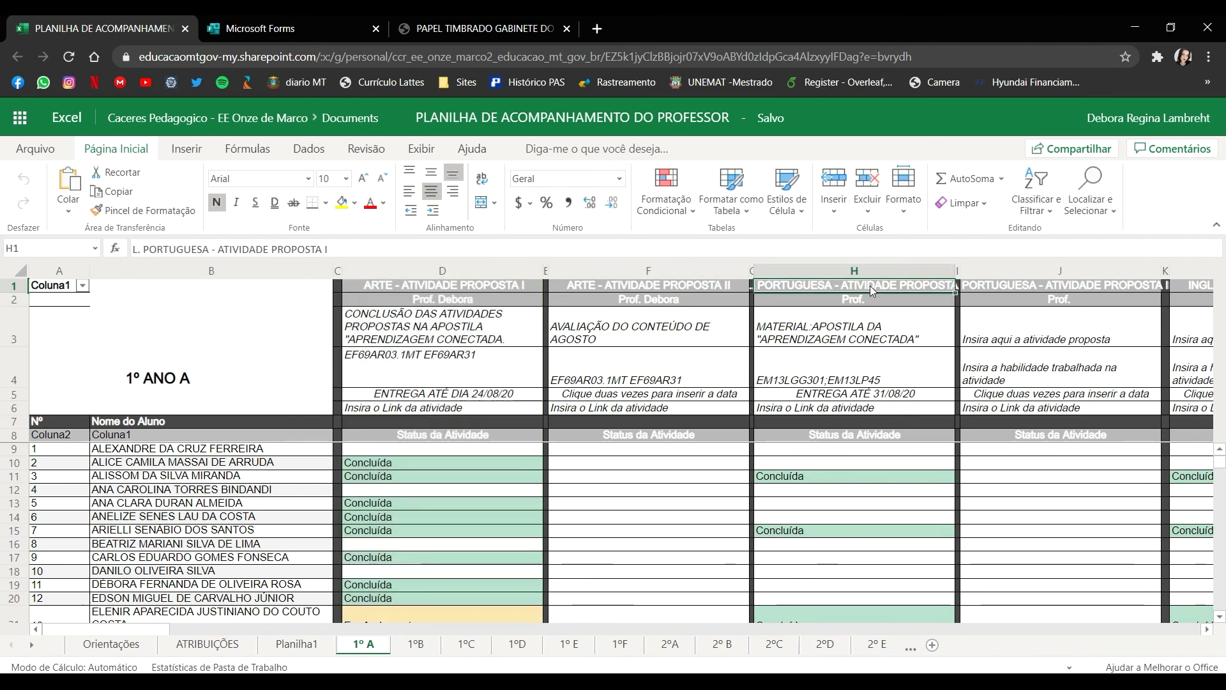
{"action": "left_click", "coordinate": [1064, 285]}
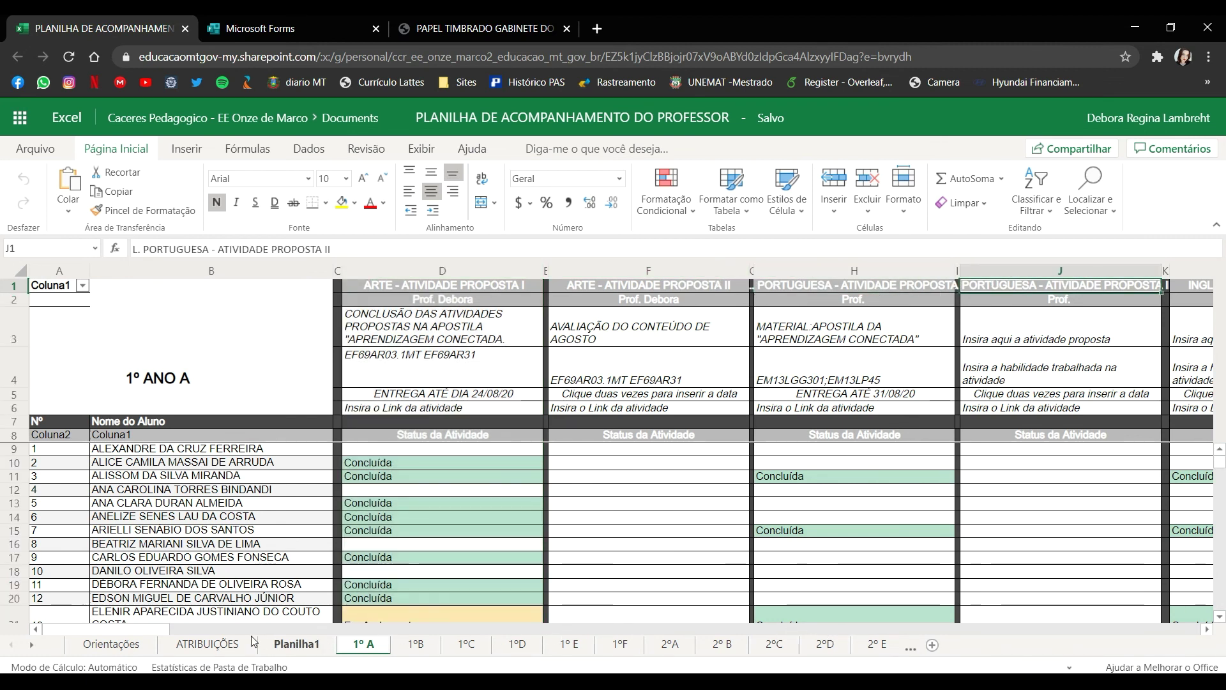
{"action": "mouse_move", "coordinate": [153, 629]}
{"action": "left_mouse_down"}
{"action": "mouse_move", "coordinate": [252, 630]}
{"action": "mouse_move", "coordinate": [141, 631]}
{"action": "left_mouse_up"}
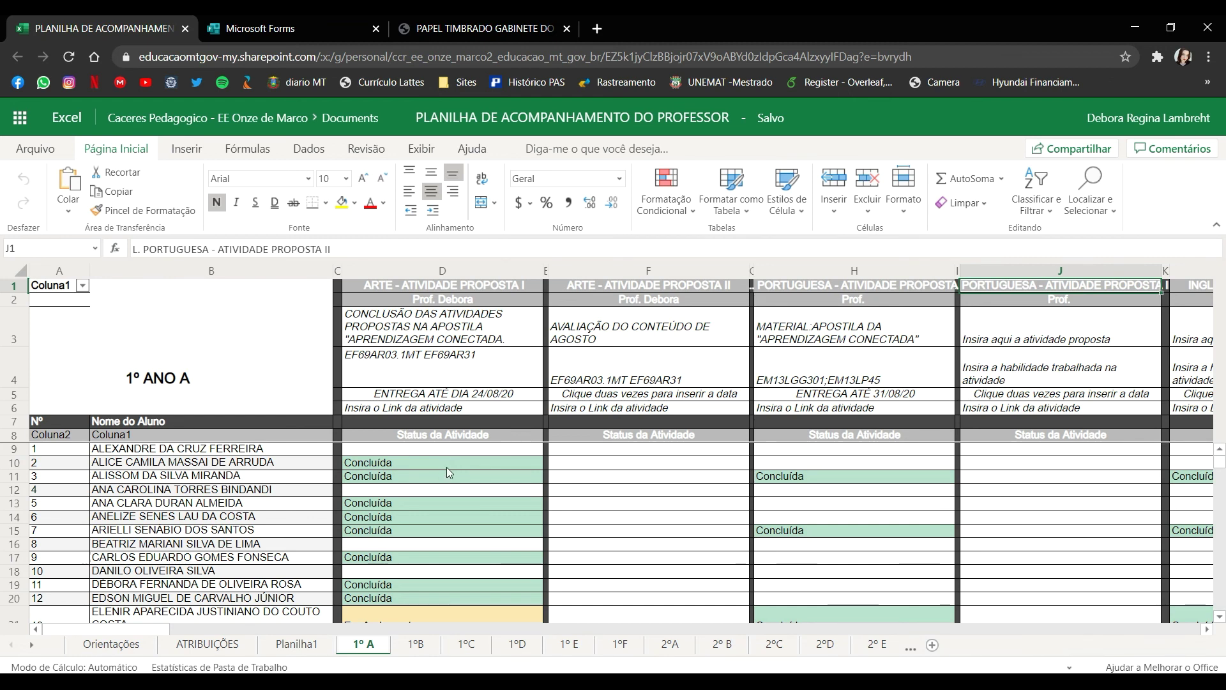
{"action": "scroll", "coordinate": [447, 466], "scroll_direction": "down", "scroll_amount": 4}
{"action": "scroll", "coordinate": [447, 466], "scroll_direction": "up", "scroll_amount": 4}
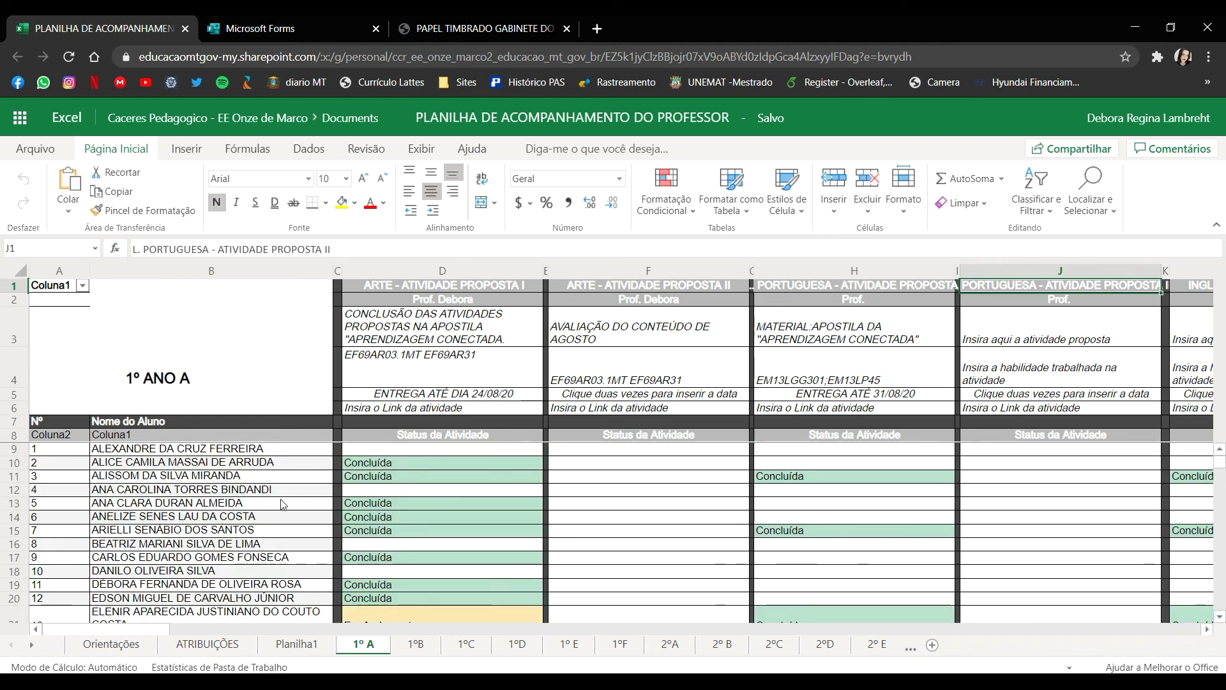
View the status choices in cell D10 without changing it and look over the other students' statuses for the first Arte activity
{"action": "left_click", "coordinate": [438, 464]}
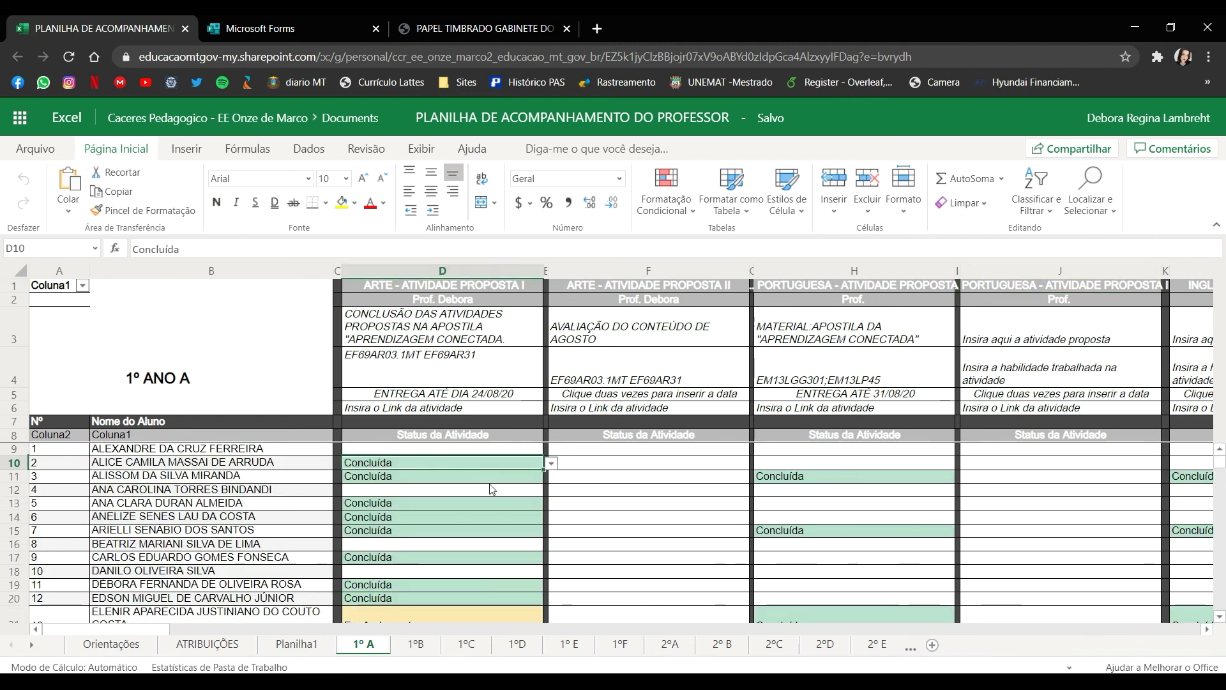
{"action": "left_click", "coordinate": [551, 464]}
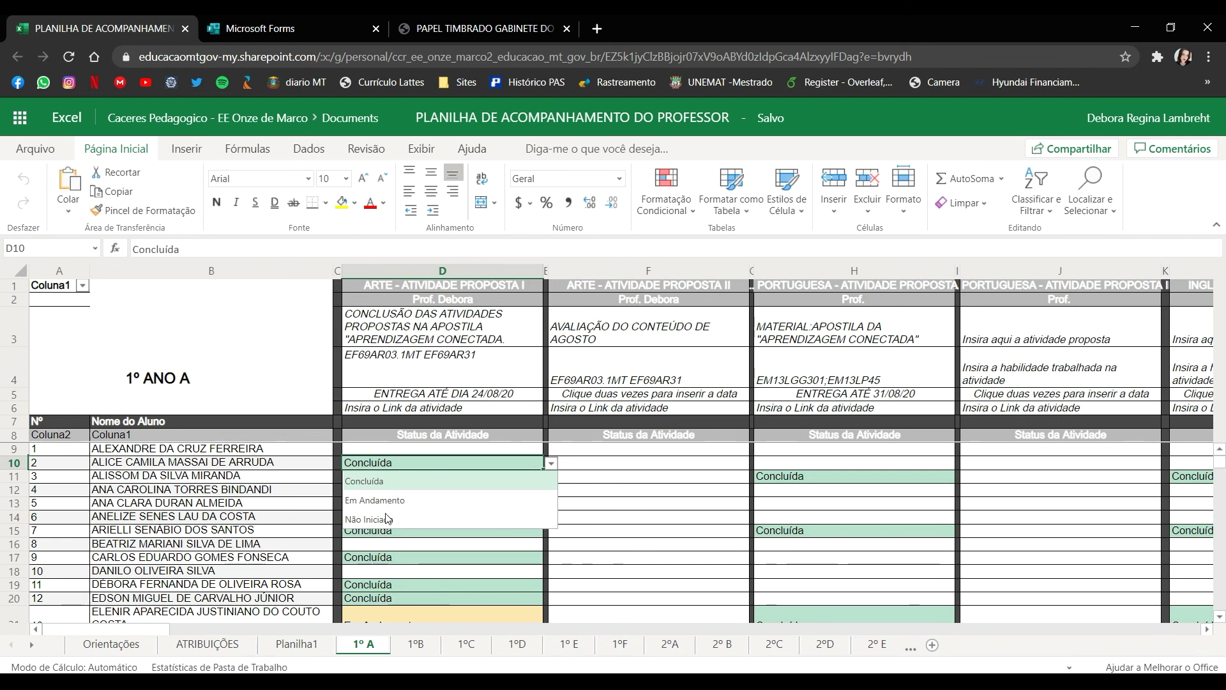
{"action": "left_click", "coordinate": [550, 464]}
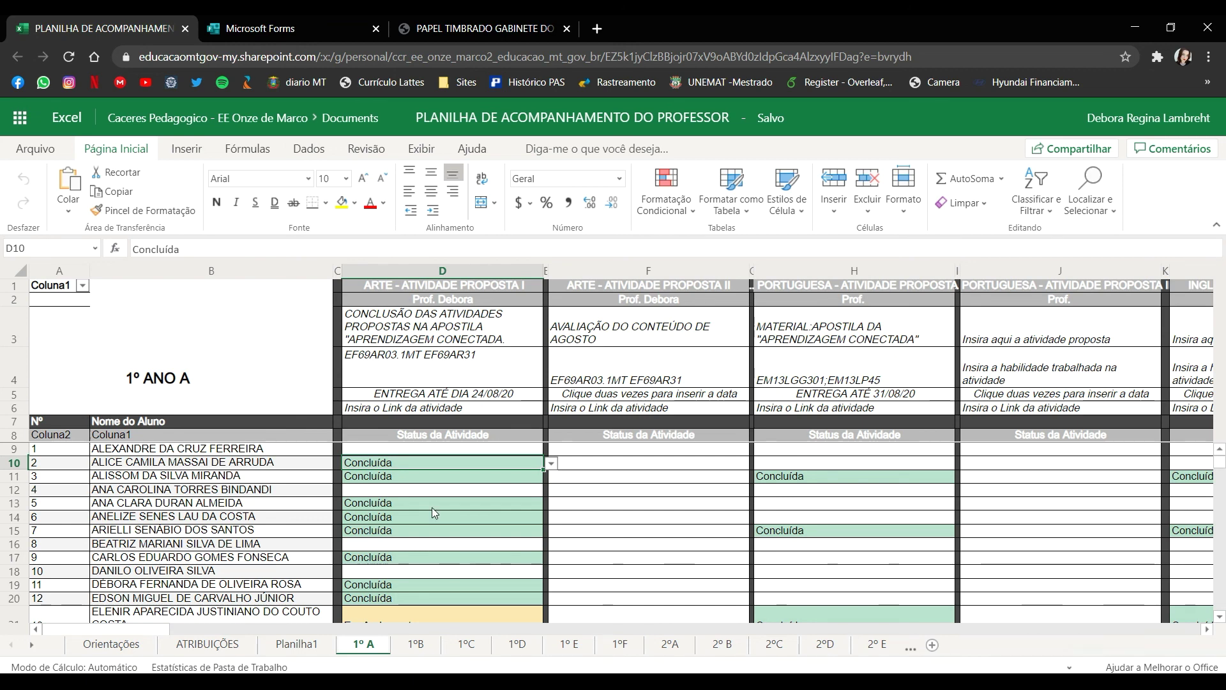
{"action": "scroll", "coordinate": [432, 508], "scroll_direction": "down", "scroll_amount": 2}
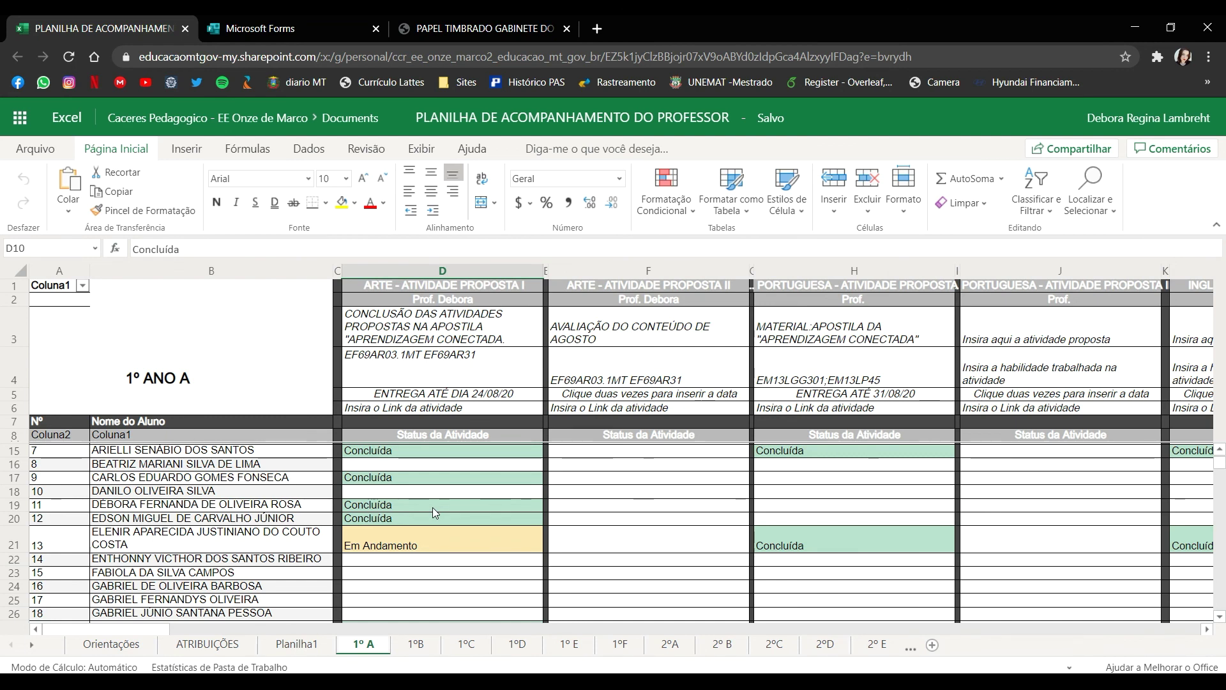
{"action": "scroll", "coordinate": [432, 507], "scroll_direction": "up", "scroll_amount": 2}
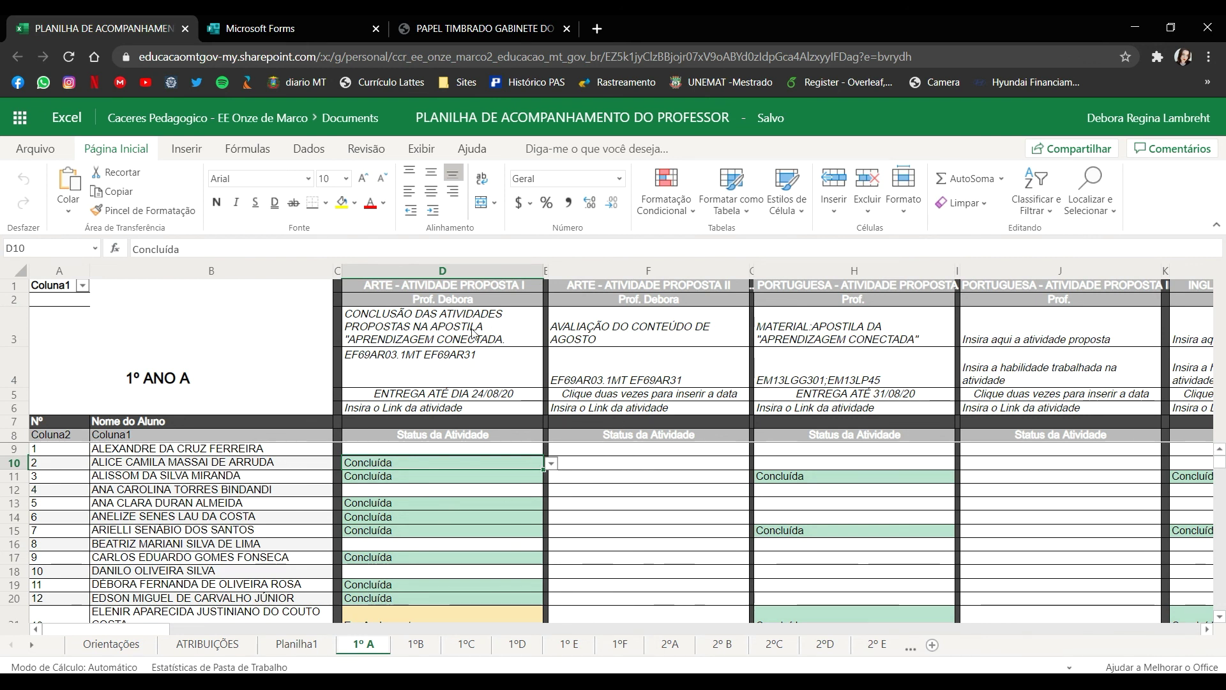
Examine the first Arte activity's title, description, skill codes and delivery date on the 1º A sheet, plus the Portuguese activity's teacher field
{"action": "left_click", "coordinate": [456, 286]}
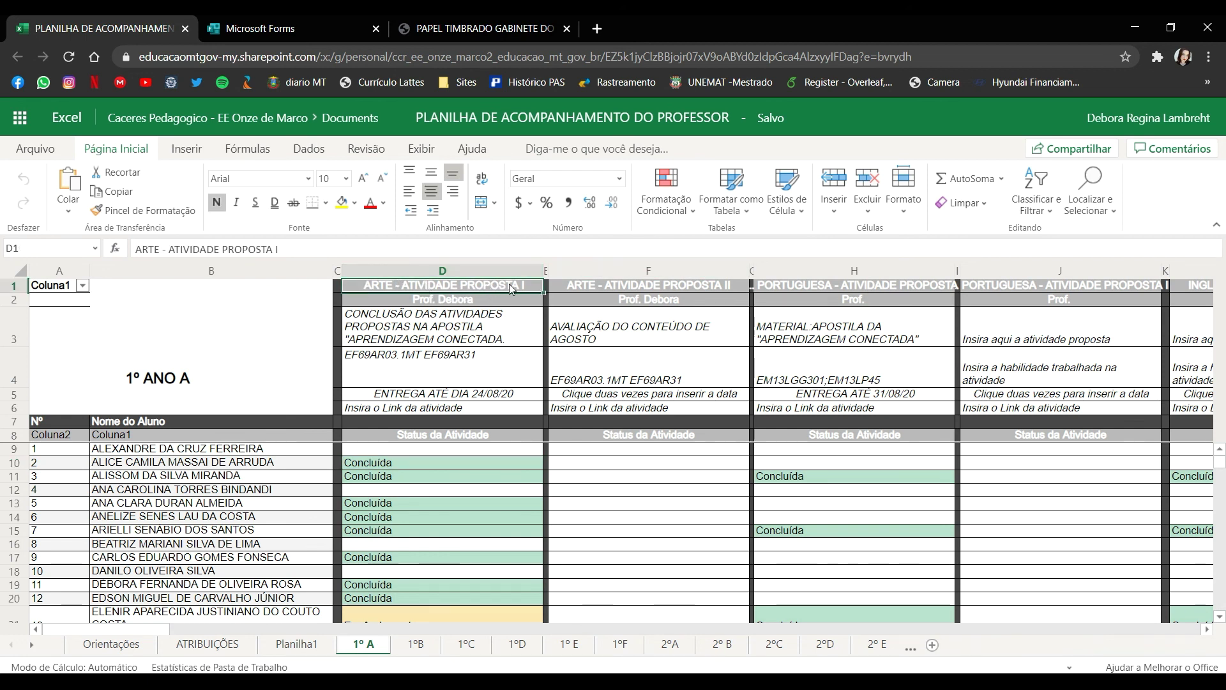
{"action": "left_click", "coordinate": [833, 300]}
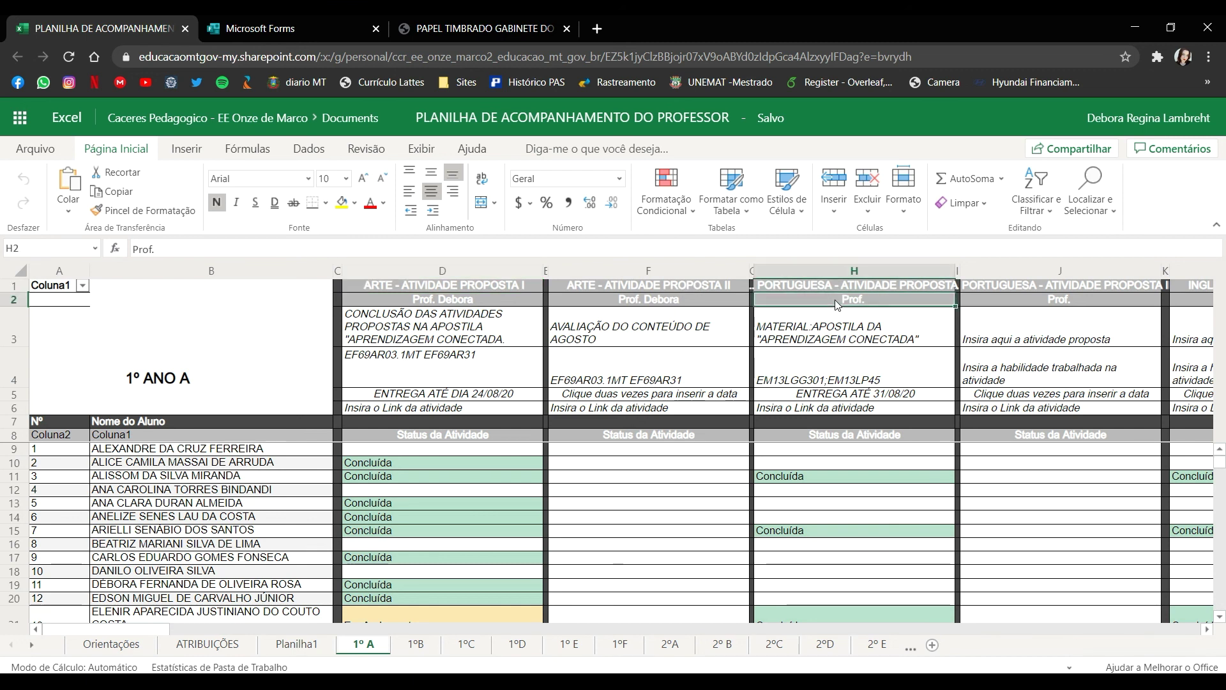
{"action": "left_click", "coordinate": [386, 334]}
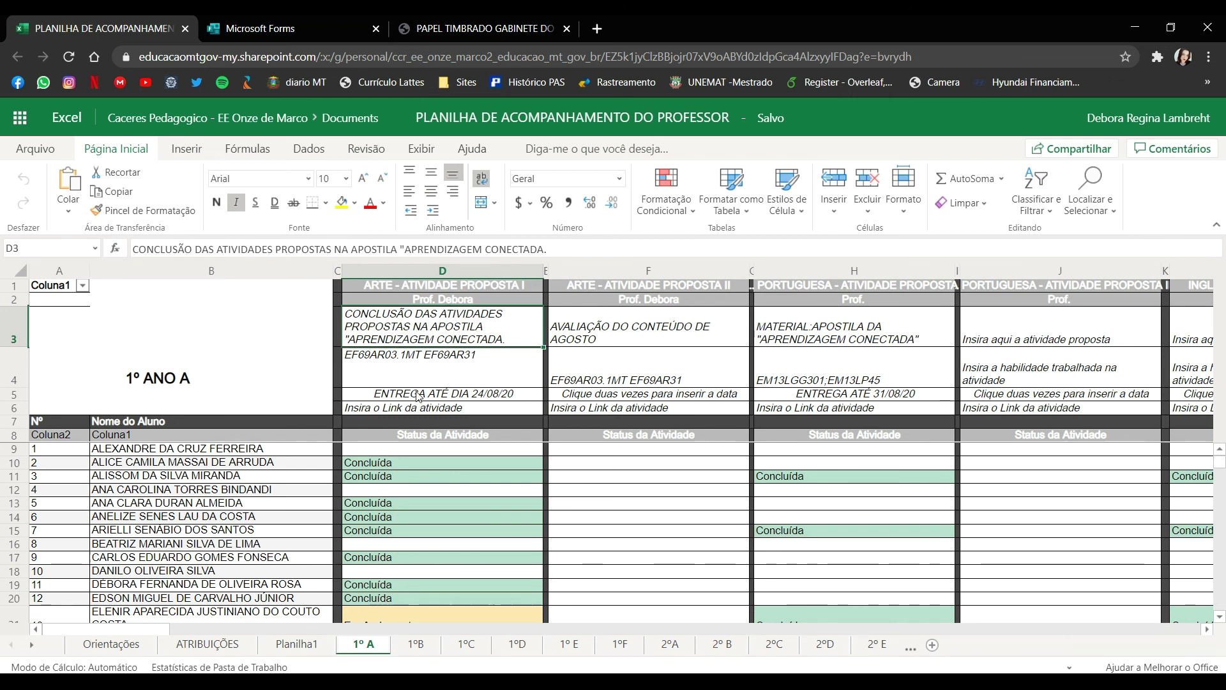
{"action": "left_click", "coordinate": [415, 368]}
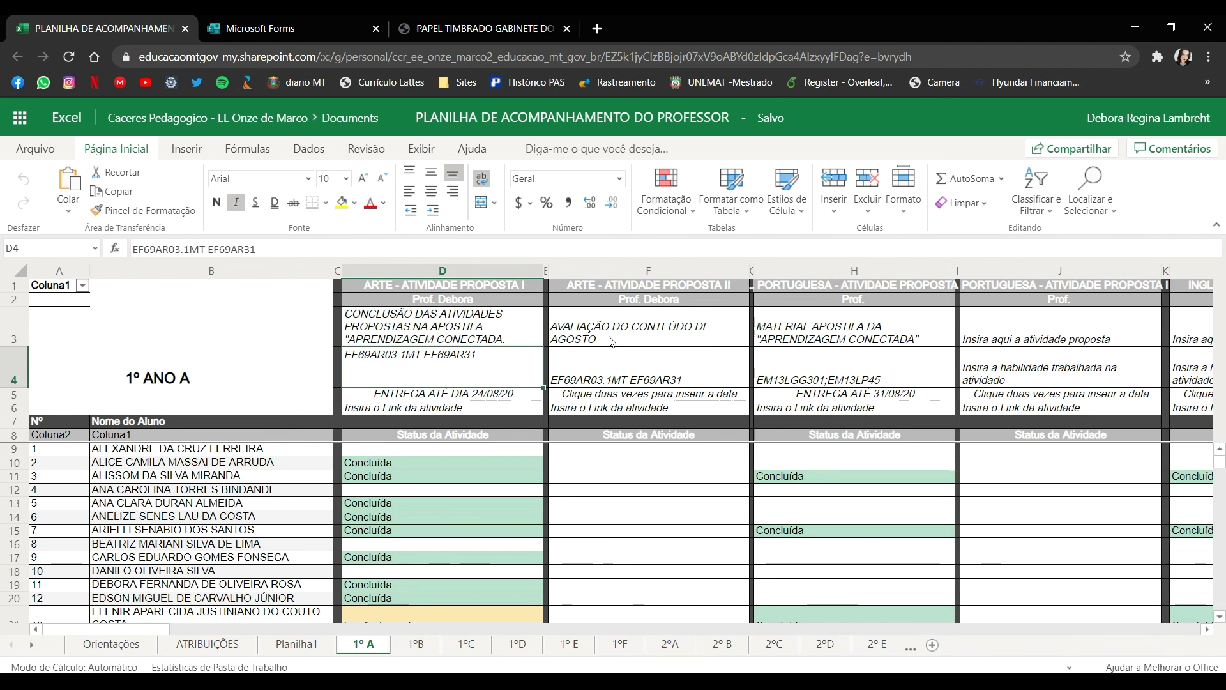
{"action": "left_click", "coordinate": [451, 396]}
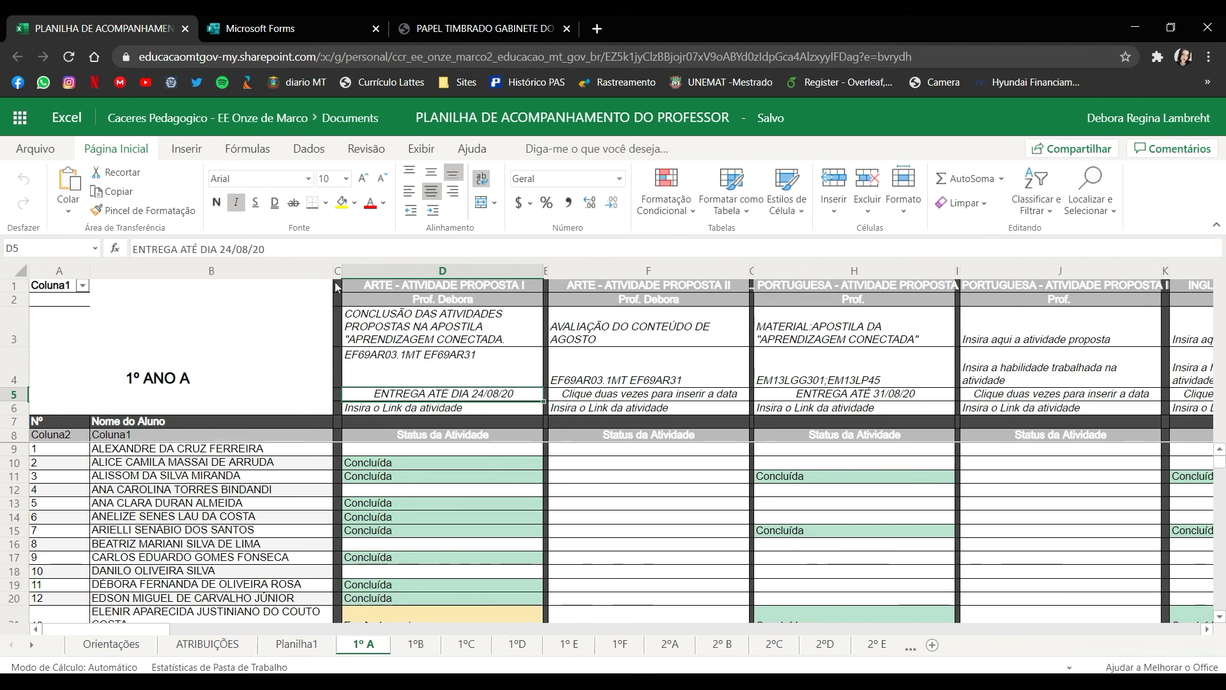
View the workbook's file options without choosing one, check the signed-in account's name, and return to the first Arte activity's status in D11
{"action": "left_click", "coordinate": [44, 152]}
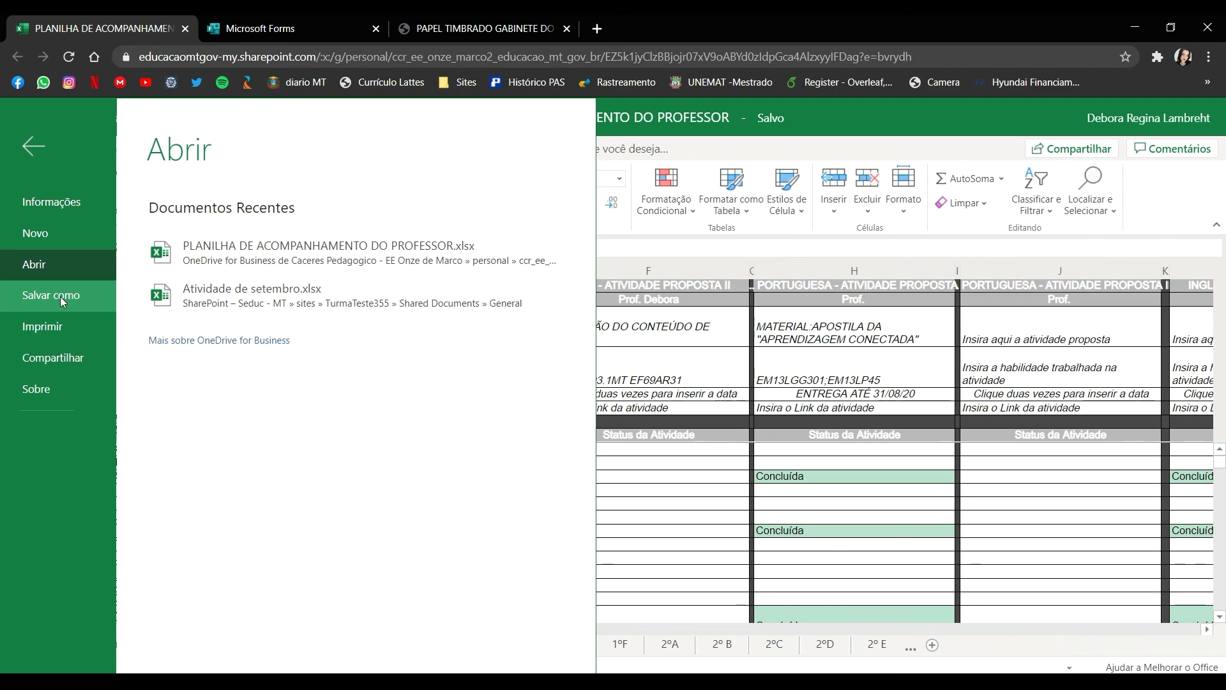
{"action": "left_click", "coordinate": [672, 244]}
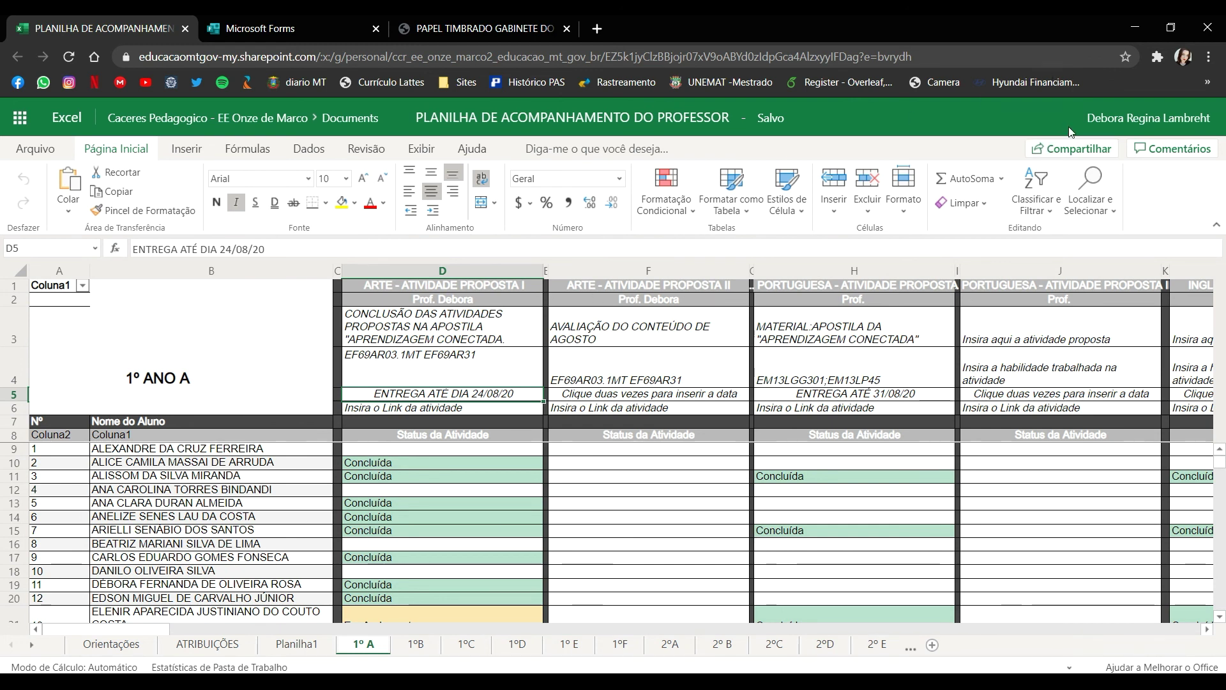
{"action": "left_click_drag", "start_coordinate": [1078, 123], "coordinate": [1217, 123]}
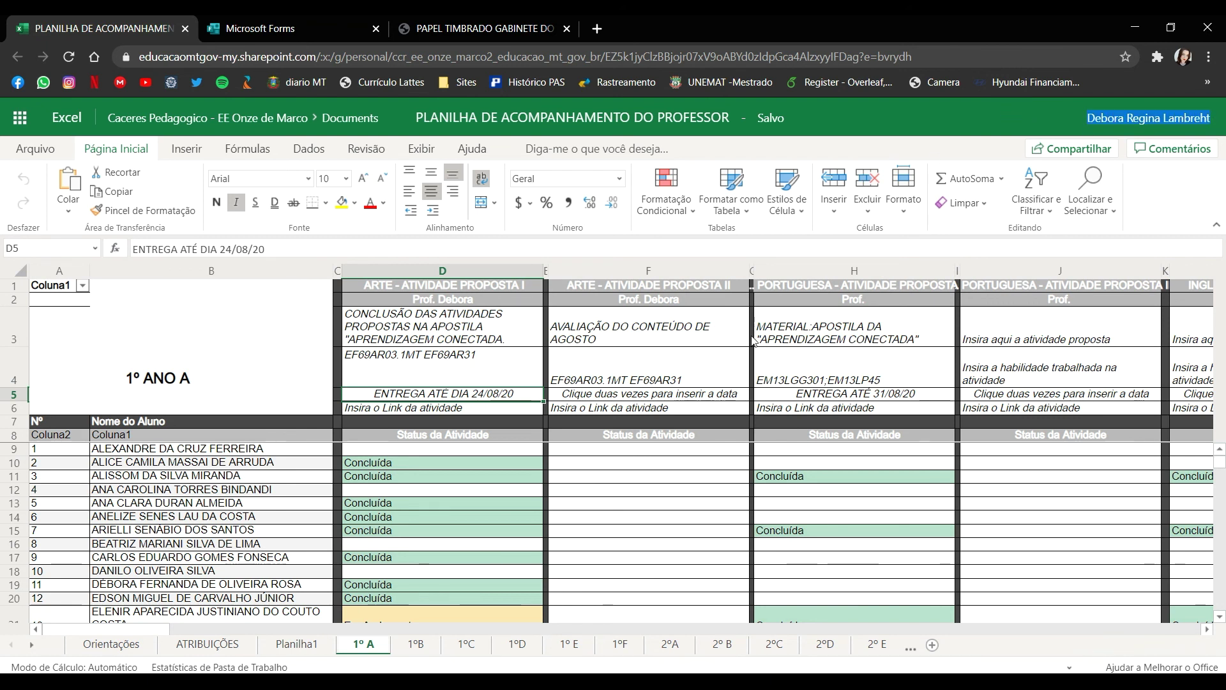
{"action": "left_click", "coordinate": [406, 479]}
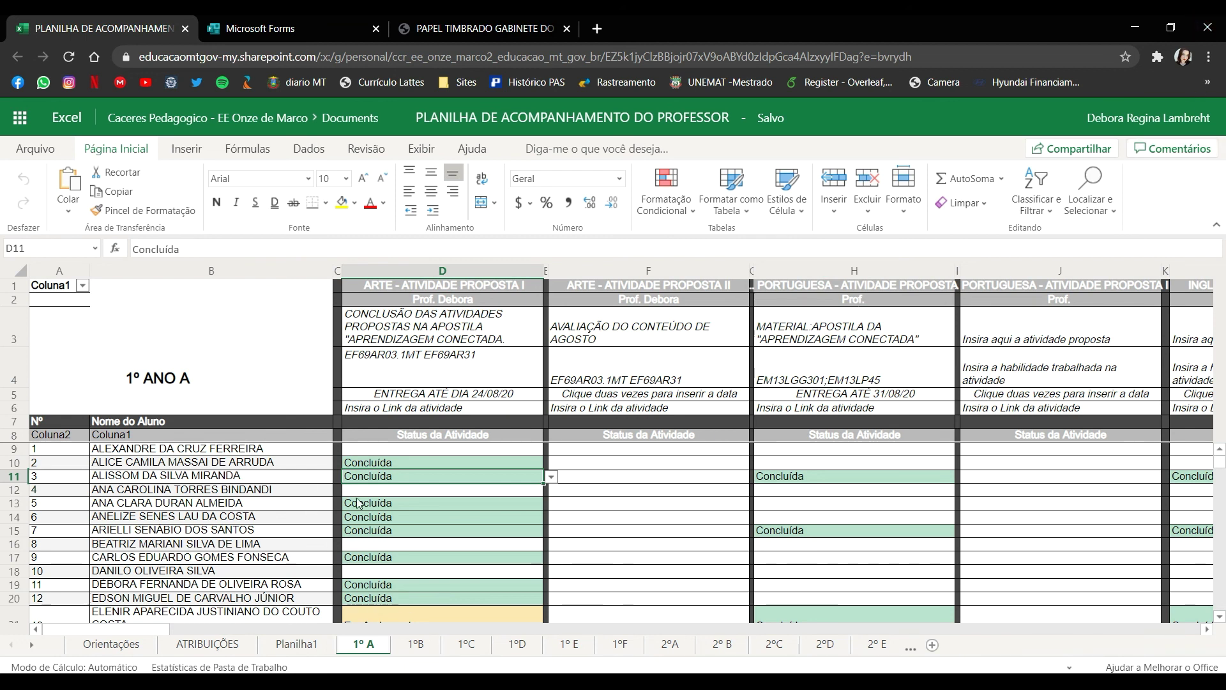
Look over the student lists and activity statuses on the 1ºB and 1ºC class sheets
{"action": "left_click", "coordinate": [416, 645]}
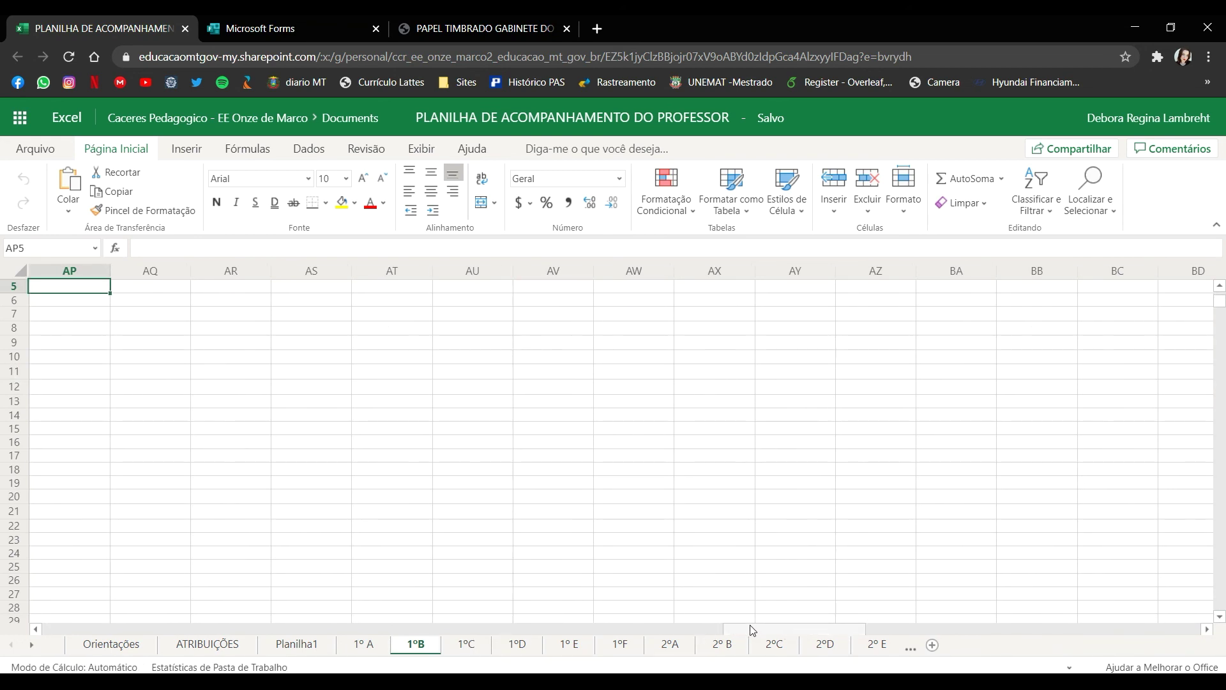
{"action": "left_click_drag", "start_coordinate": [768, 630], "coordinate": [216, 625]}
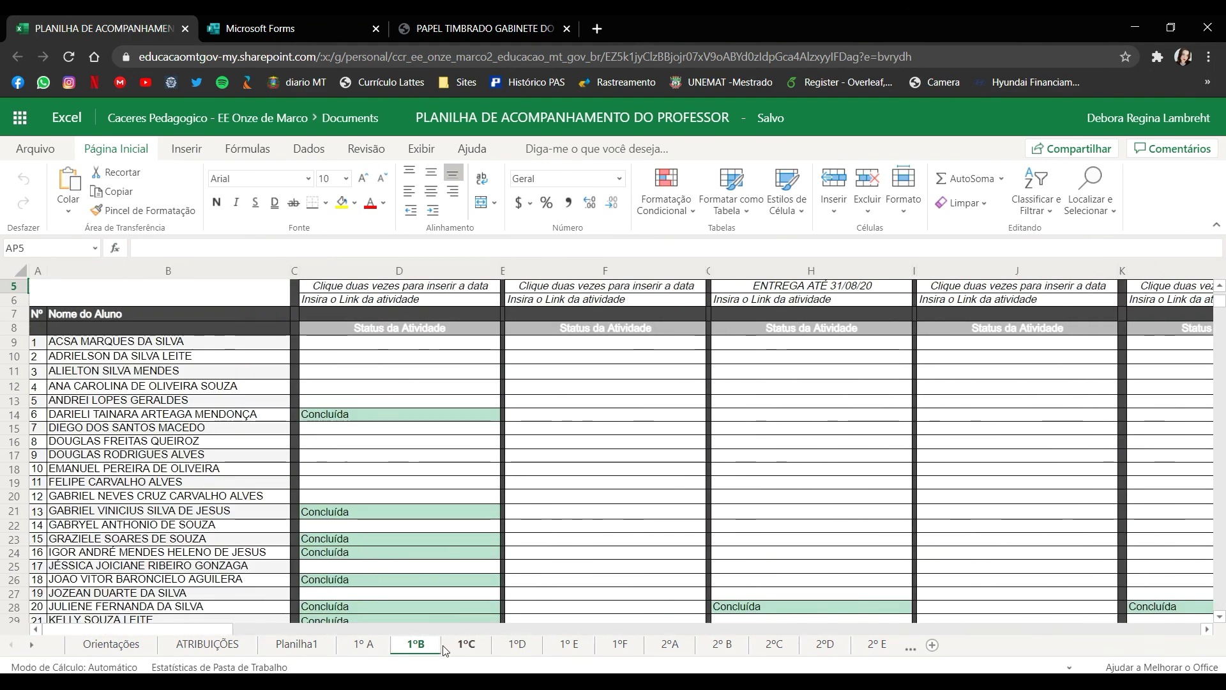
{"action": "left_click", "coordinate": [477, 645]}
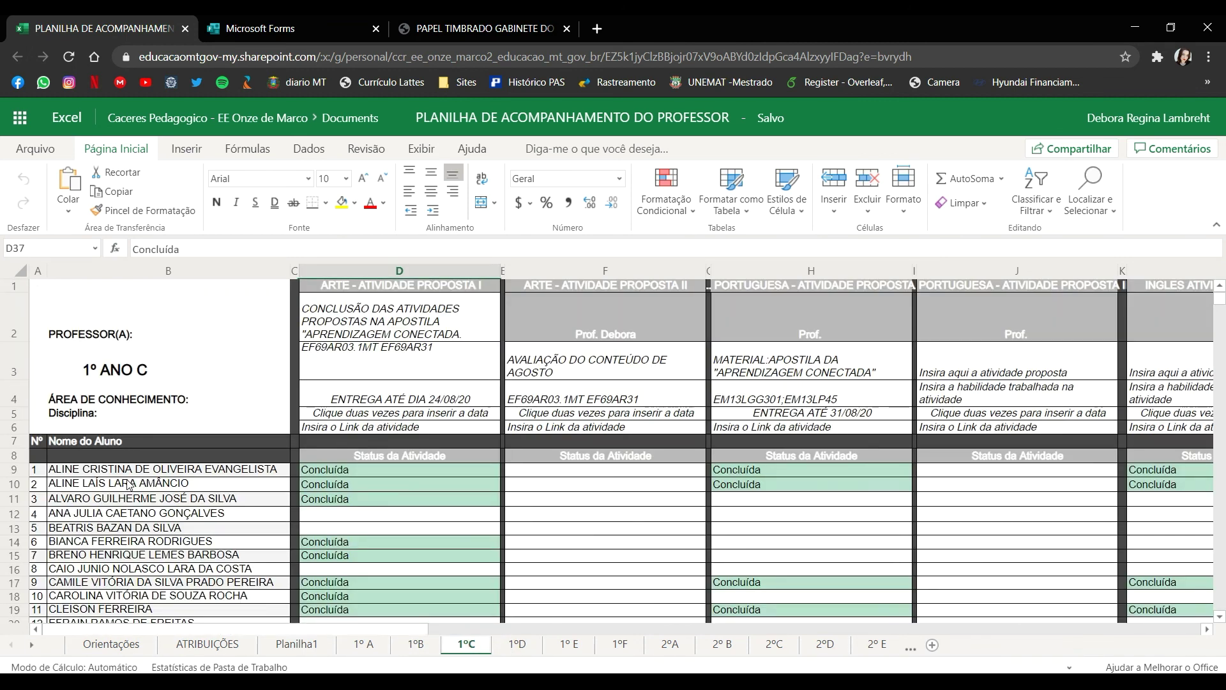
{"action": "scroll", "coordinate": [127, 492], "scroll_direction": "down", "scroll_amount": 10}
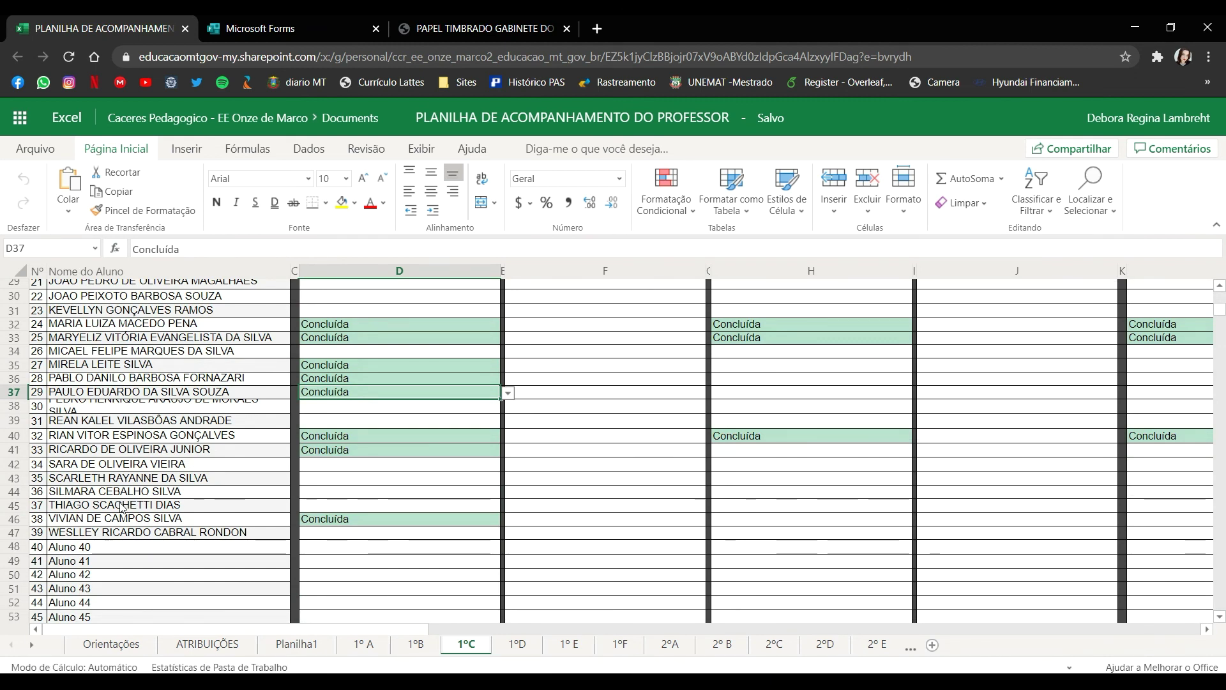
{"action": "scroll", "coordinate": [121, 508], "scroll_direction": "up", "scroll_amount": 10}
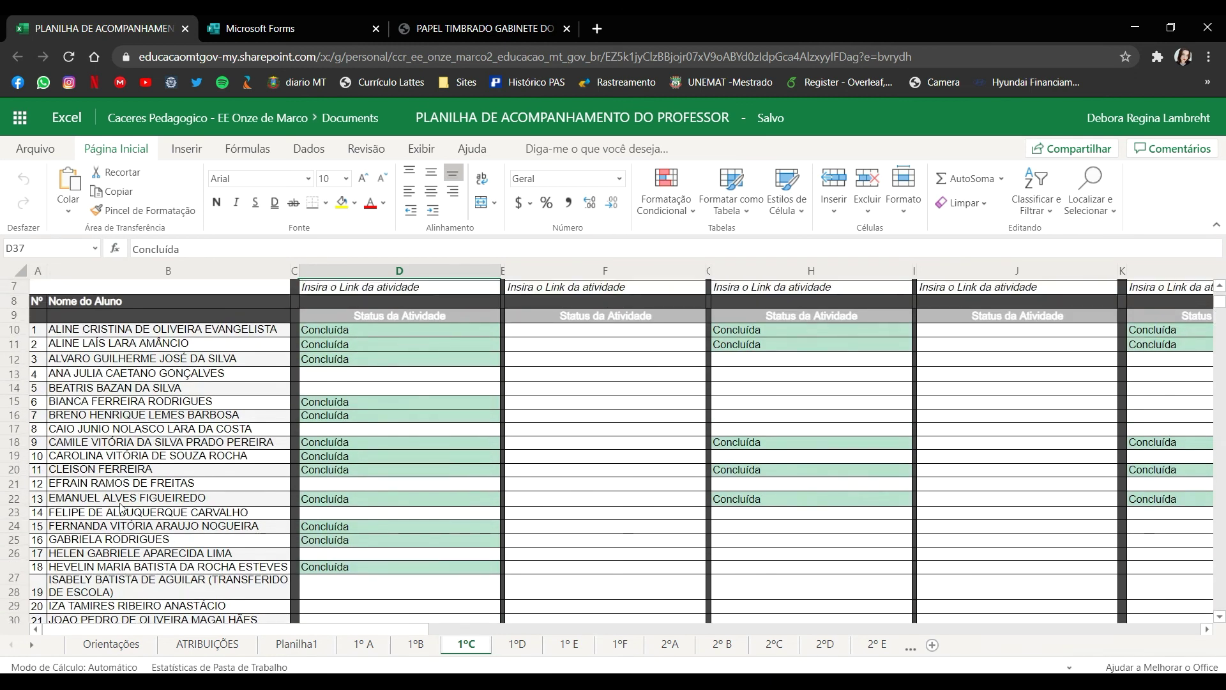